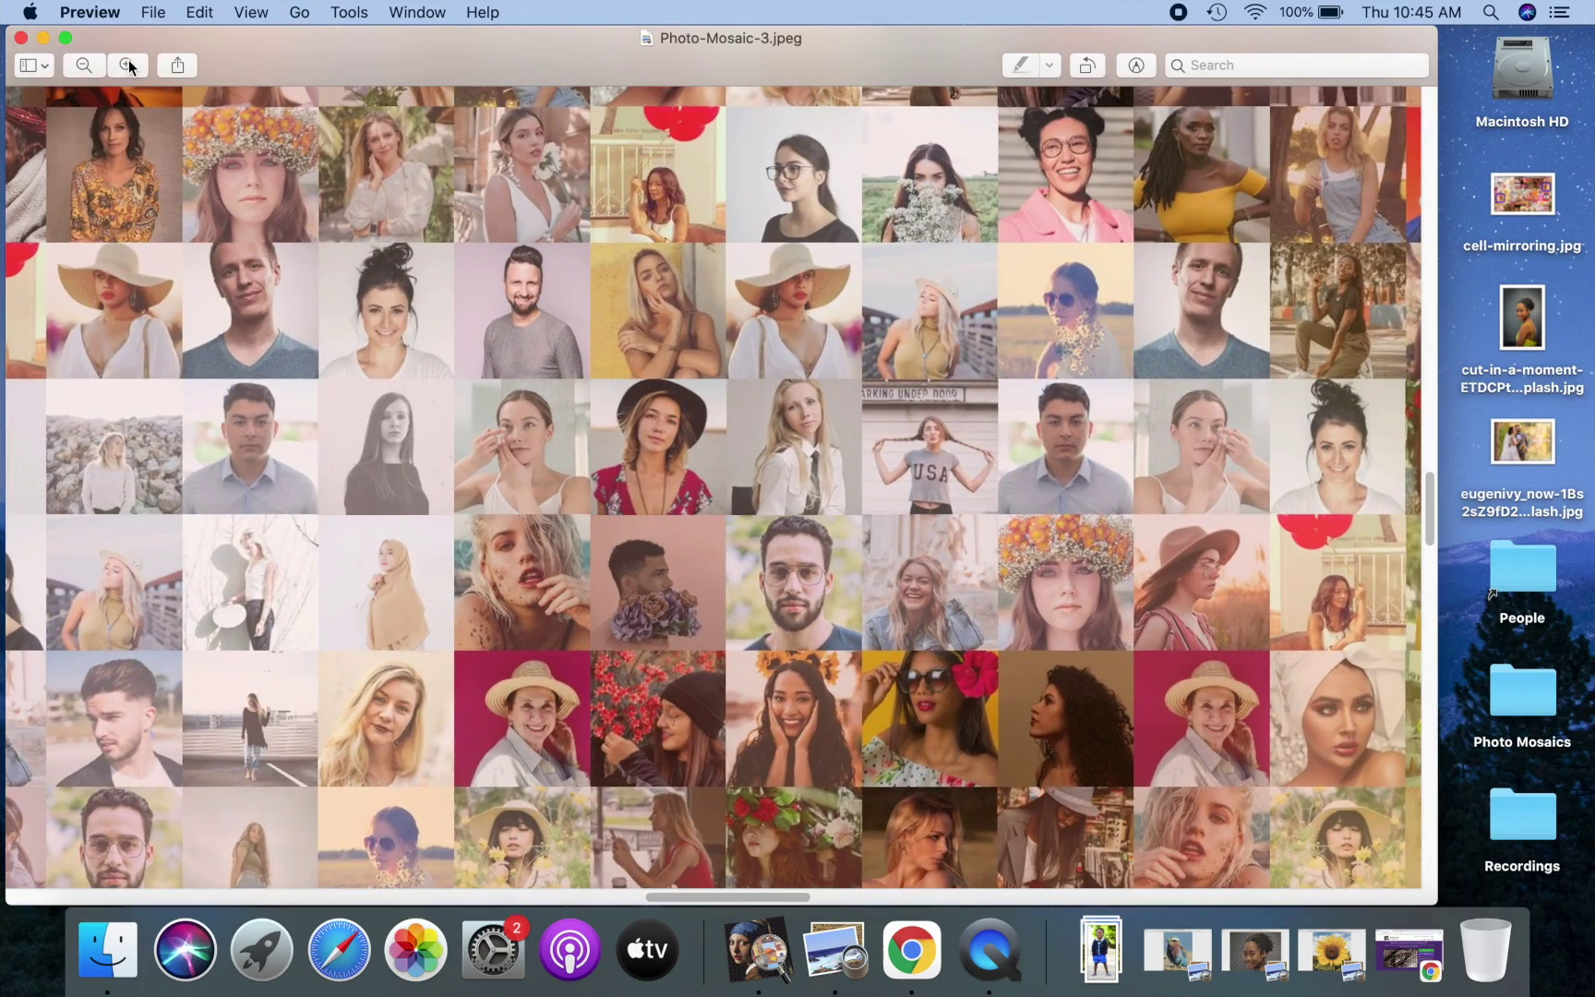
Step: Zoom out on Photo-Mosaic-3.jpeg to view the mosaic as a whole picture
click(85, 66)
click(85, 66)
click(86, 66)
click(85, 67)
click(85, 67)
click(86, 66)
click(86, 66)
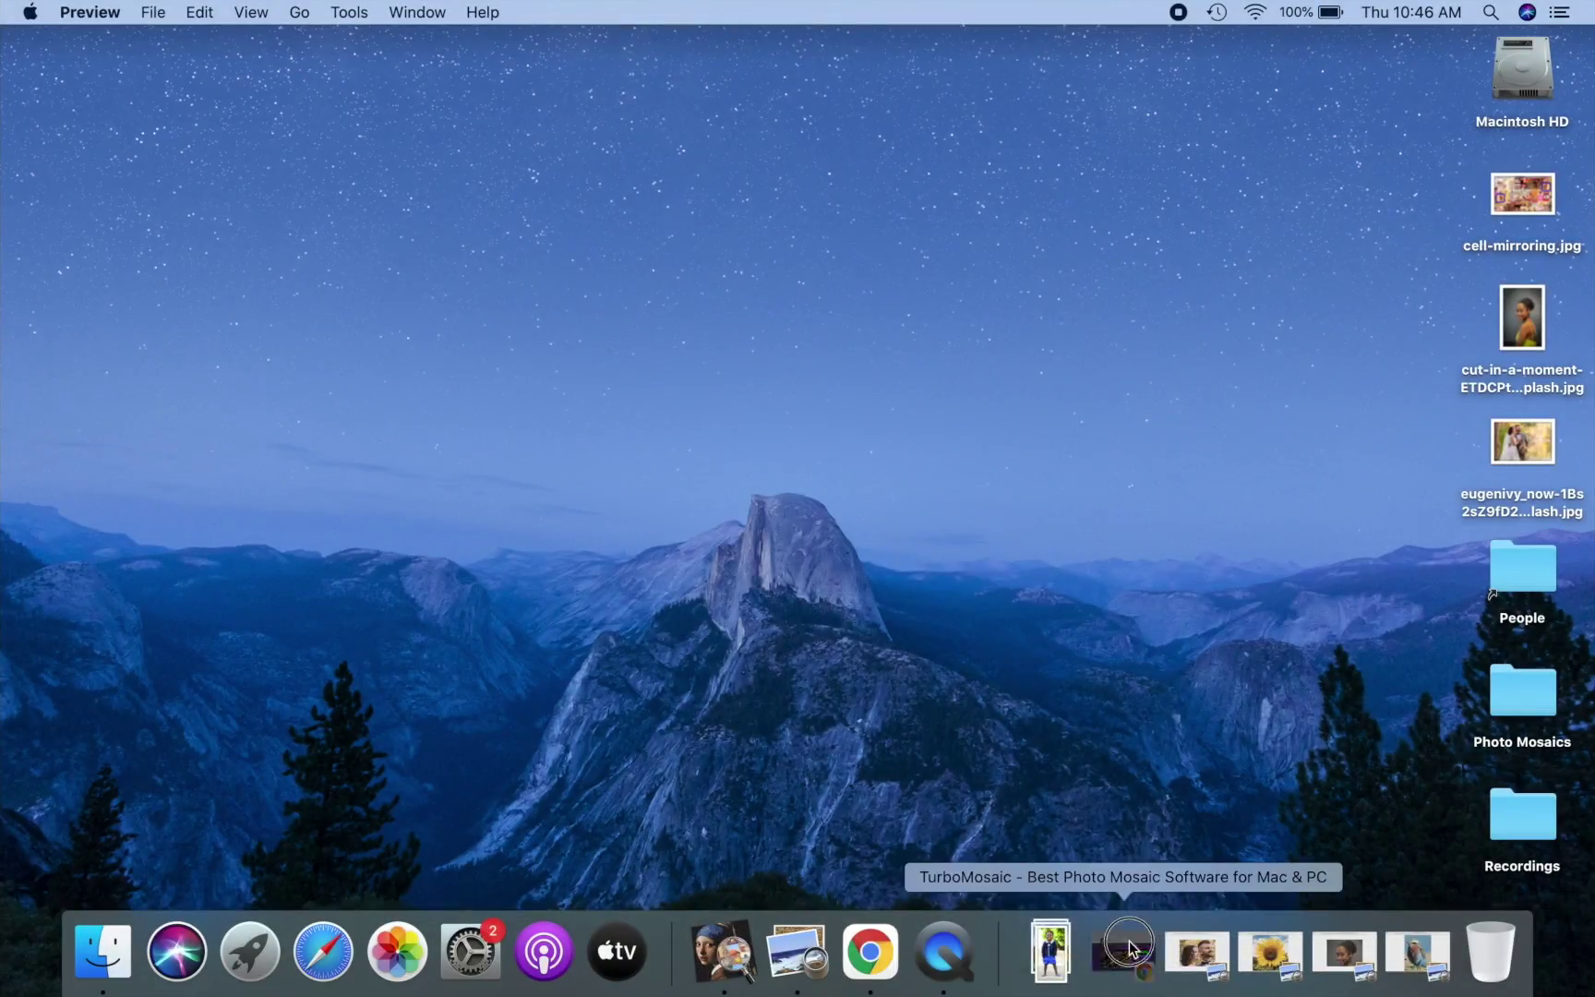
Step: Switch to Chrome and view the download page of the TurboMosaic website
click(1130, 946)
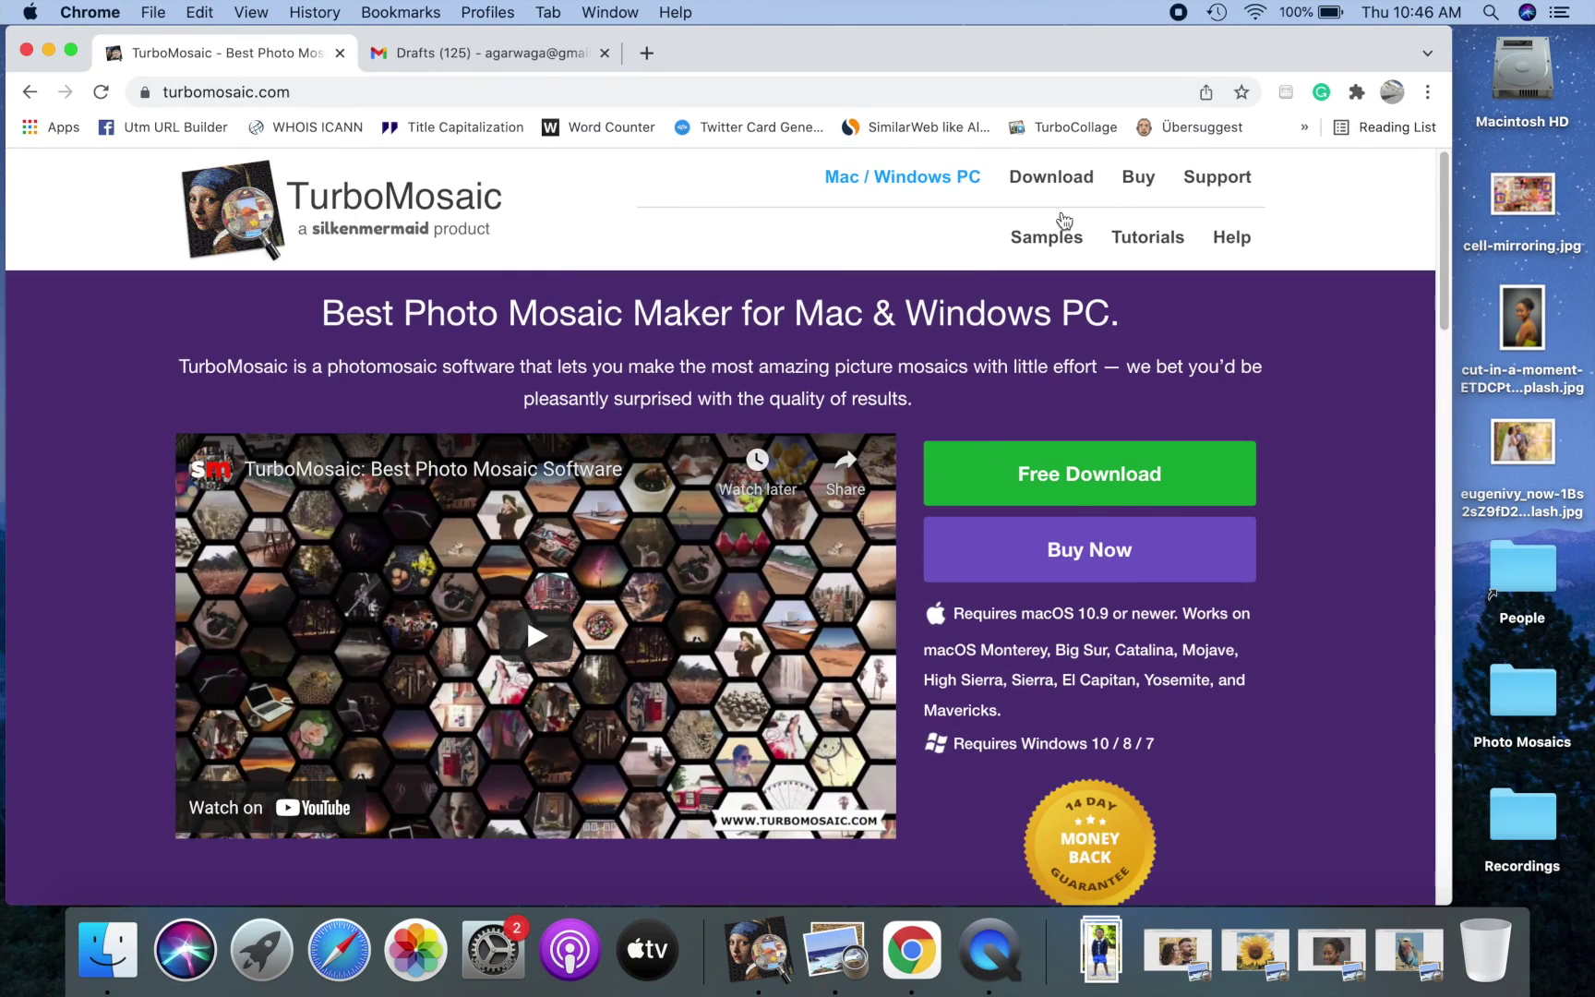
click(1052, 173)
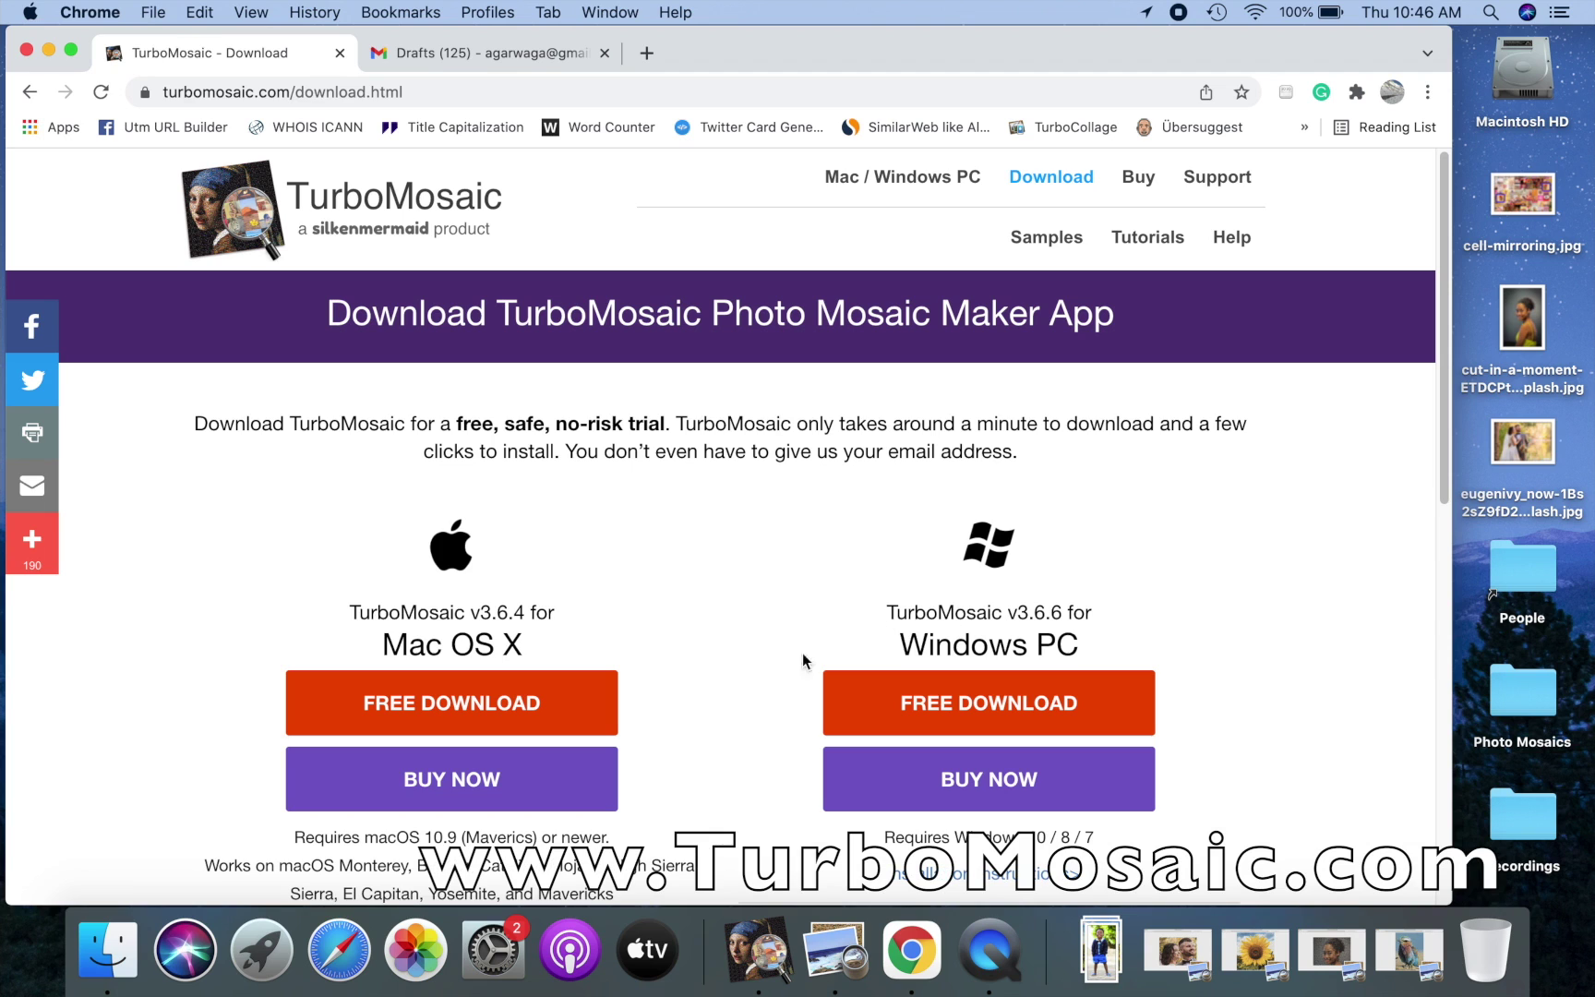
click(48, 52)
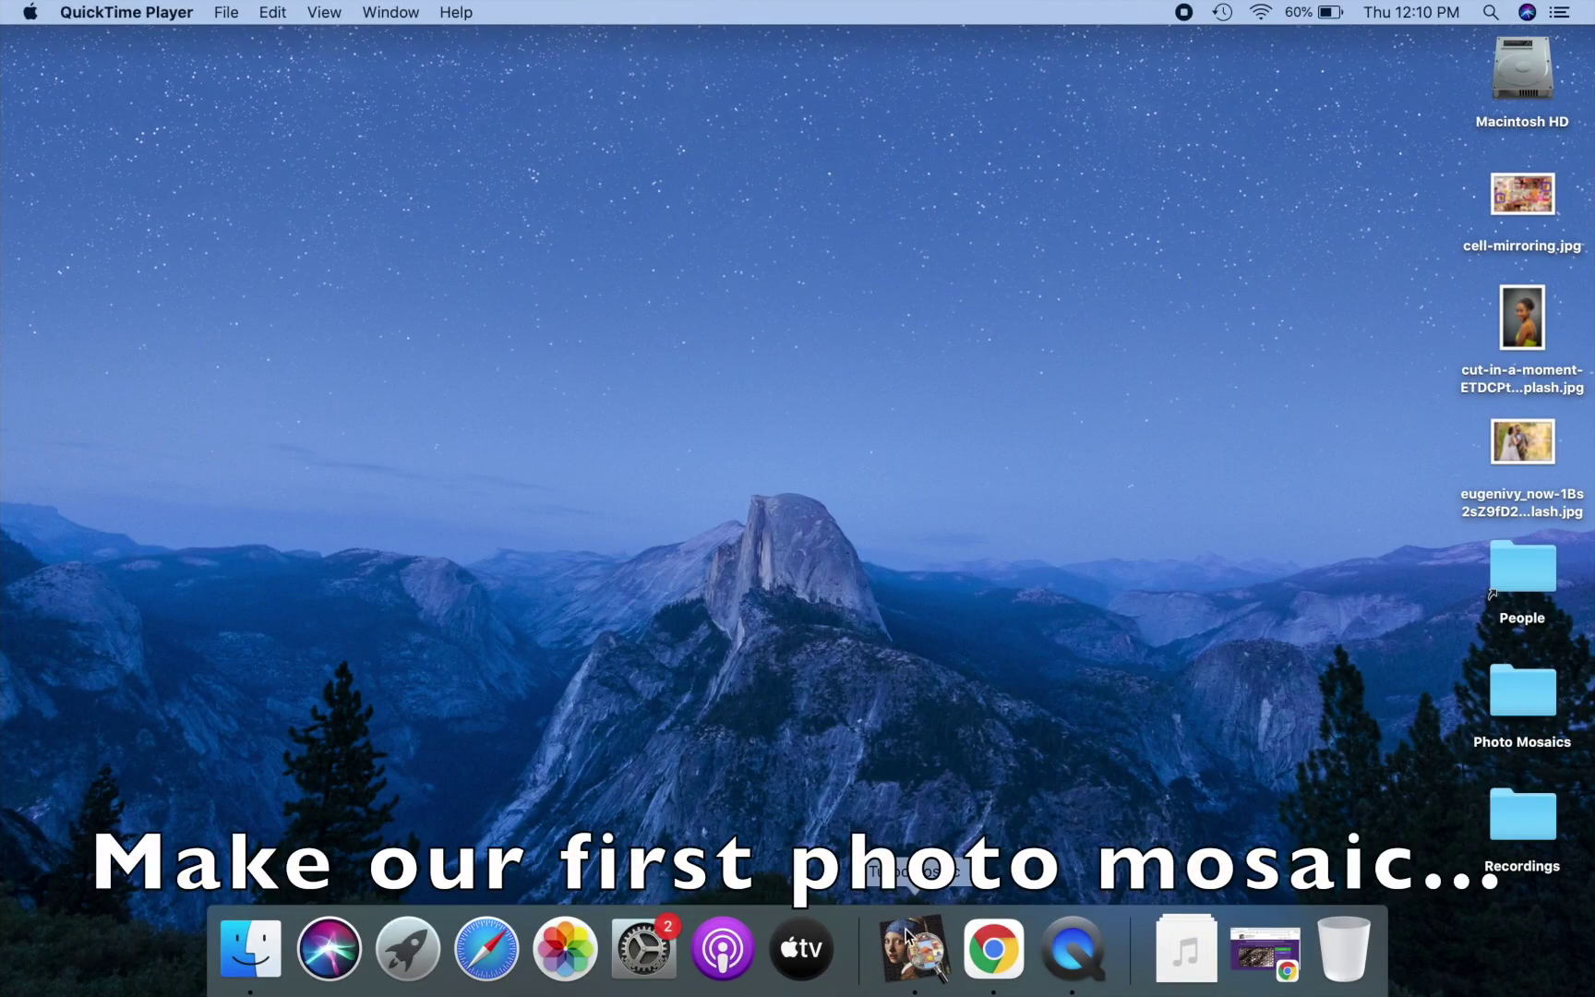
Step: Switch to TurboMosaic and move and enlarge the untitled mosaic window to fill most of the screen
click(907, 935)
drag(960, 113, 893, 77)
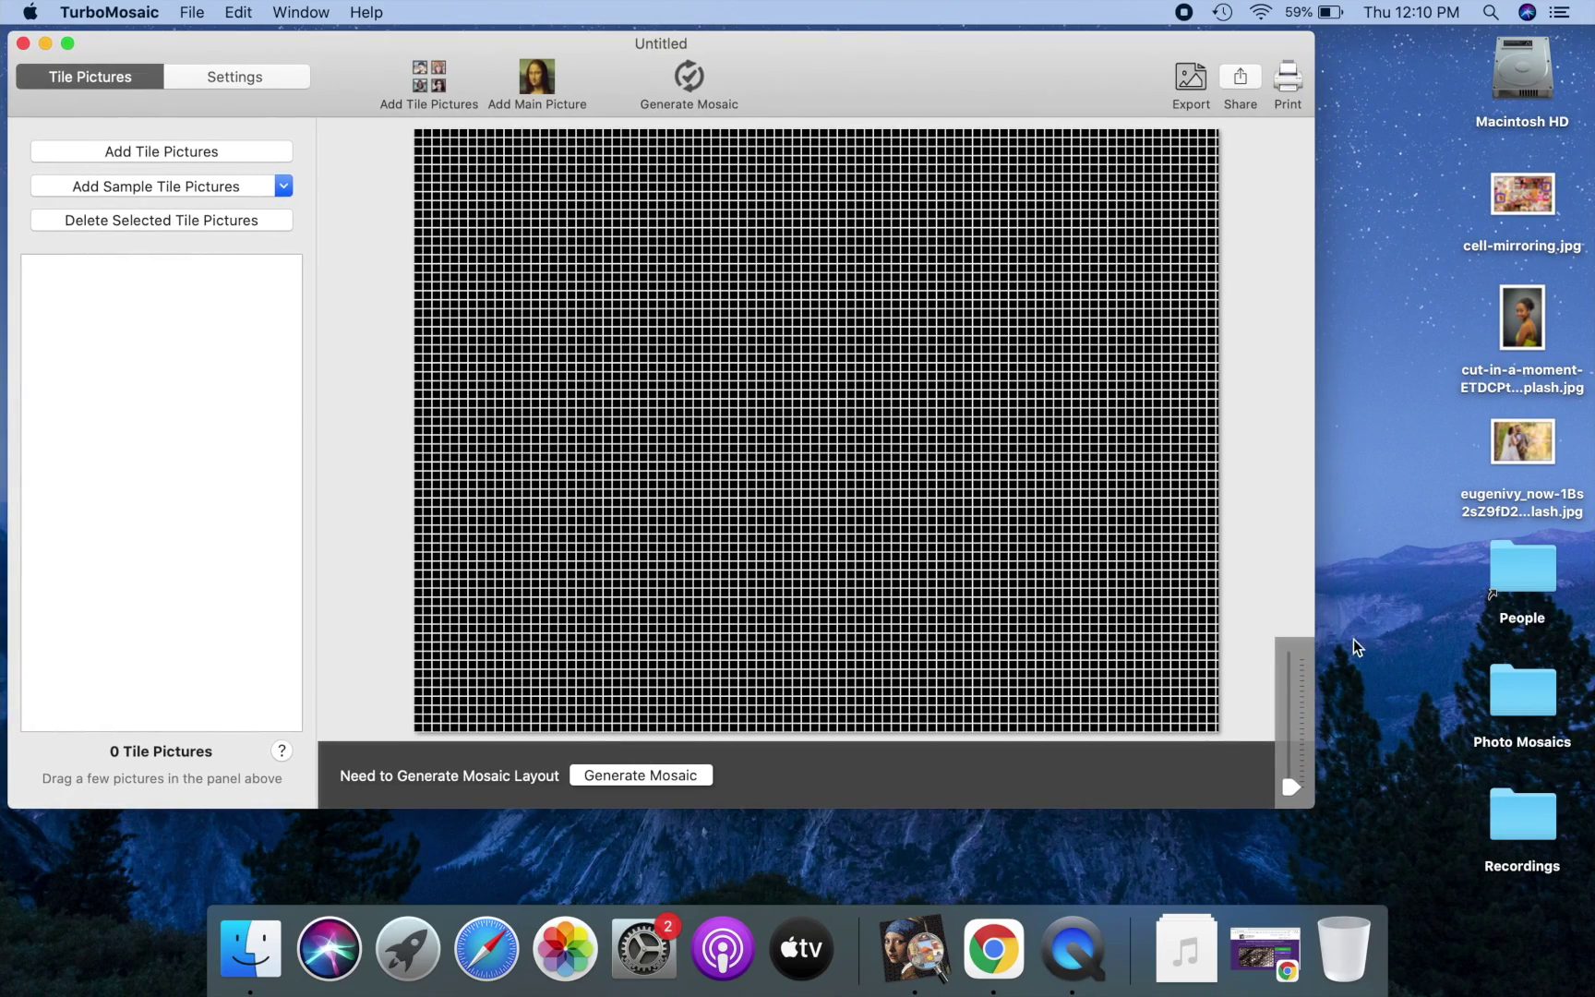
drag(1320, 805, 1474, 892)
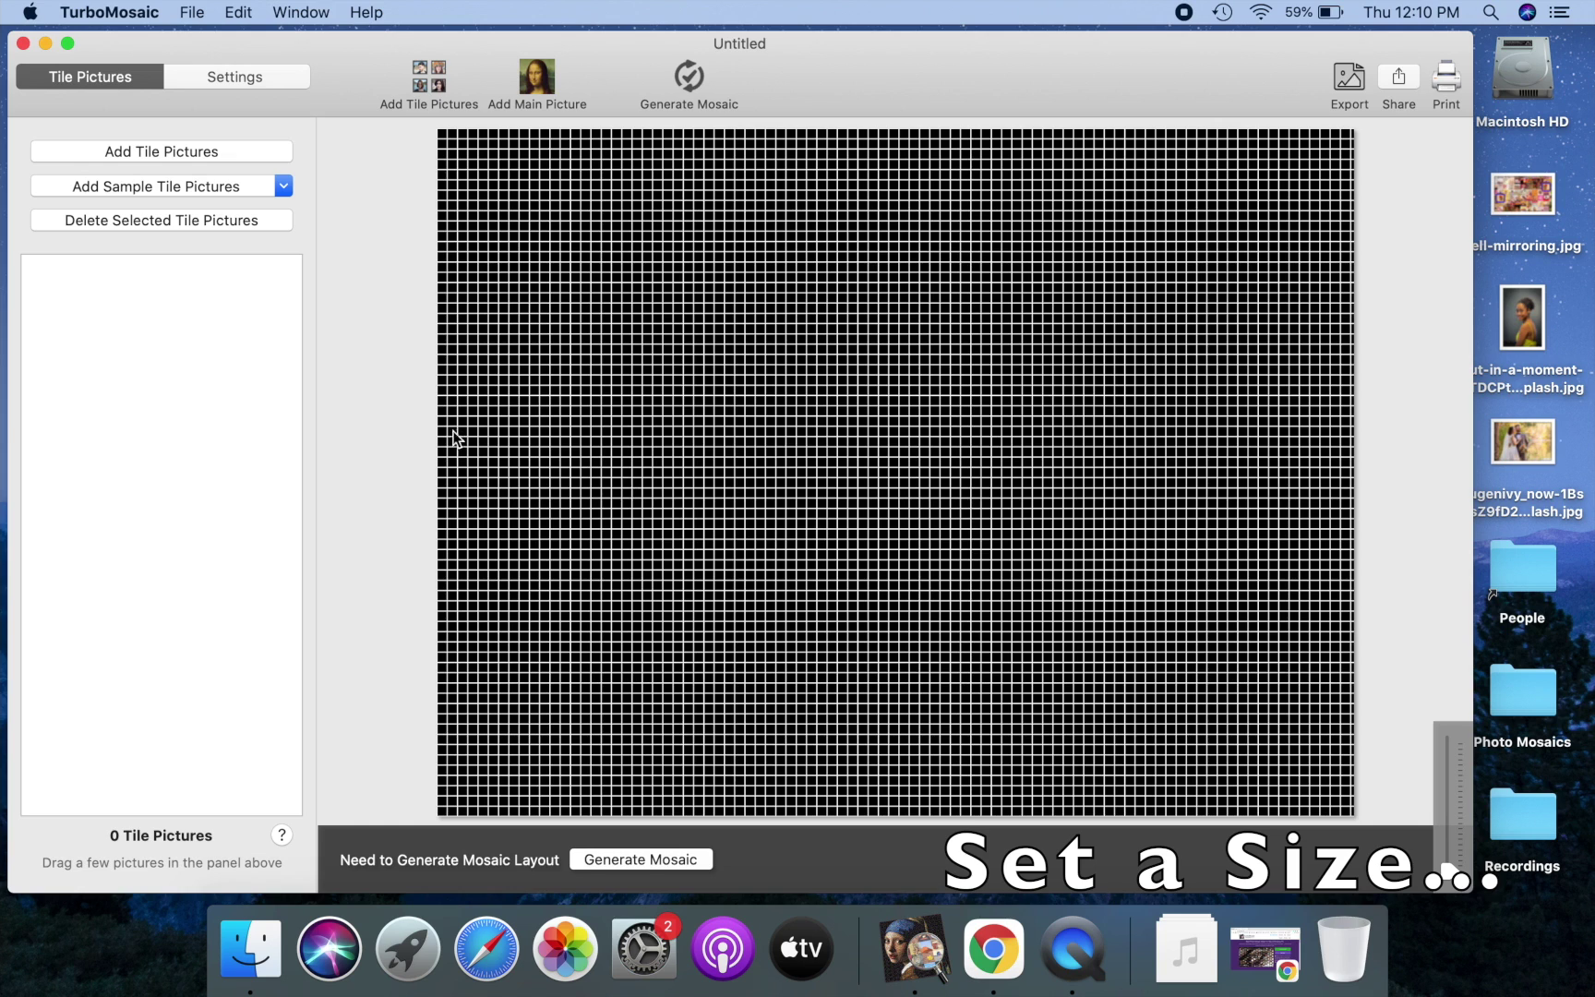
Step: Set a custom mosaic size of 48 inches wide by 36 inches high in the layout settings
click(260, 77)
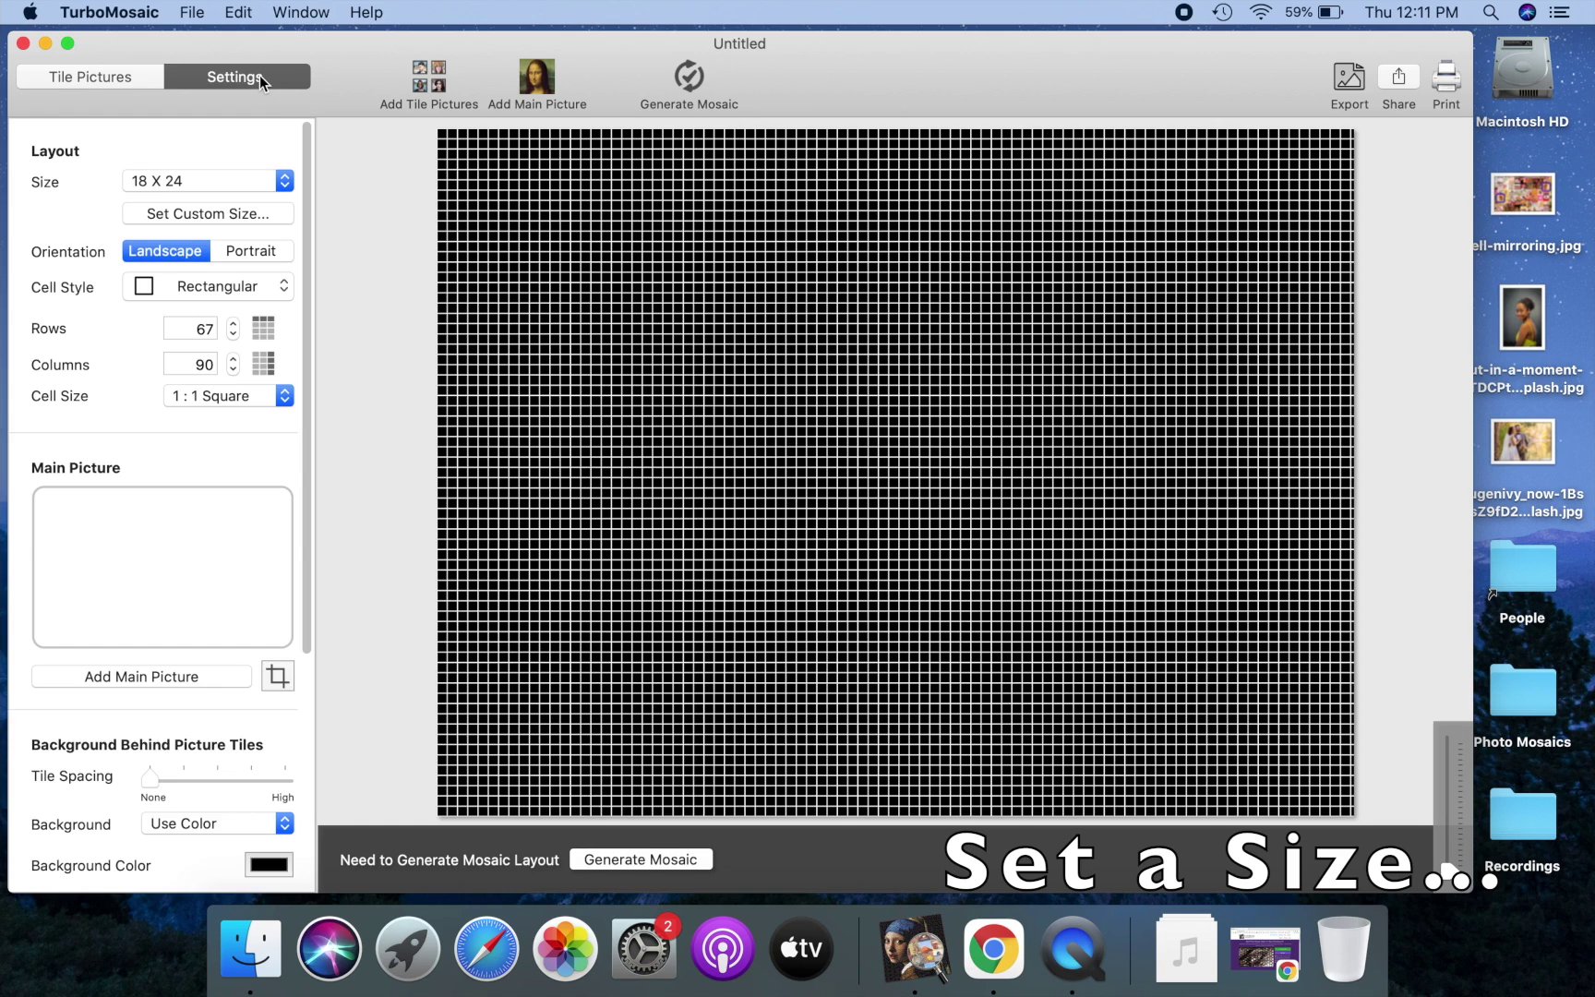
click(236, 177)
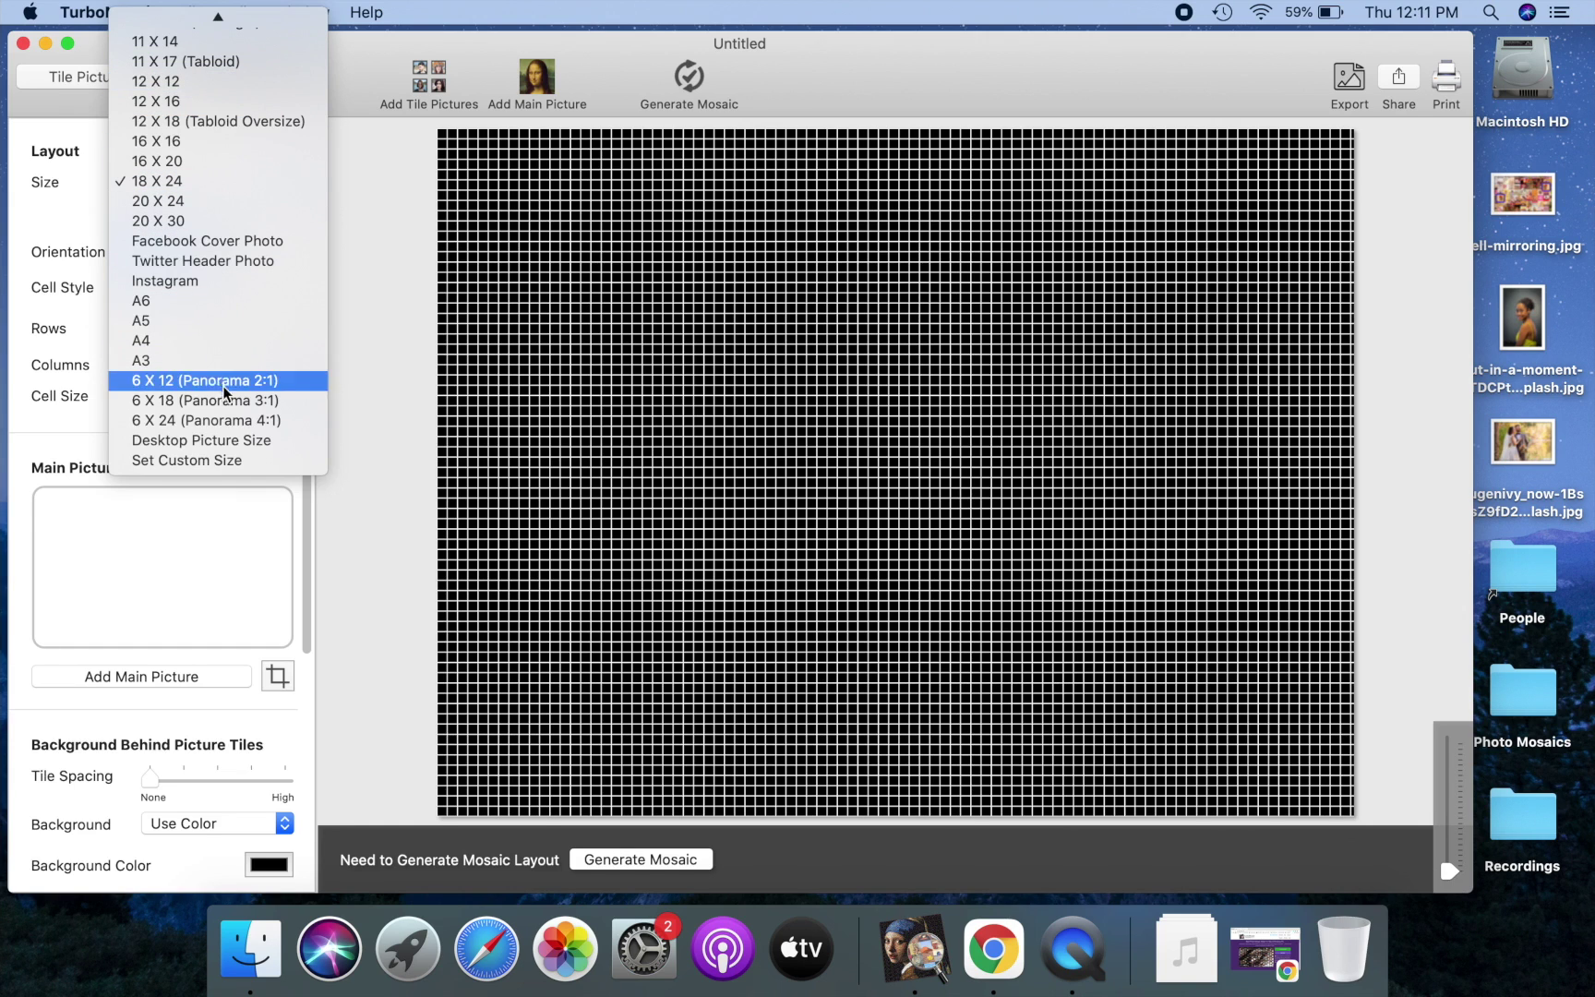
click(208, 459)
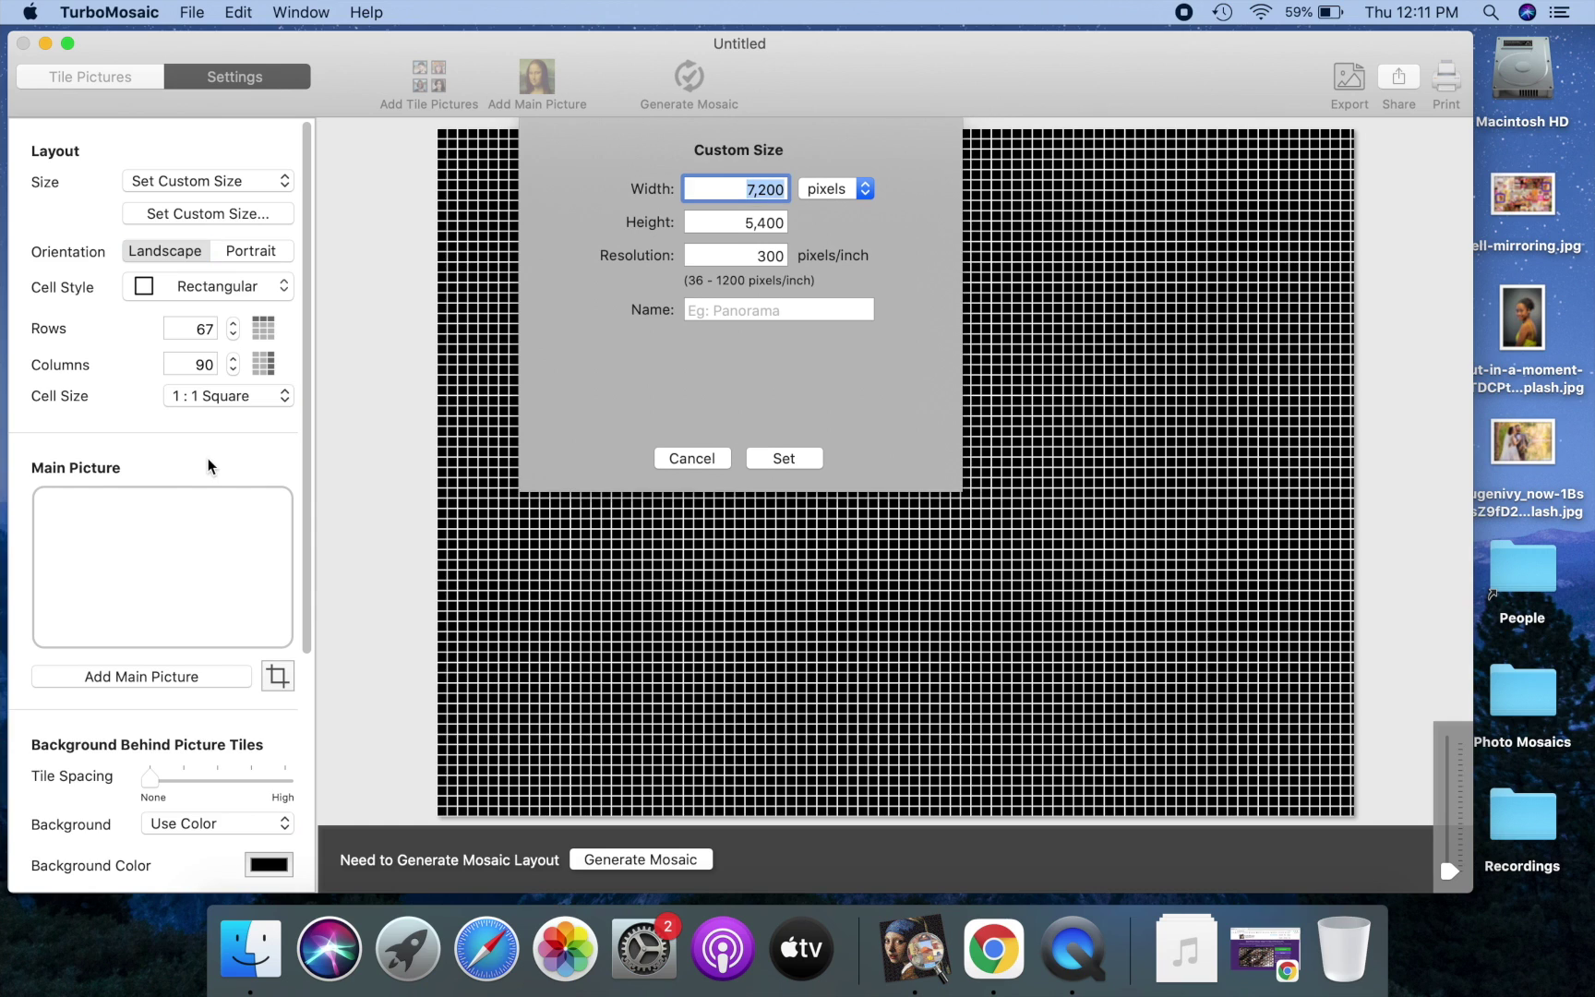
click(837, 185)
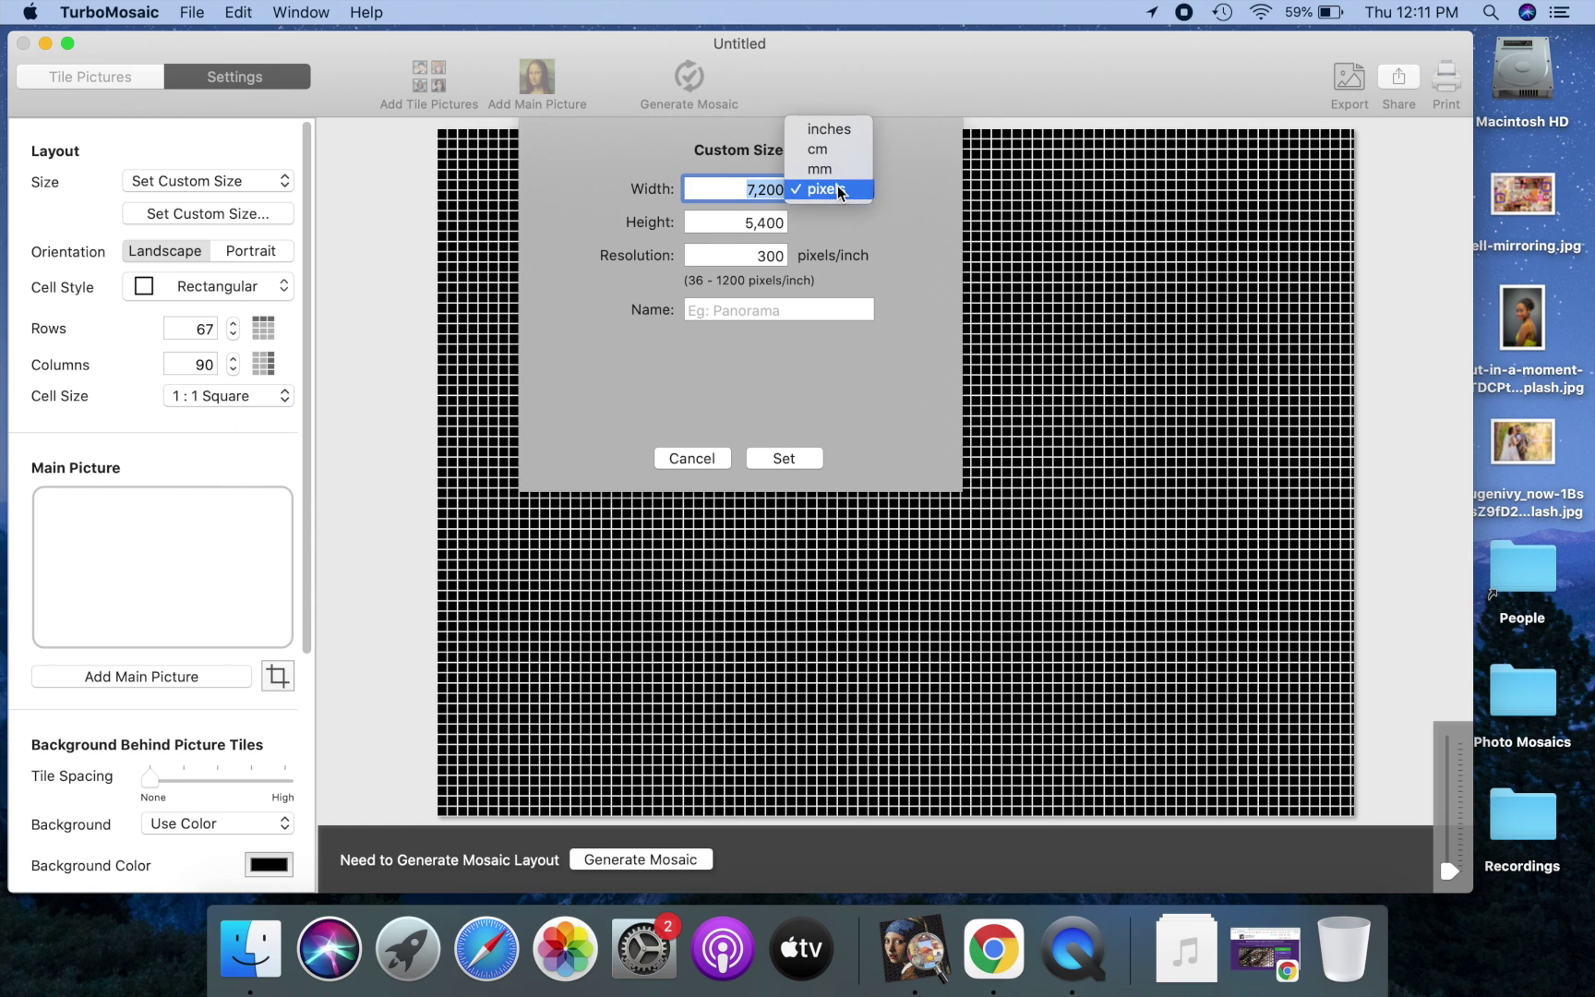
click(844, 131)
text(48)
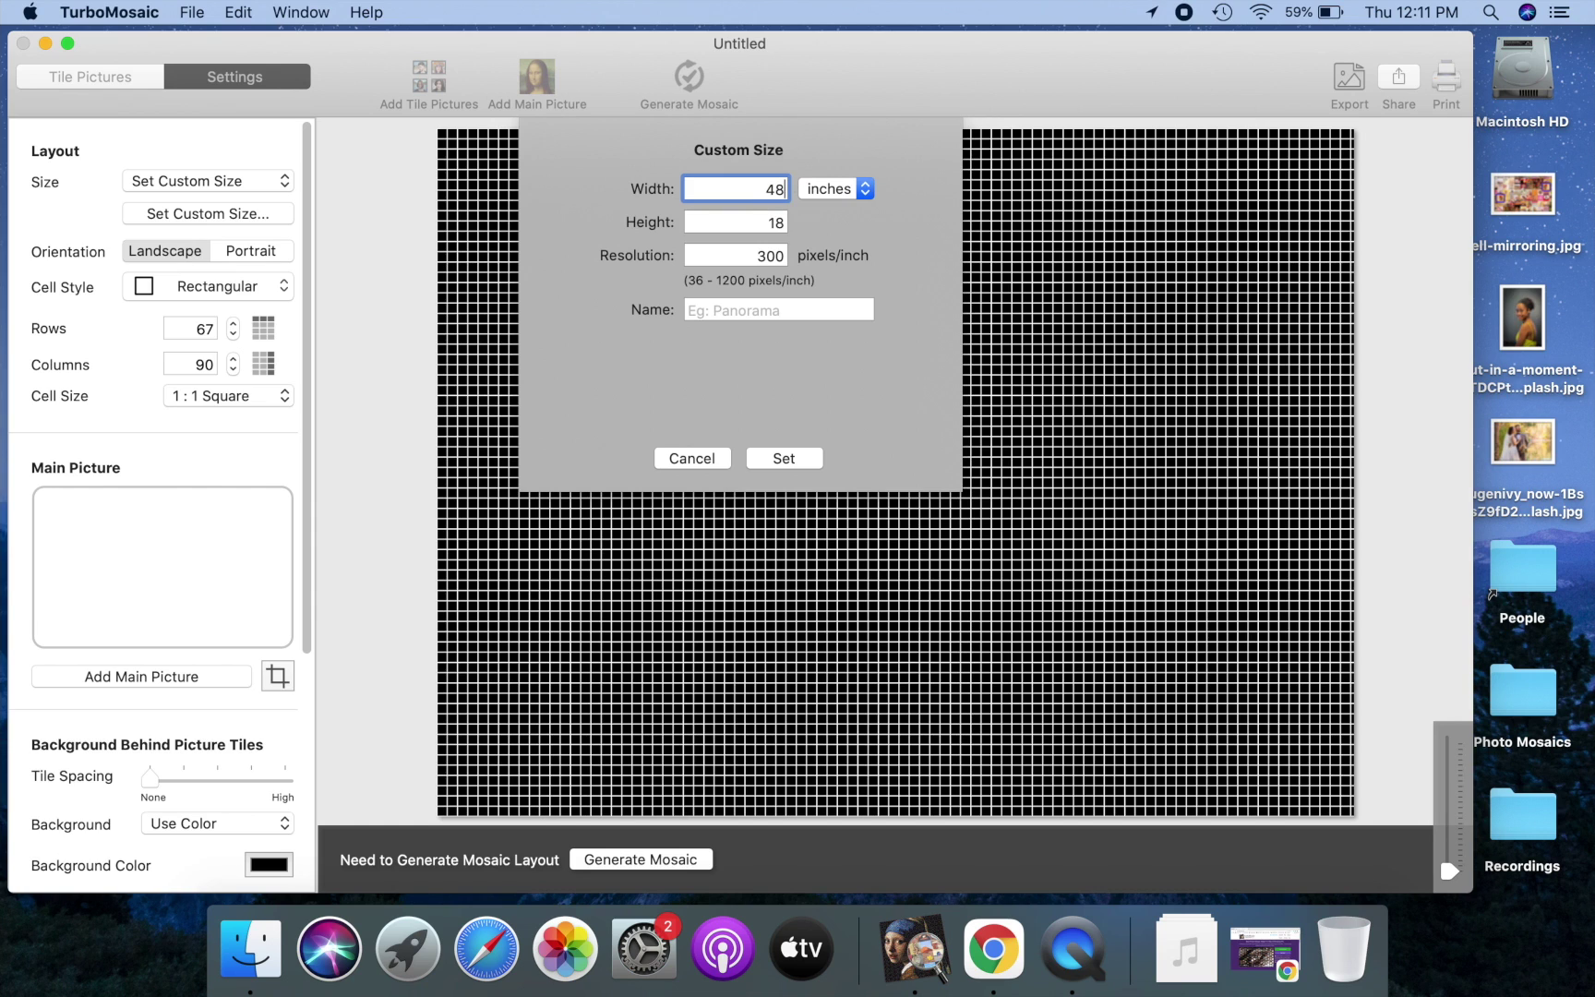
key(Tab)
key(BackSpace)
text(36)
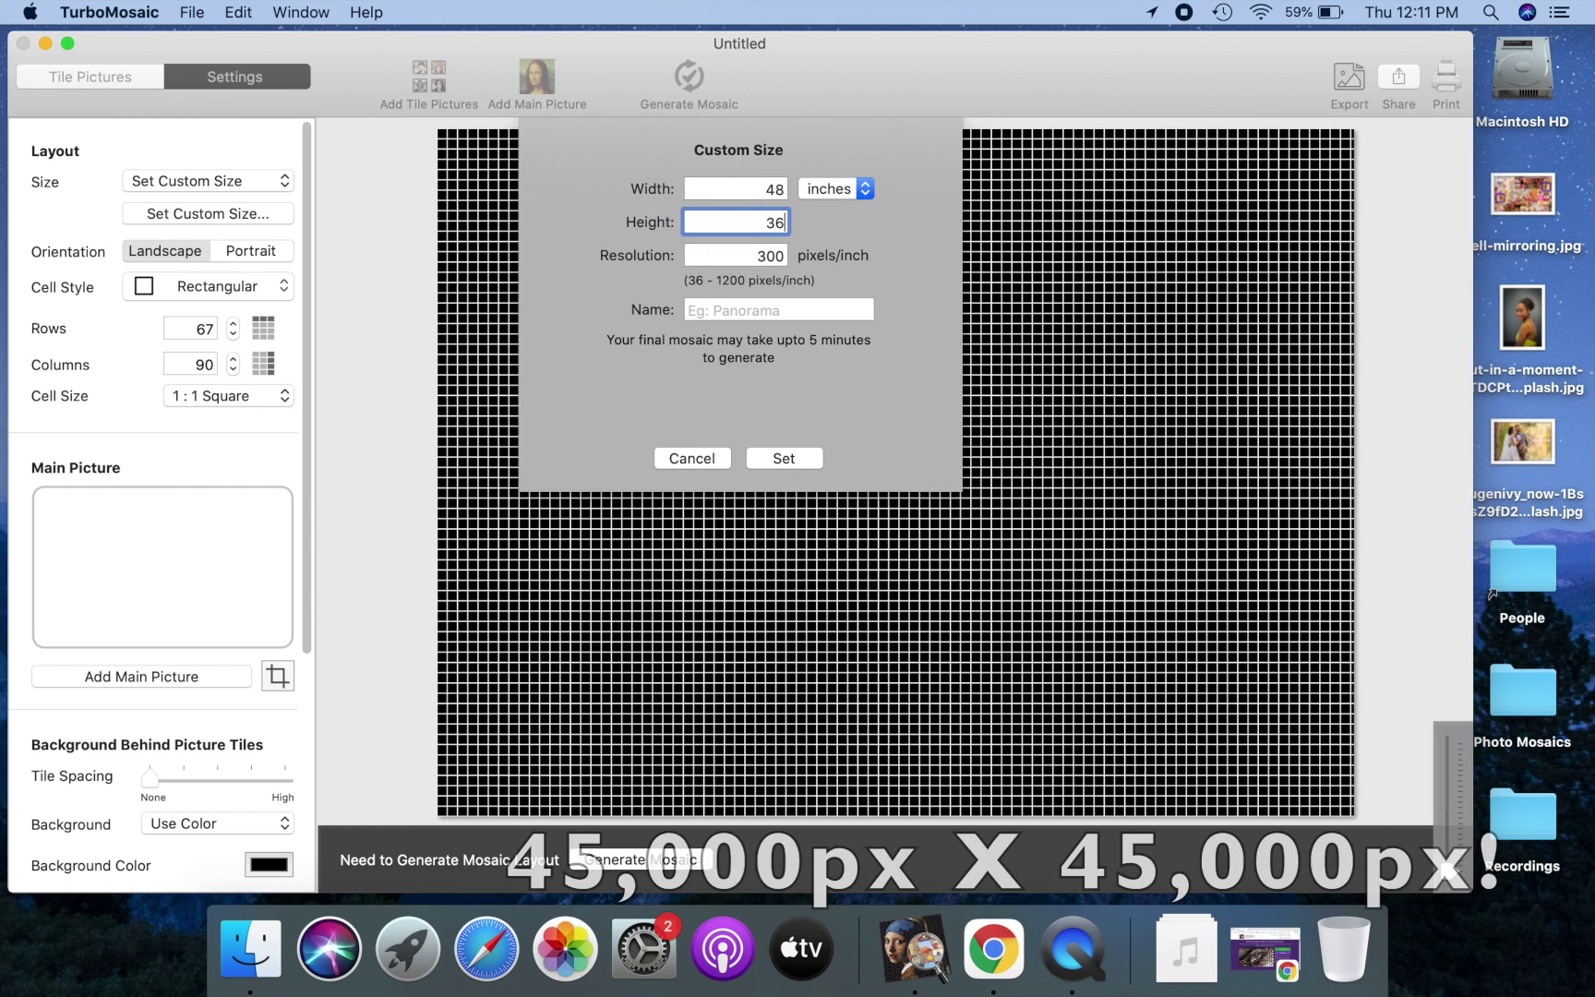
click(776, 457)
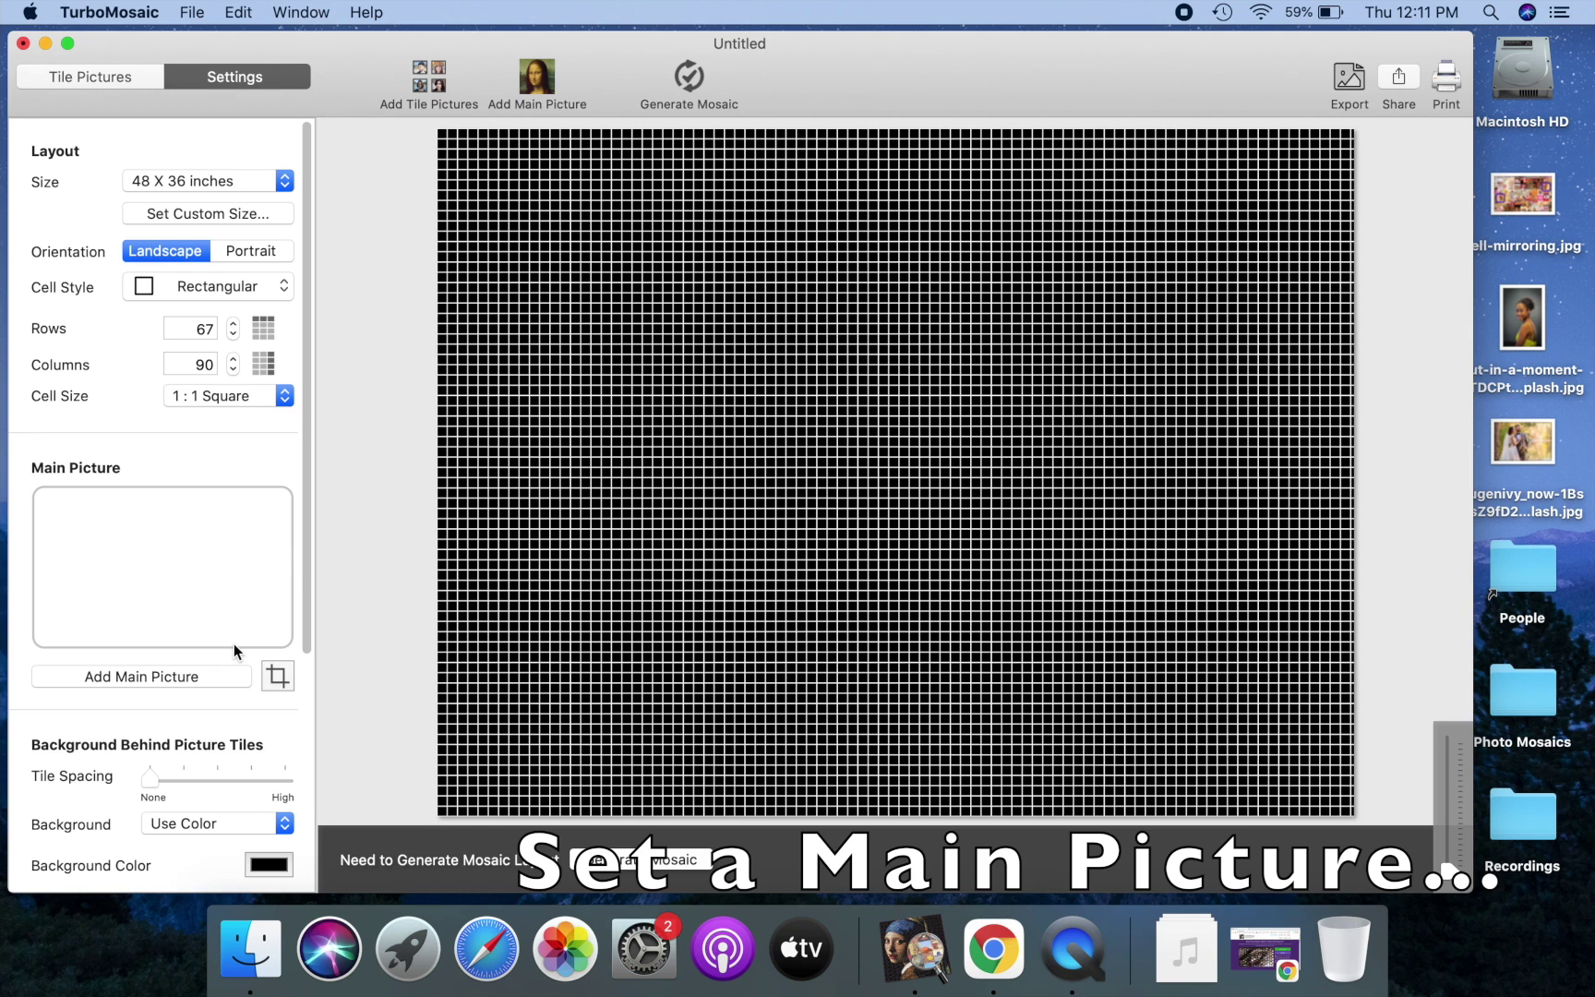
Step: Open main-image.jpg from the desktop's Photo Mosaics folder and shrink its window to sit beside the file list
click(1529, 699)
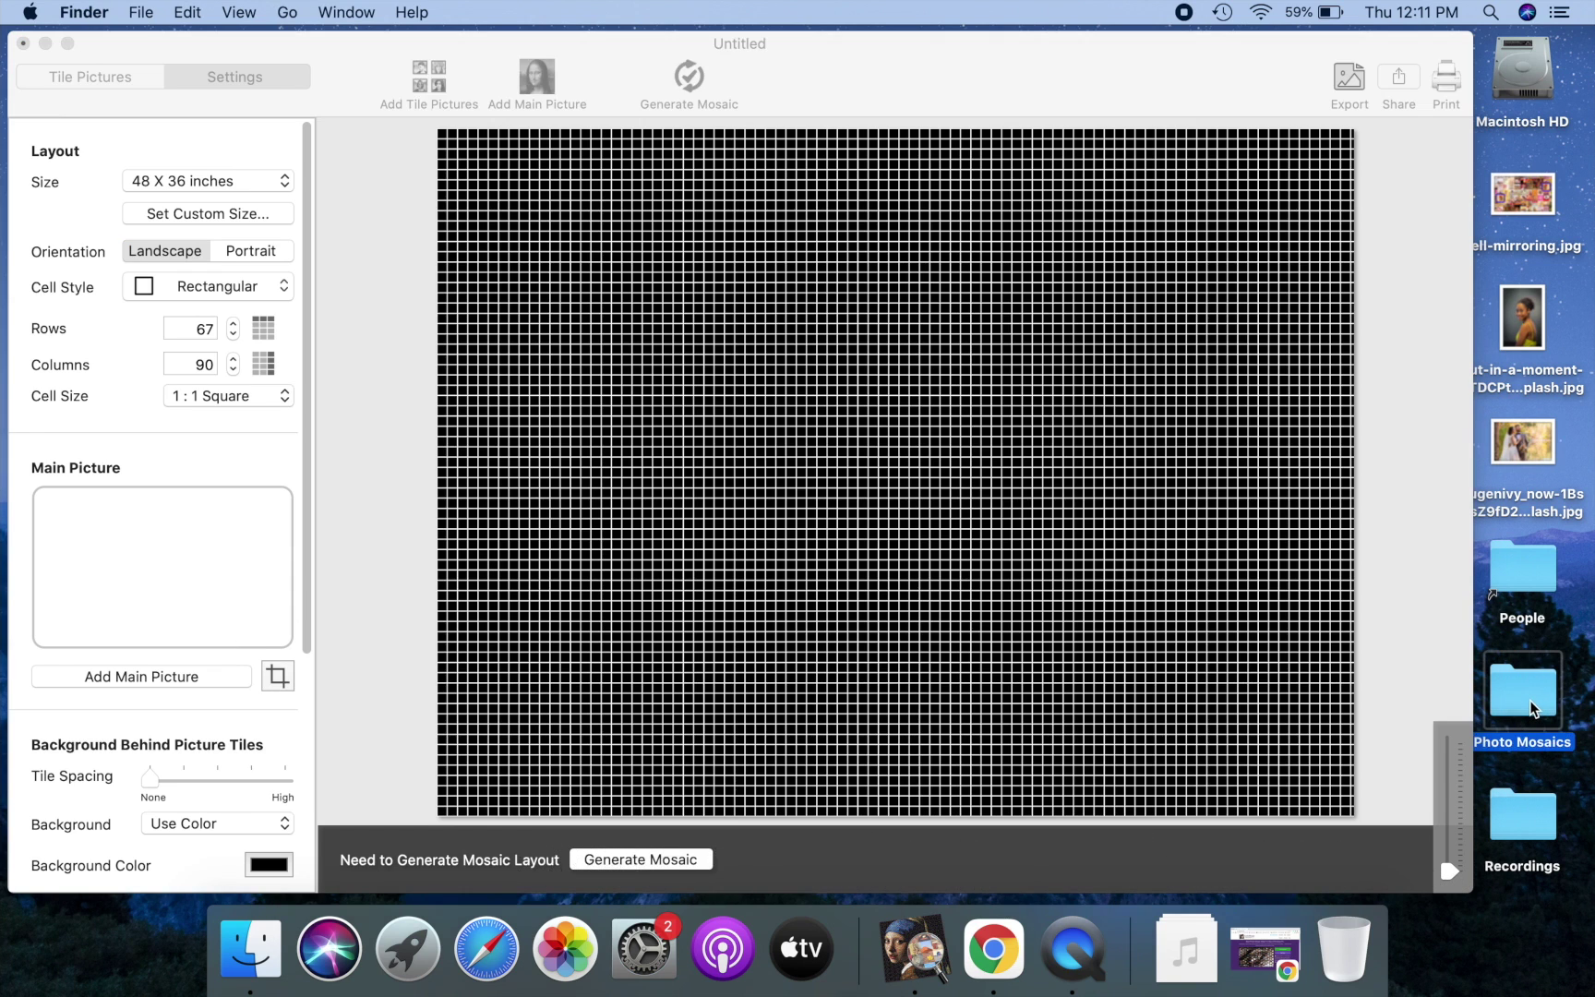
double_click(1528, 699)
double_click(826, 257)
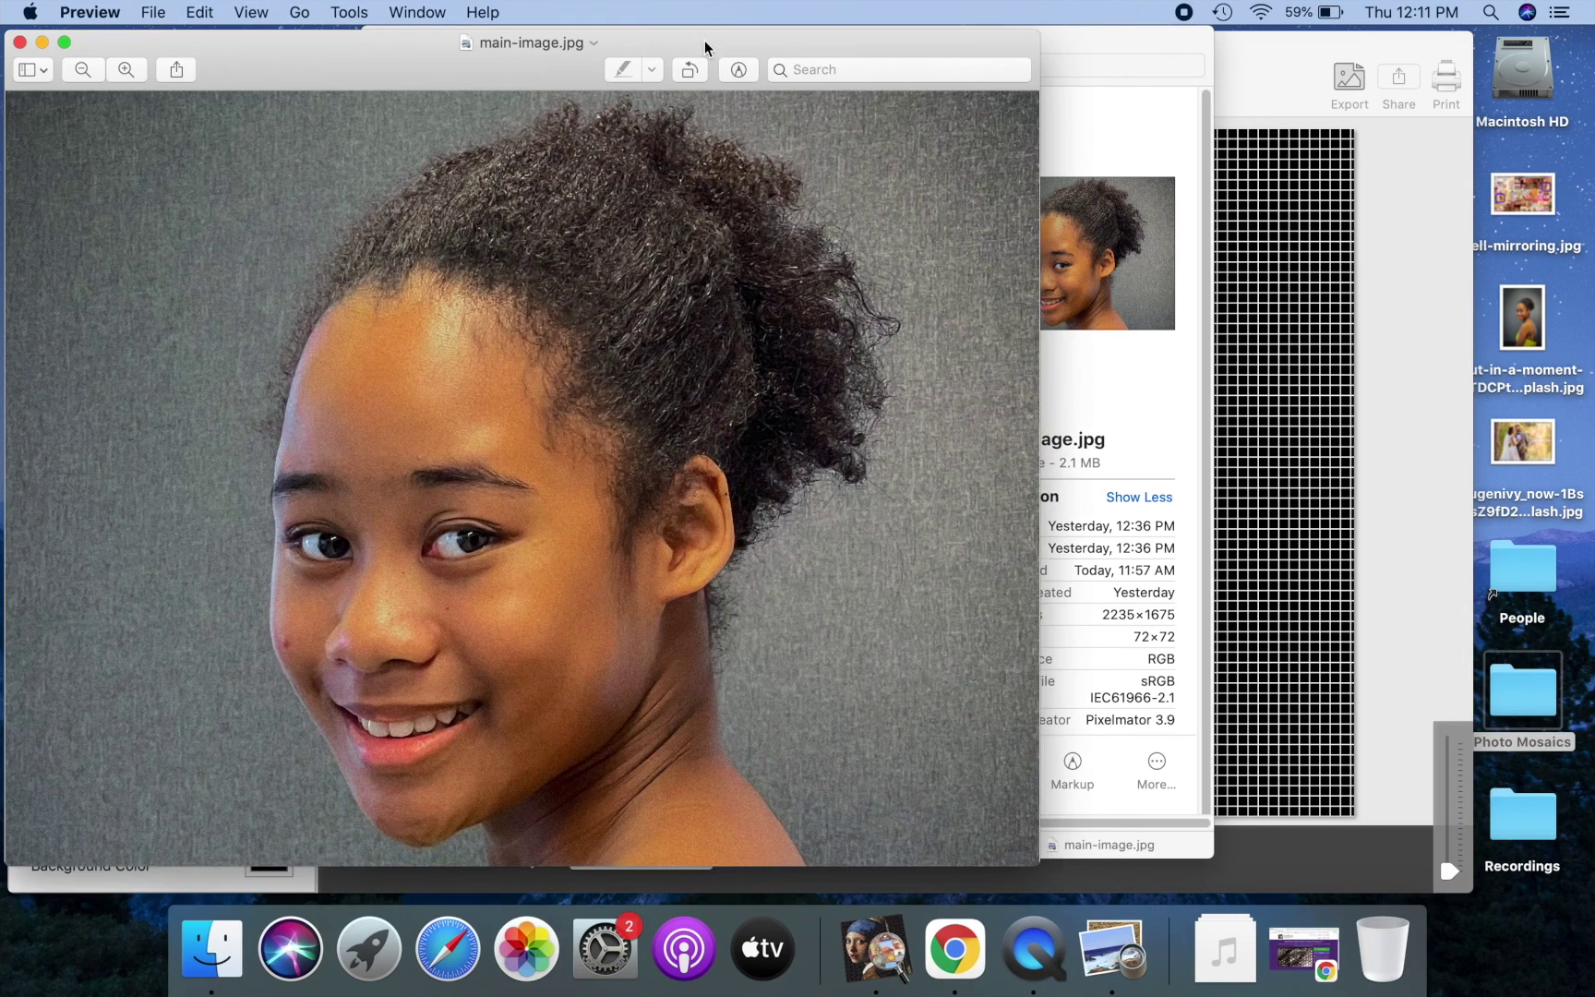
drag(705, 48, 1234, 43)
drag(533, 858, 958, 469)
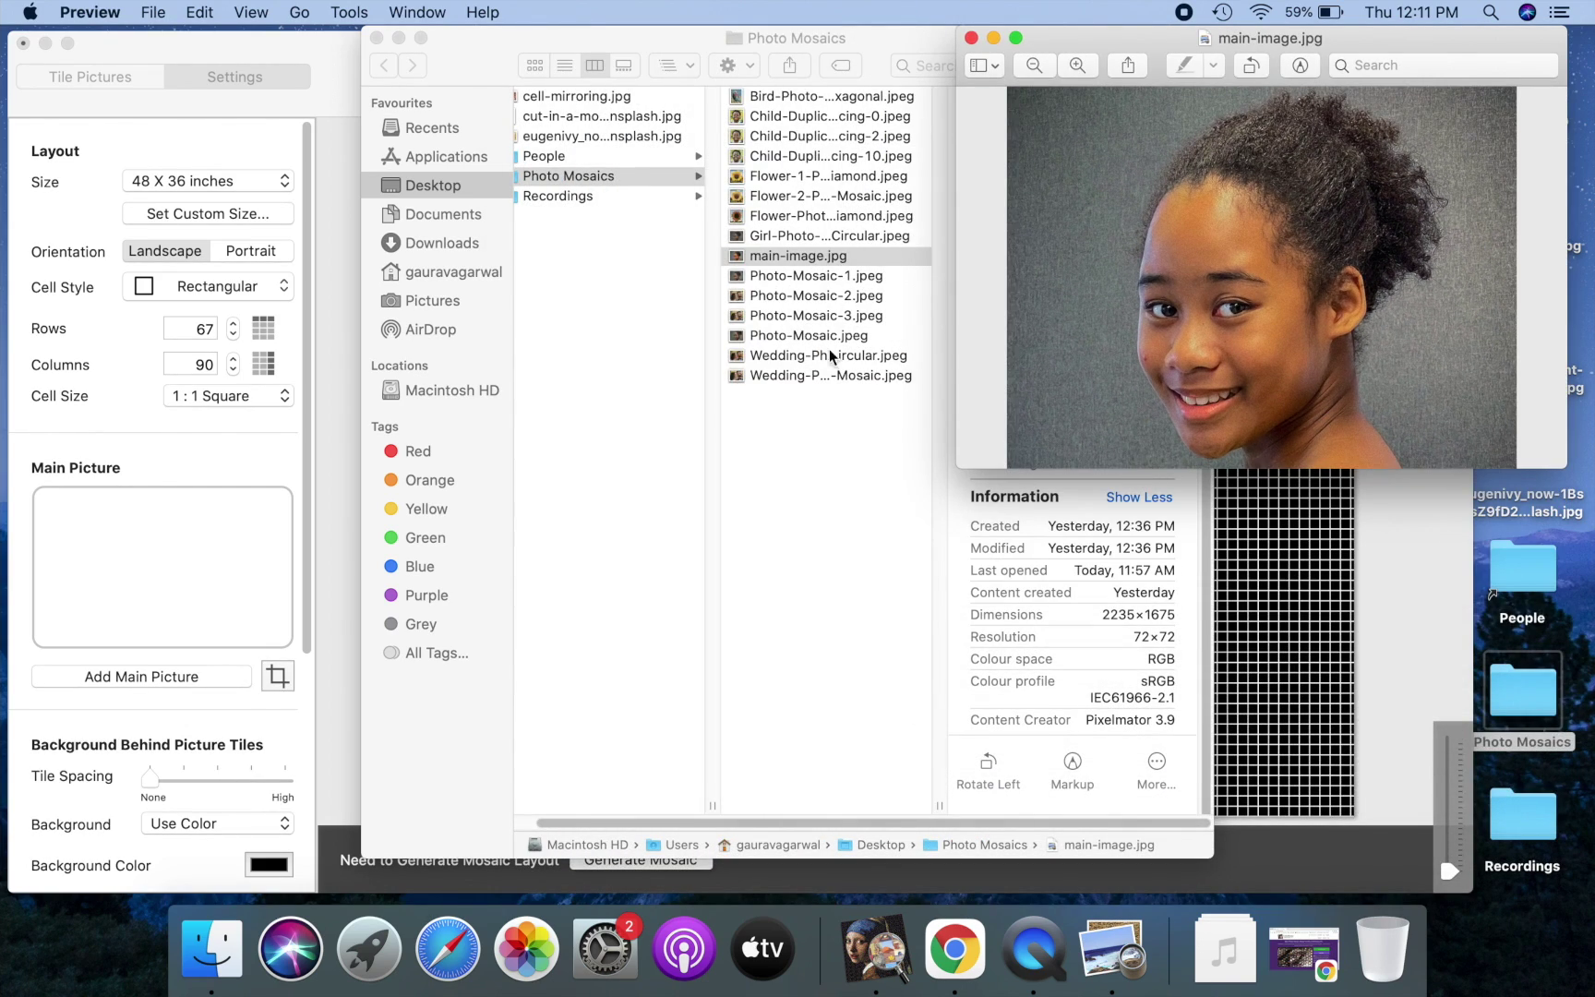
Step: Open Photo-Mosaic-1.jpeg, compare it side by side with main-image.jpg, and close both images
click(820, 282)
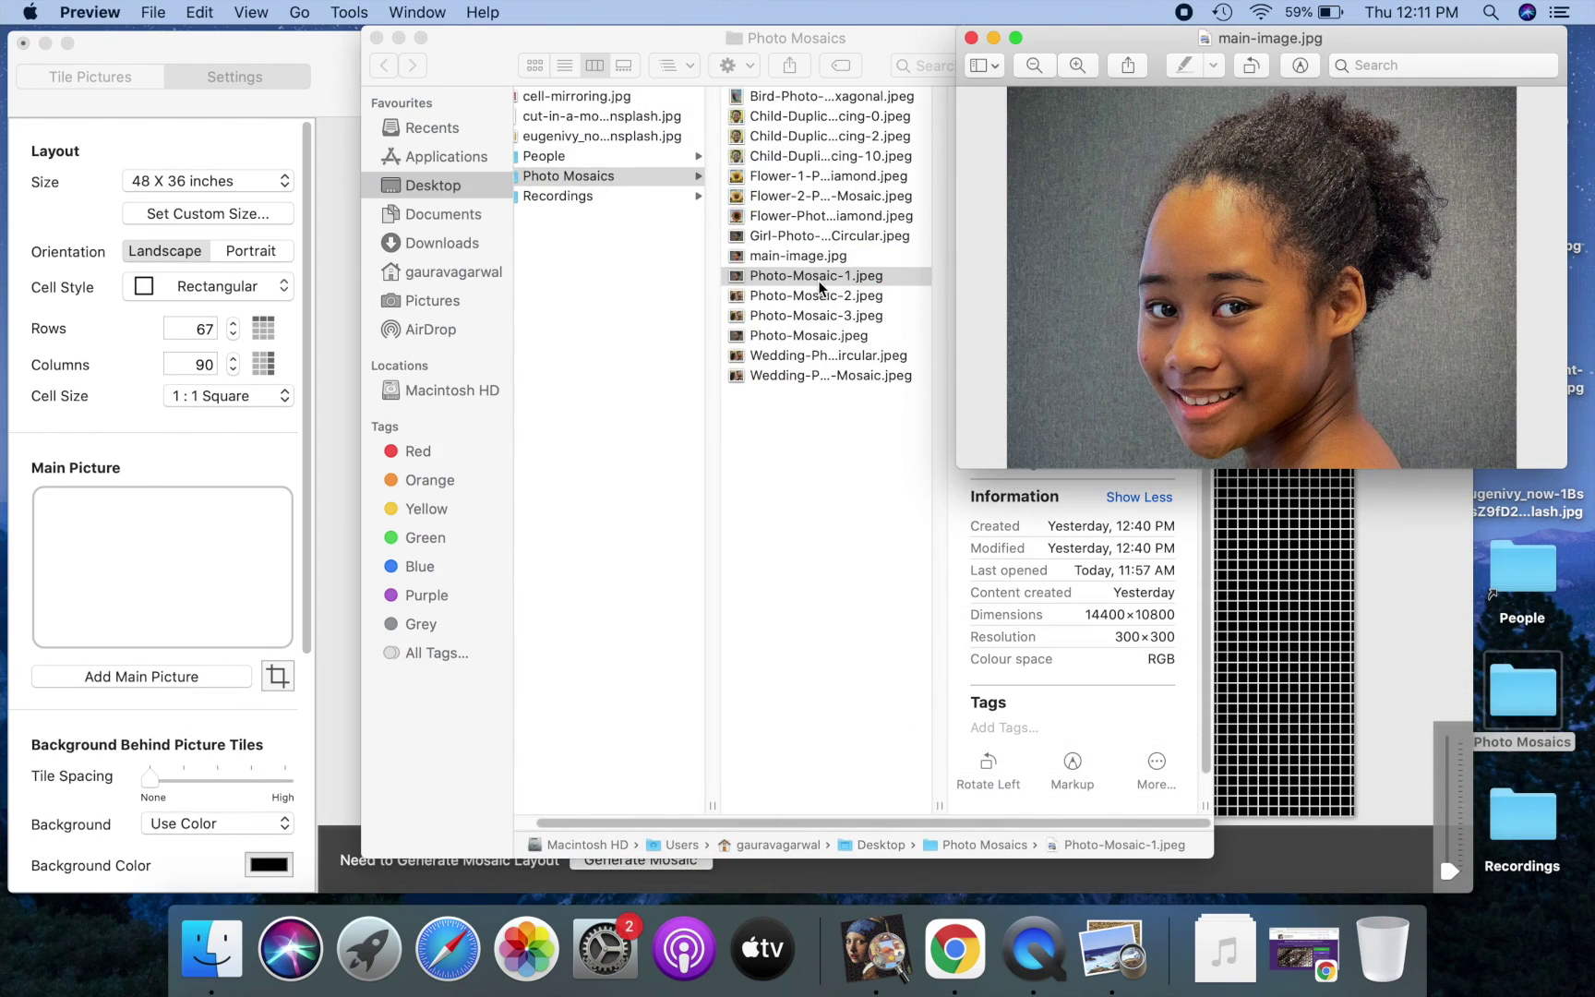
double_click(818, 277)
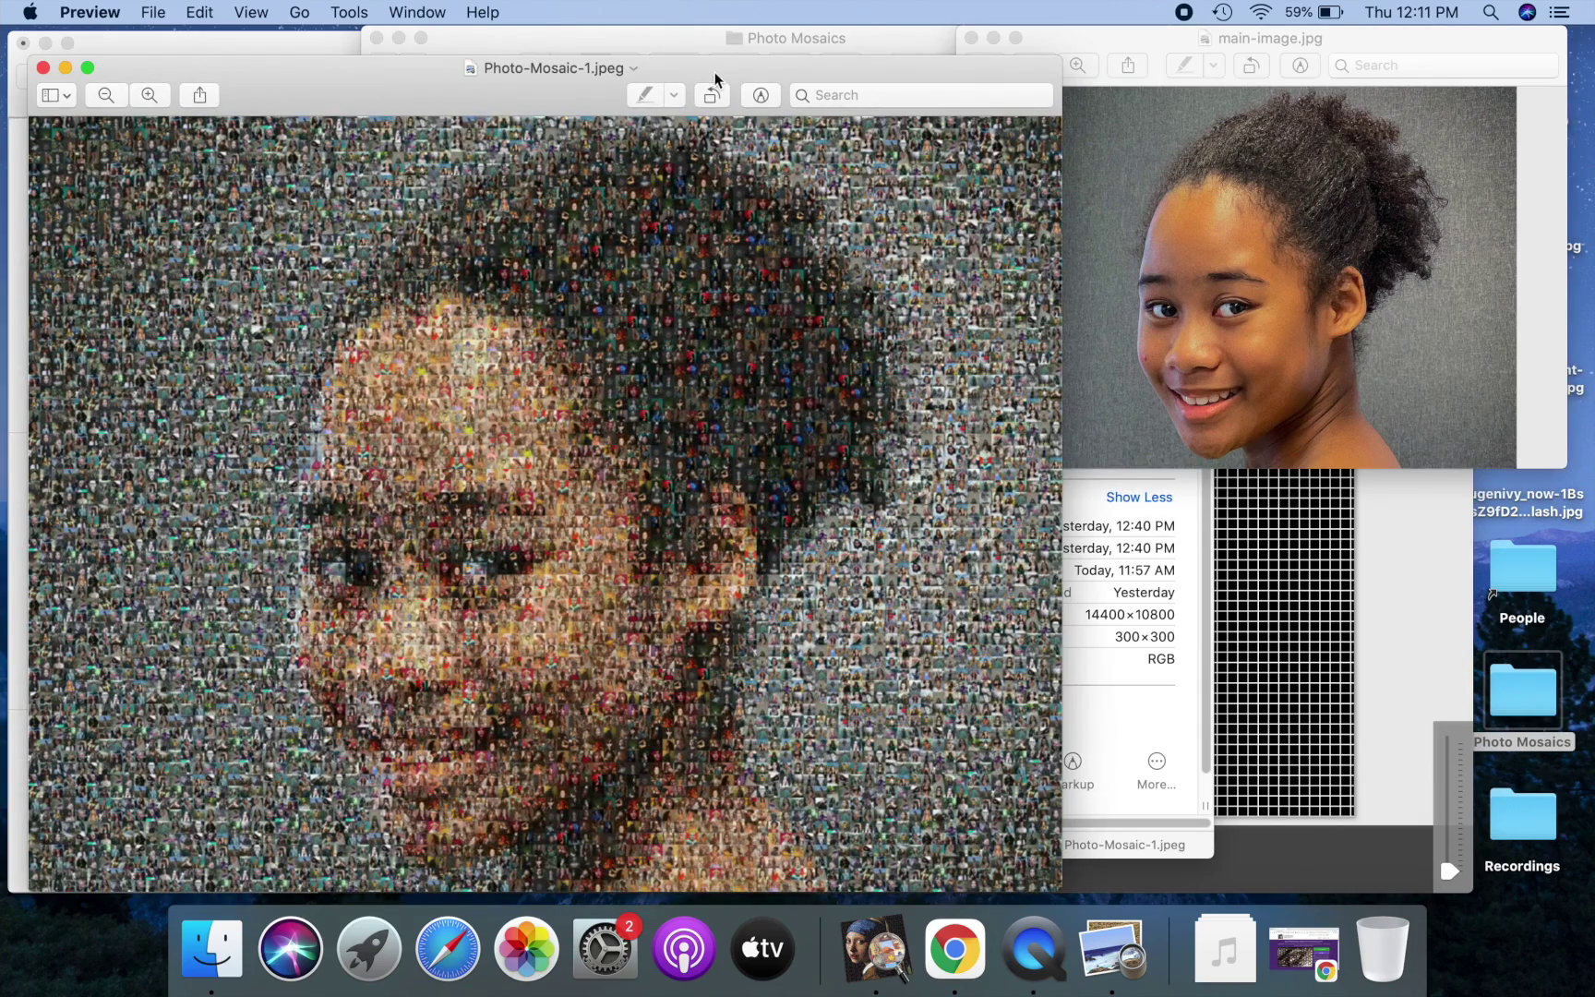
drag(720, 76, 688, 28)
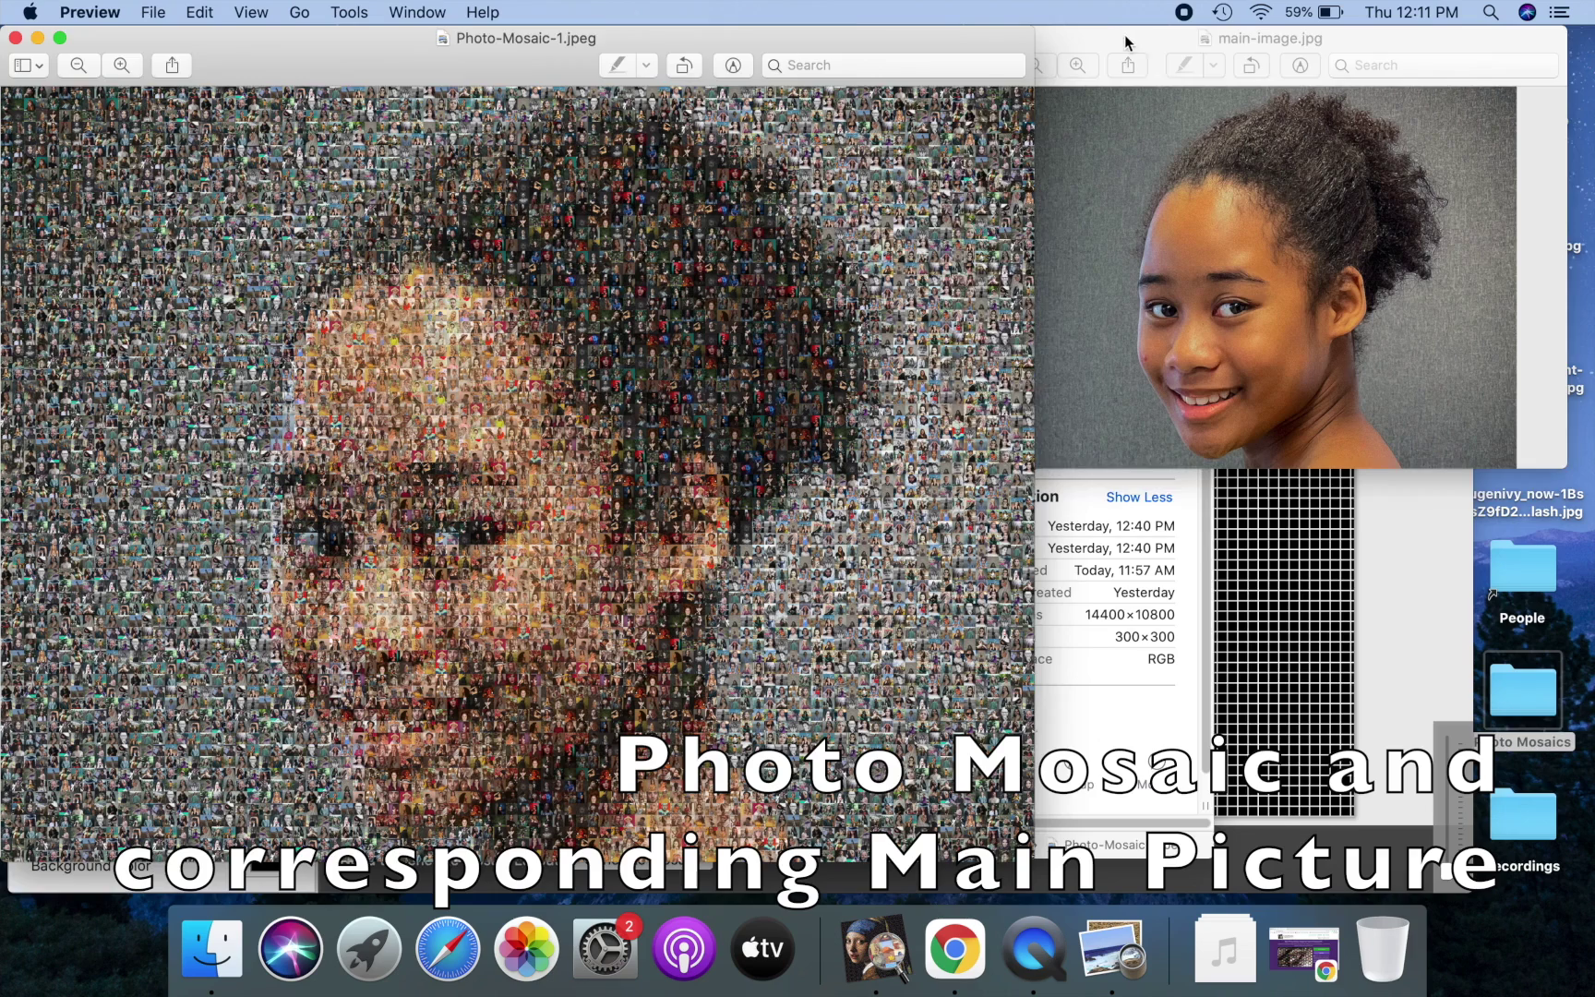
click(1128, 42)
drag(1081, 41, 1099, 46)
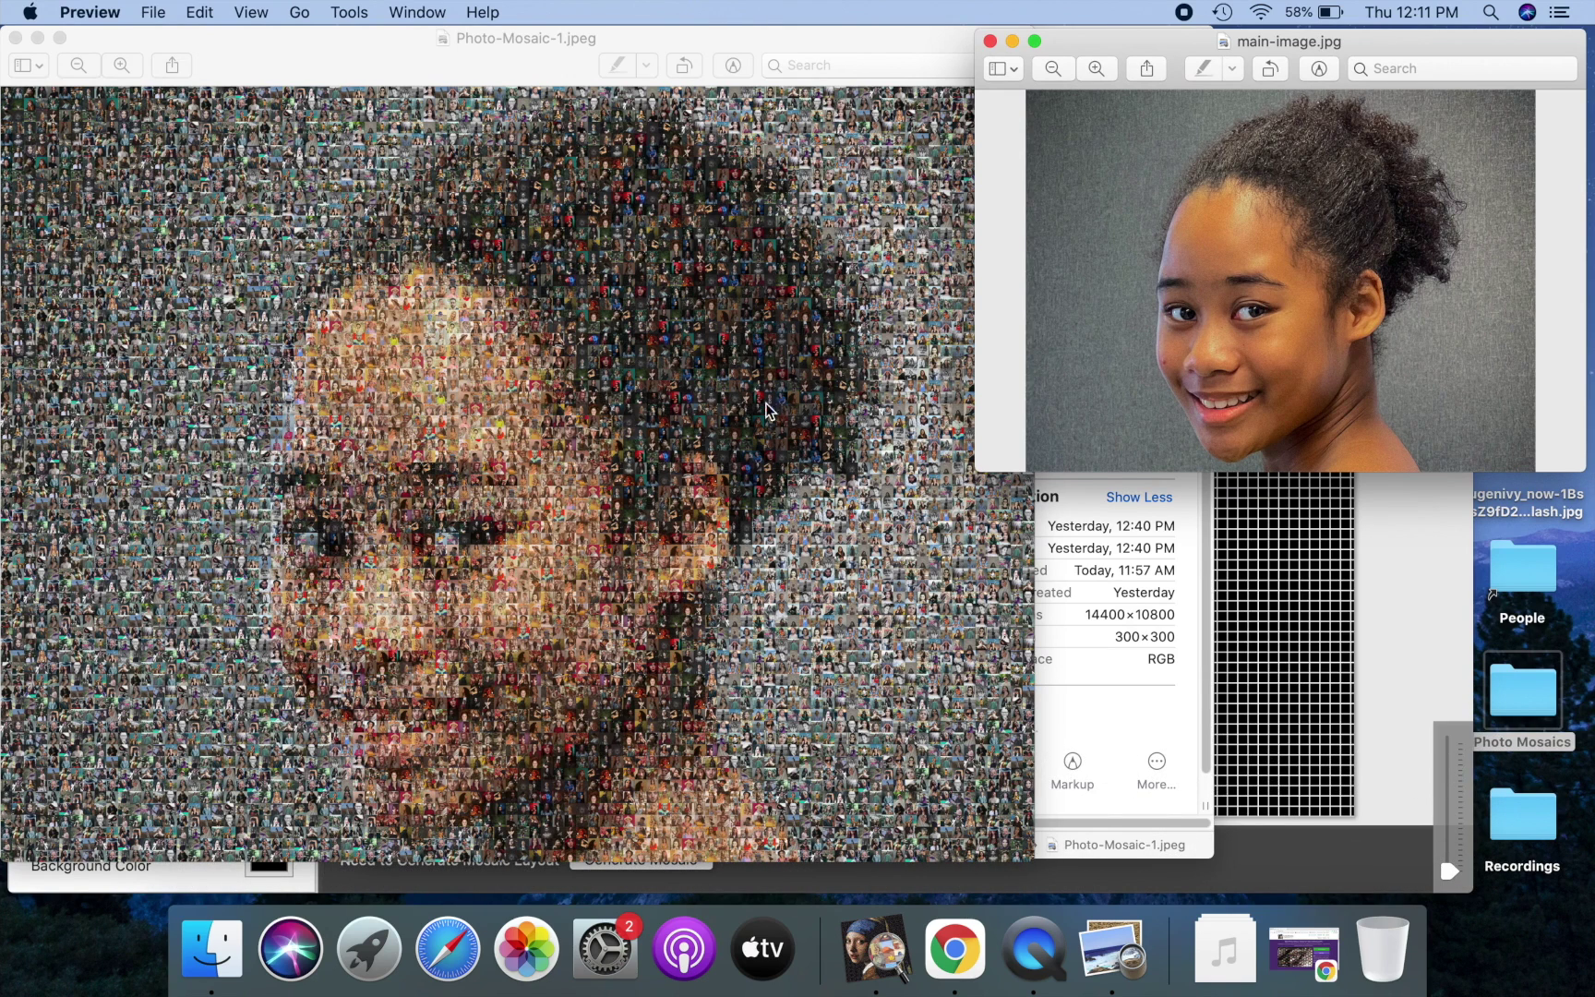
click(990, 42)
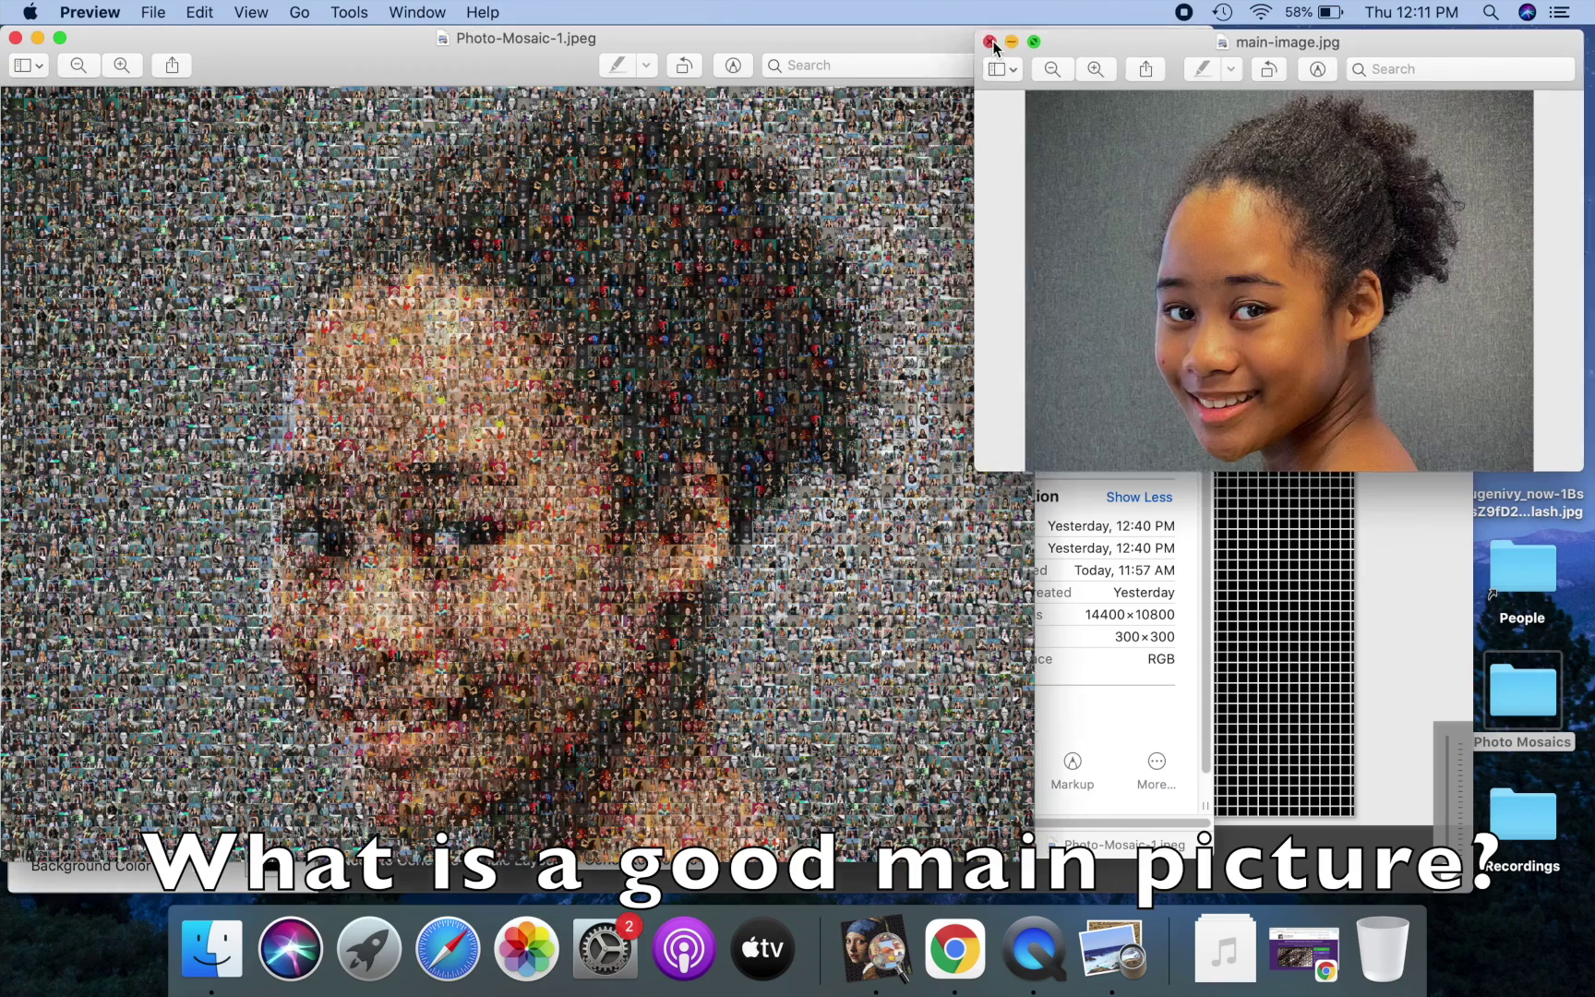
click(13, 38)
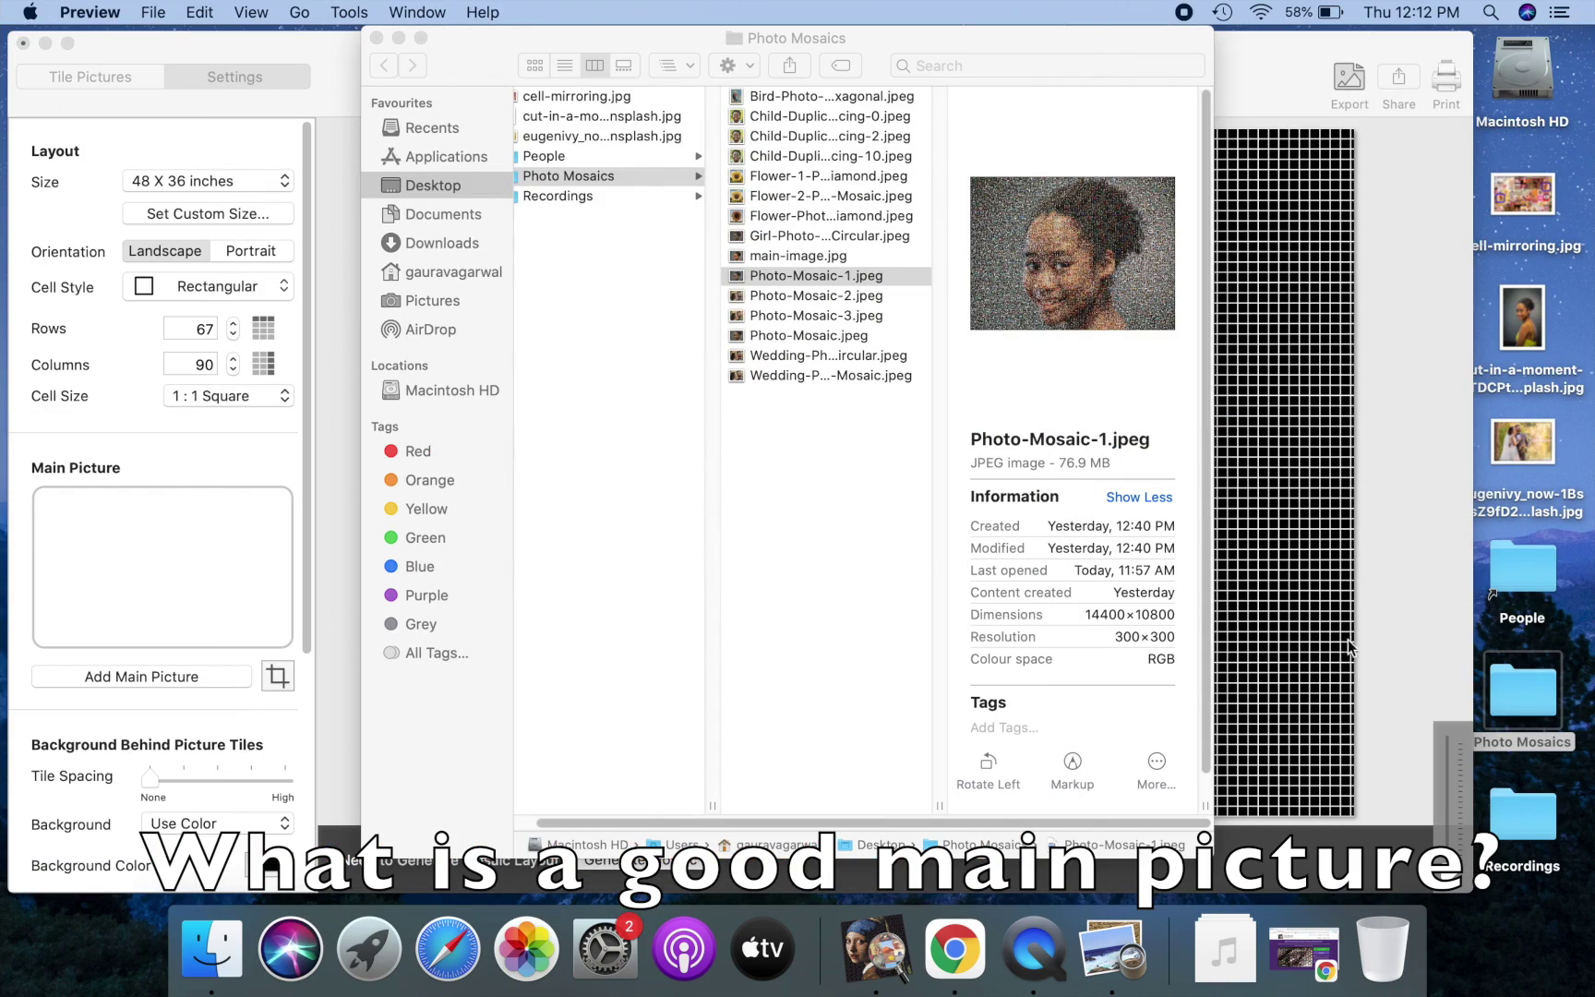
Step: Switch to Chrome and read the TurboMosaic help on main picture recommendations, including the bad and suitable examples
click(1302, 946)
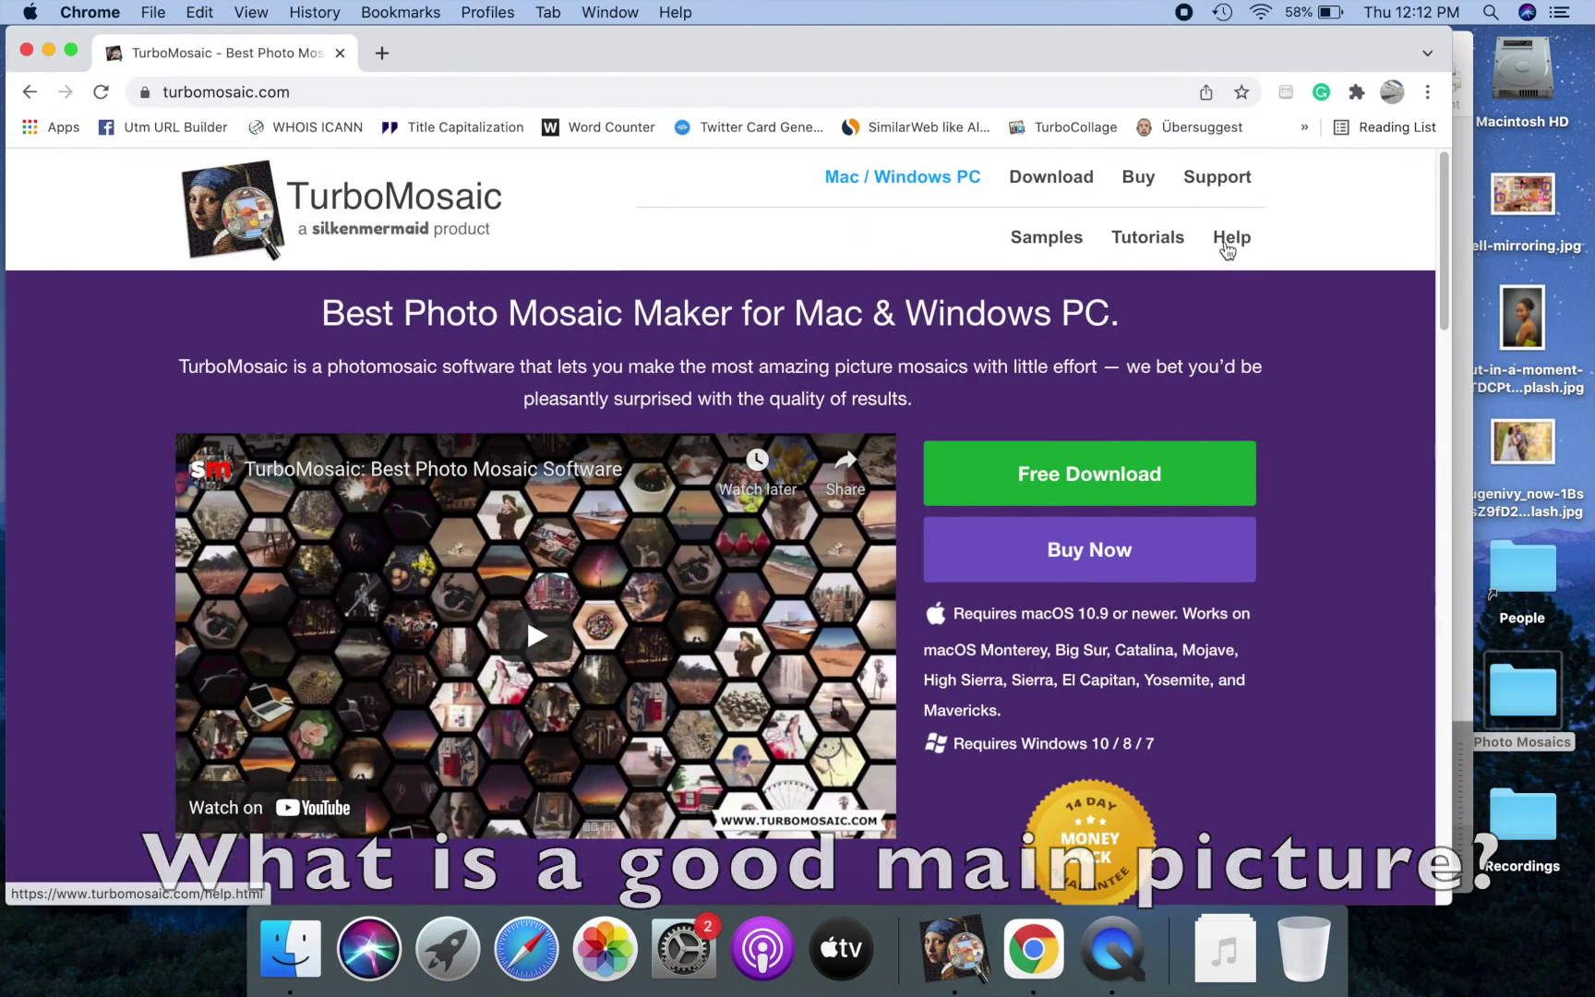
click(1229, 242)
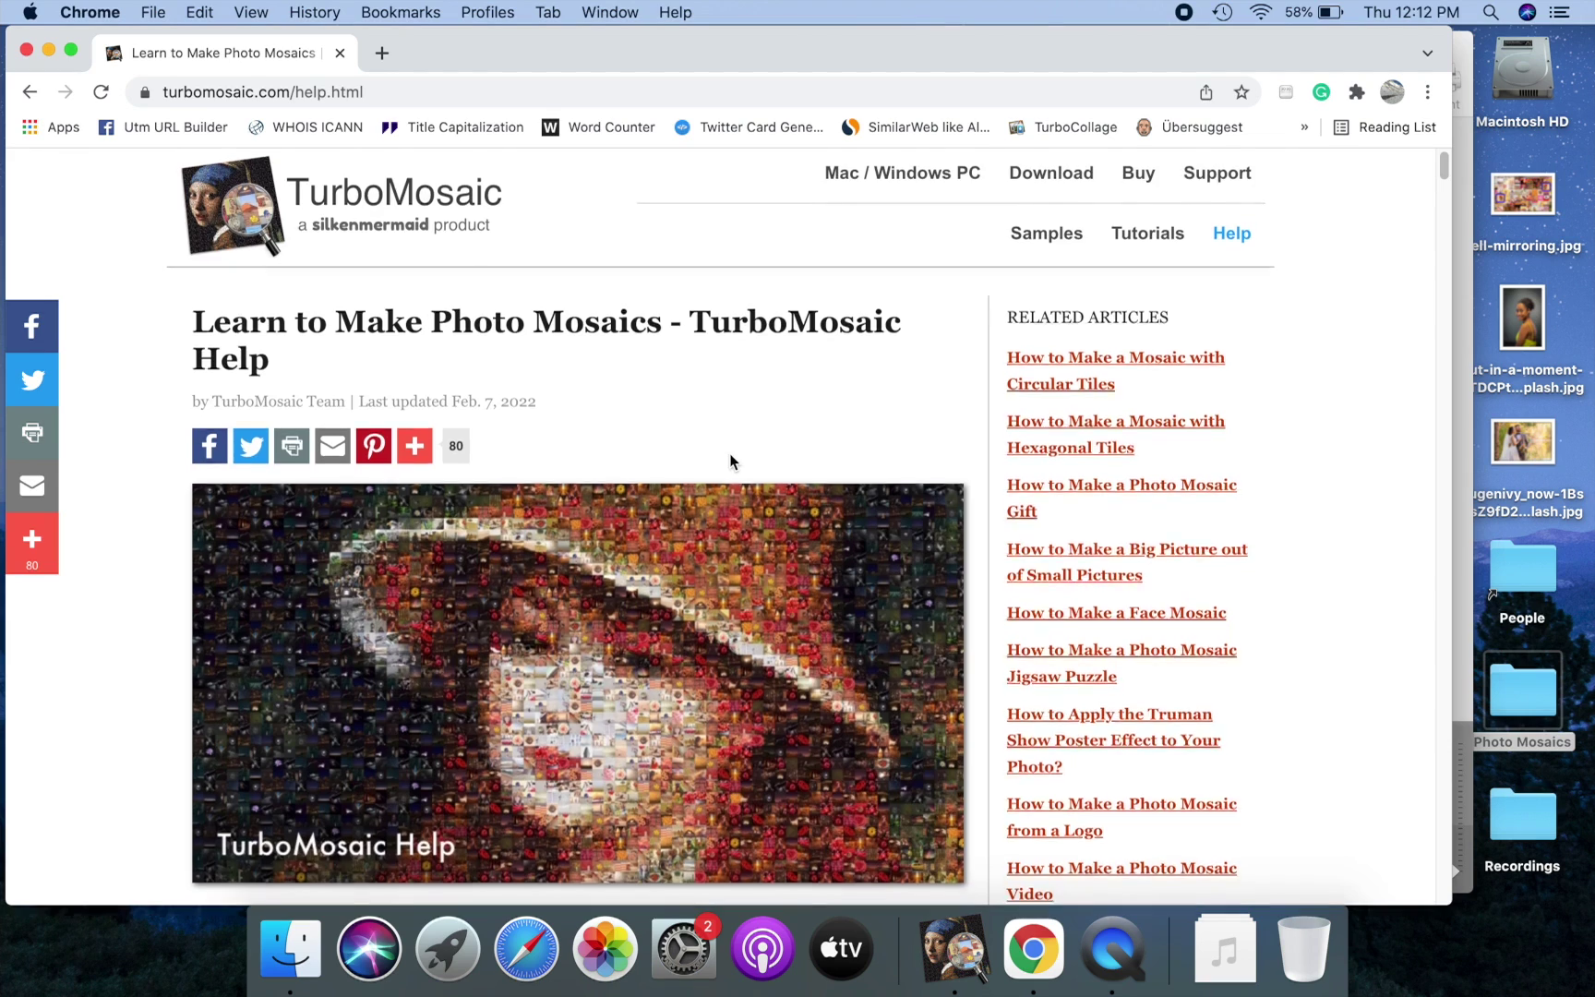
scroll(729, 456, down, 2)
scroll(729, 453, down, 8)
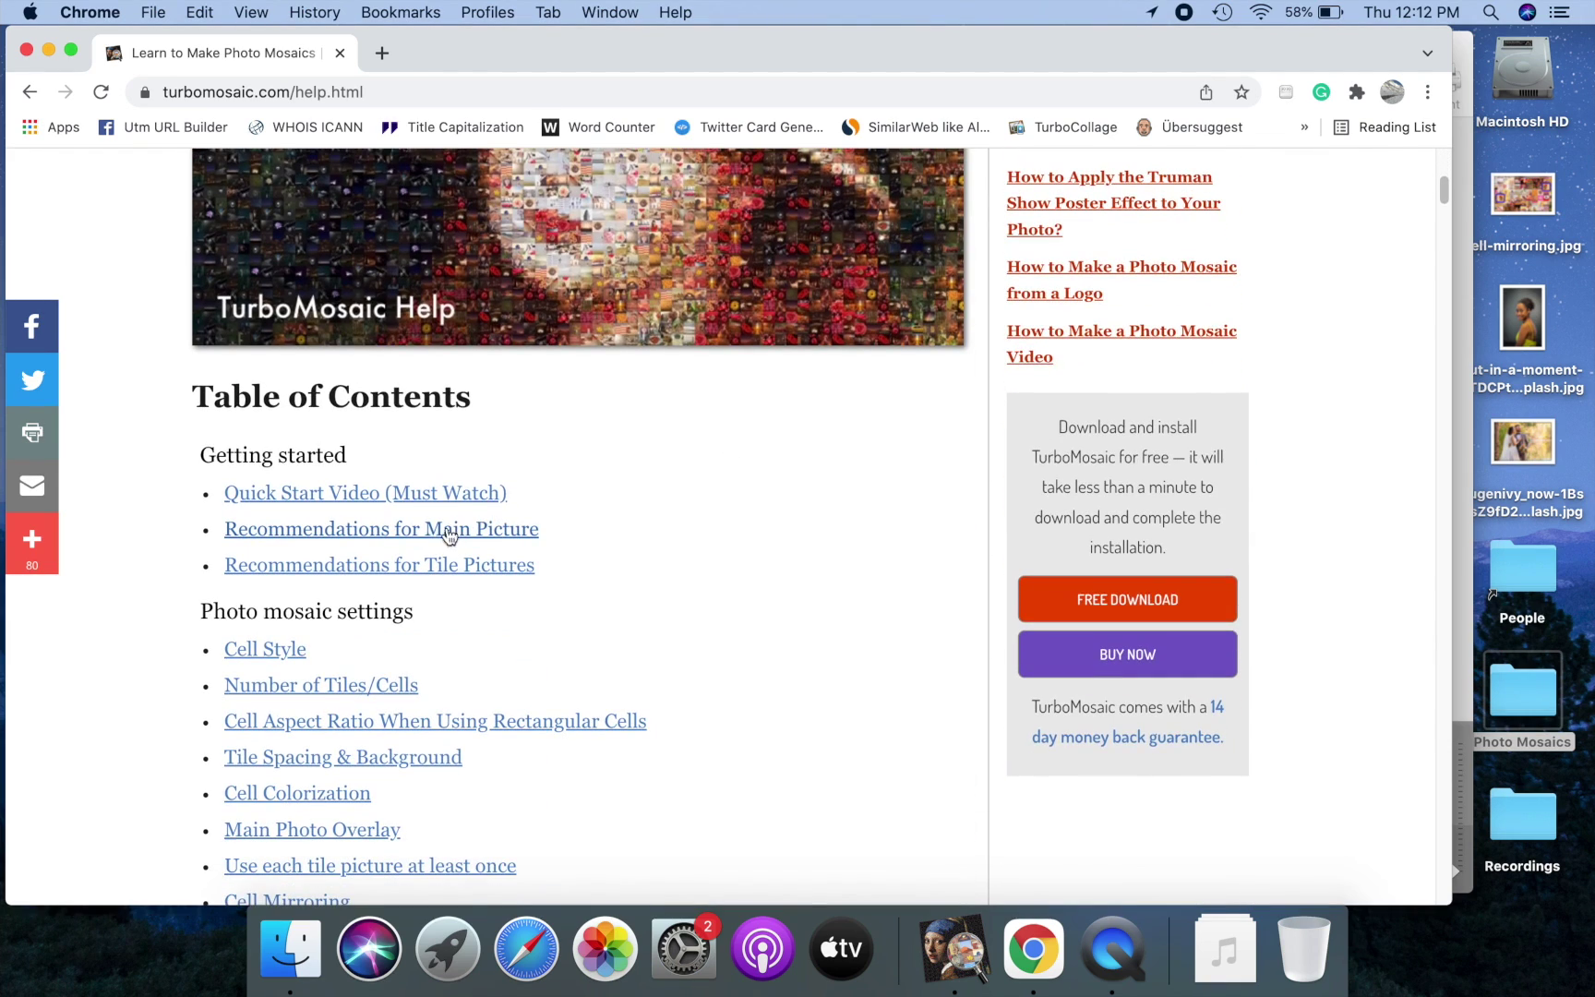
click(423, 535)
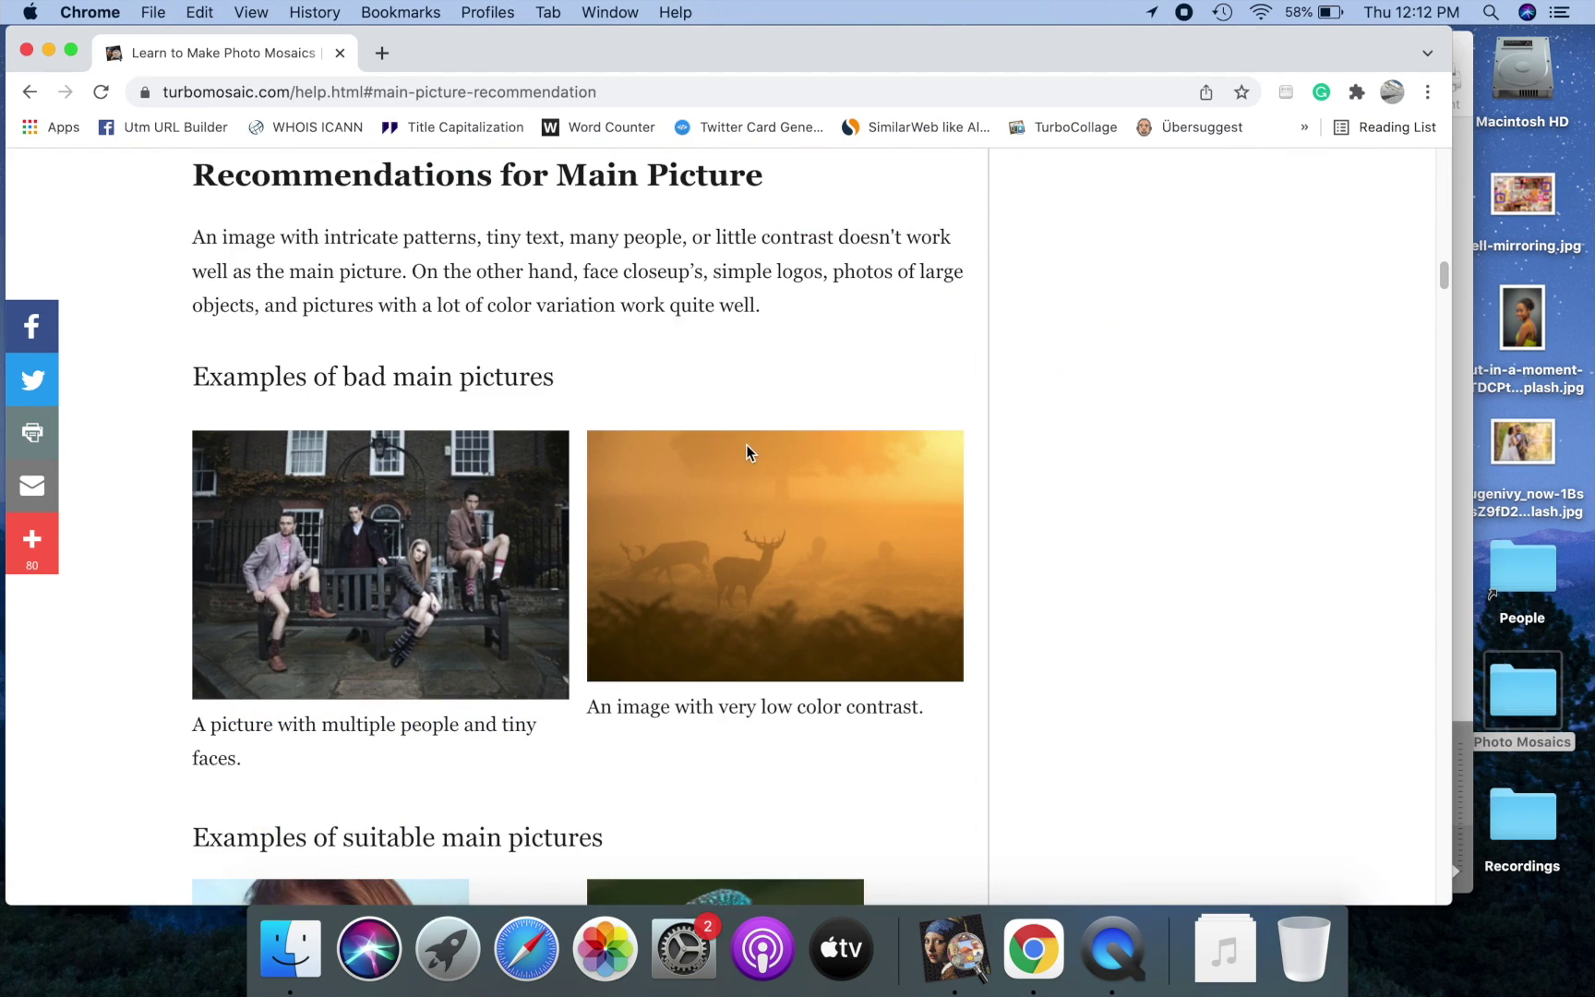
key(super+minus)
key(super+minus)
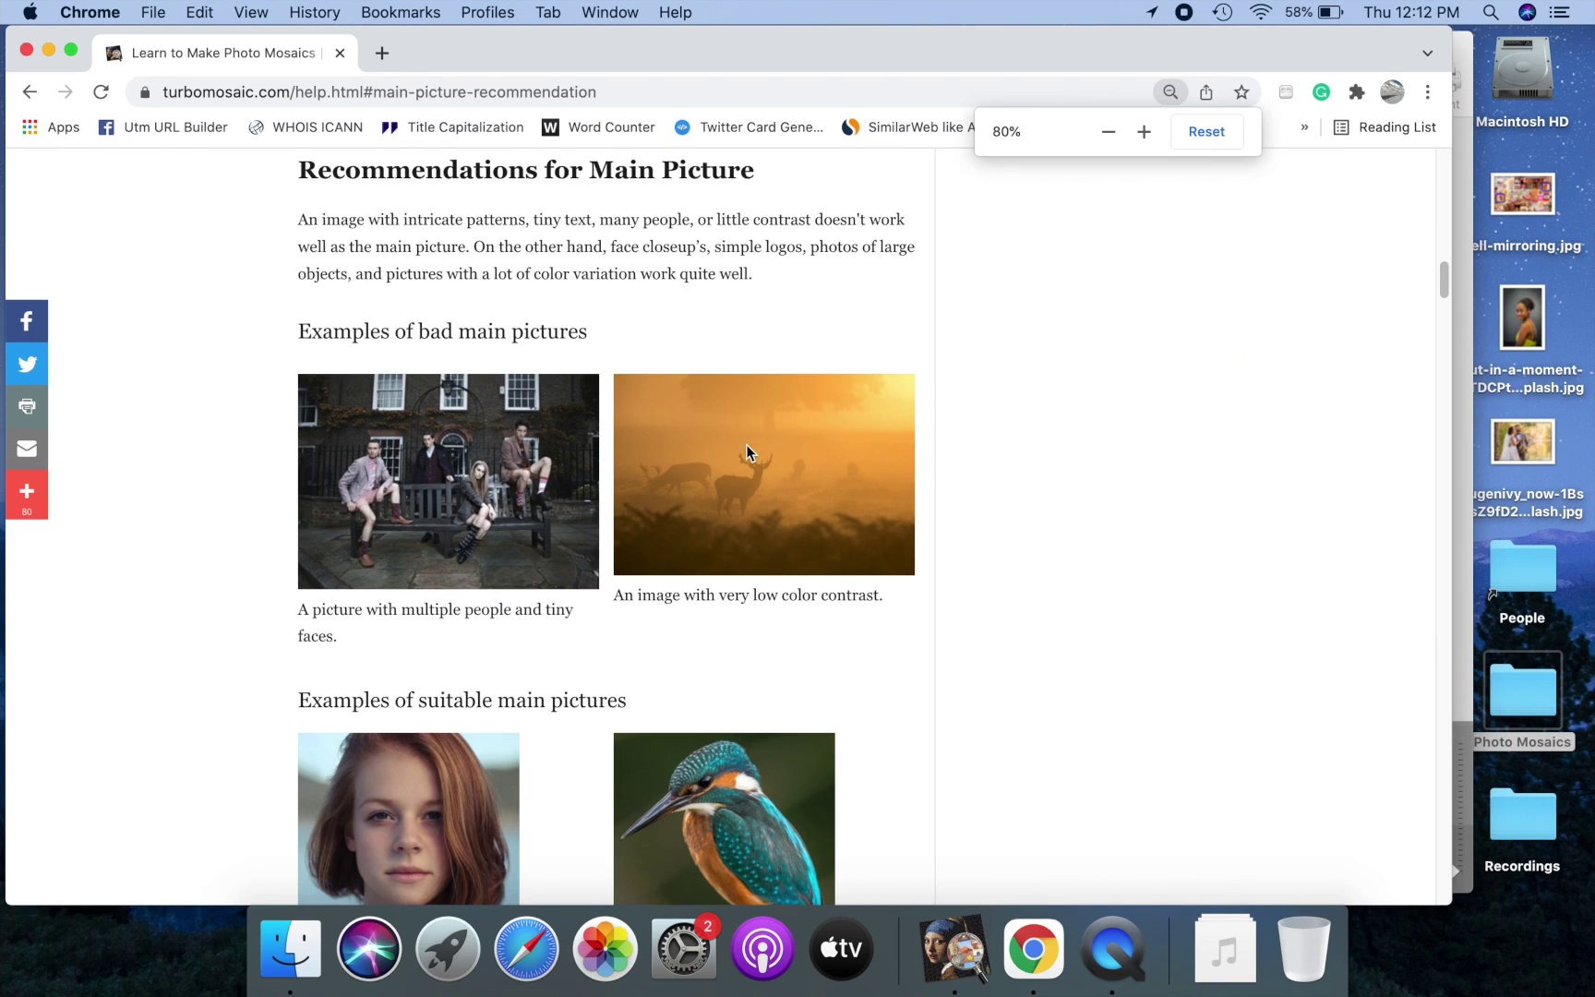
scroll(785, 486, down, 3)
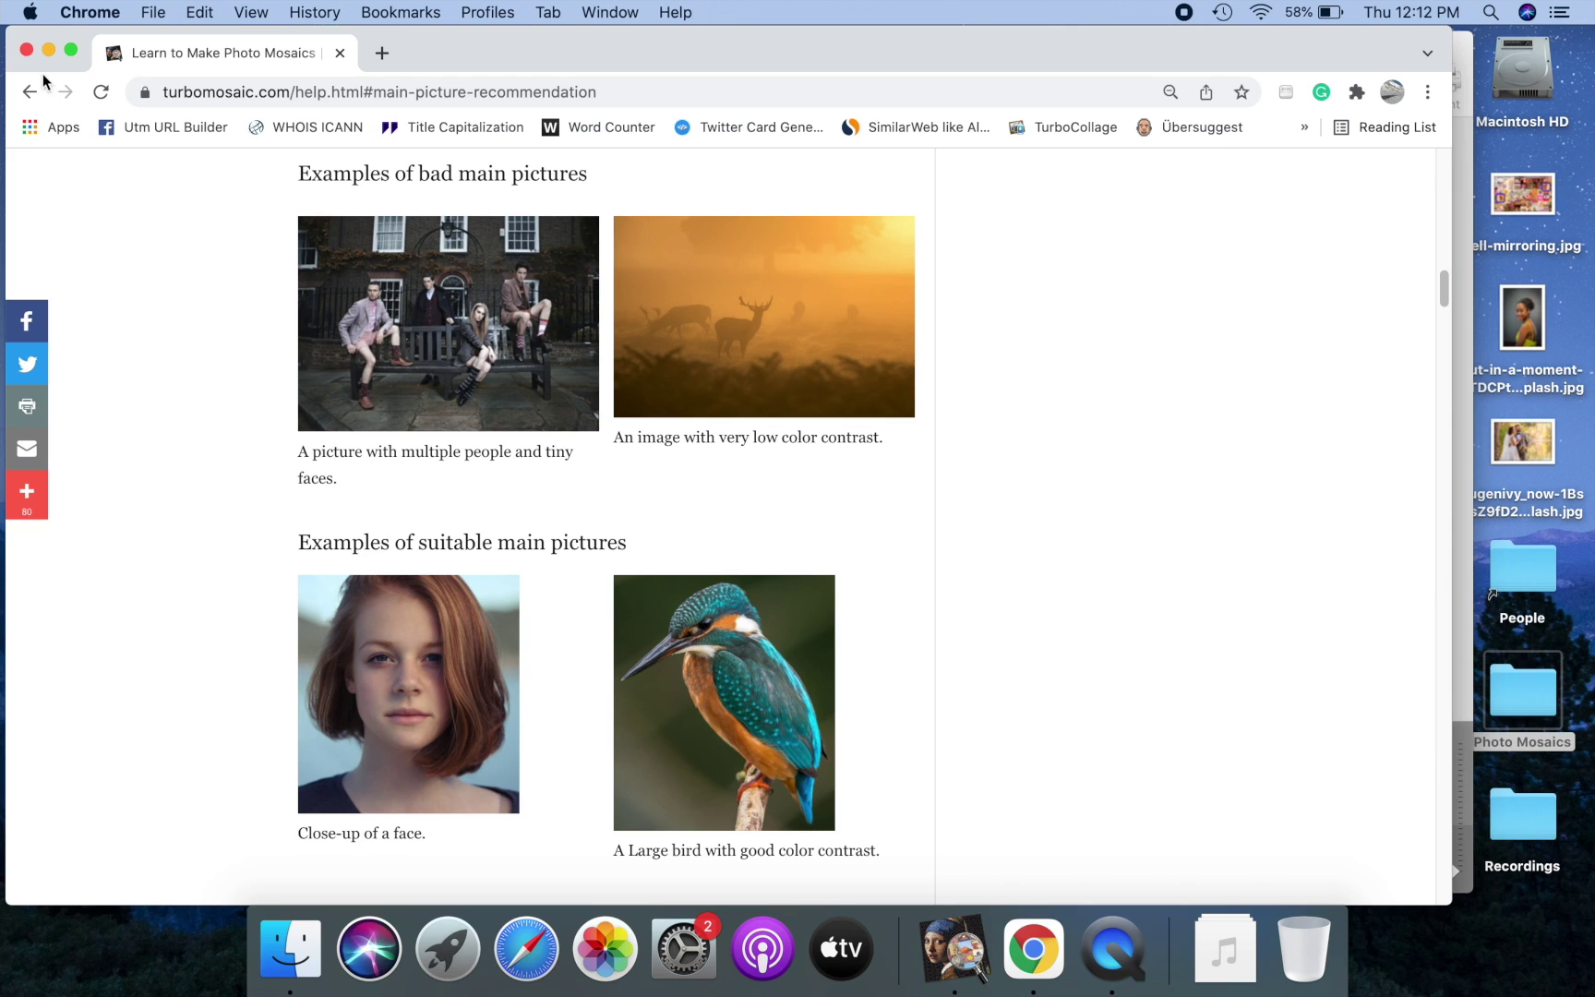
click(27, 51)
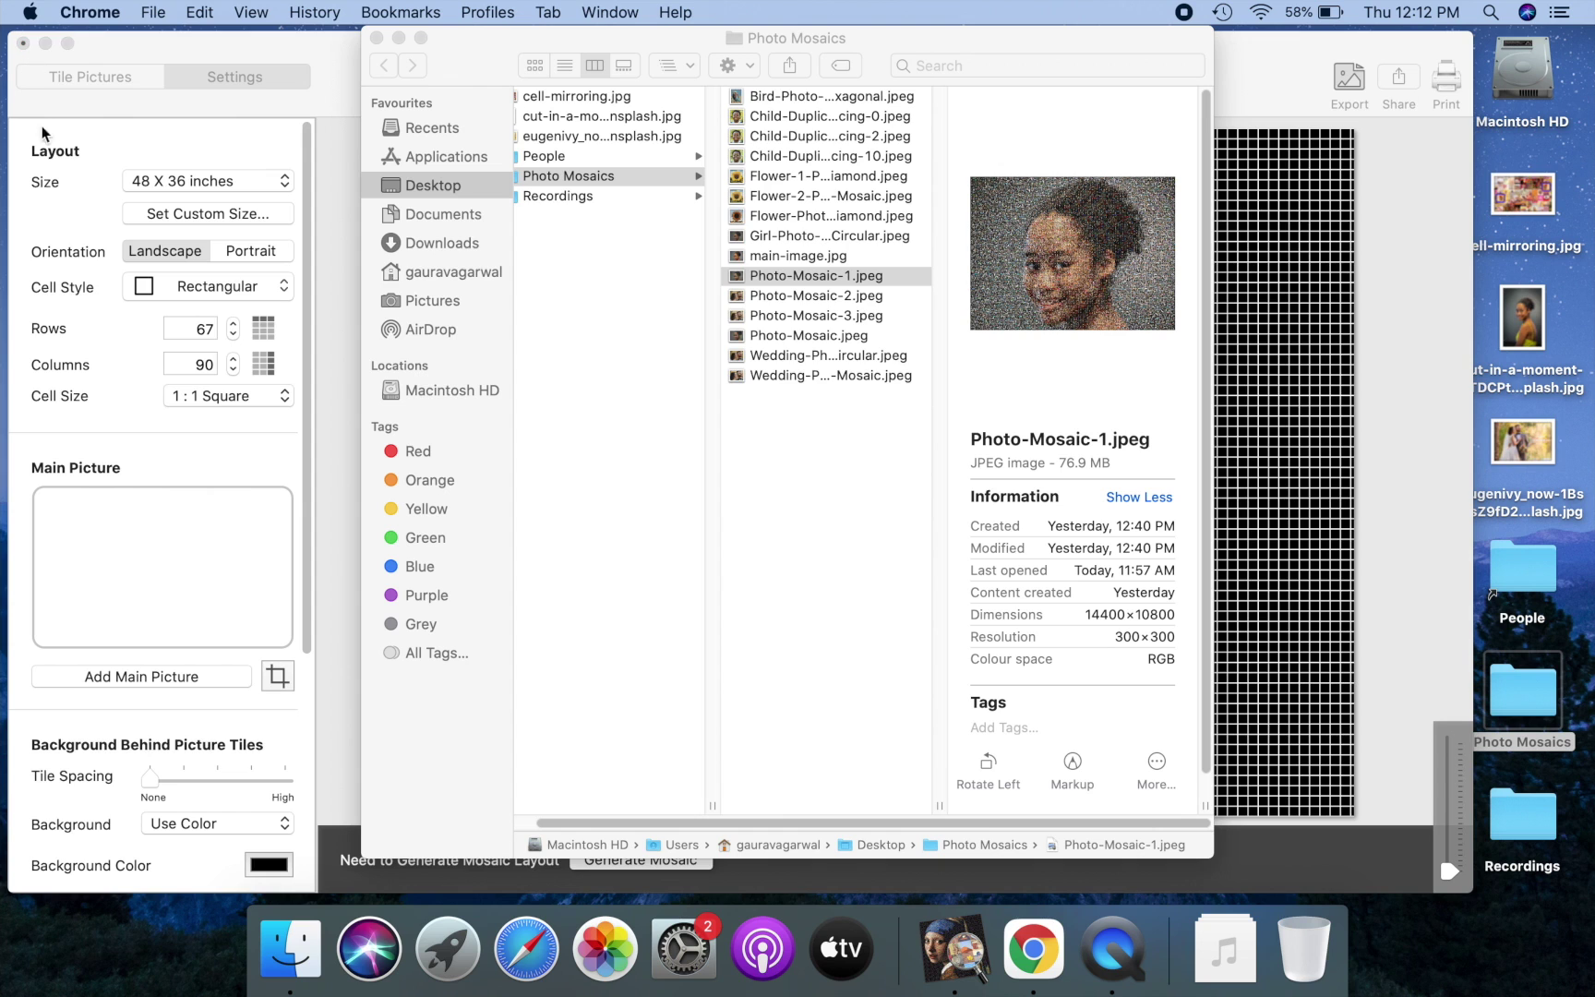
Step: Close the Photo Mosaics folder window and add eugenivy_now-1Bs2sZ9fD2Q-unsplash.jpg from the desktop as TurboMosaic's main picture
click(376, 38)
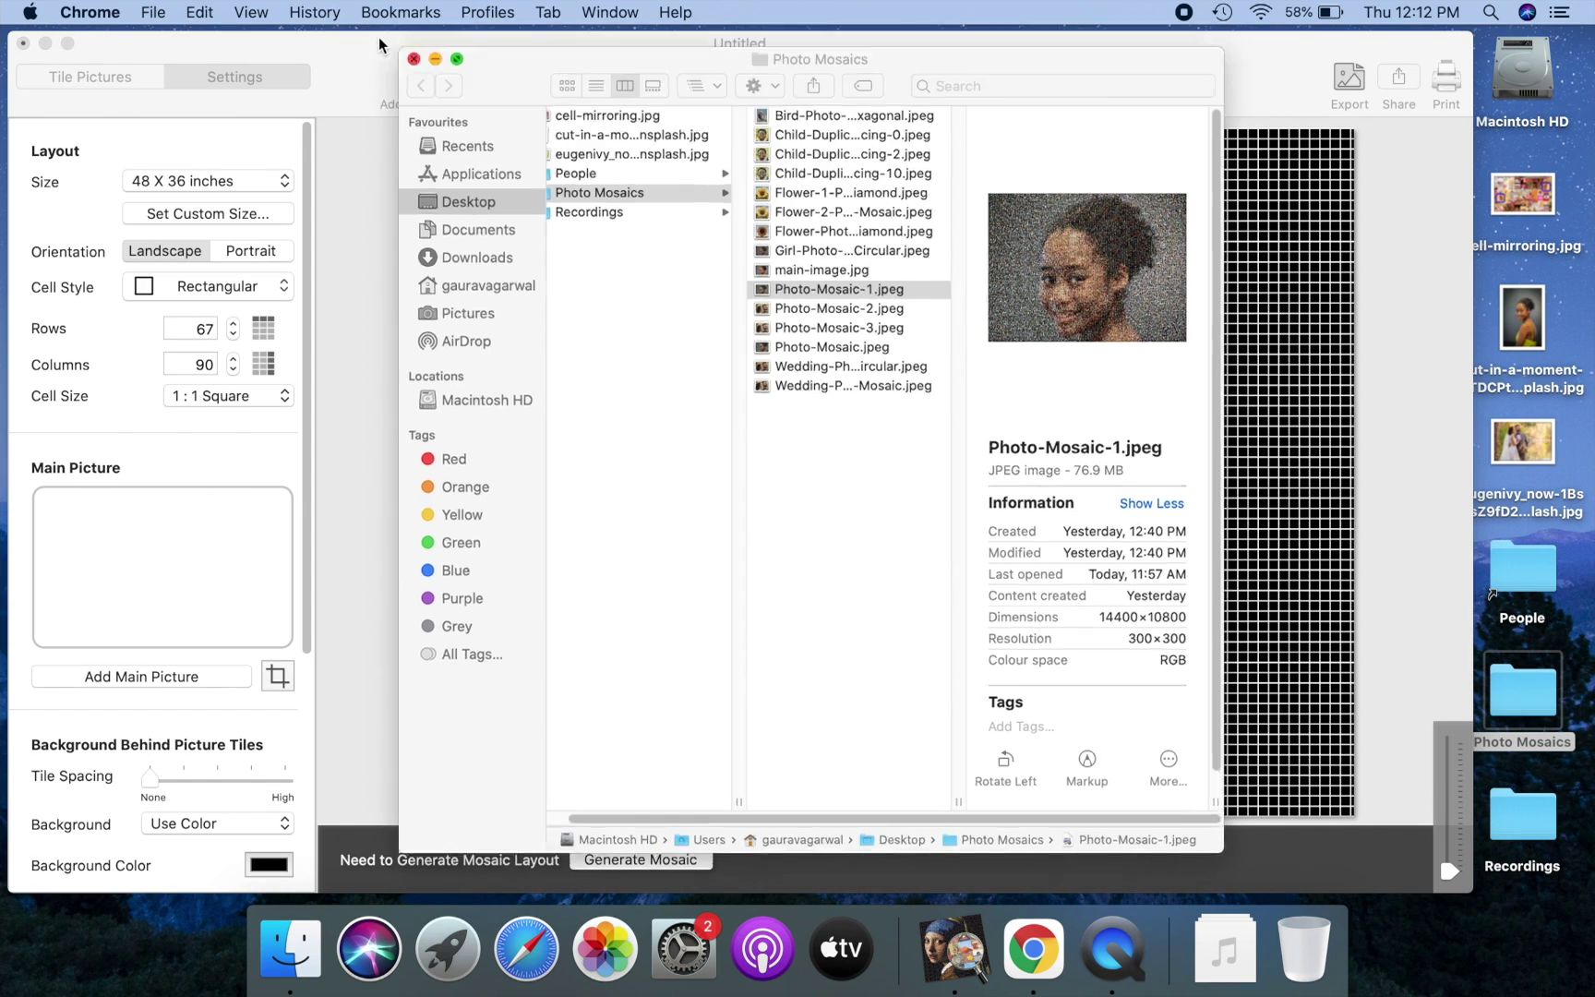
click(355, 54)
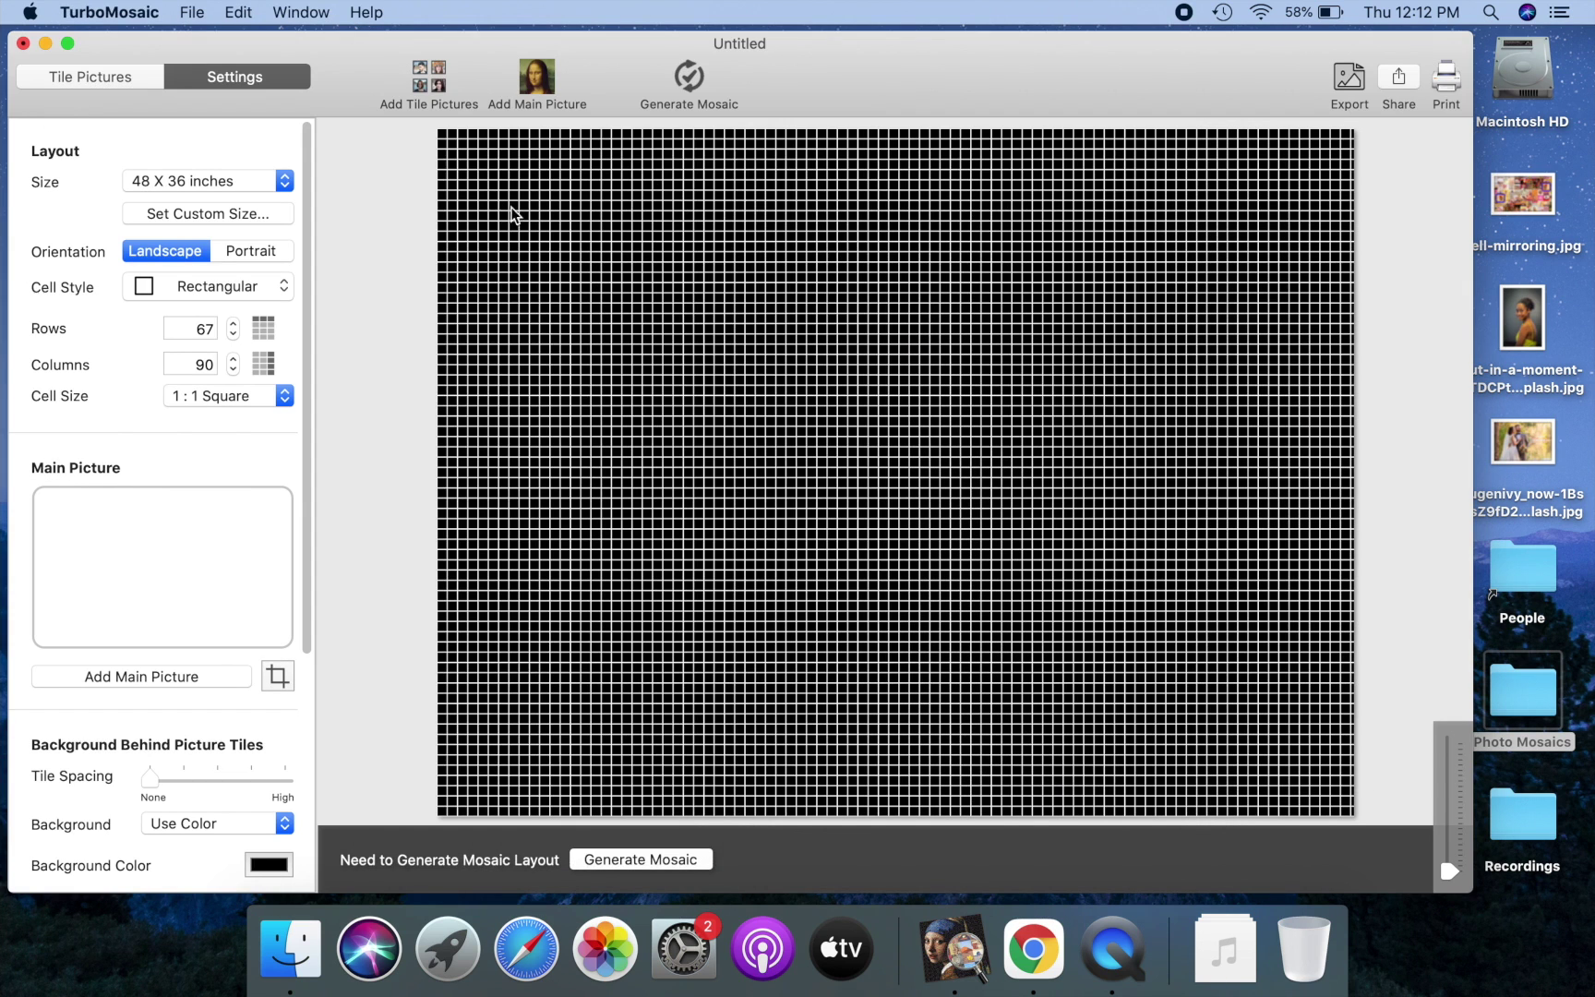
click(156, 674)
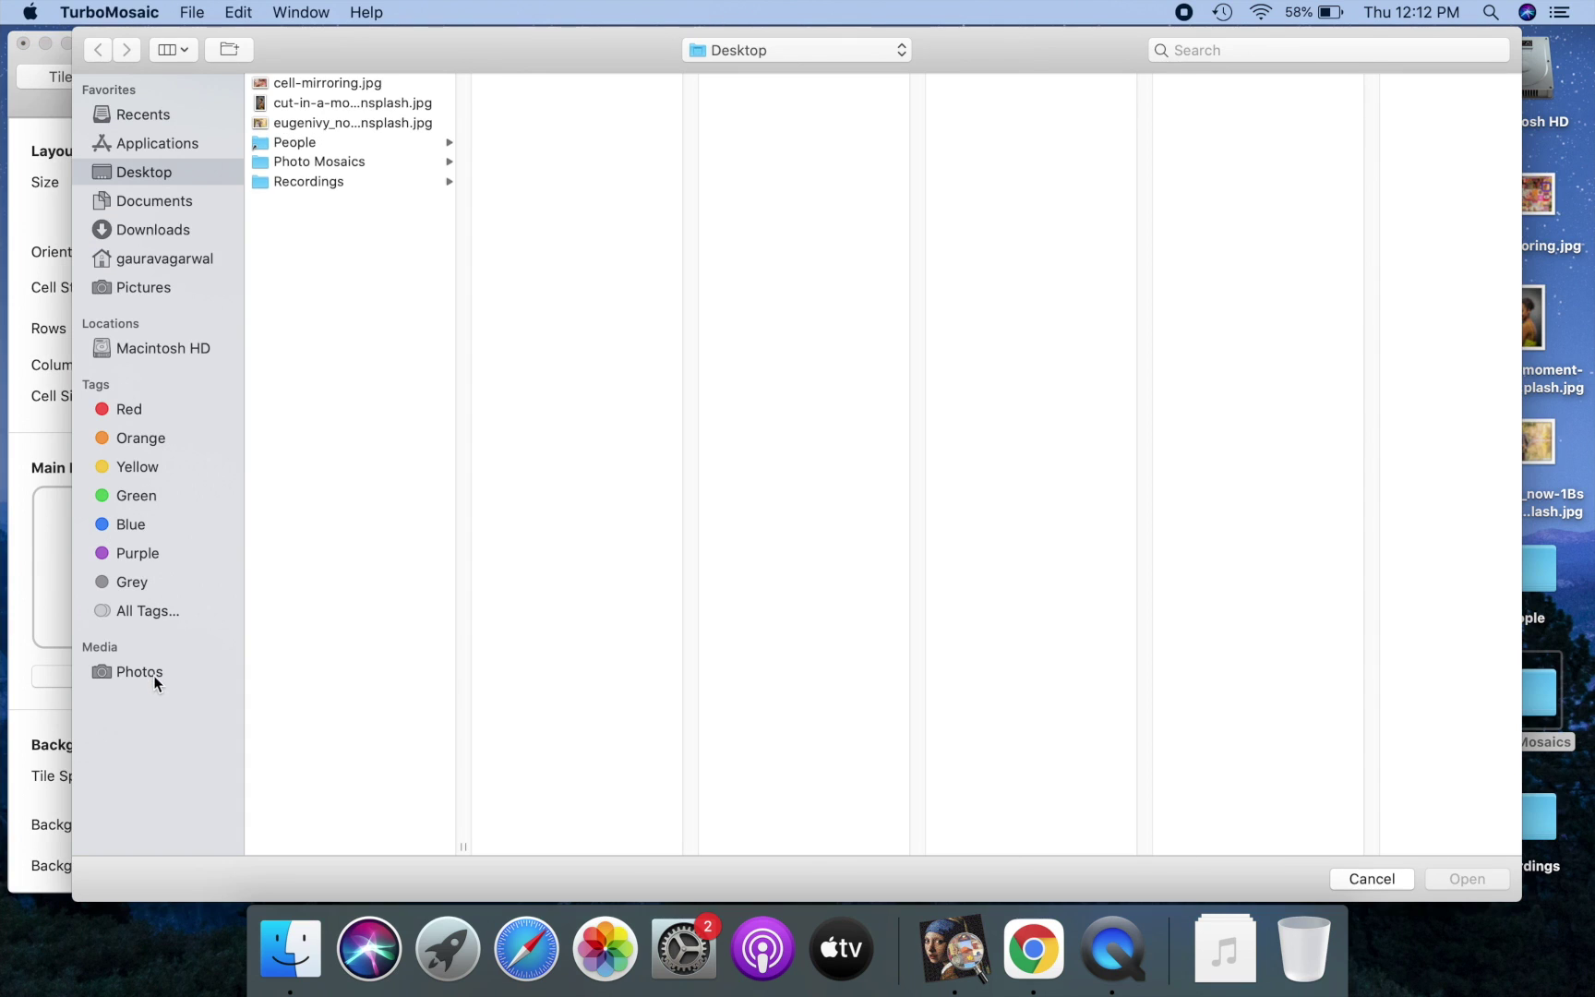
click(350, 122)
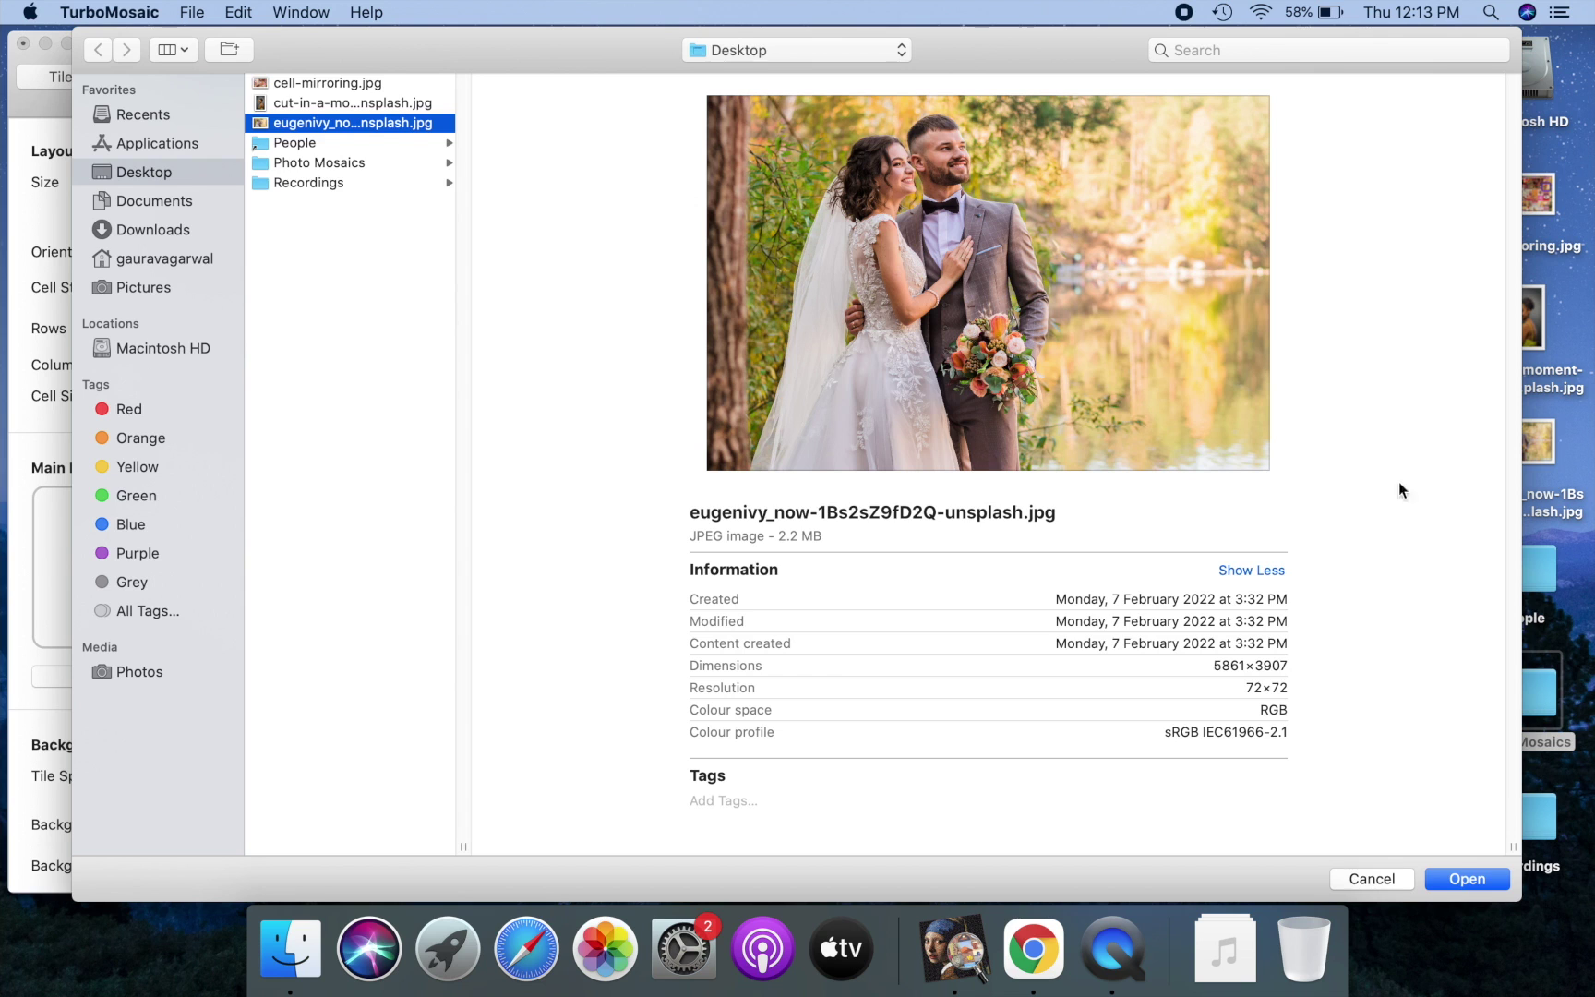
click(1479, 879)
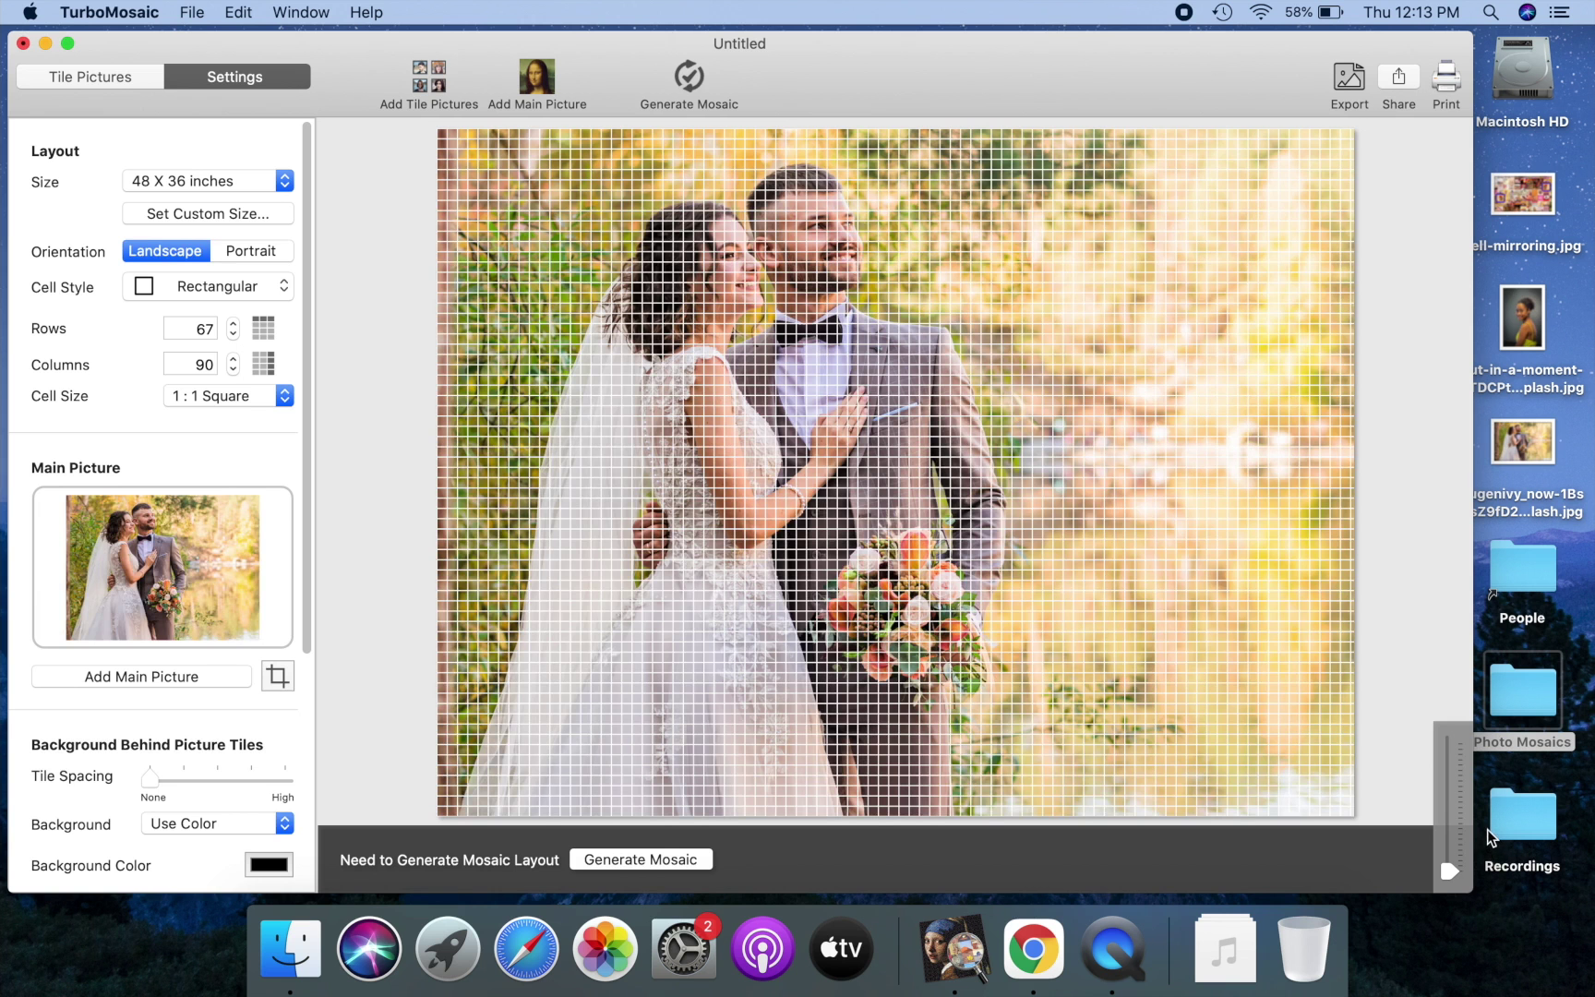
Step: Crop the main picture tightly around the couple's heads and shoulders
click(277, 676)
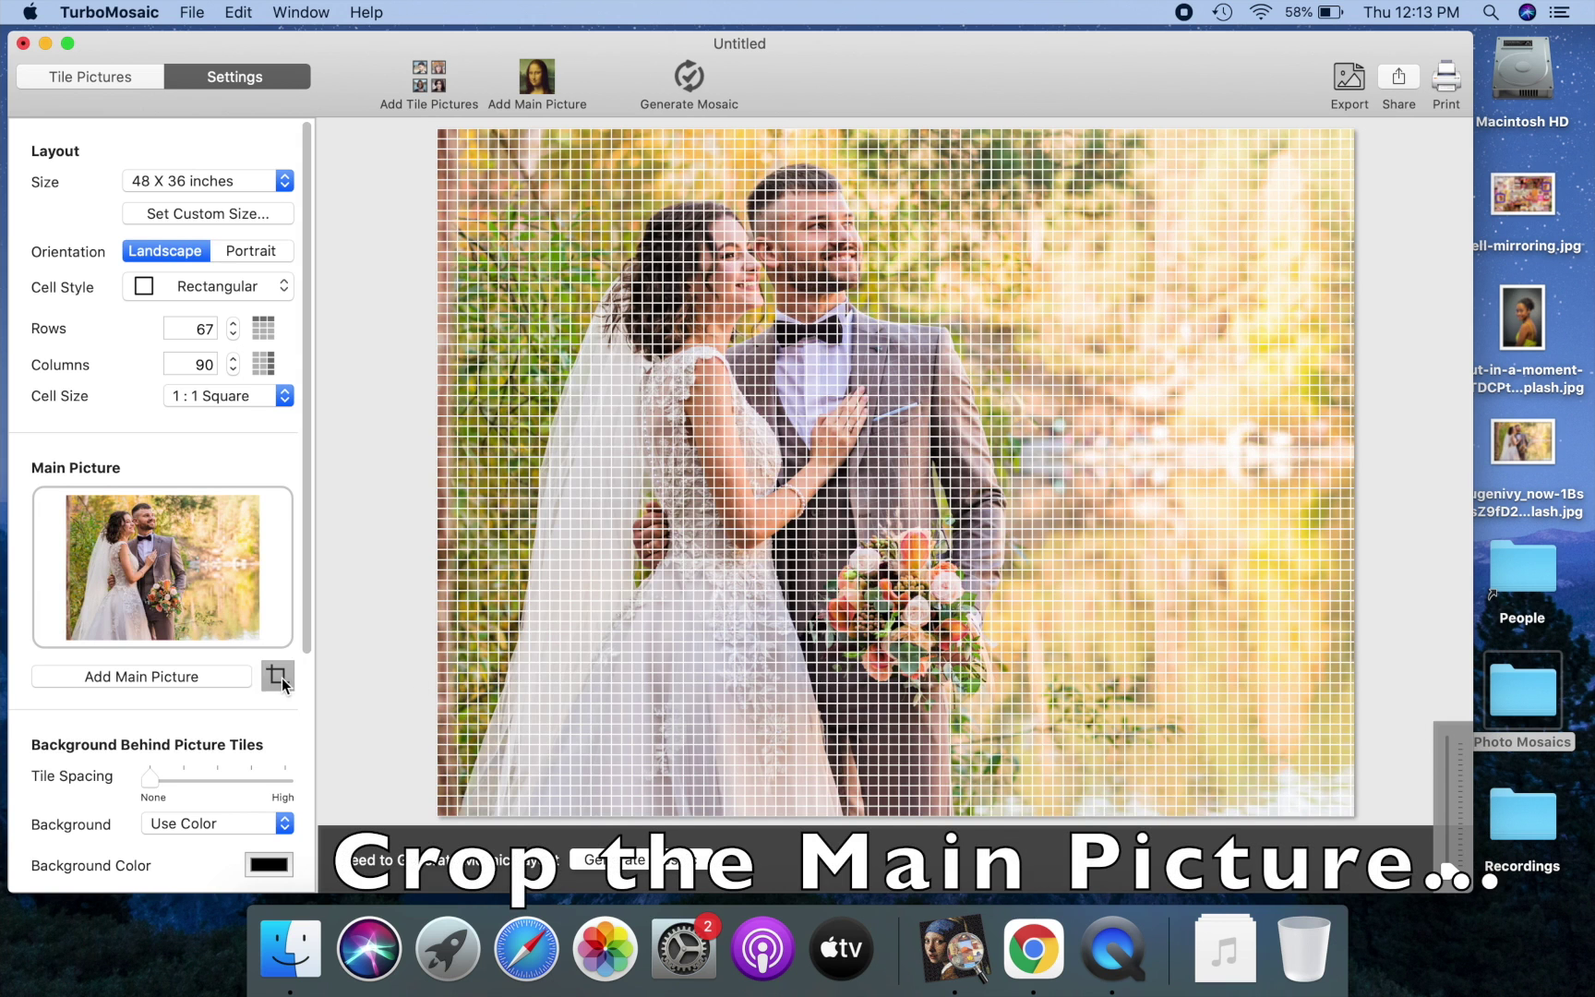
drag(1007, 577, 800, 329)
drag(844, 261, 462, 250)
drag(530, 345, 550, 314)
drag(662, 300, 656, 298)
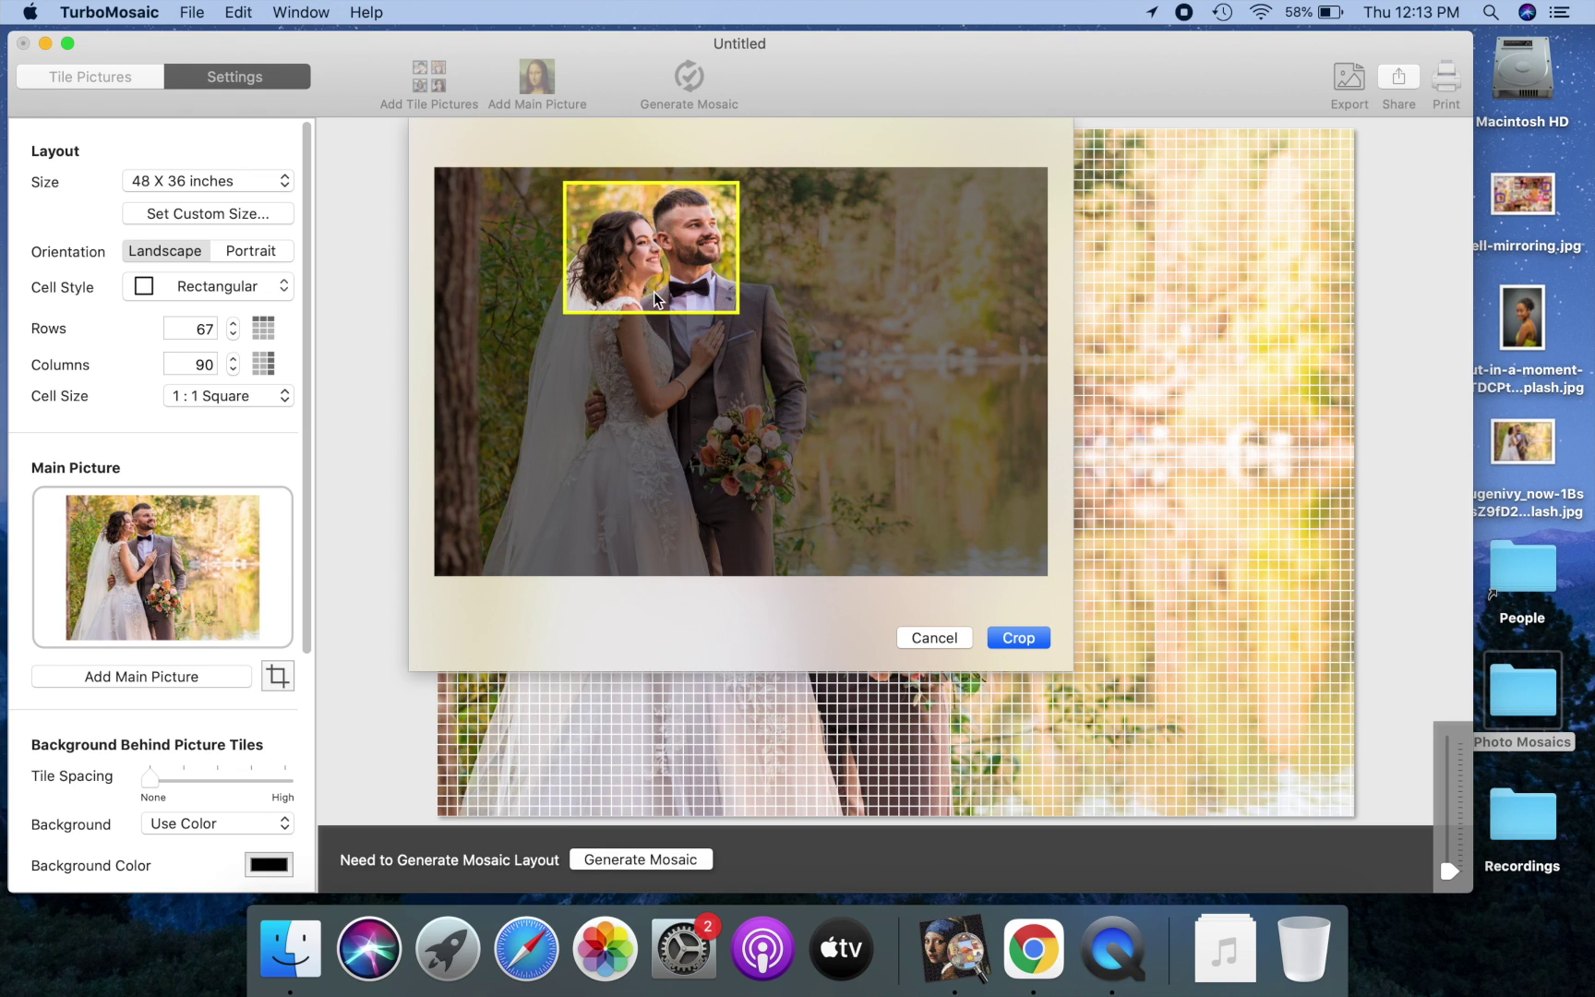
click(1026, 633)
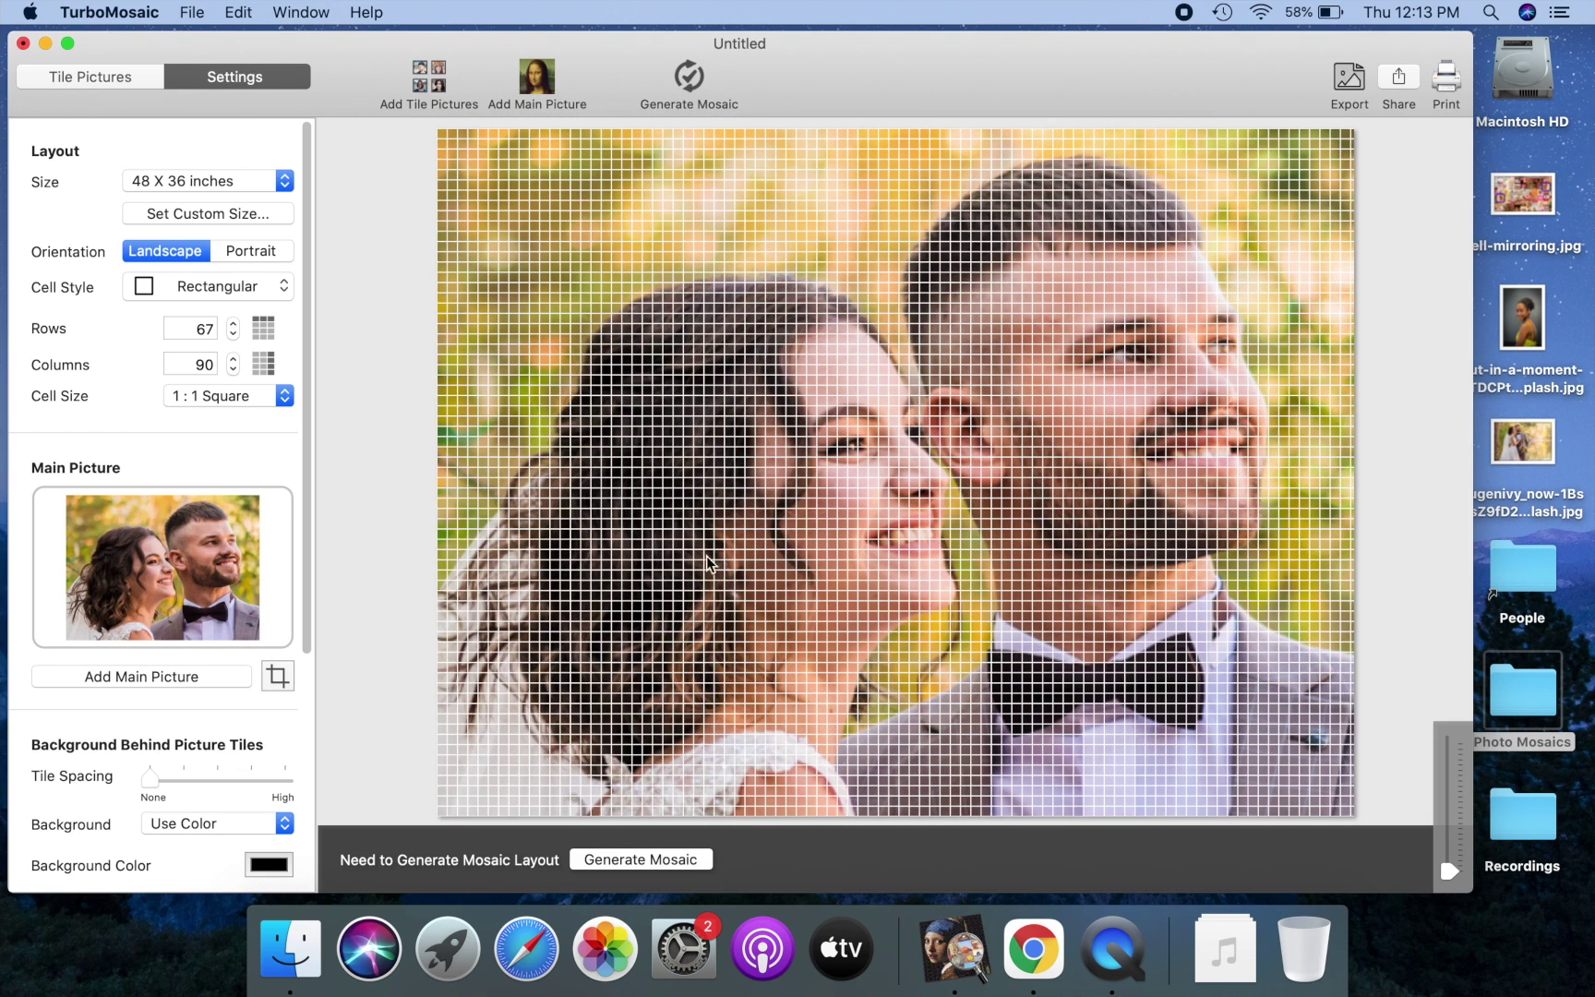
Step: Add all the pictures in the desktop's People folder as tile pictures
click(91, 74)
click(162, 151)
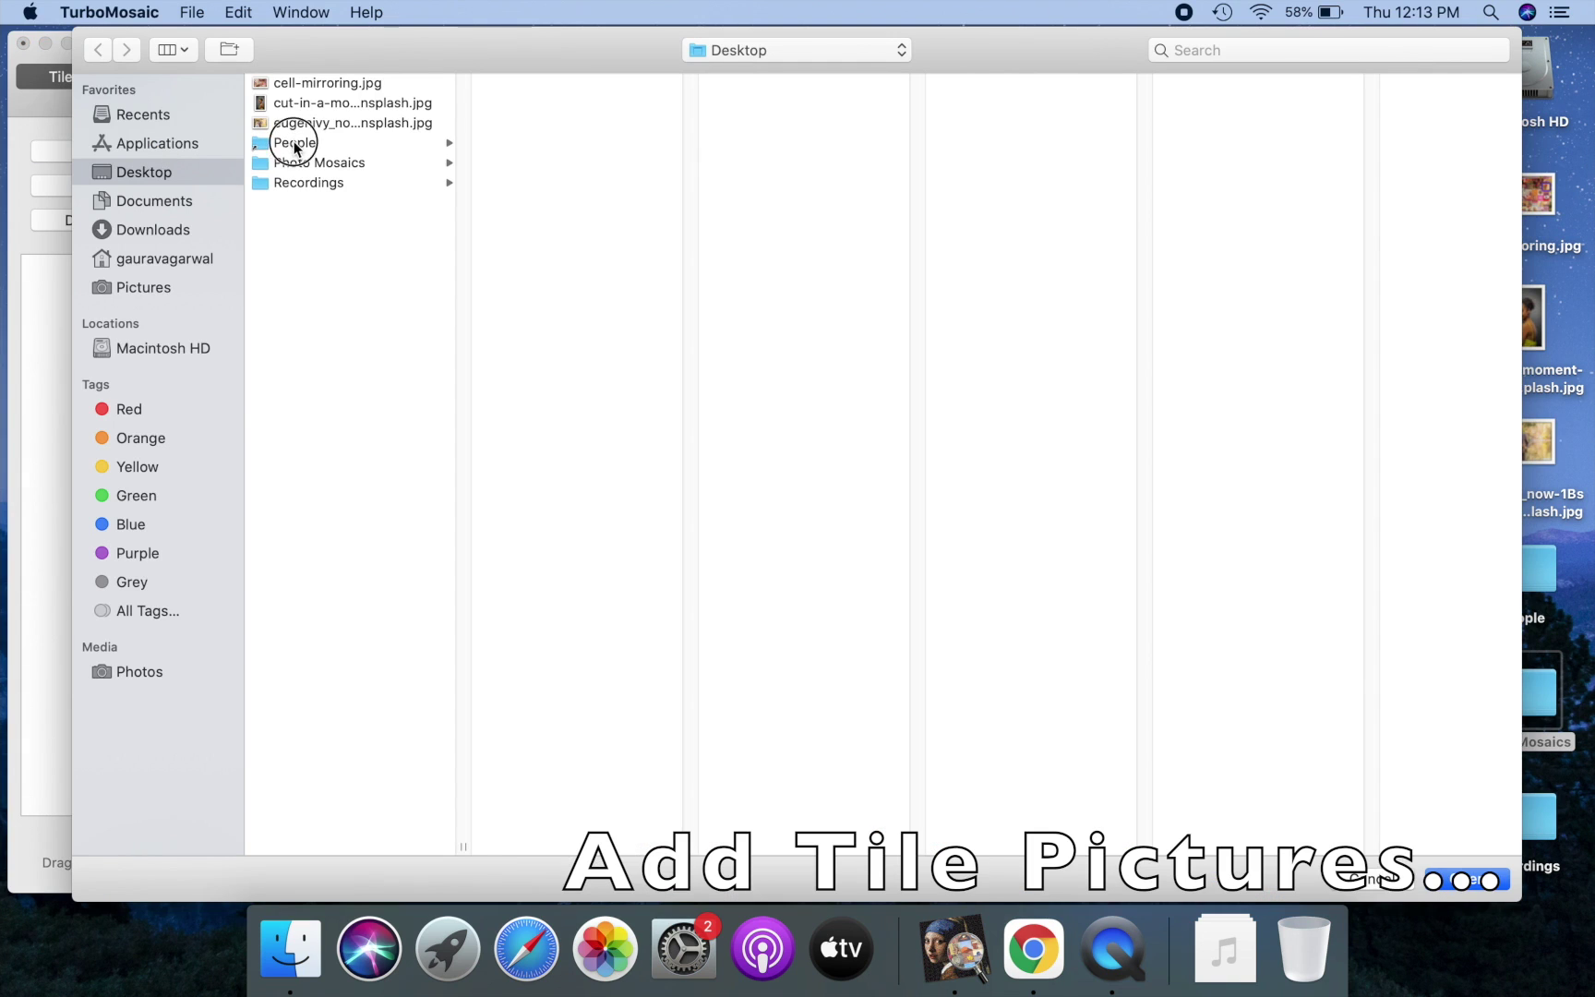
click(295, 143)
click(556, 84)
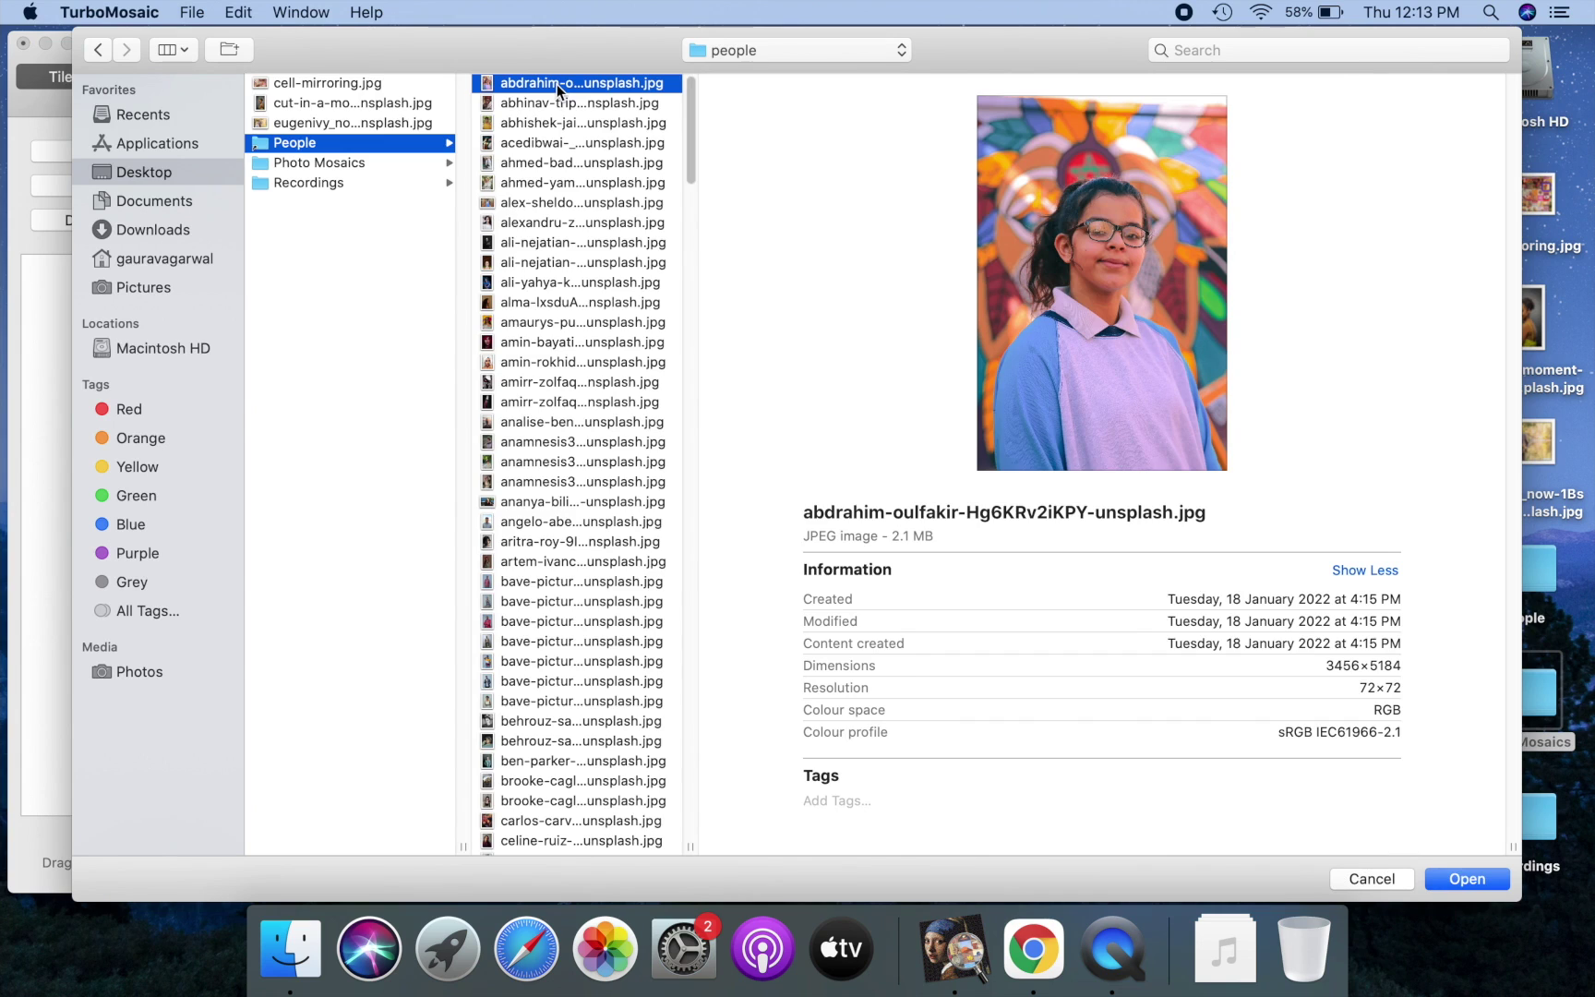
key(super+a)
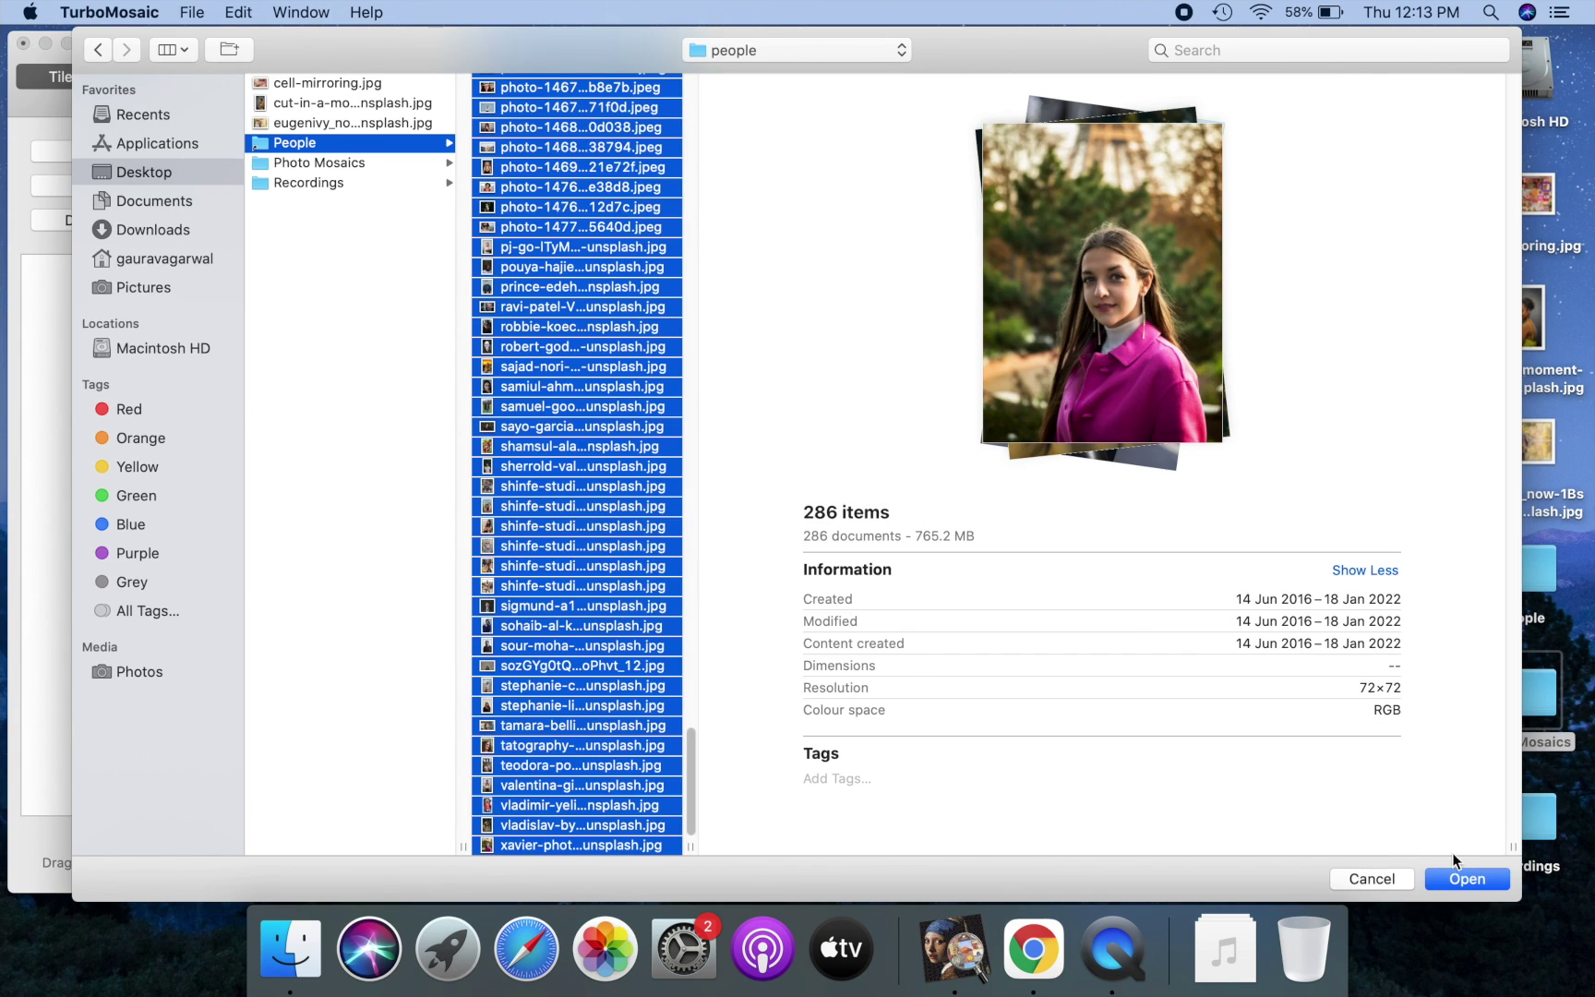
click(1446, 875)
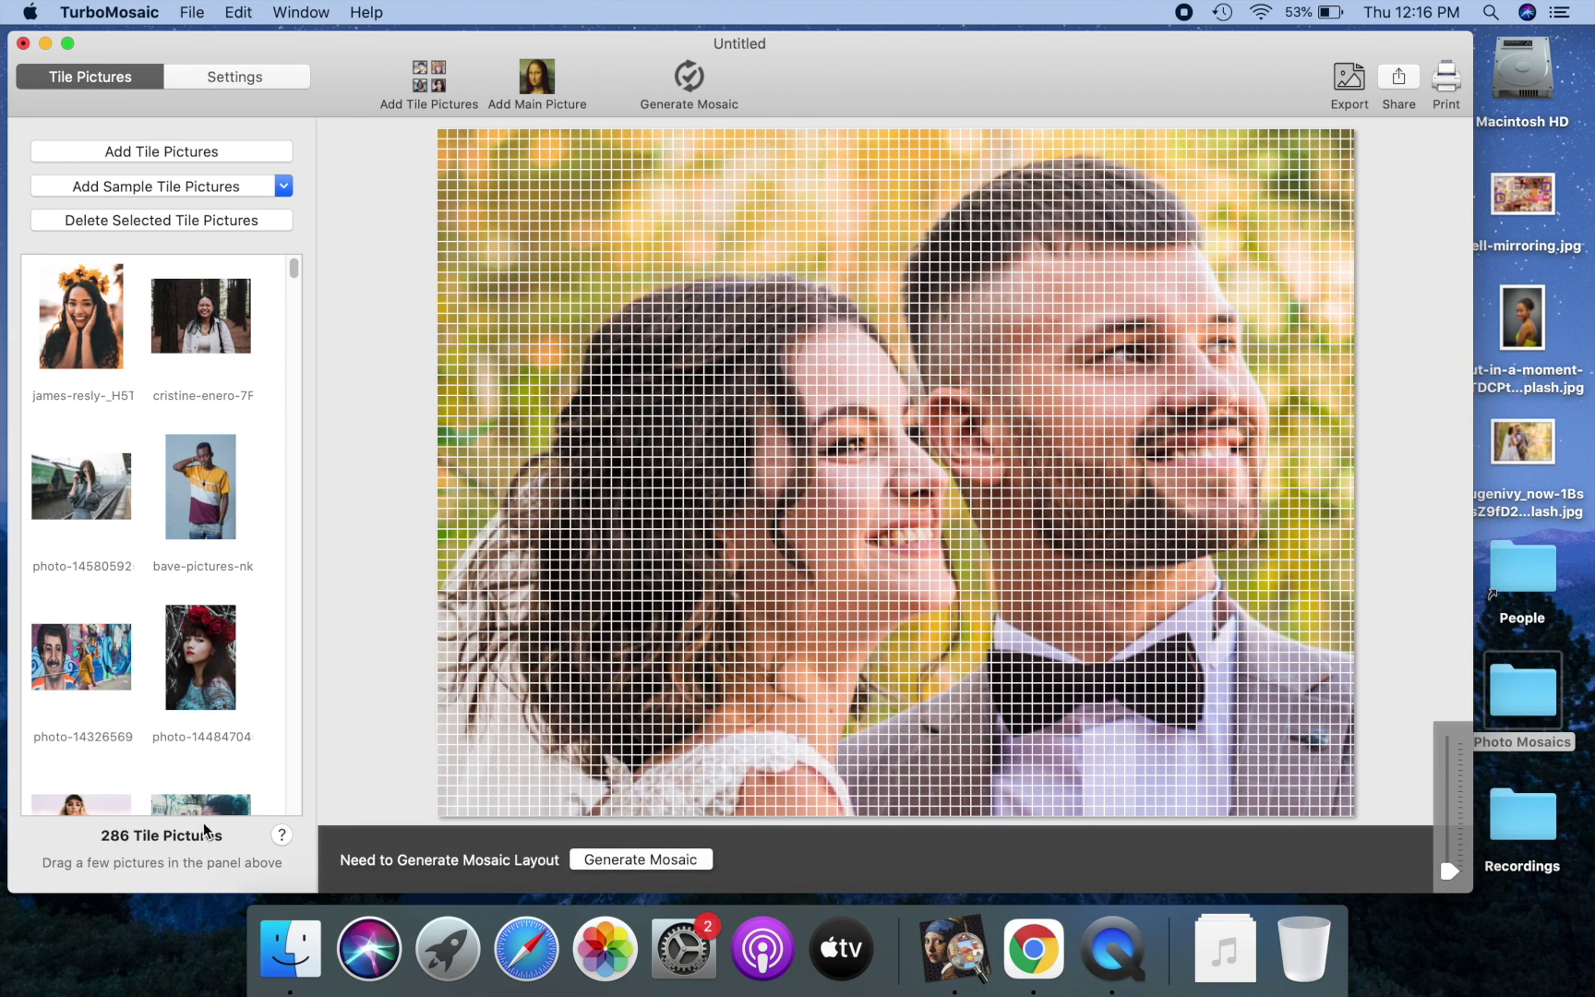
Step: Generate the mosaic, inspect its tiles at full zoom around the faces, and return to the whole-mosaic view
click(649, 859)
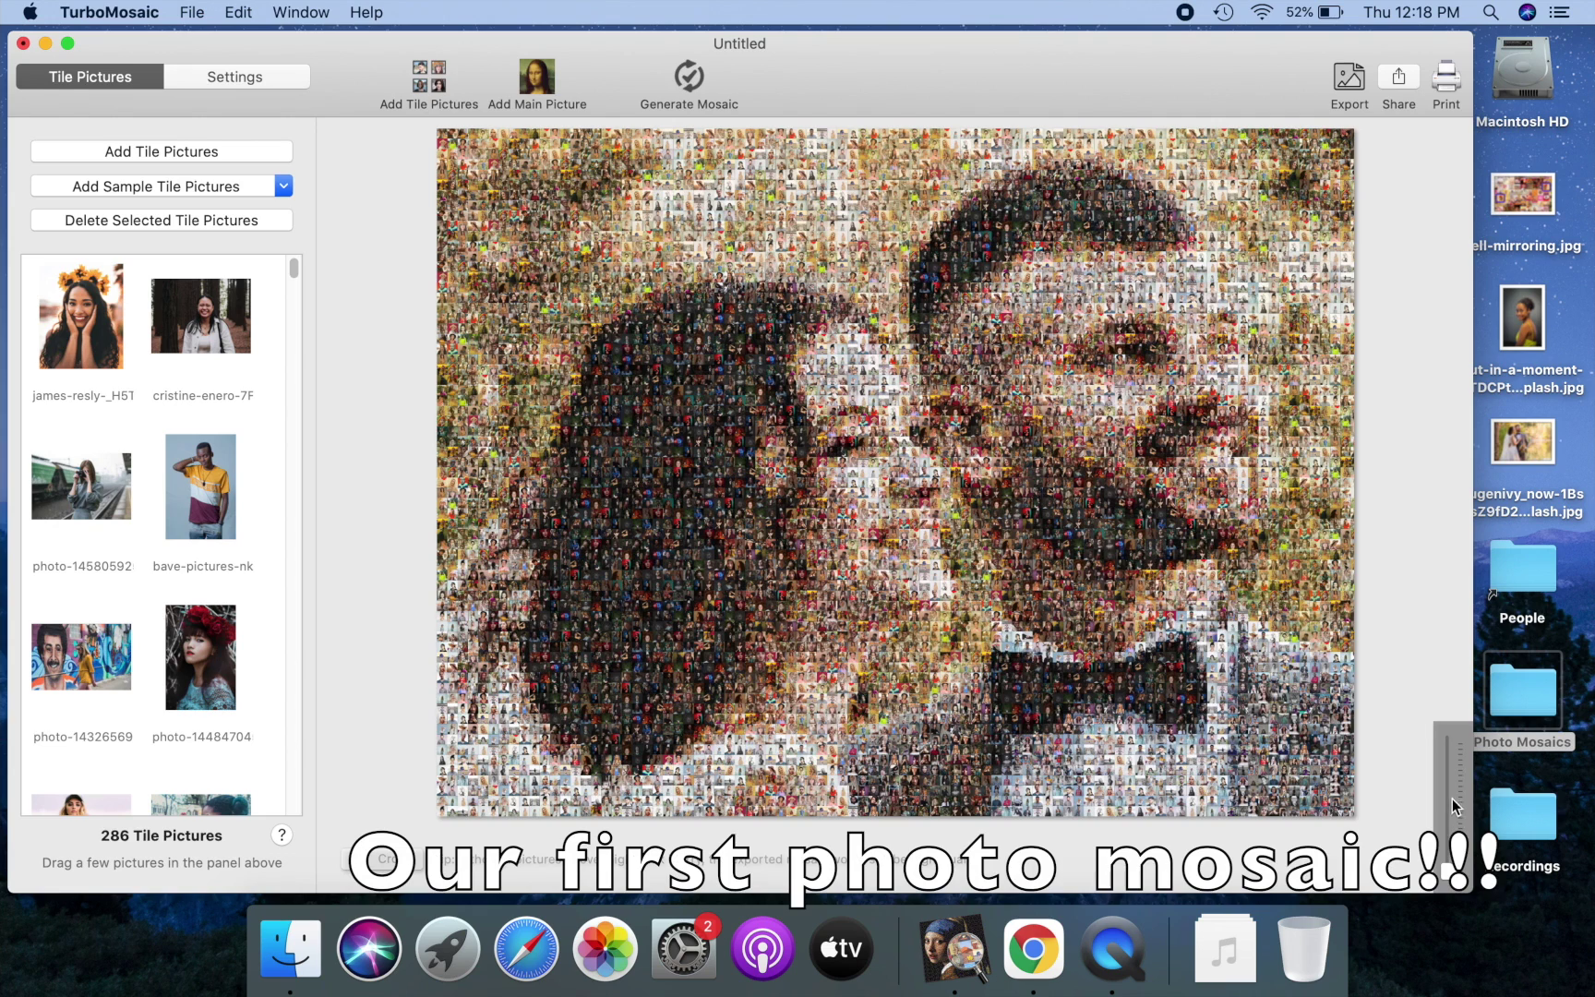
click(1450, 744)
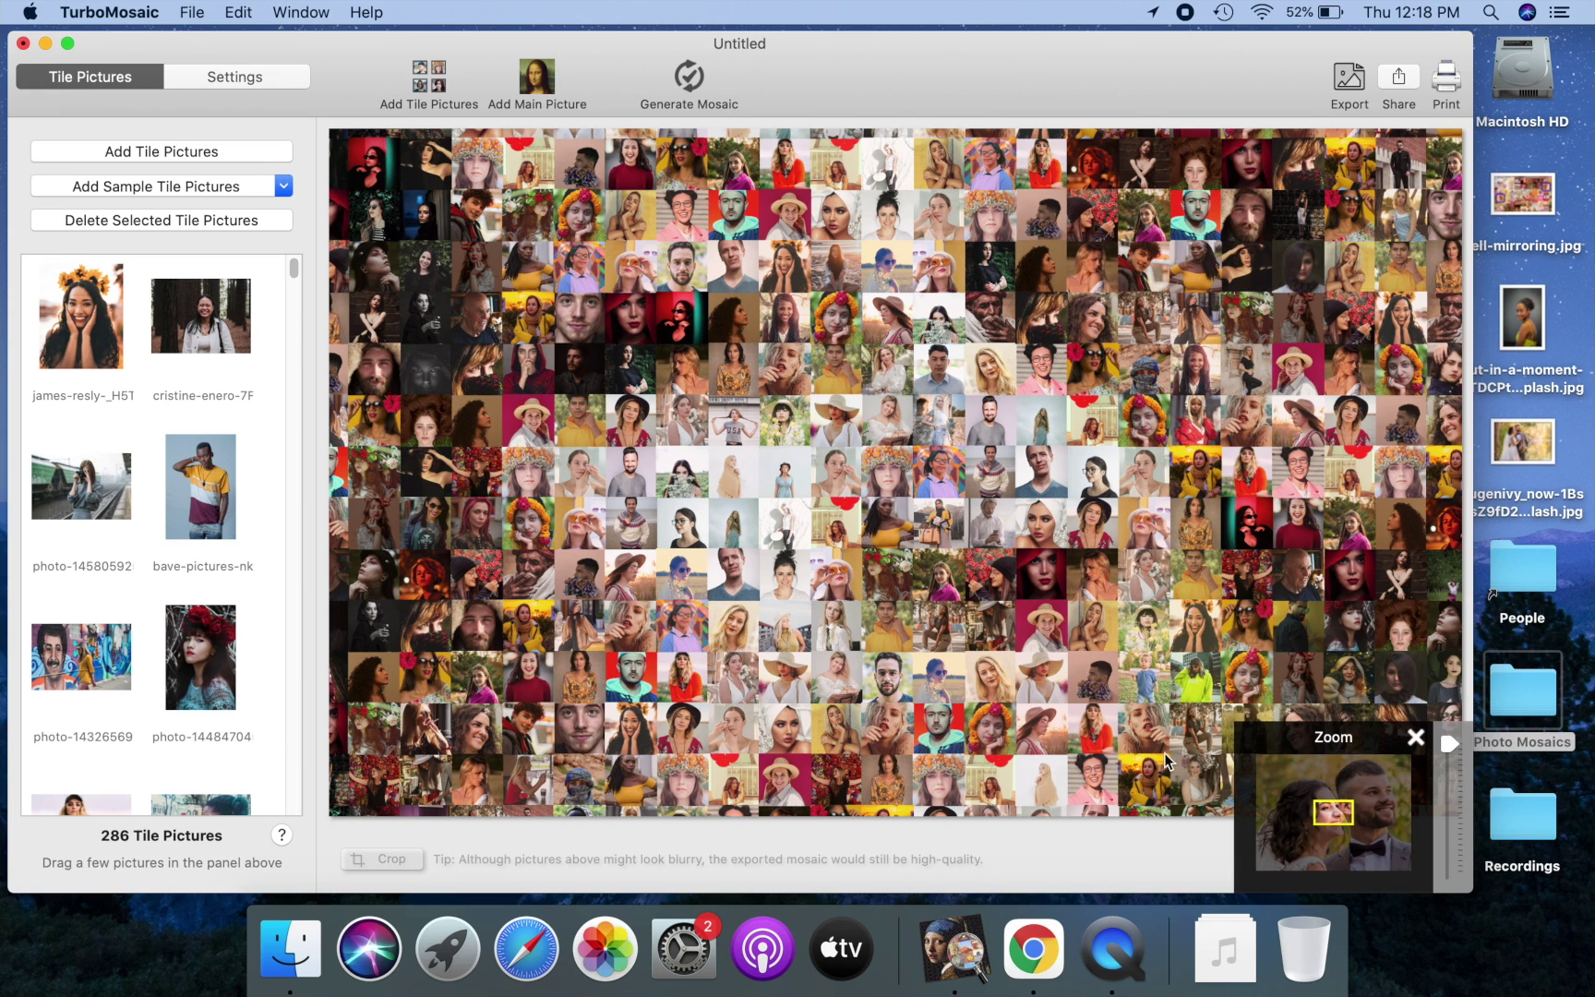
drag(1341, 809, 1350, 784)
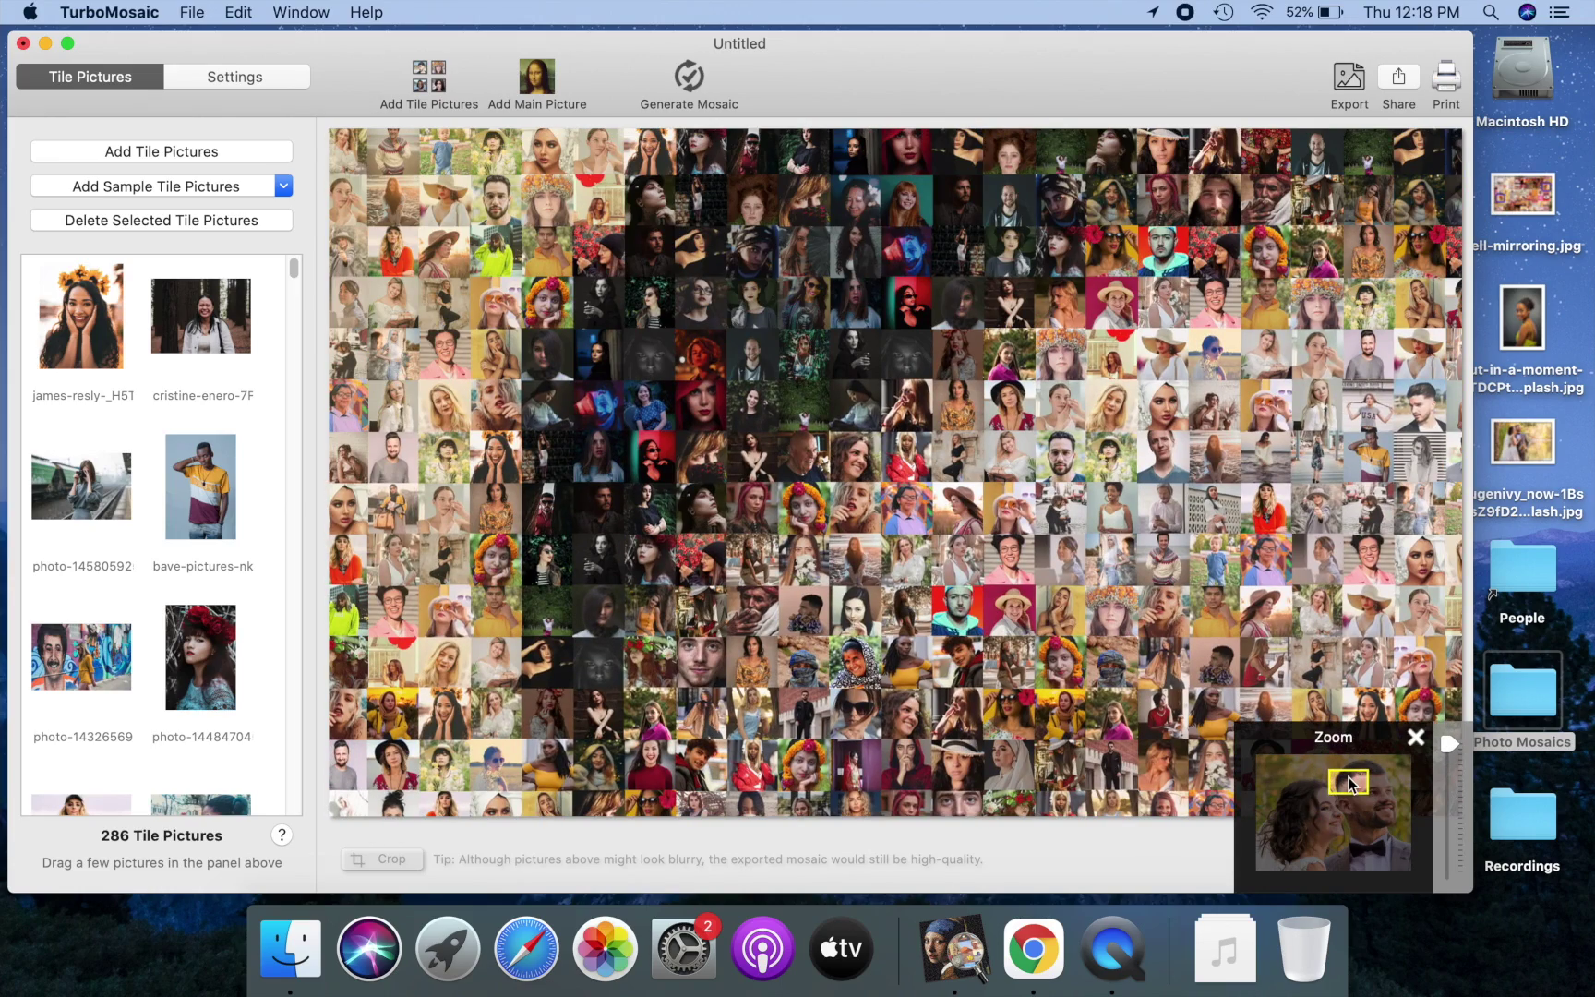
click(1415, 740)
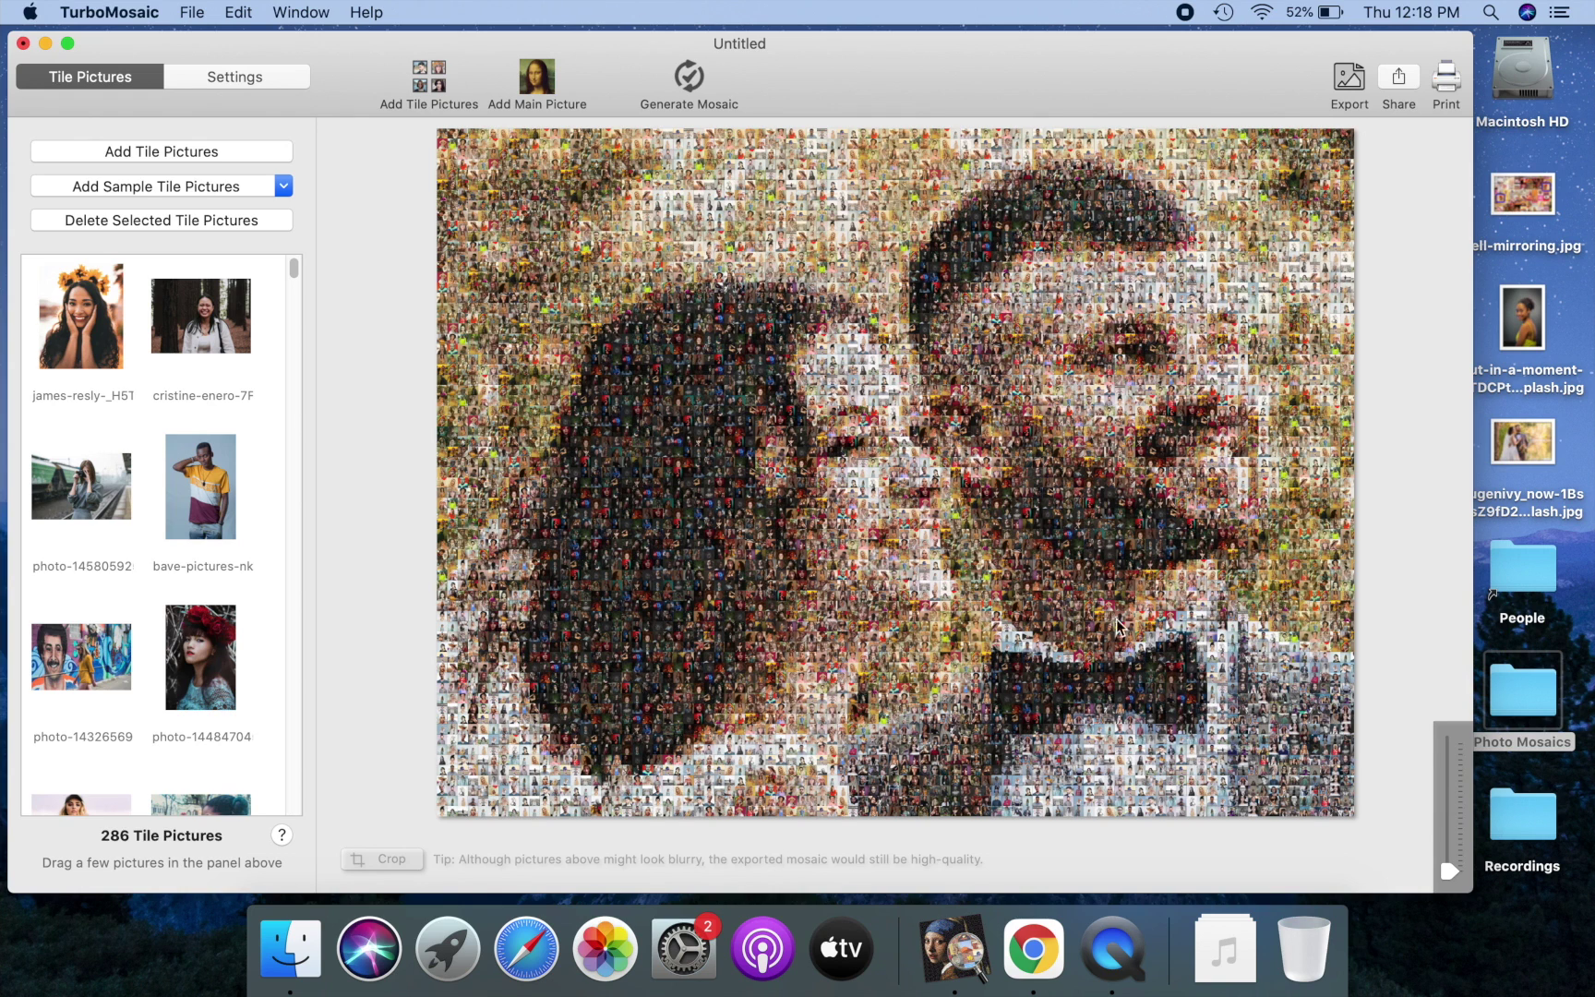
Step: Export the mosaic to the desktop as output-mosaic.jpeg in JPEG format at best quality
click(1349, 83)
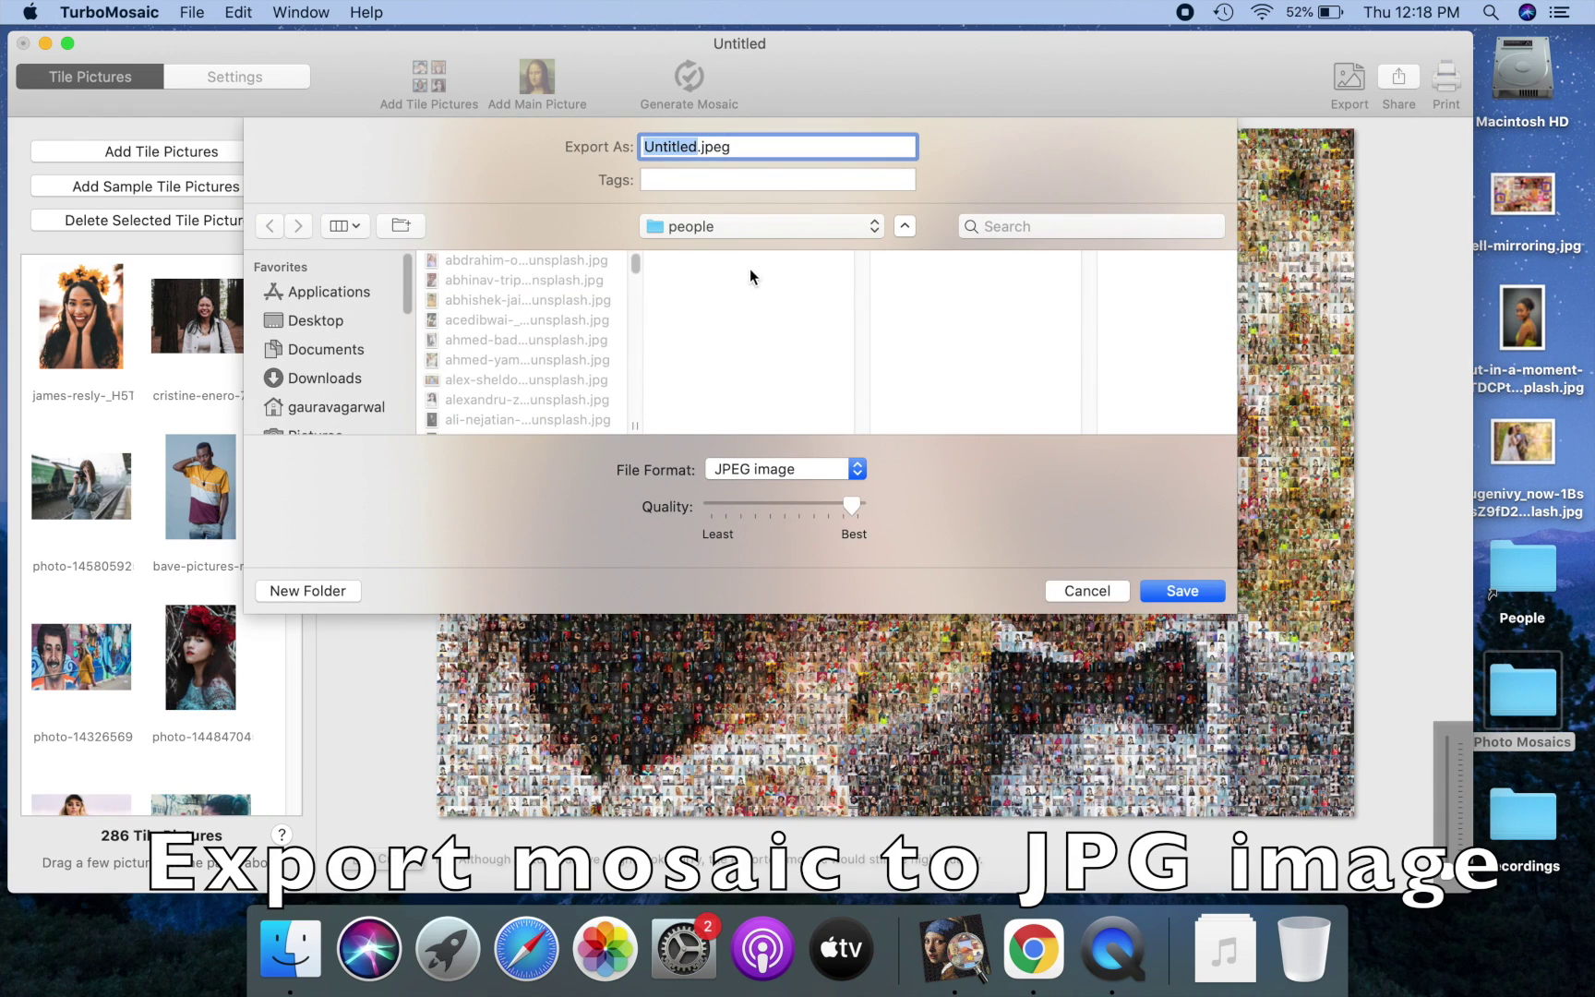
click(314, 319)
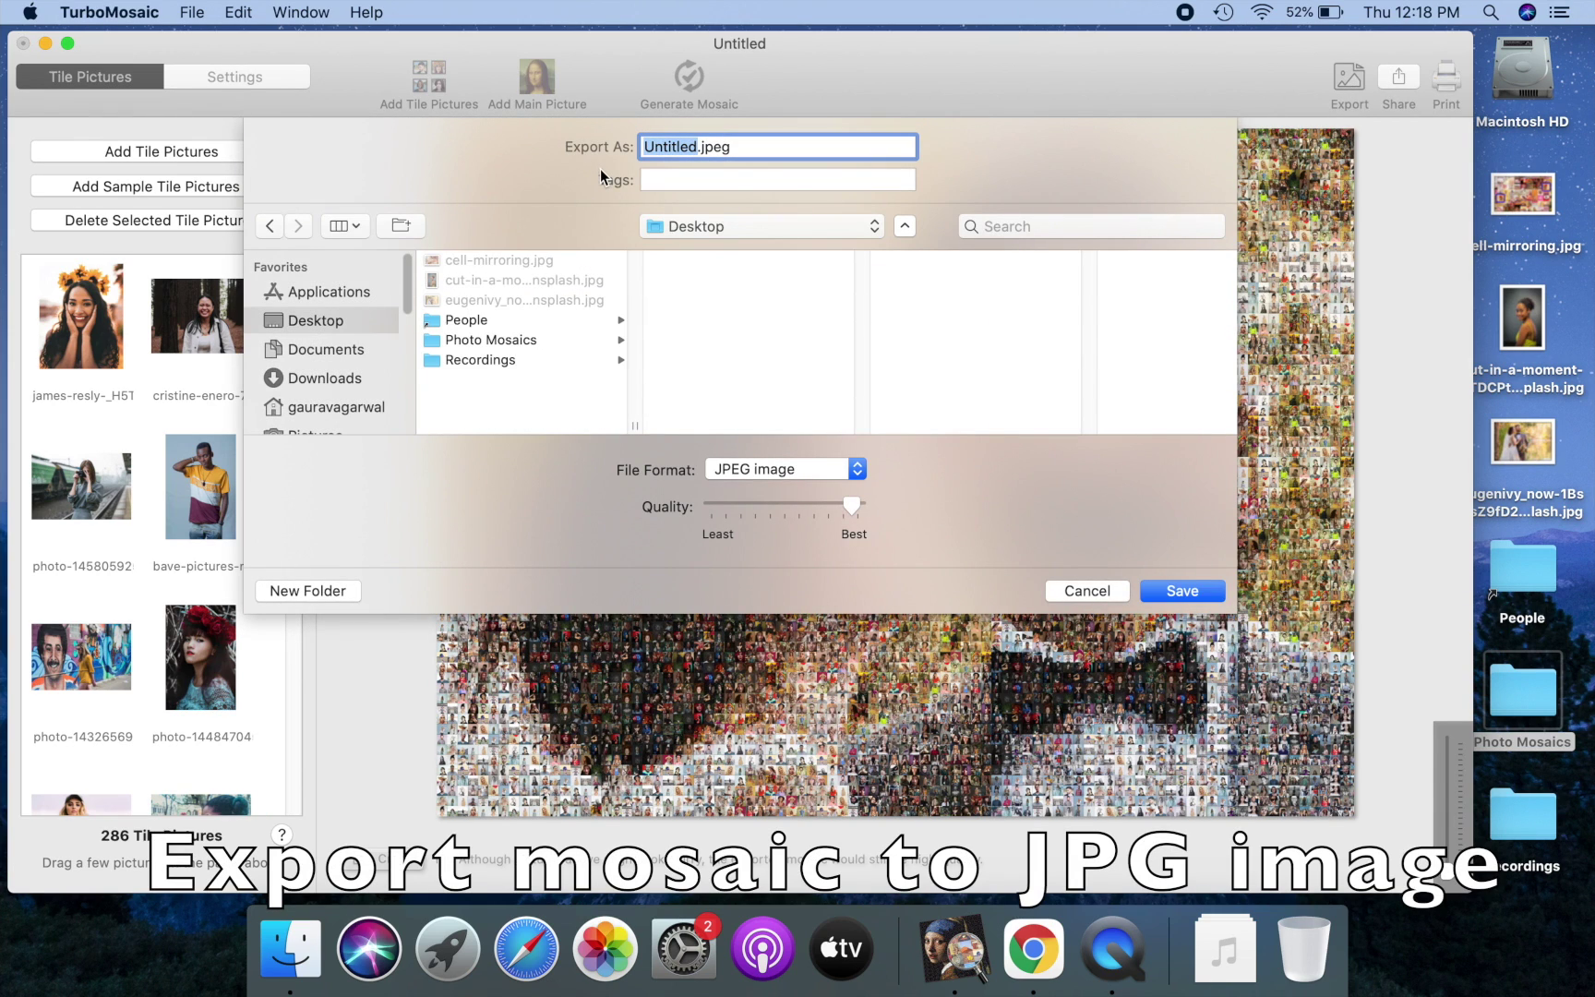
text(output-mosaic)
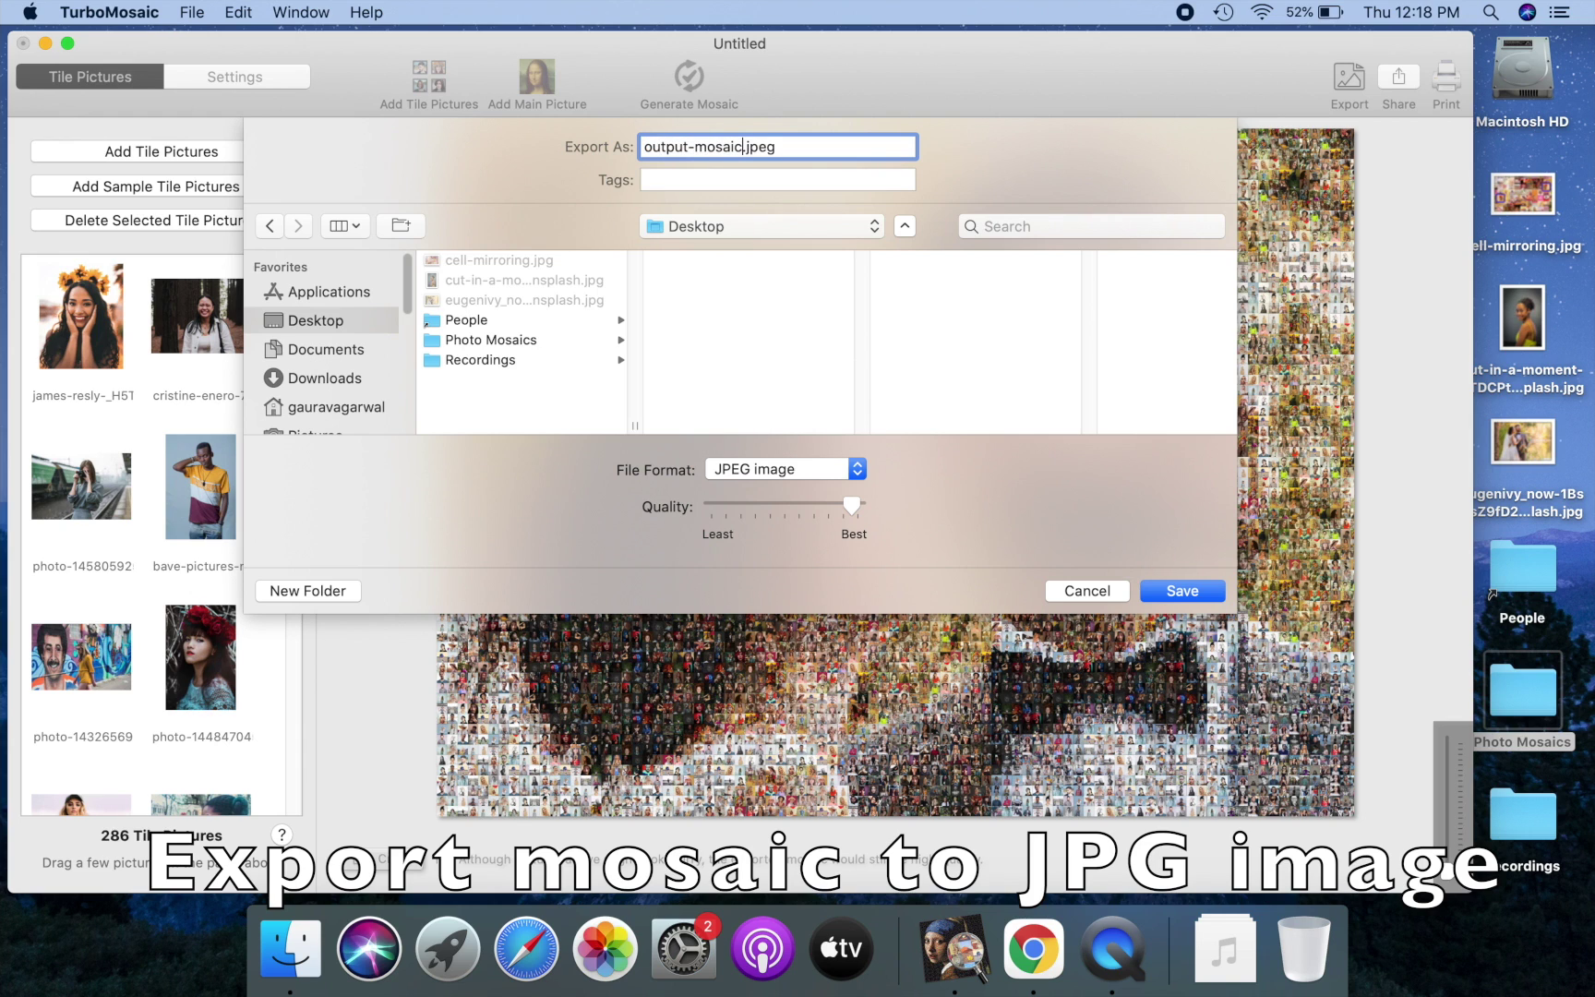
click(794, 471)
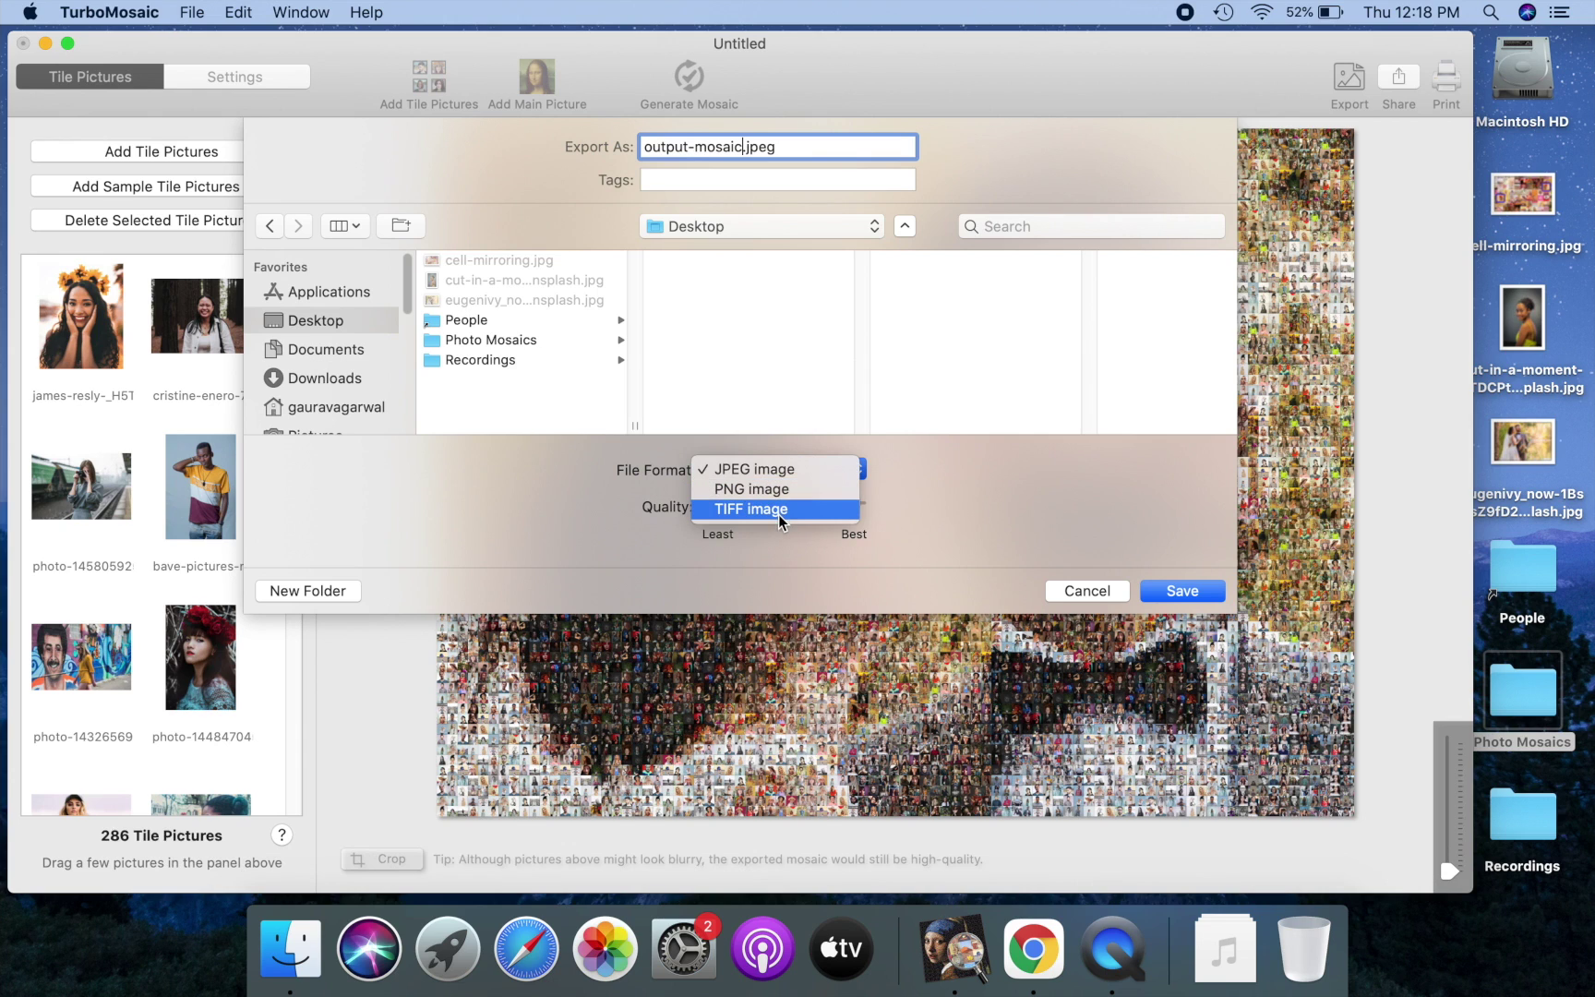
click(989, 478)
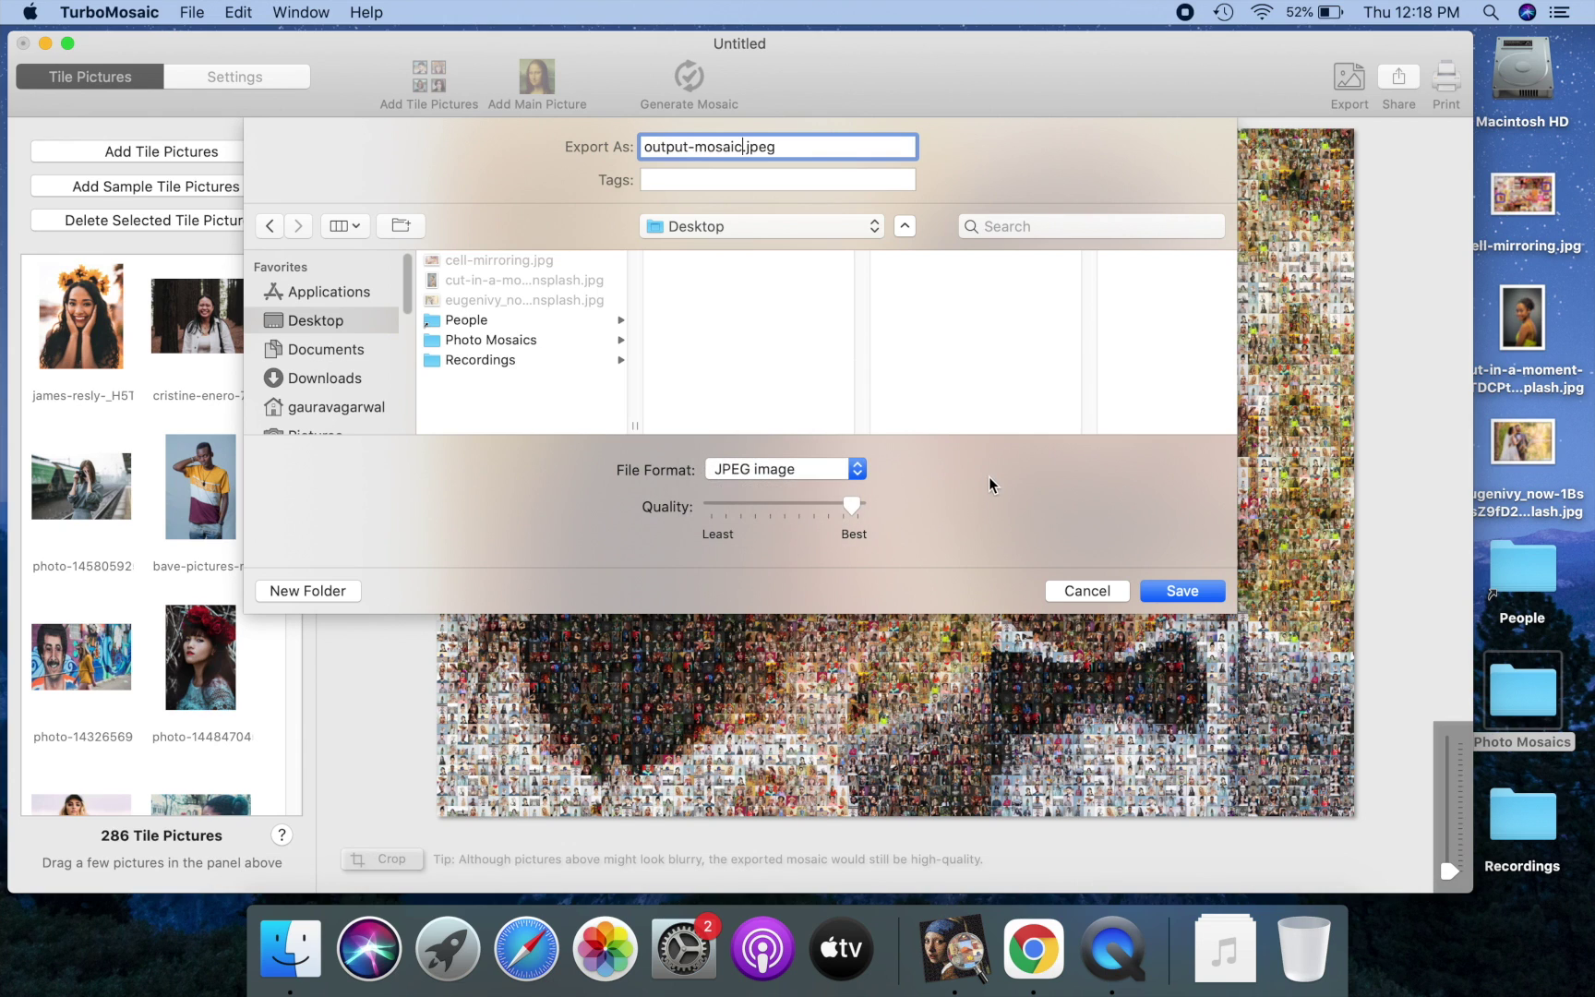
click(1190, 591)
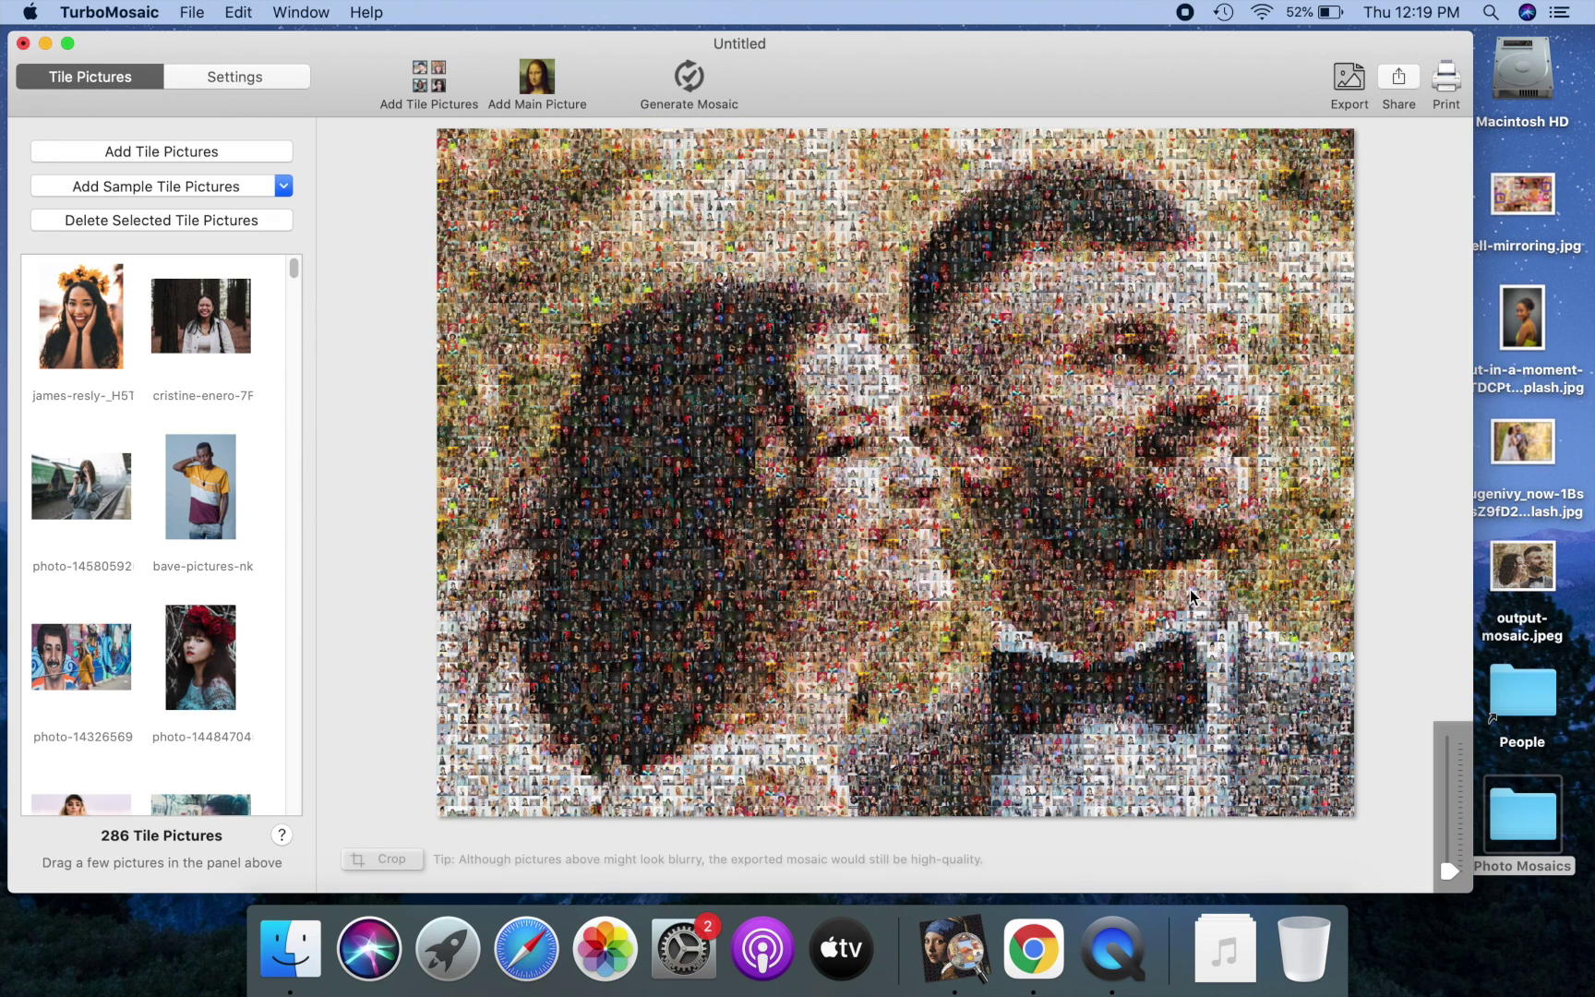
Step: Open output-mosaic.jpeg from the desktop in Preview, inspect its tile pictures up close and as a whole, and close it
click(1535, 565)
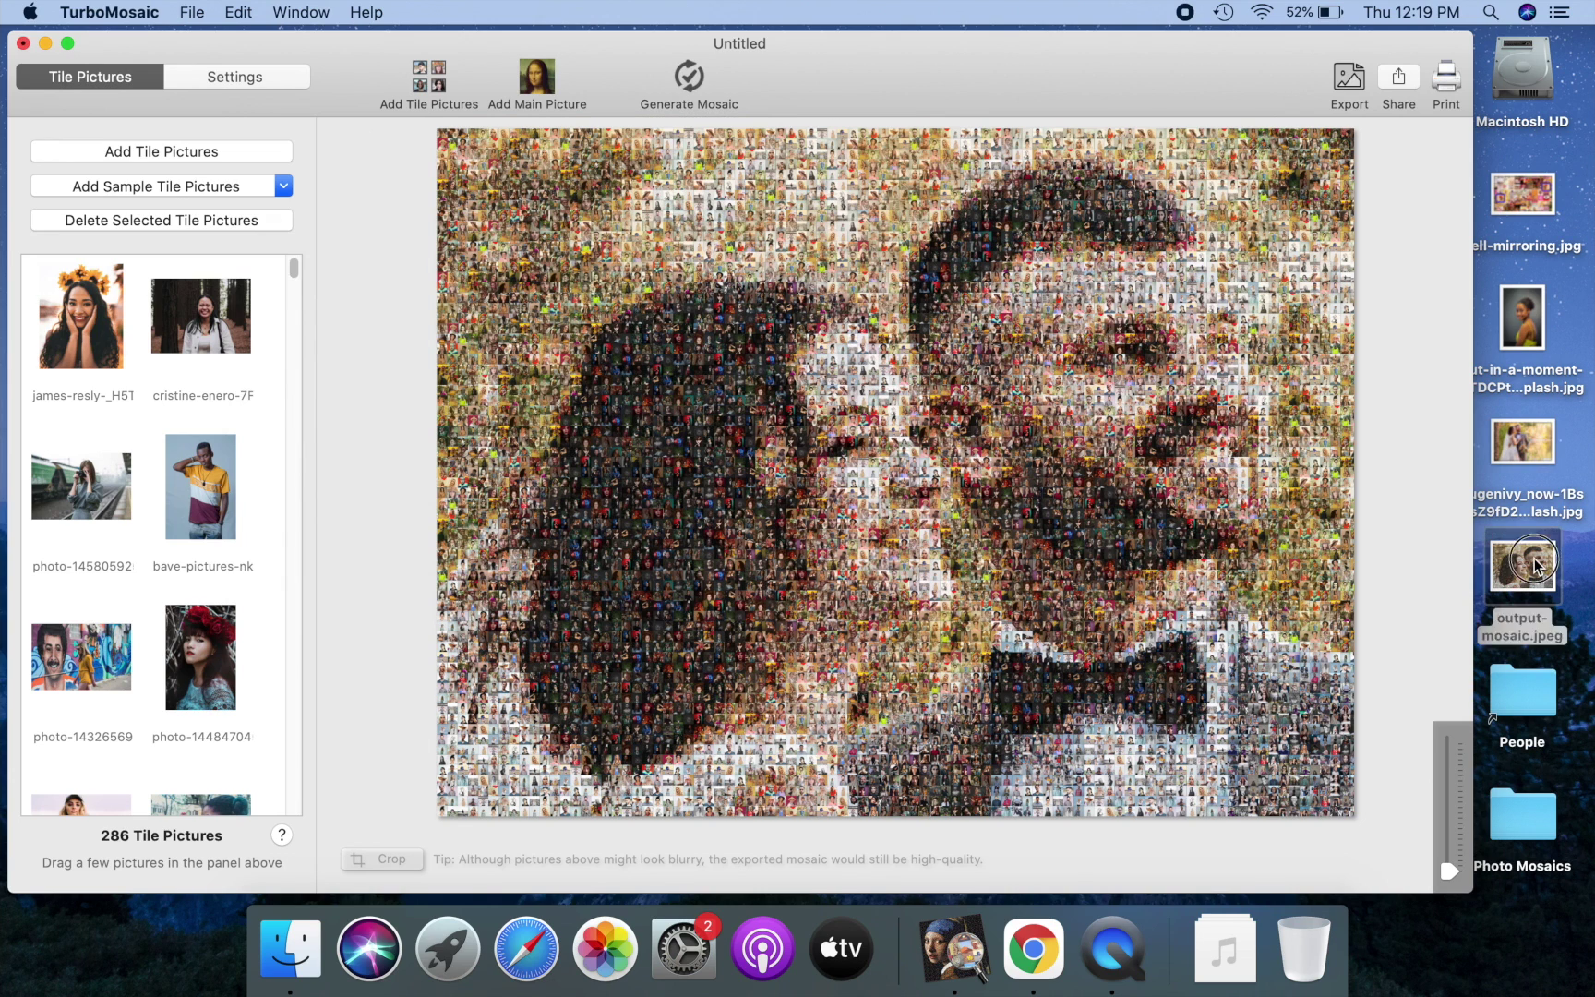
double_click(1535, 565)
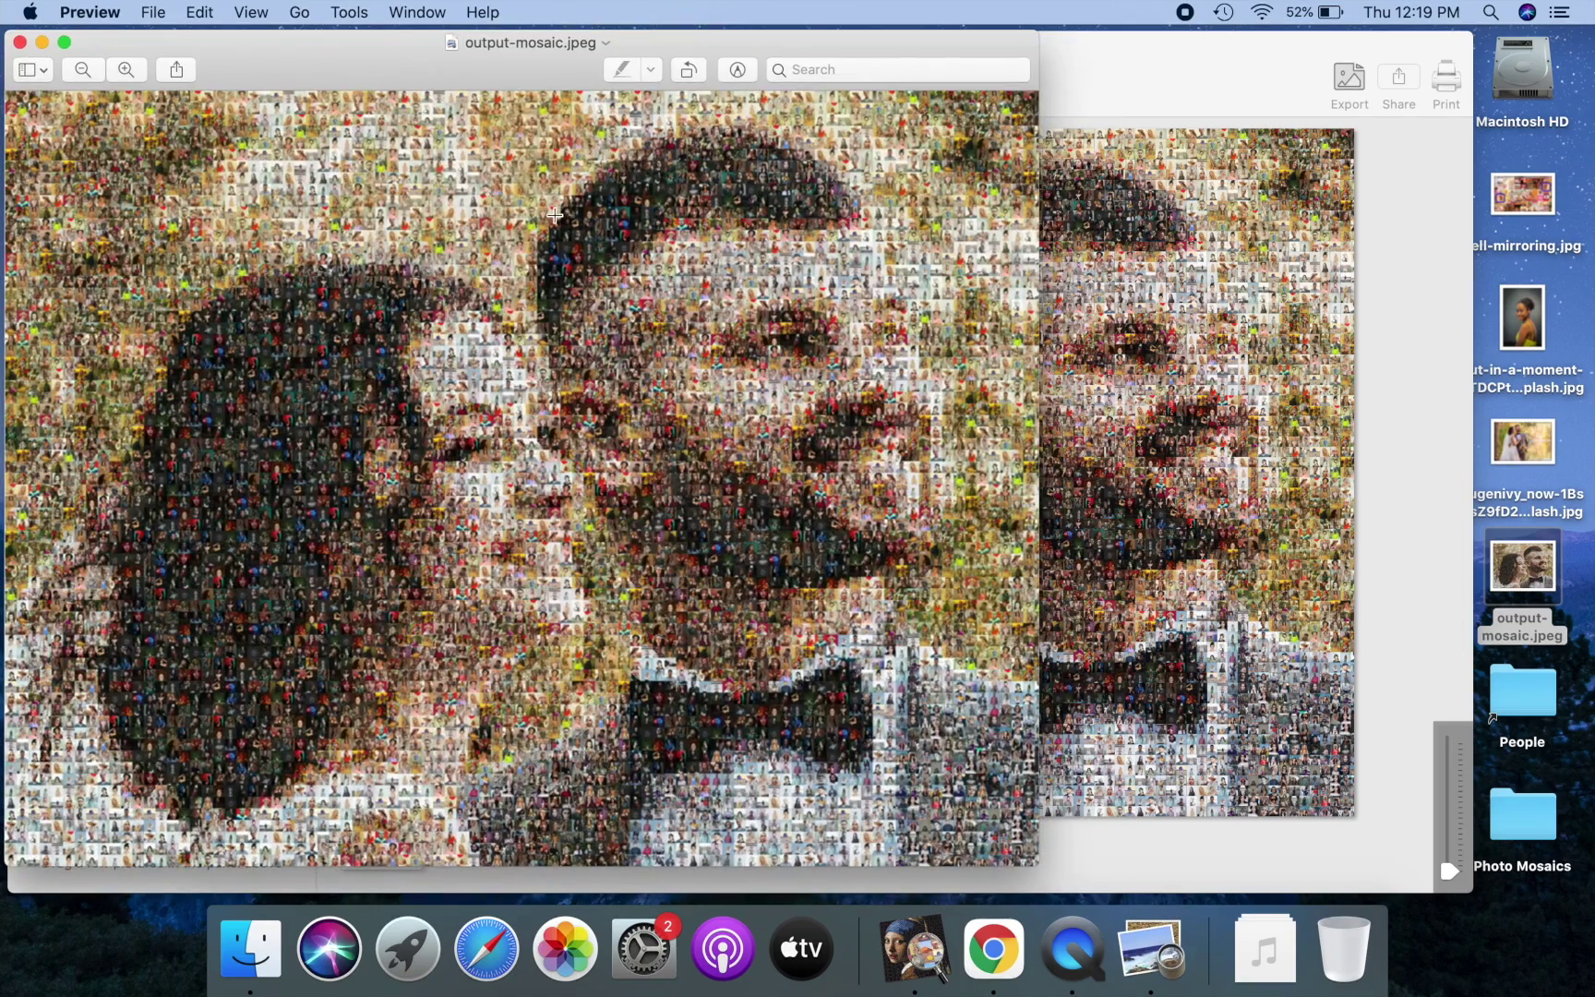
click(127, 70)
click(128, 70)
click(127, 70)
click(127, 70)
click(127, 70)
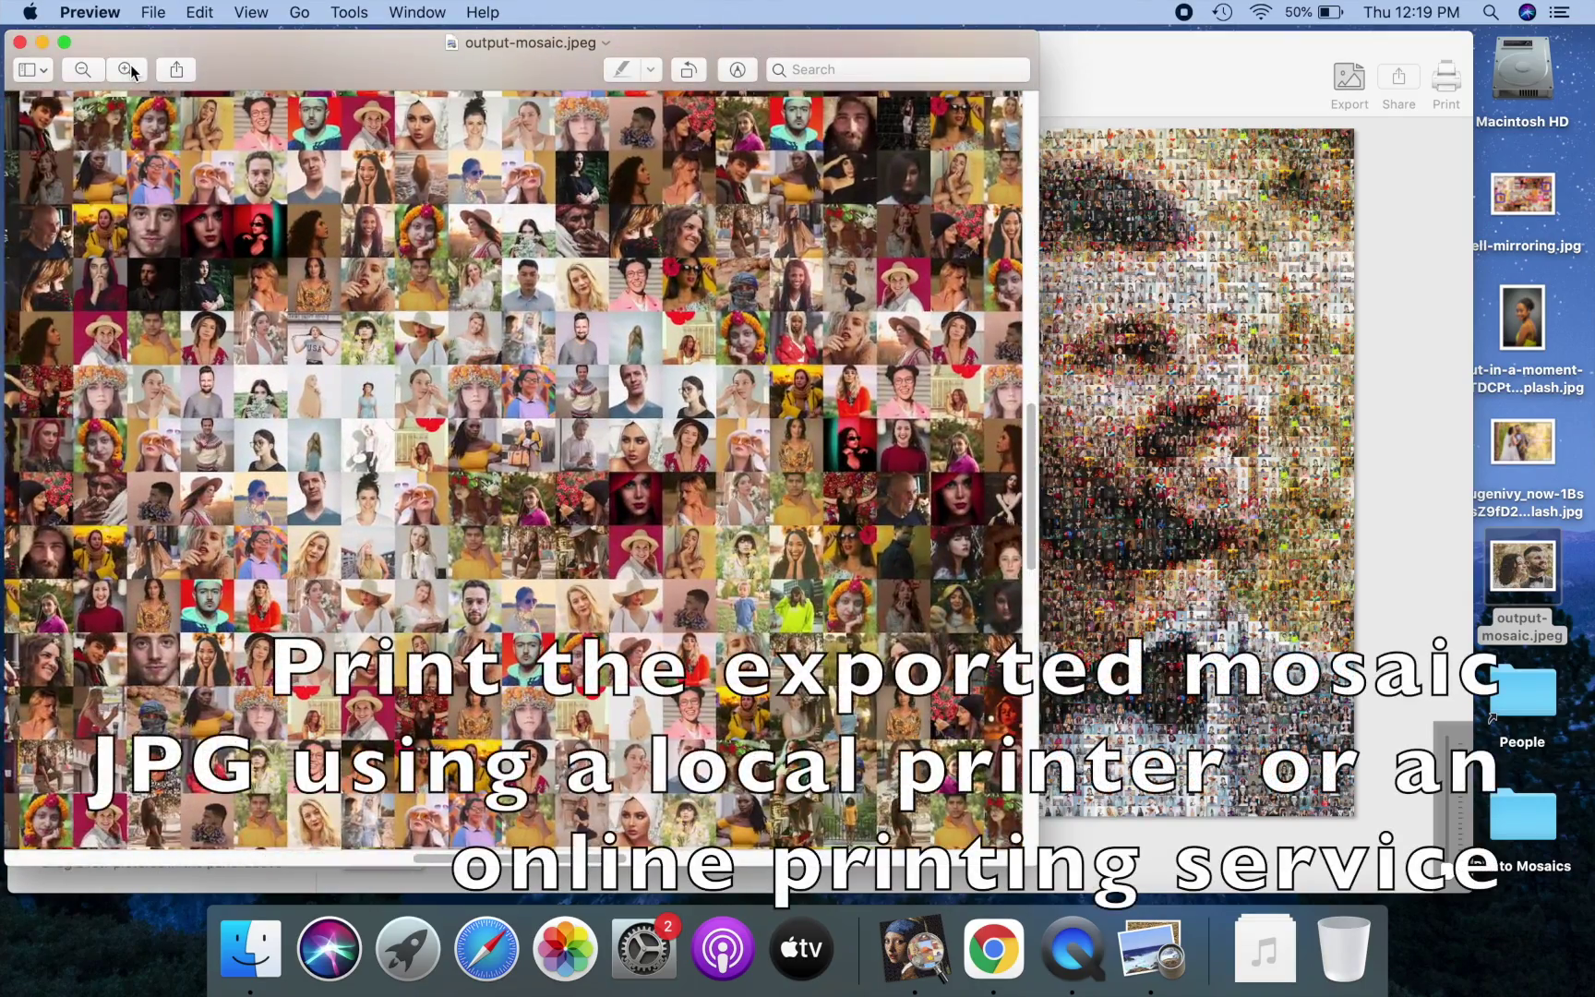
click(127, 70)
click(128, 70)
click(127, 70)
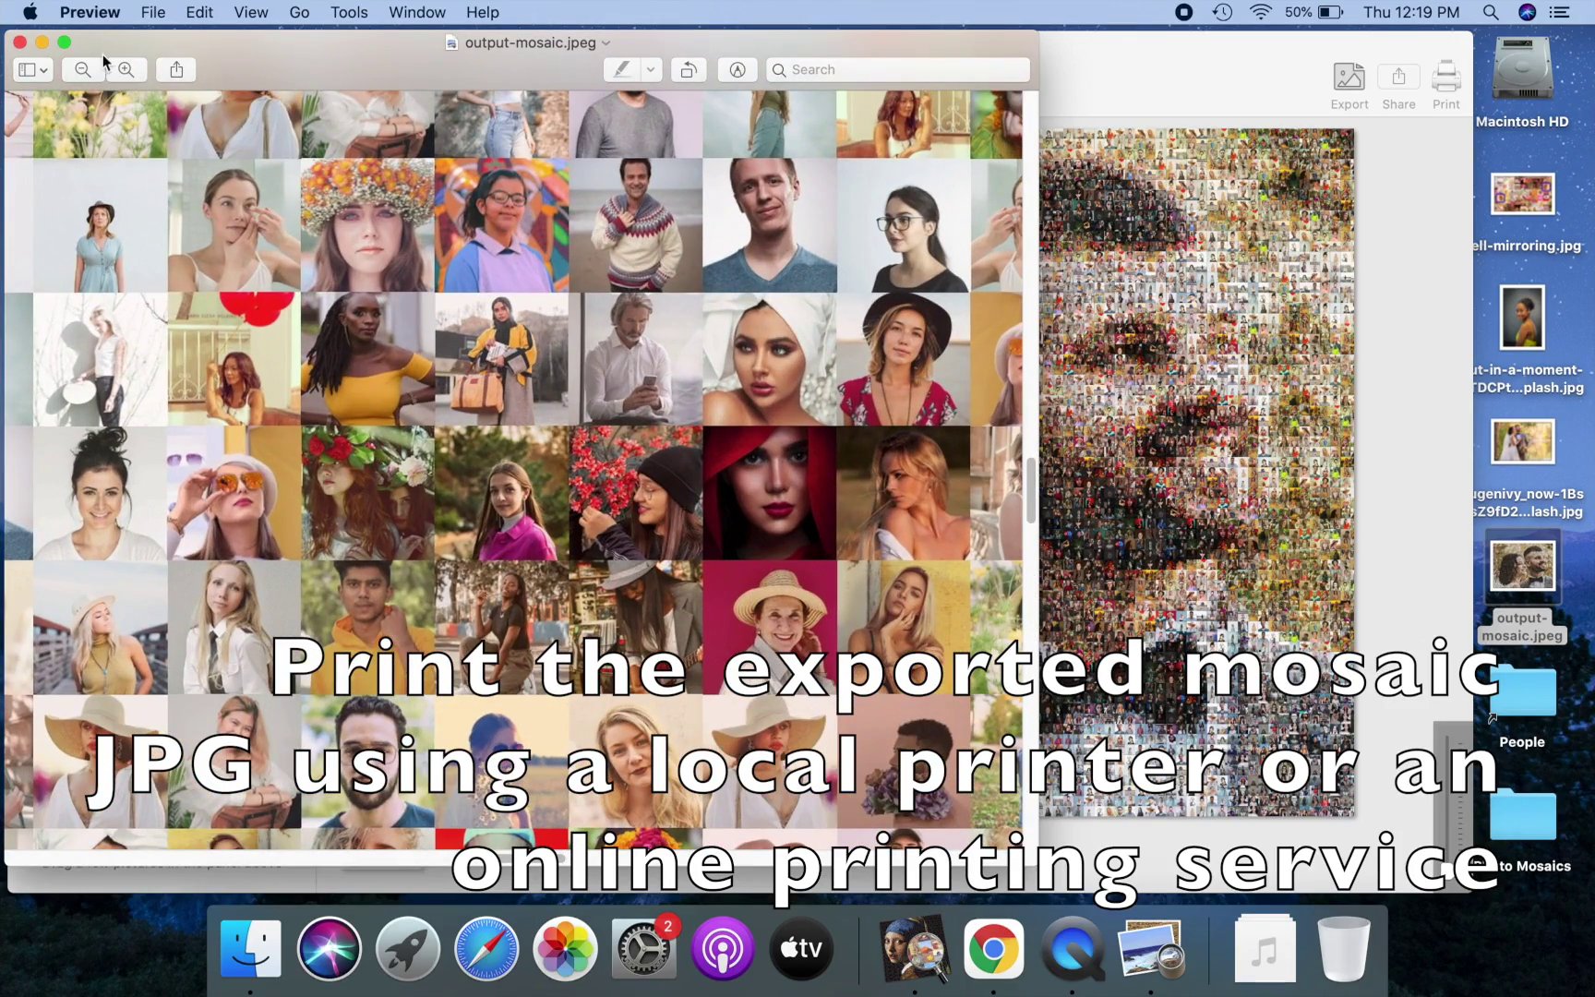
click(92, 69)
click(93, 69)
click(92, 69)
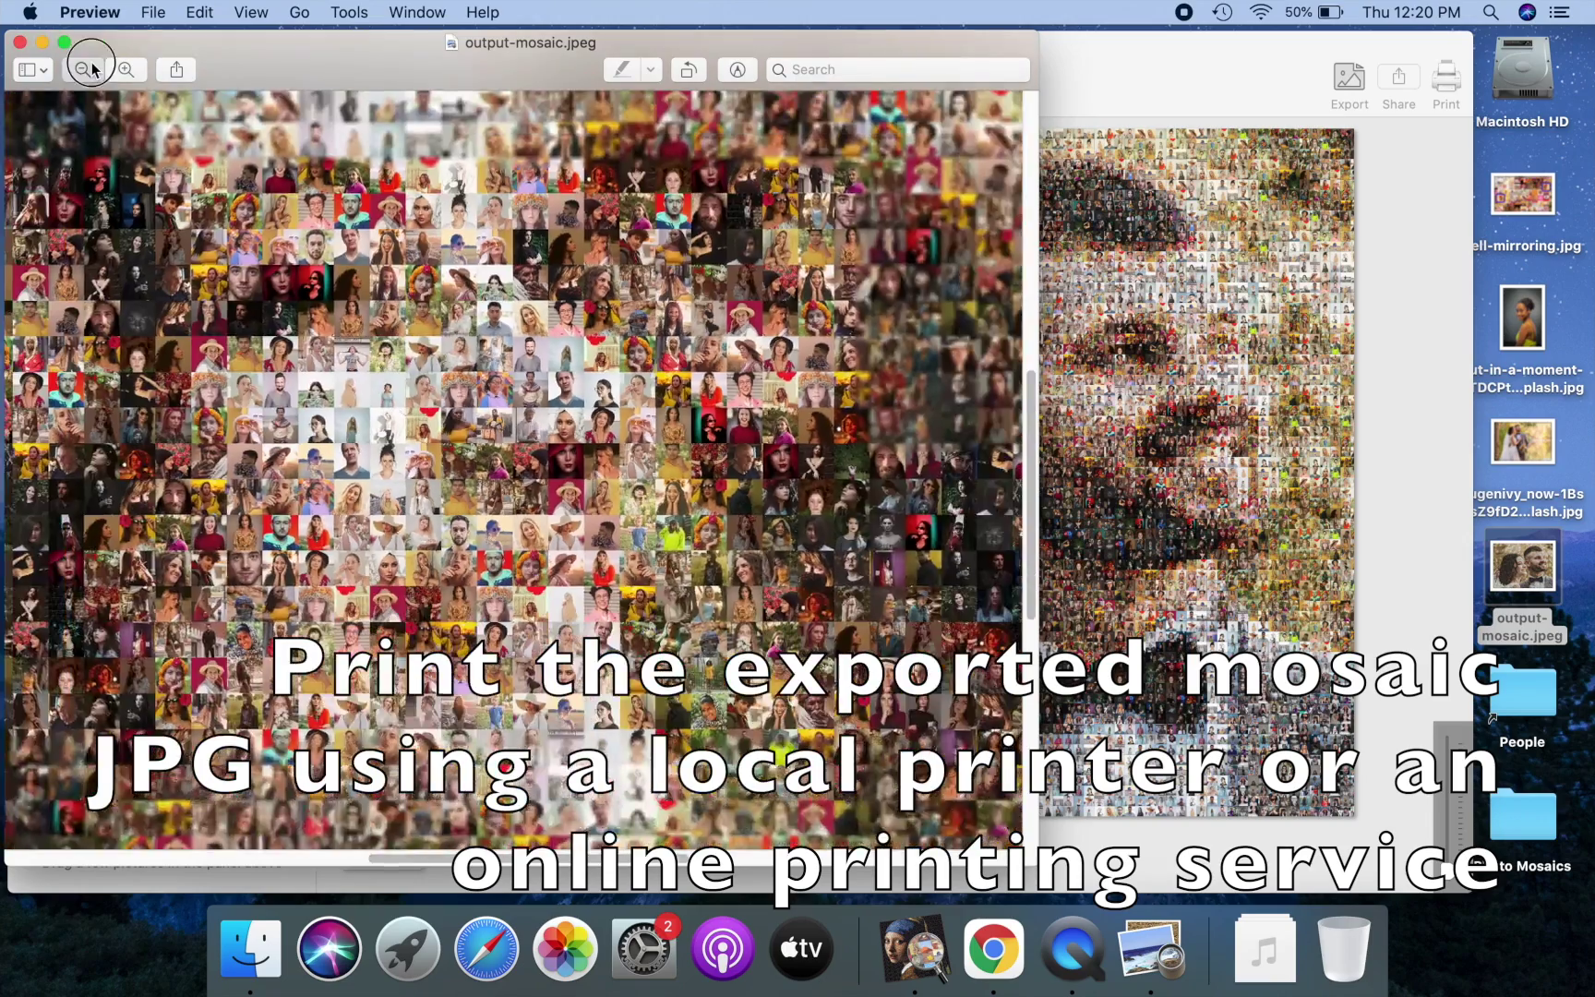
click(93, 70)
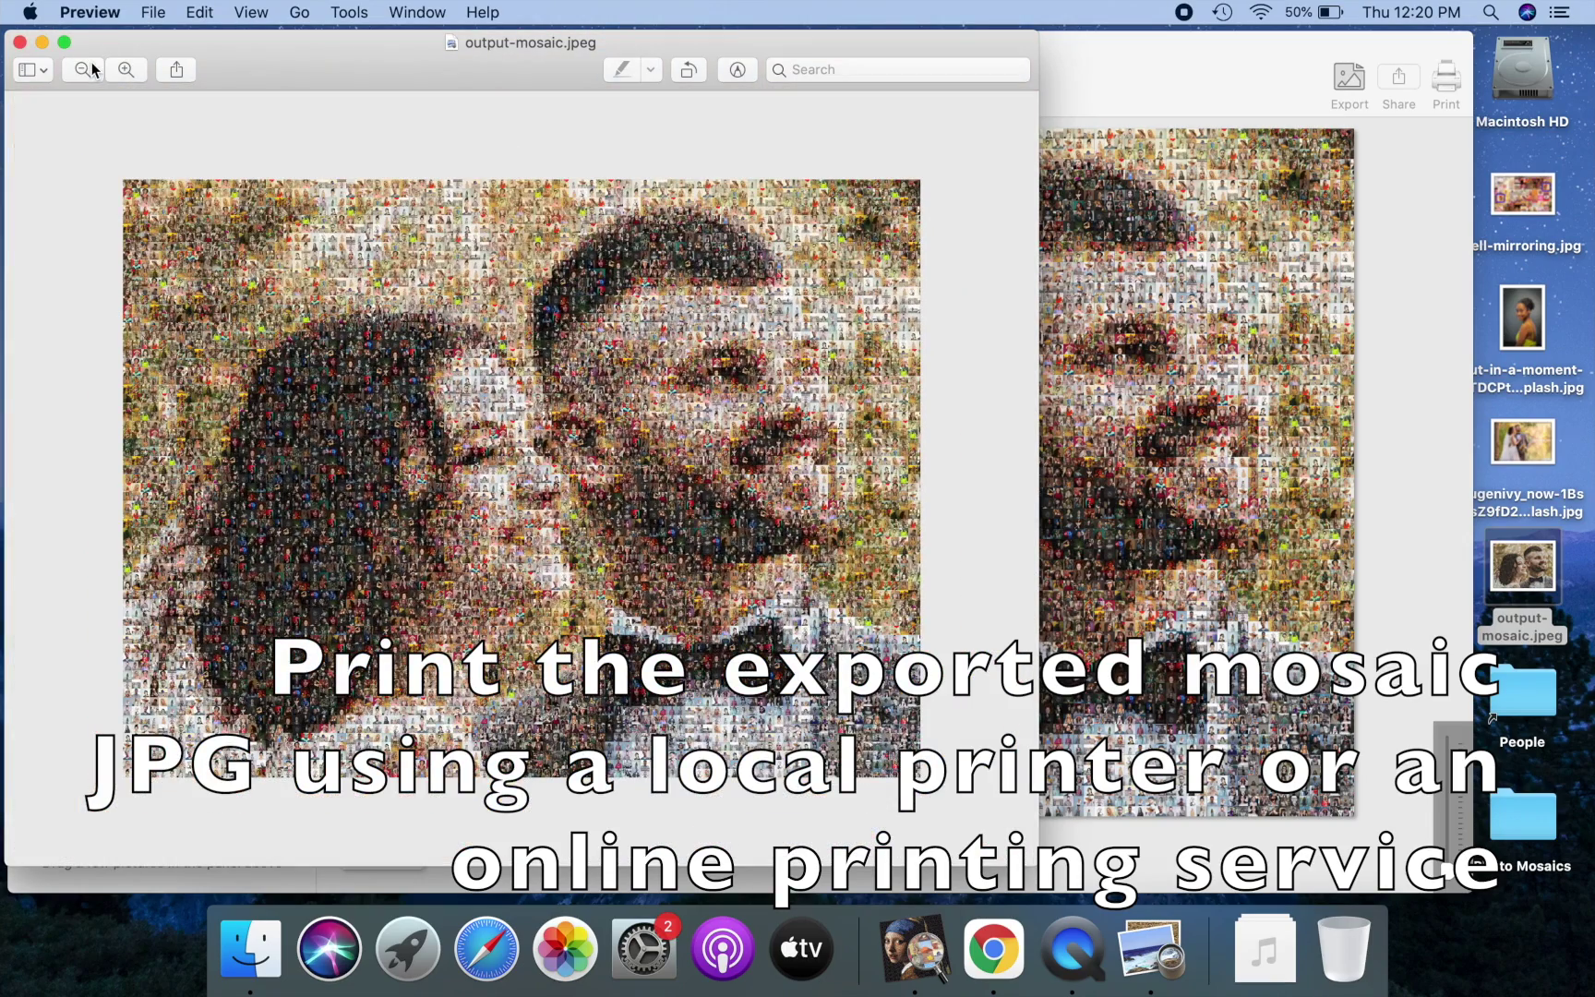
click(19, 42)
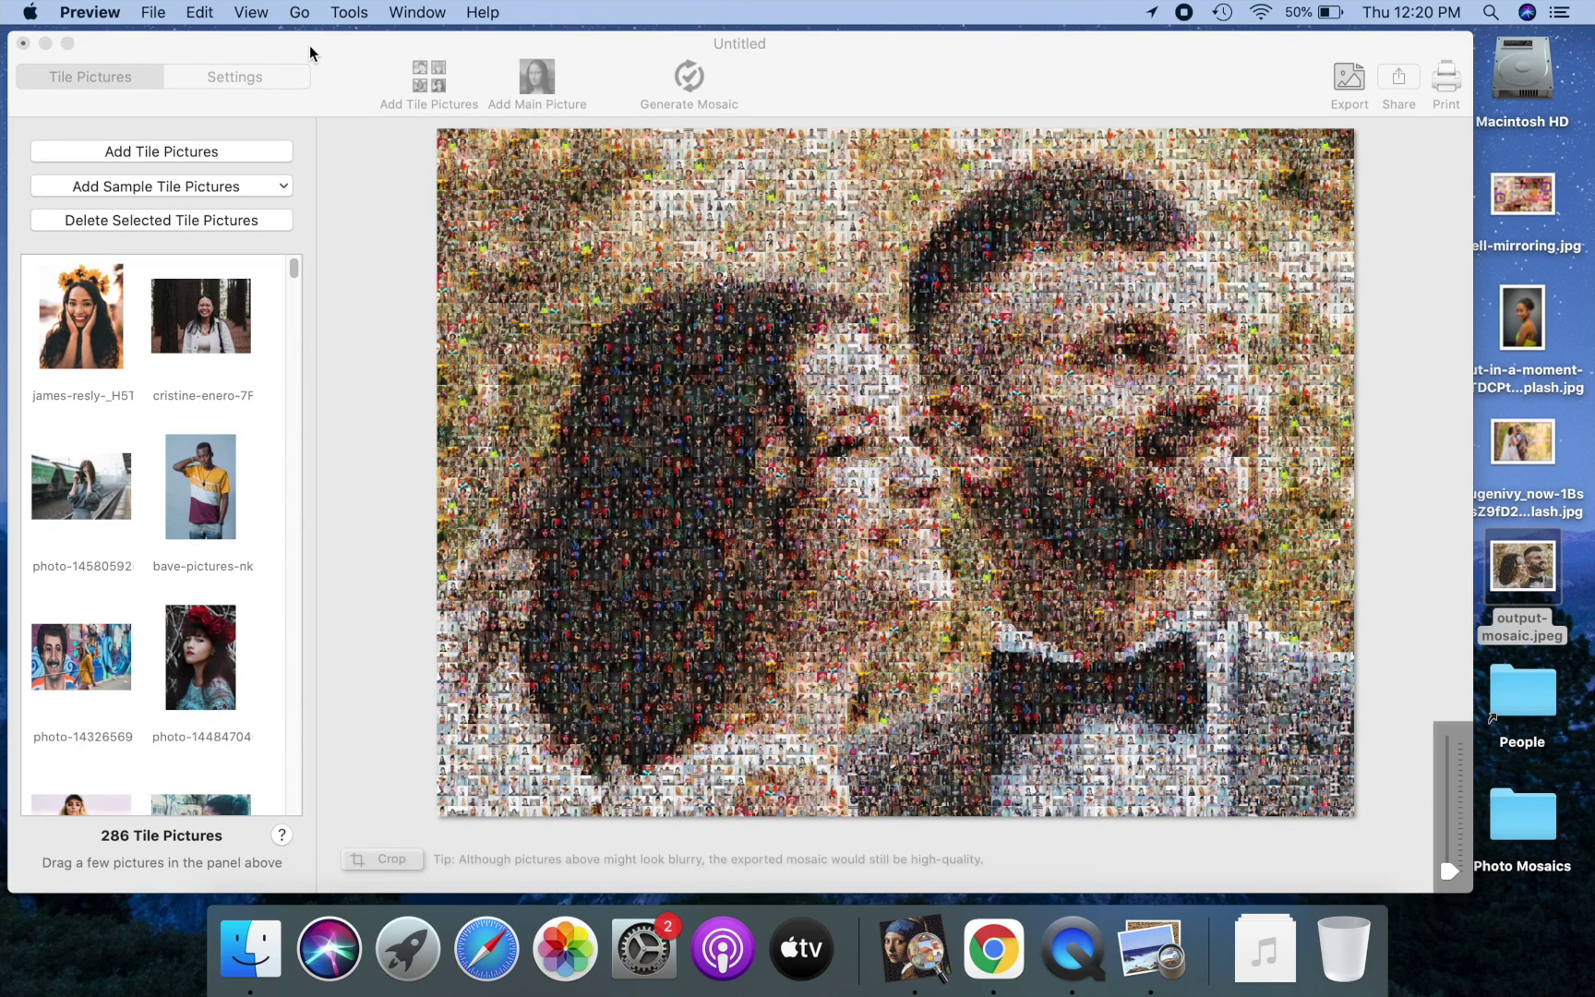
Step: Crop the tile picture of the dark-haired woman near the mosaic's centre tightly around her face
click(236, 78)
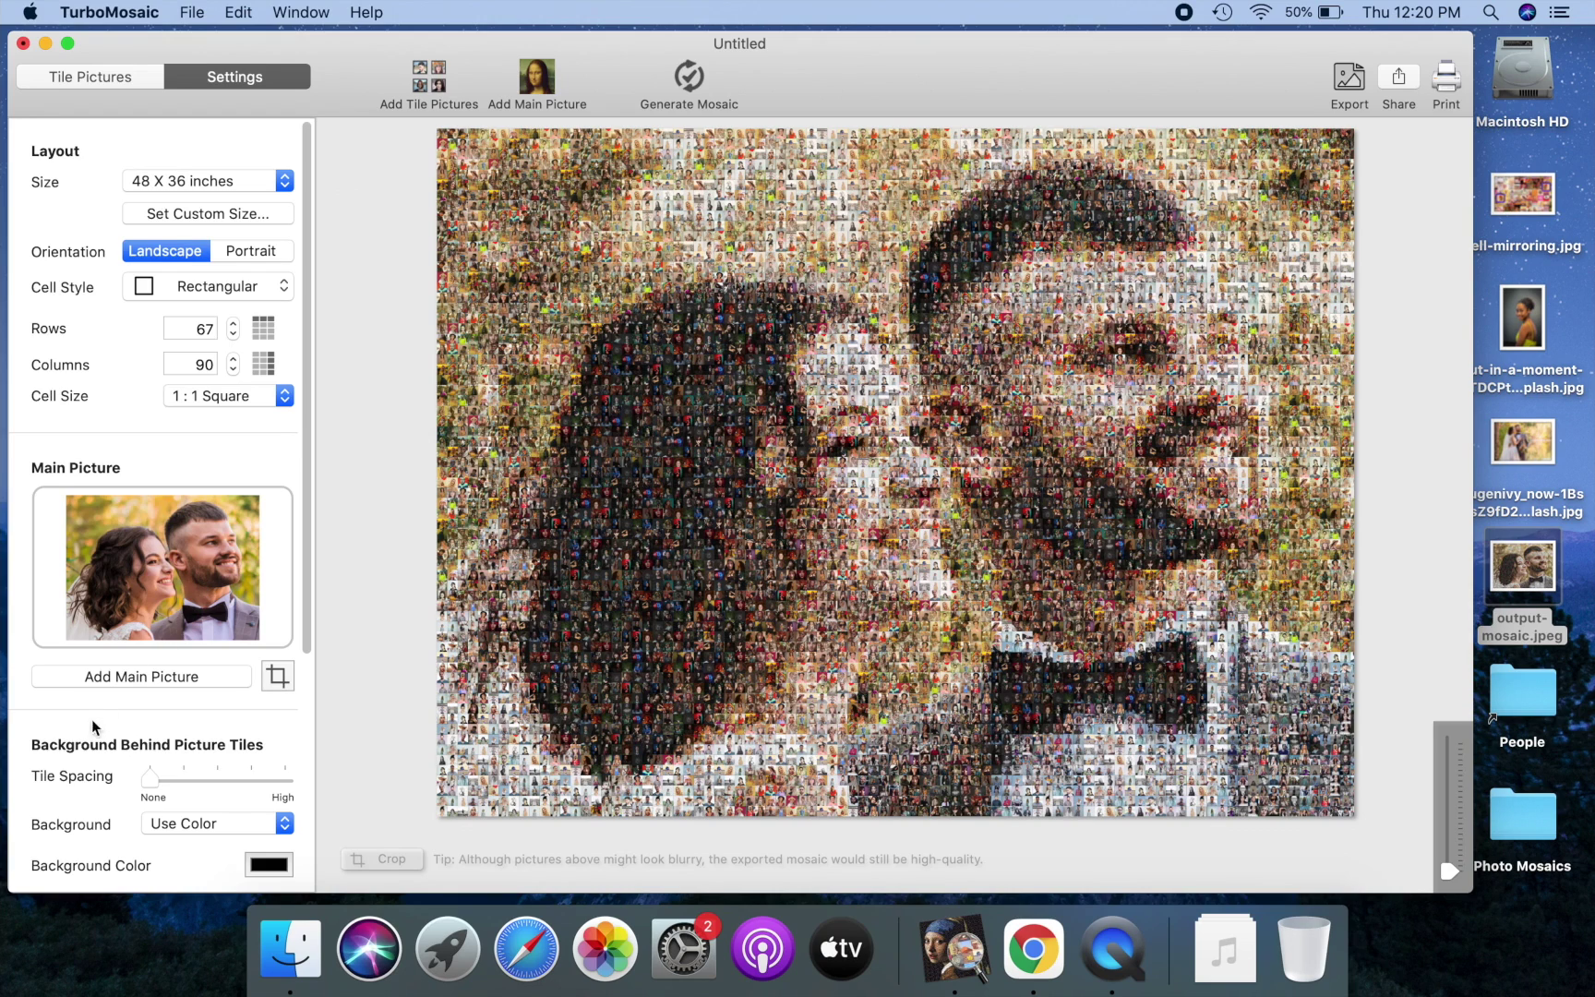
click(1449, 743)
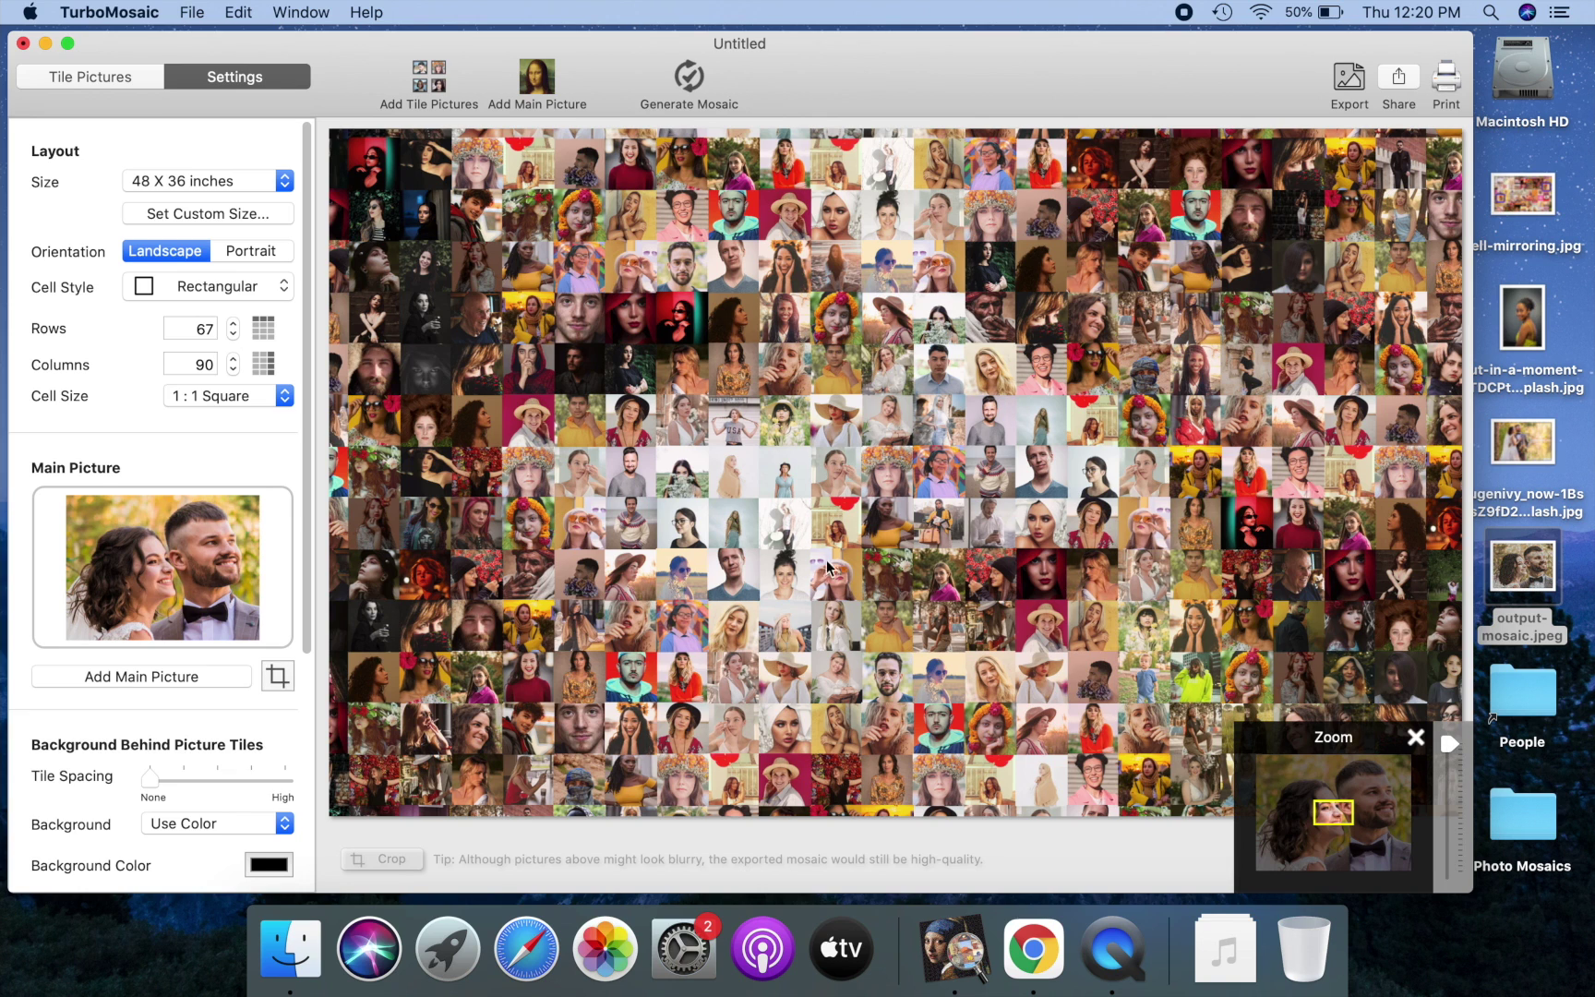
click(684, 526)
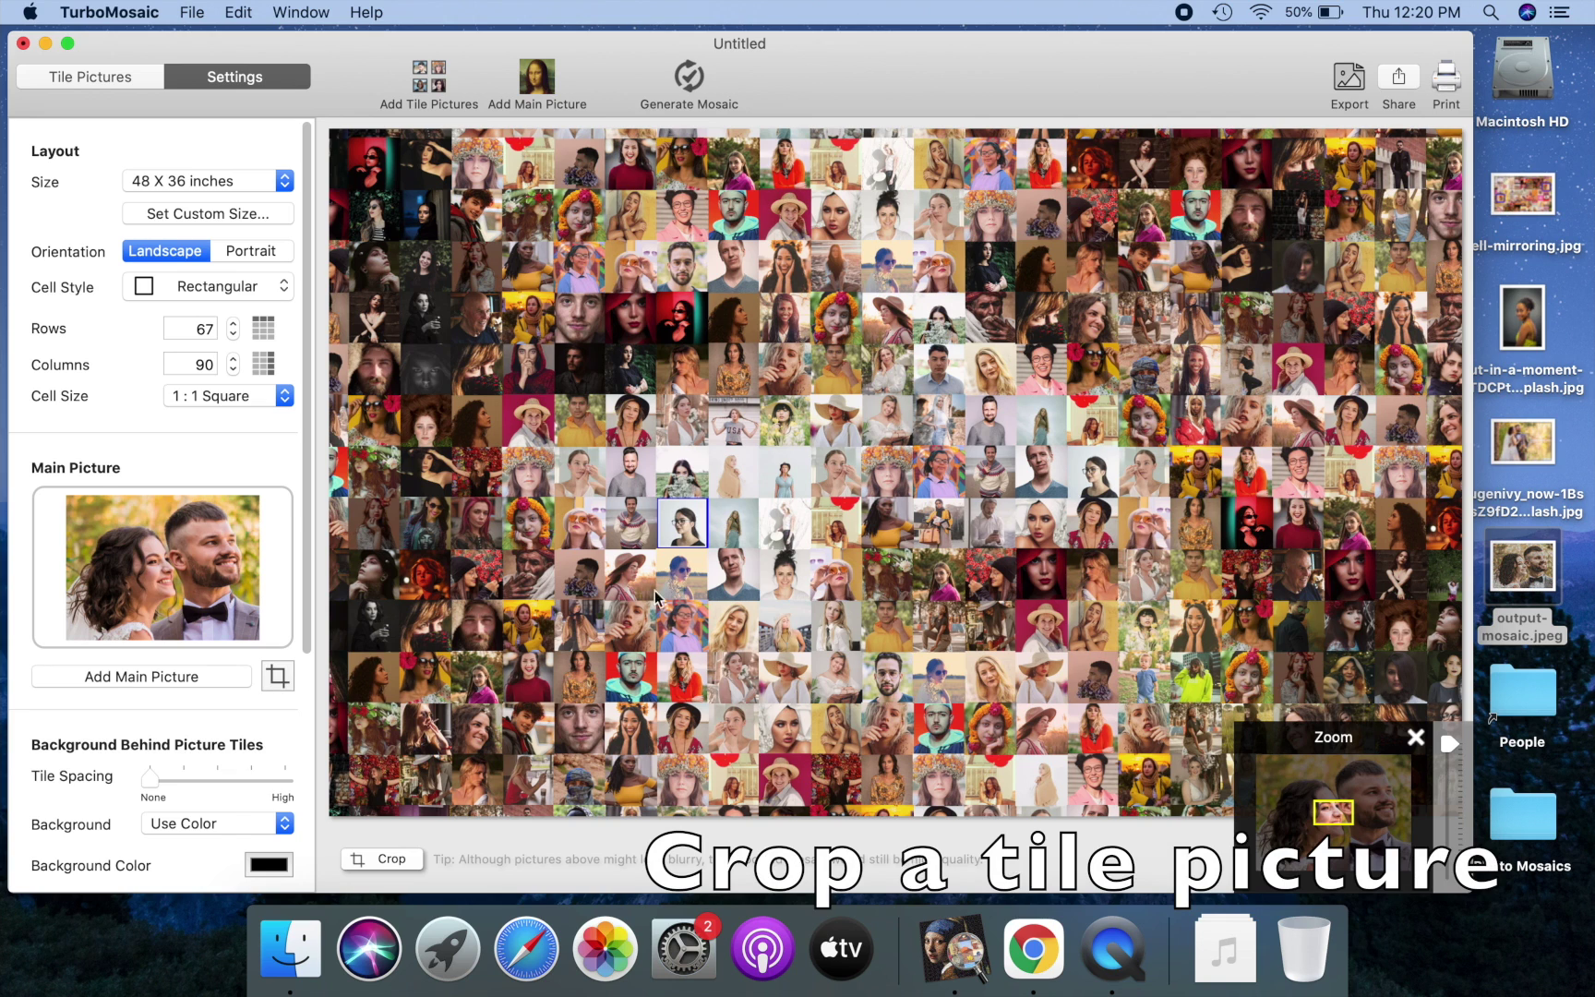
click(388, 859)
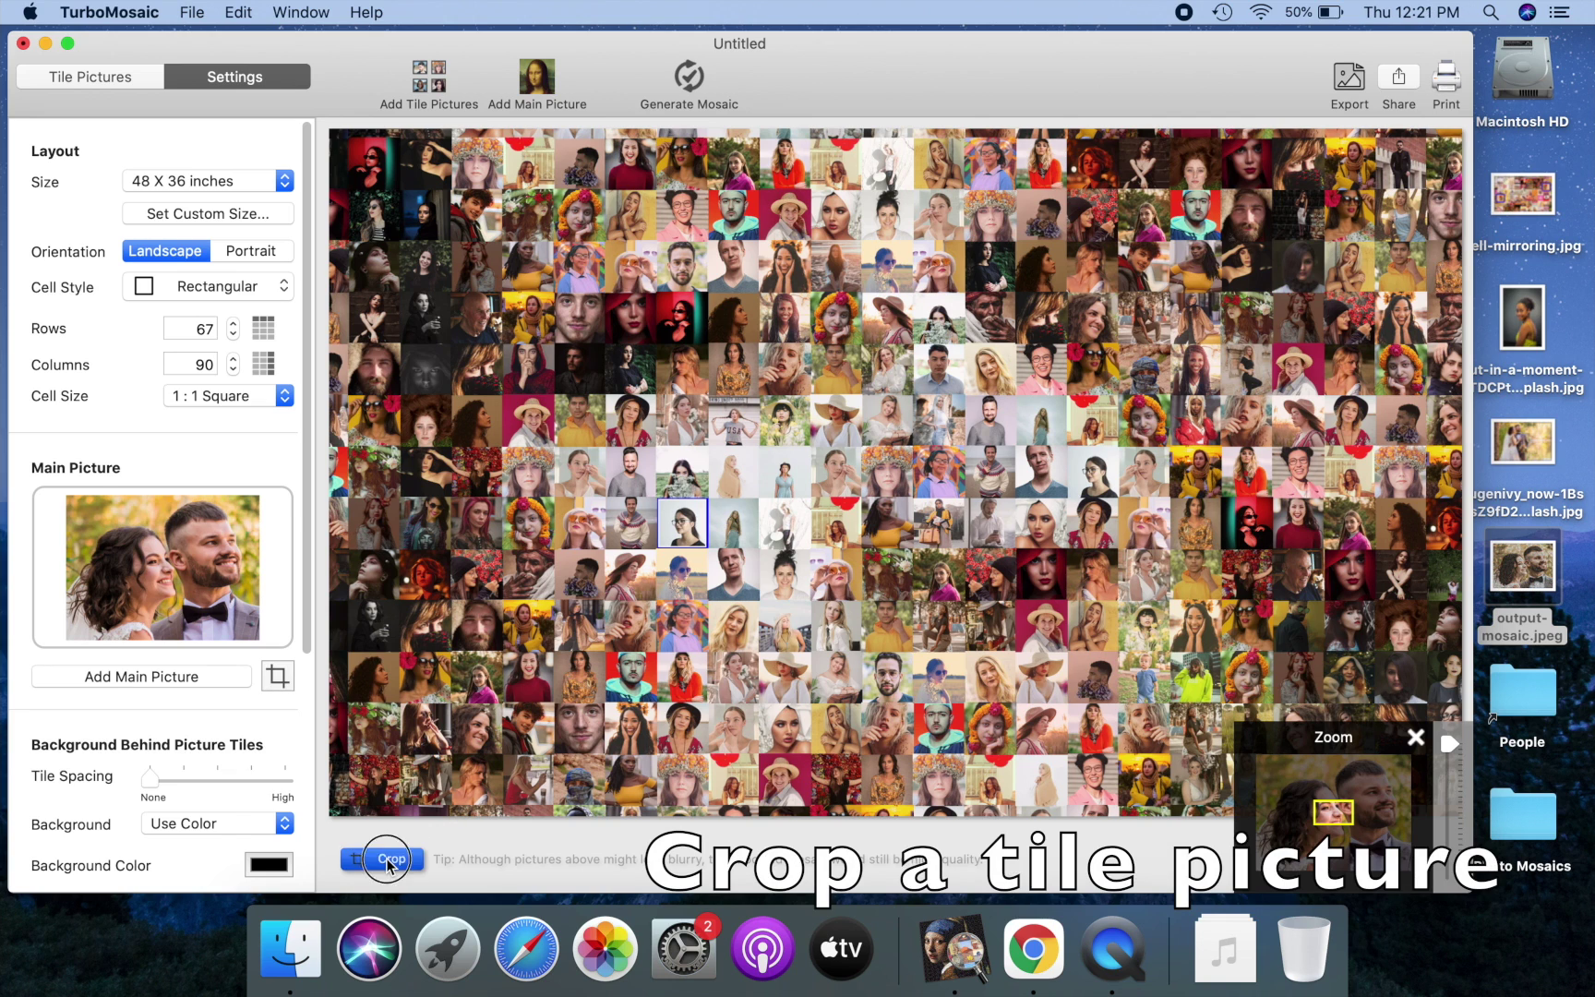
drag(538, 571, 684, 371)
drag(783, 344, 700, 400)
drag(594, 480, 688, 419)
click(1020, 638)
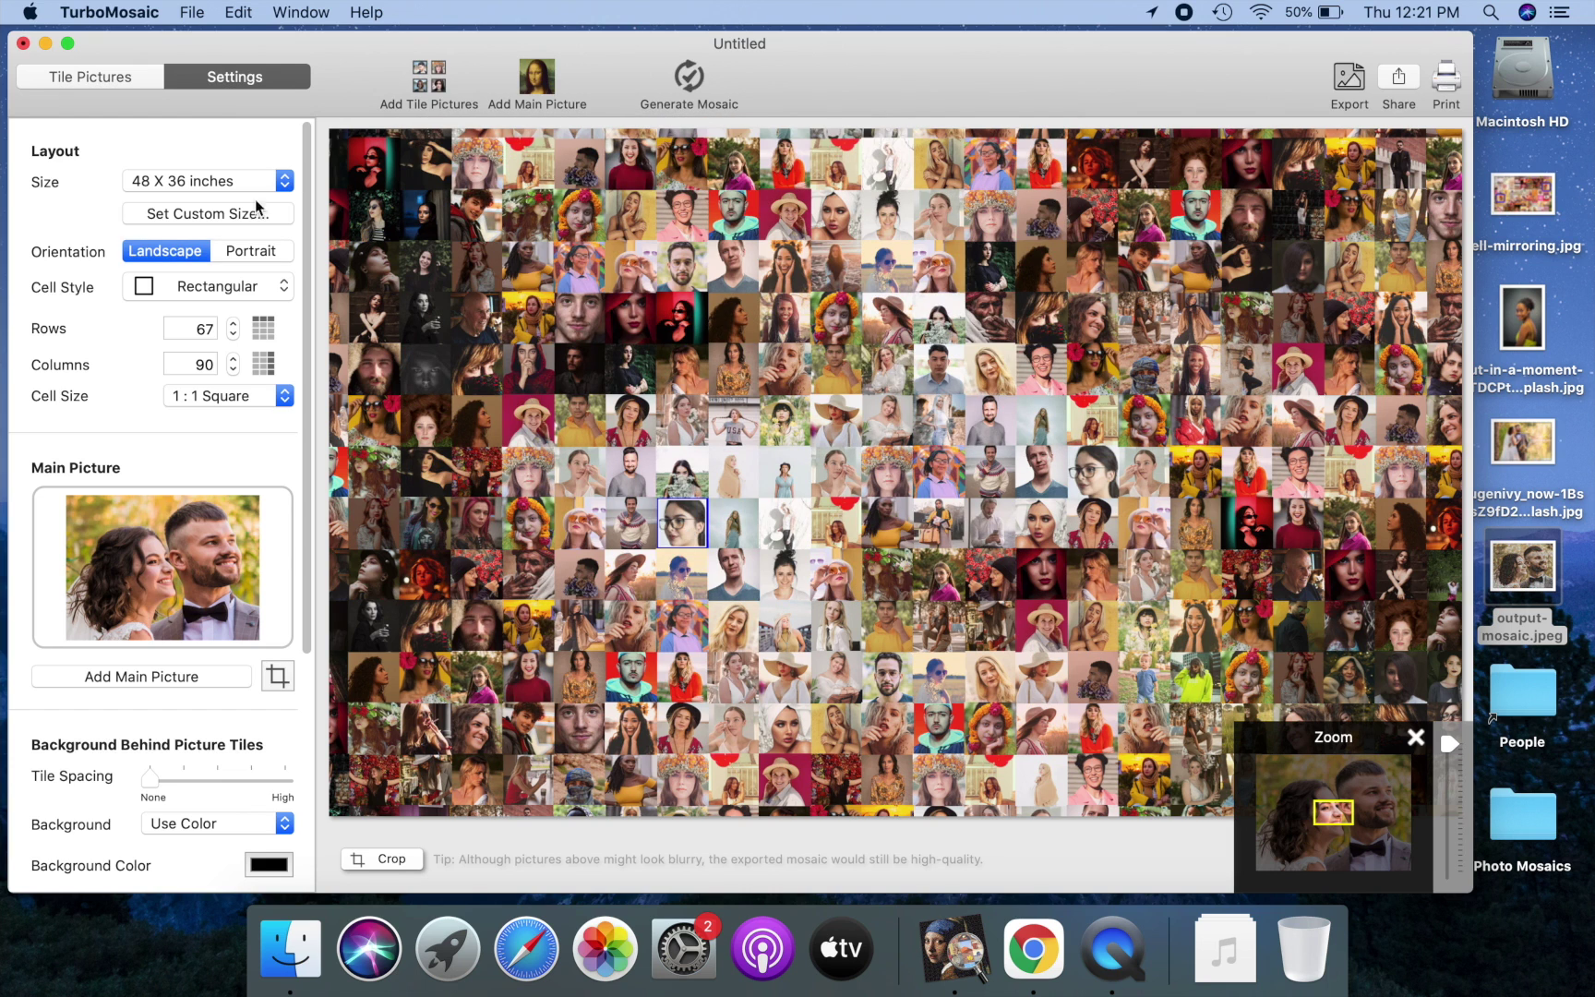
Step: Place the flower-crown woman's picture into a tile in the fifth full visible row and exchange two tiles' pictures in the eighth
click(91, 76)
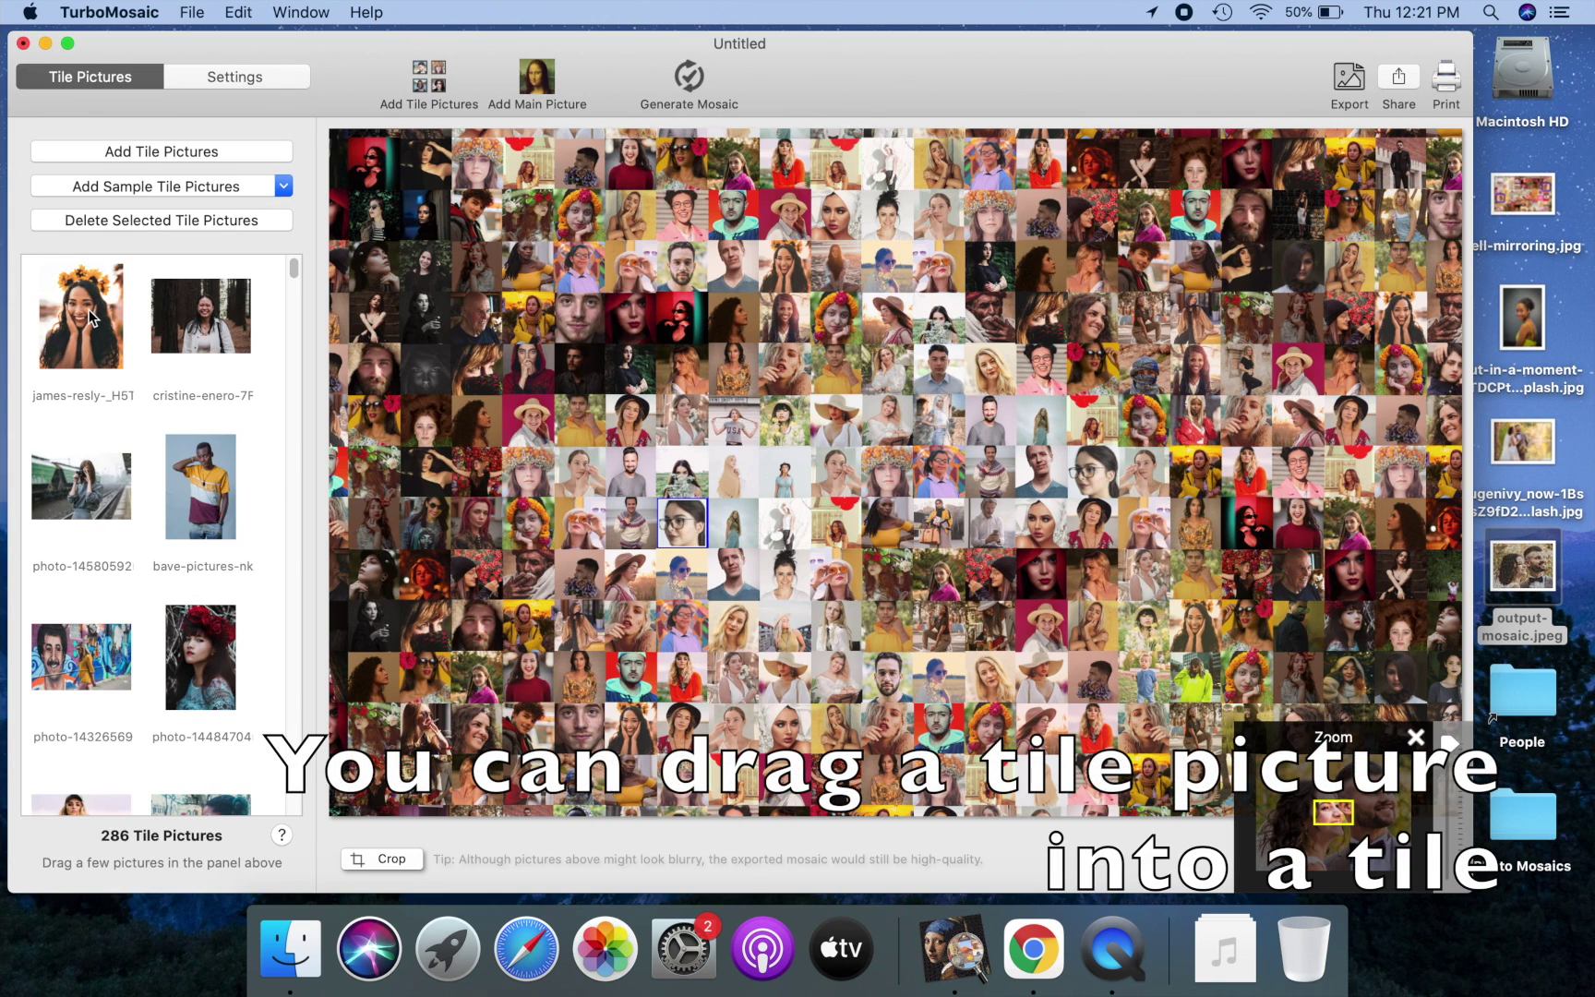
drag(71, 320, 527, 387)
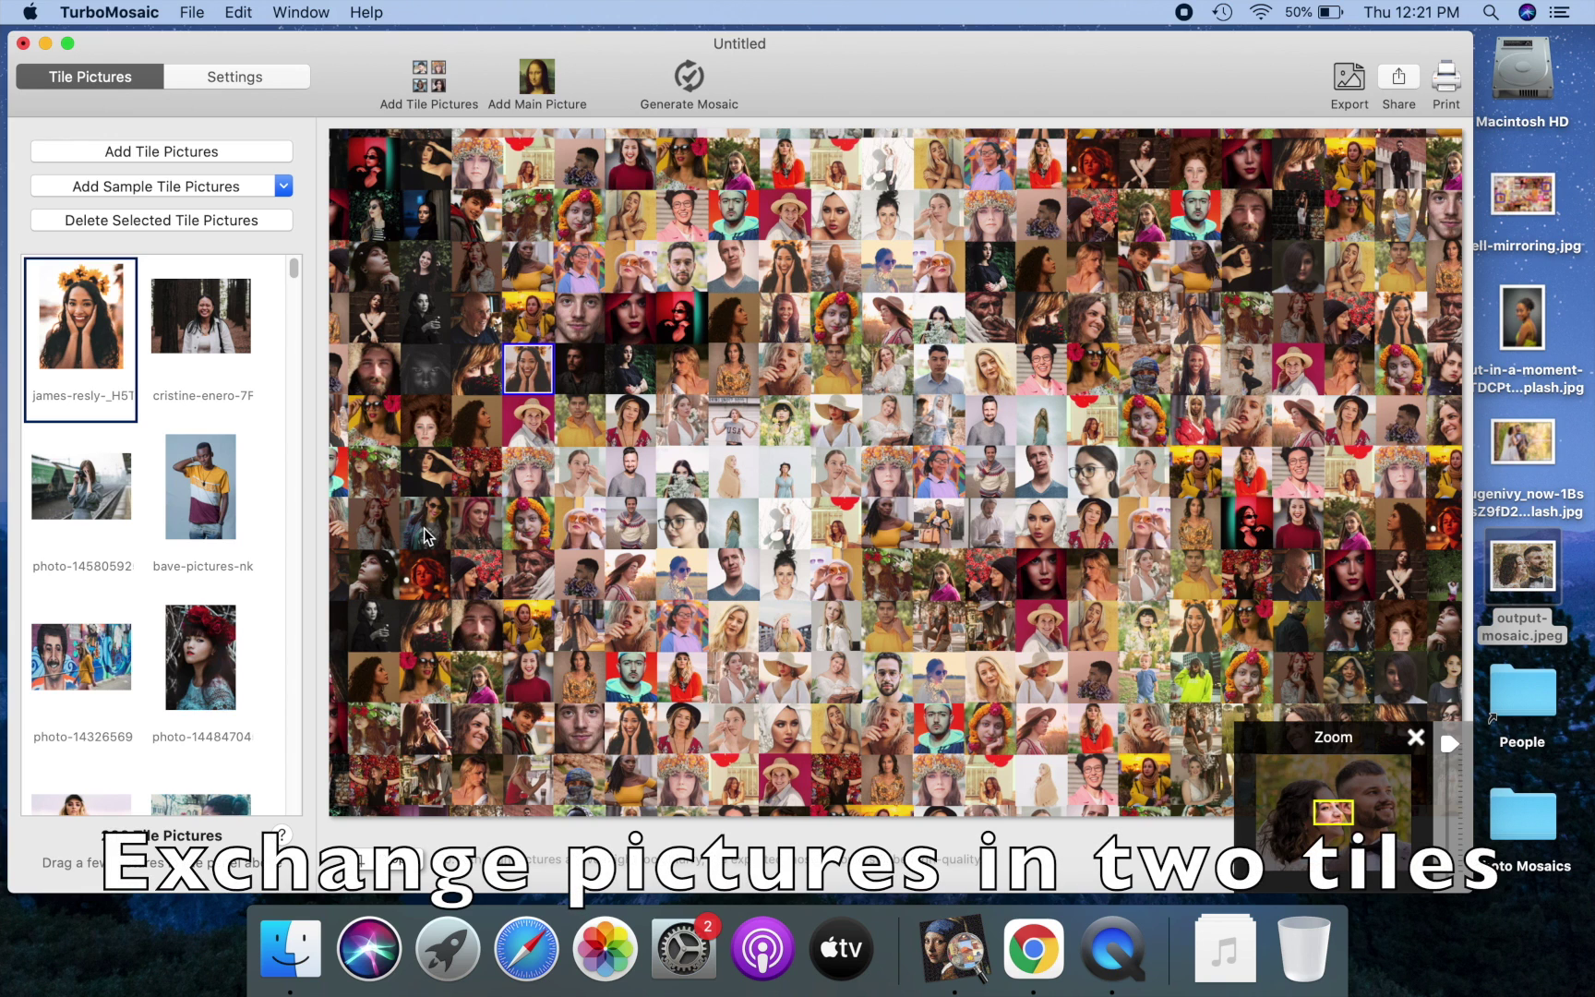
drag(427, 535, 526, 525)
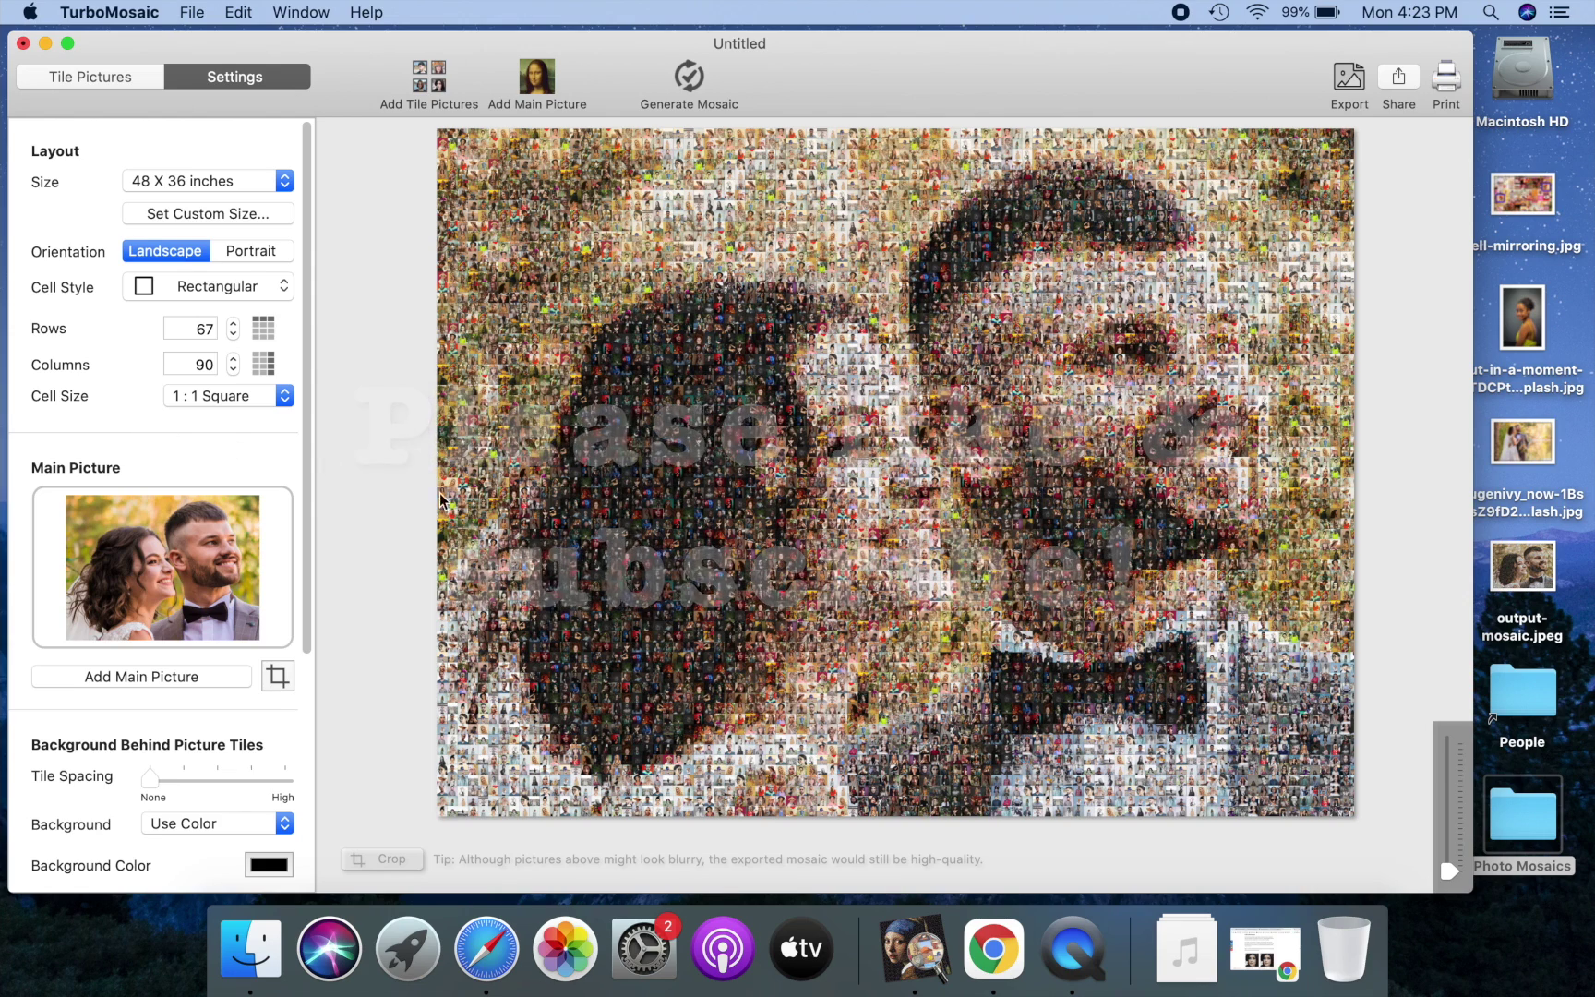
Step: Examine the mosaic's tile shape at full zoom, return to the whole view, and show the available cell size ratios
click(1450, 739)
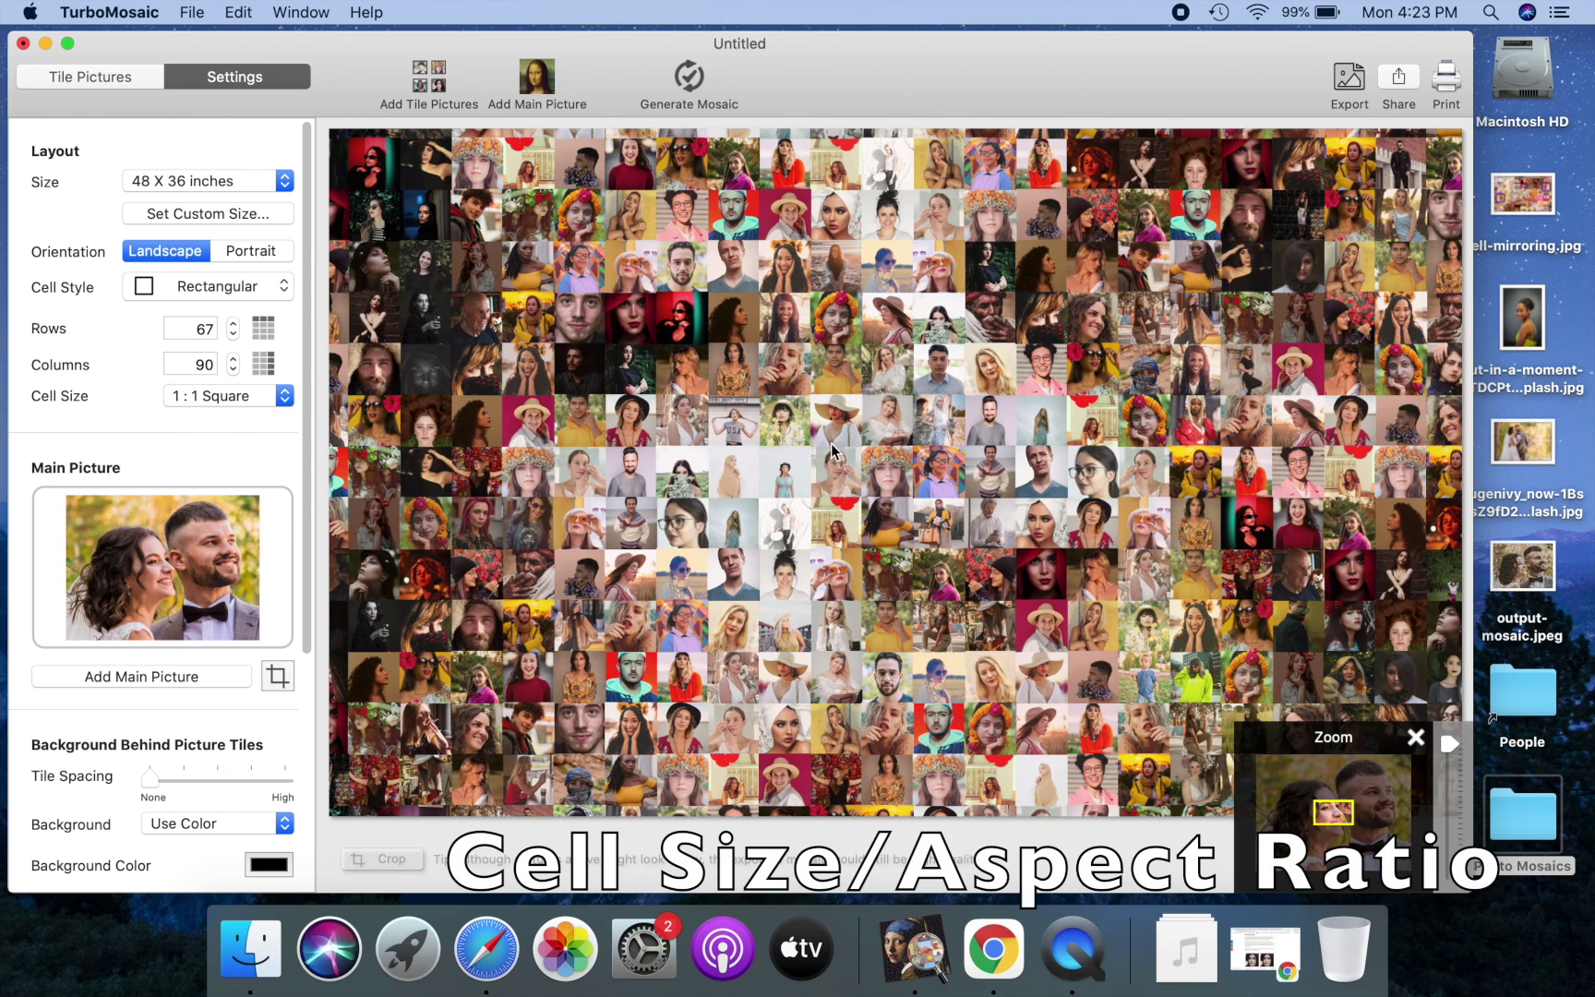
click(1416, 738)
click(241, 395)
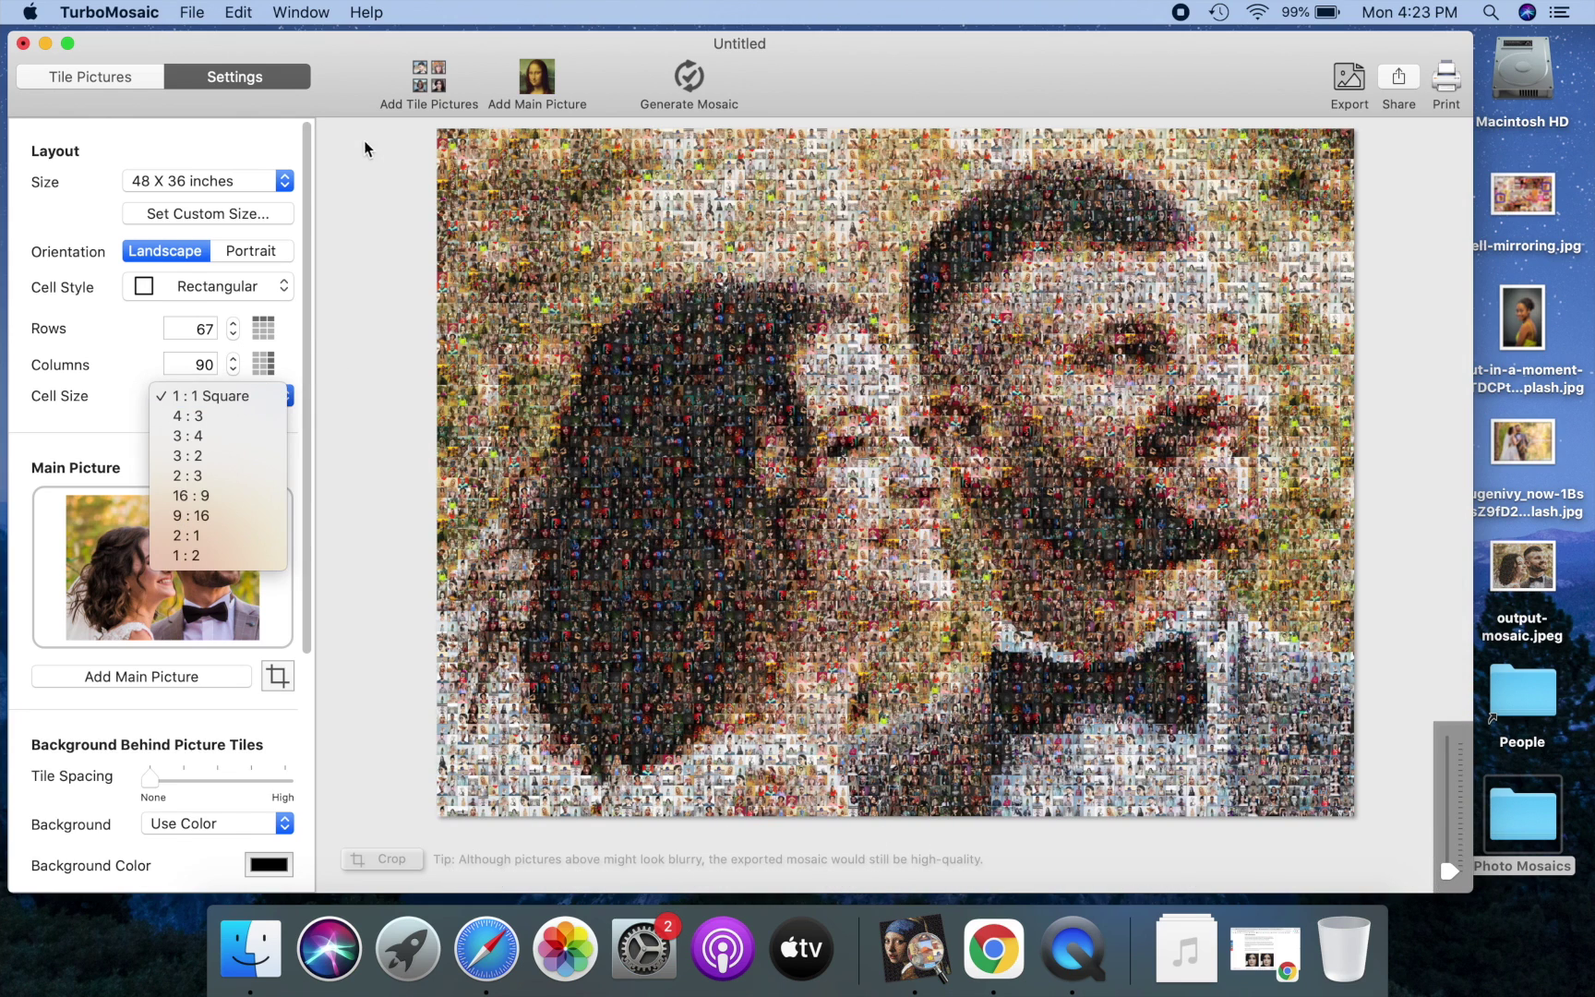
Step: Open Photo-Mosaic-3-2.jpeg from the desktop's Photo Mosaics folder in Preview and inspect its 3:2 tiles up close
double_click(1526, 794)
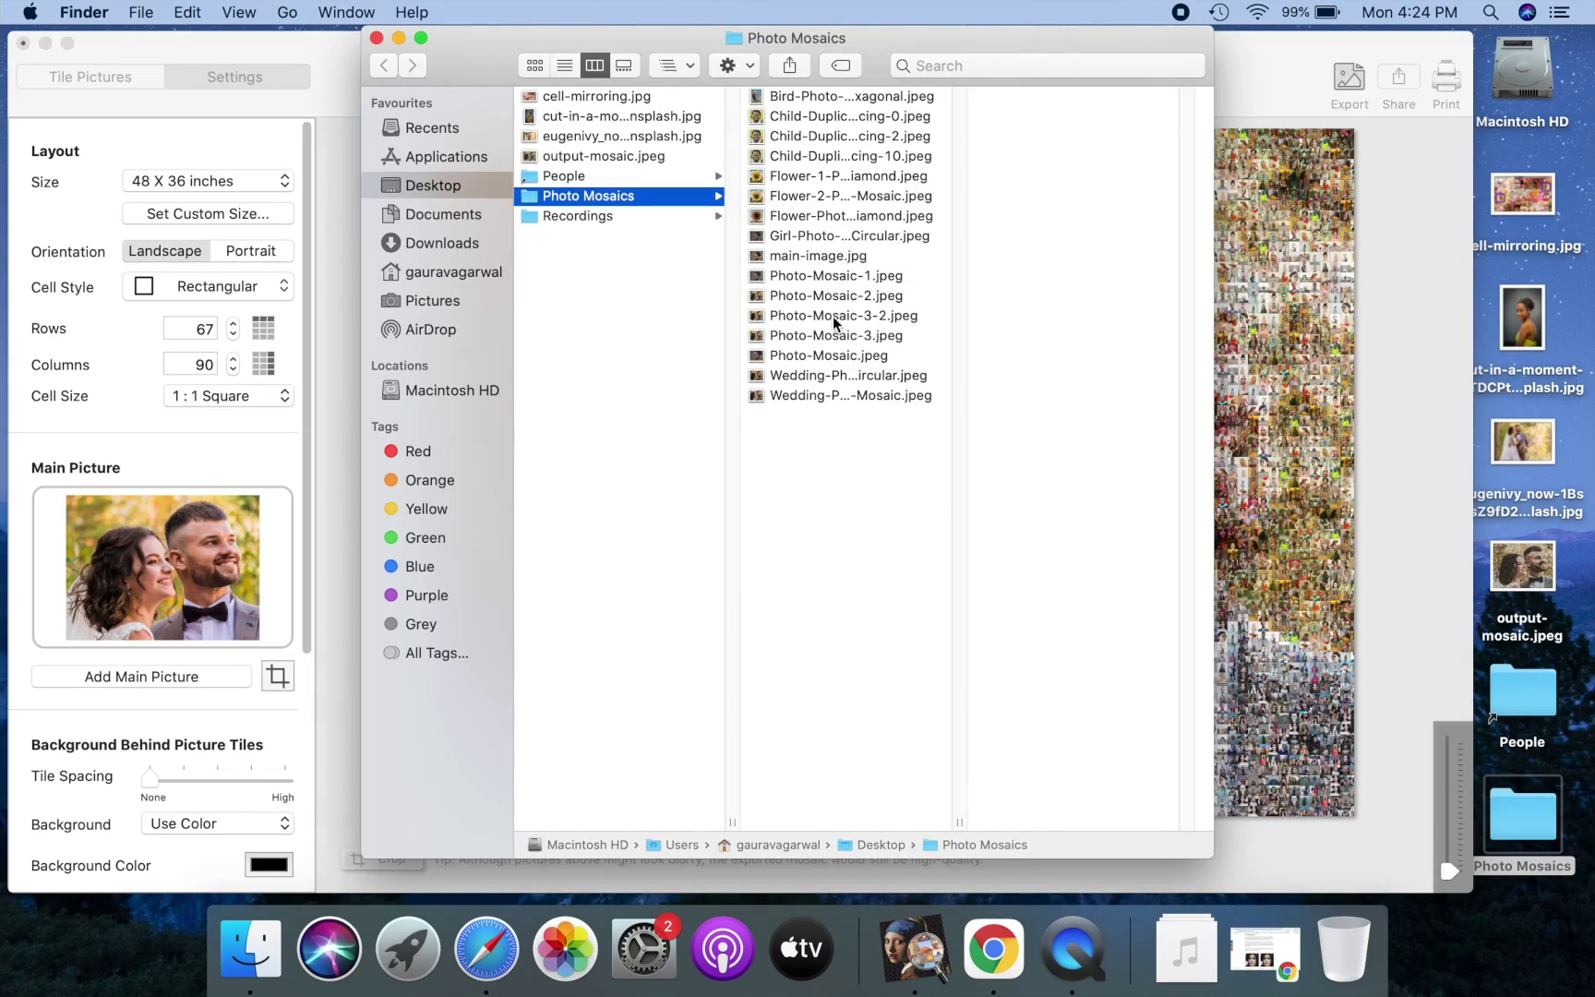
double_click(833, 315)
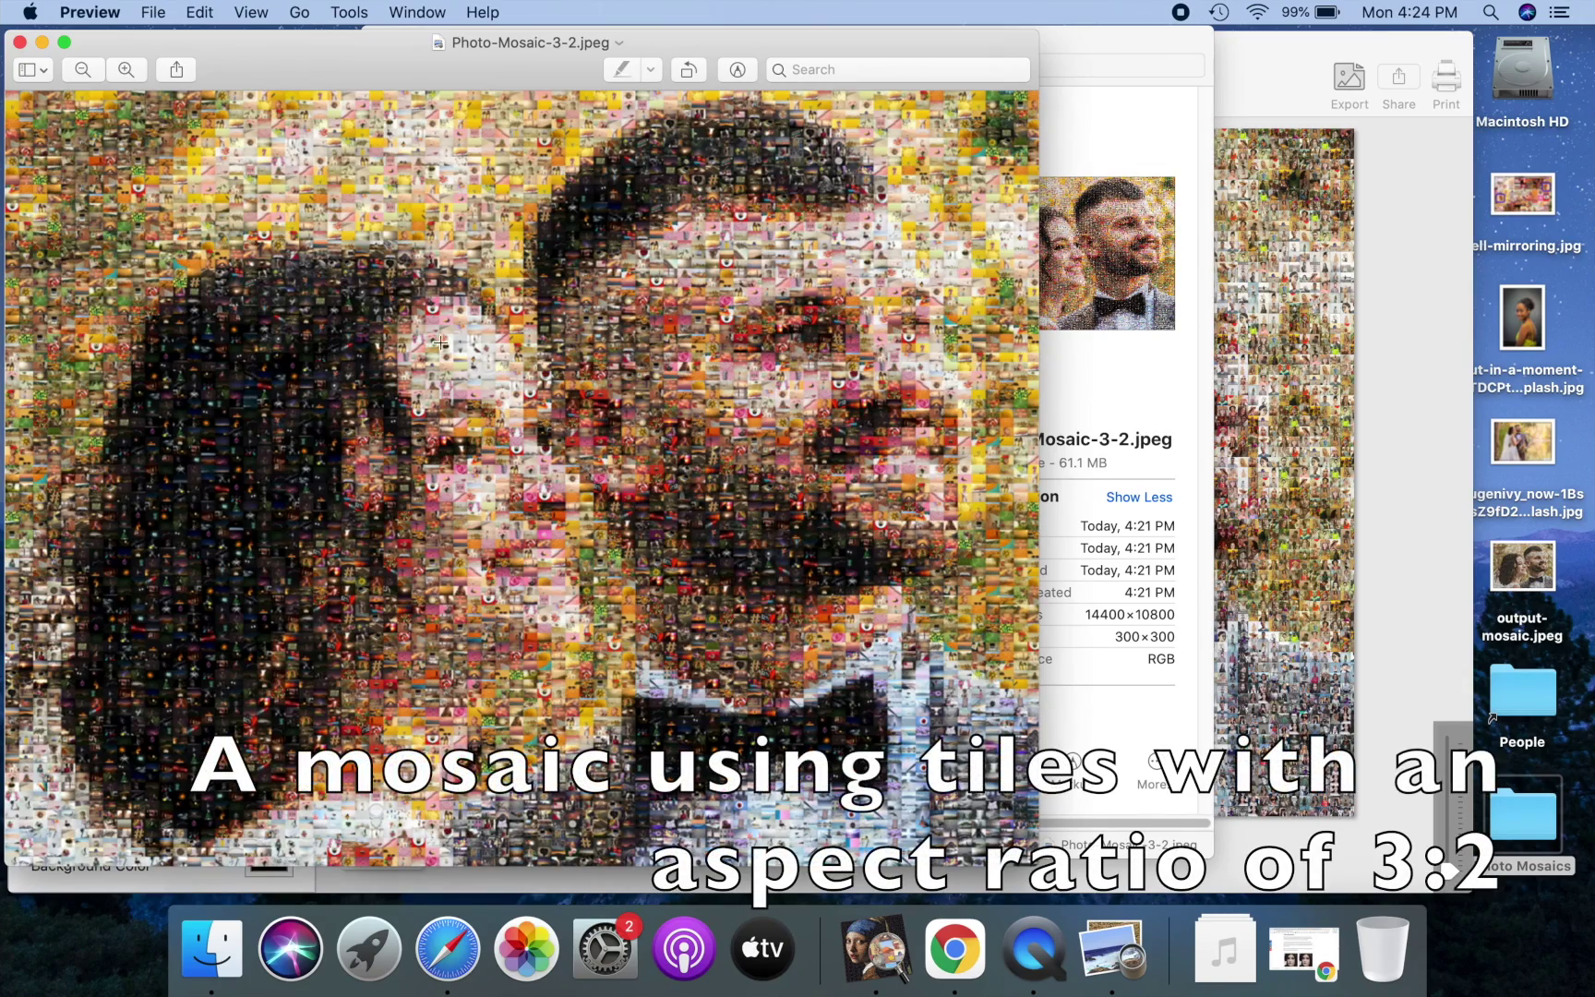
click(128, 65)
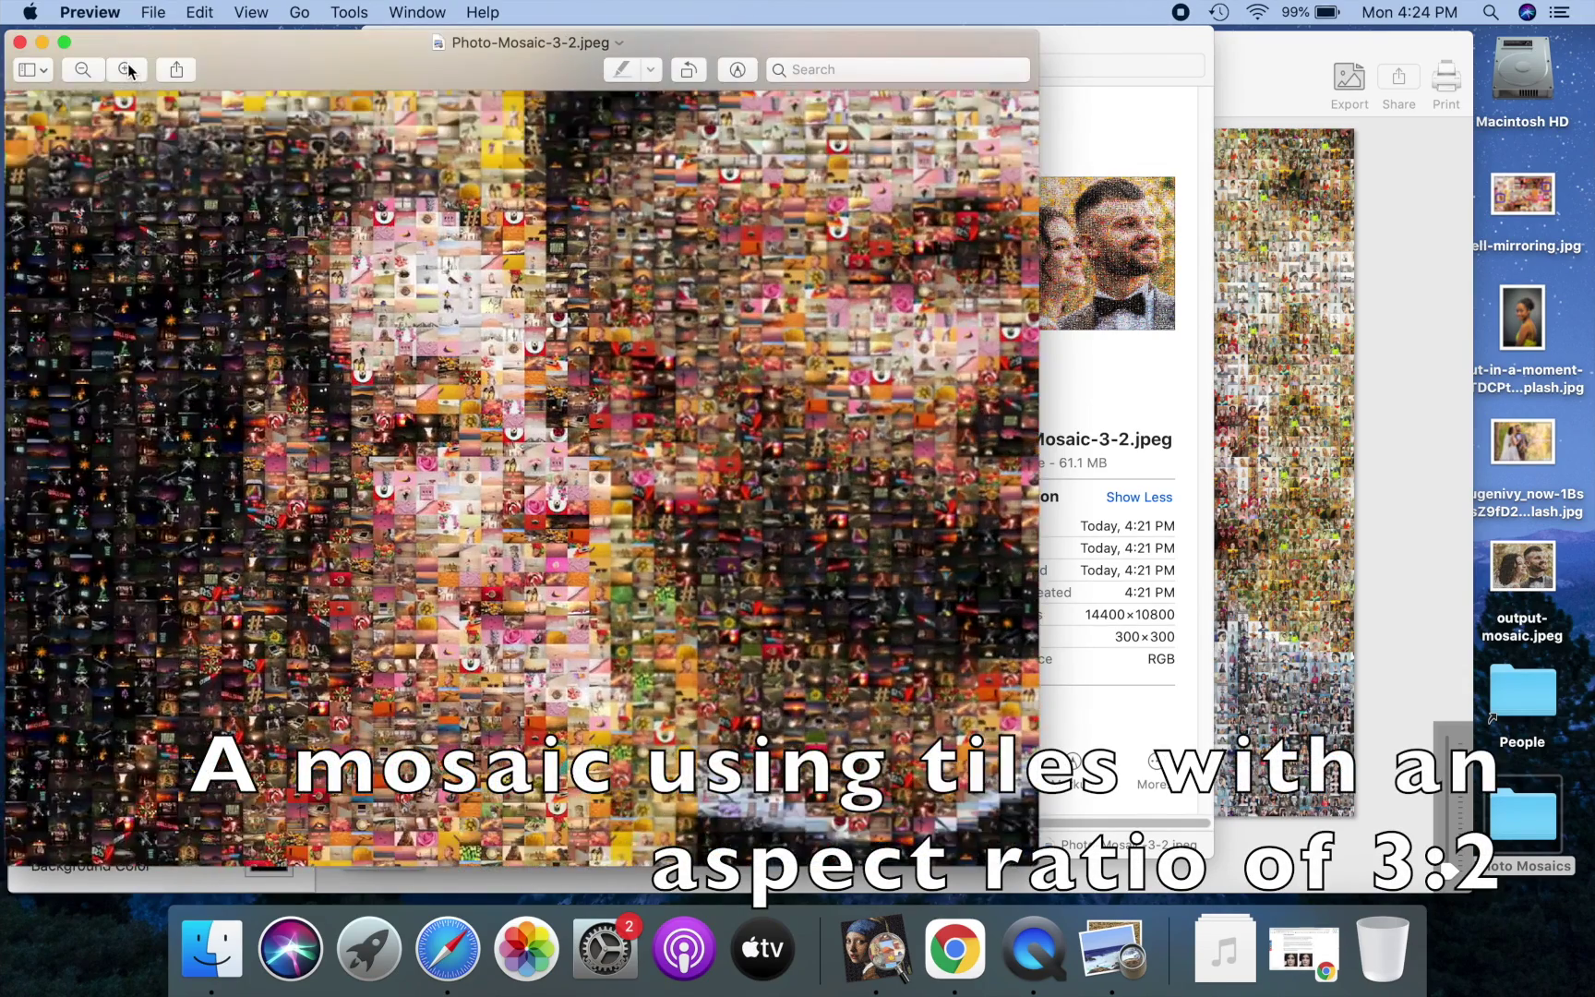
click(127, 65)
click(128, 64)
click(127, 64)
click(128, 64)
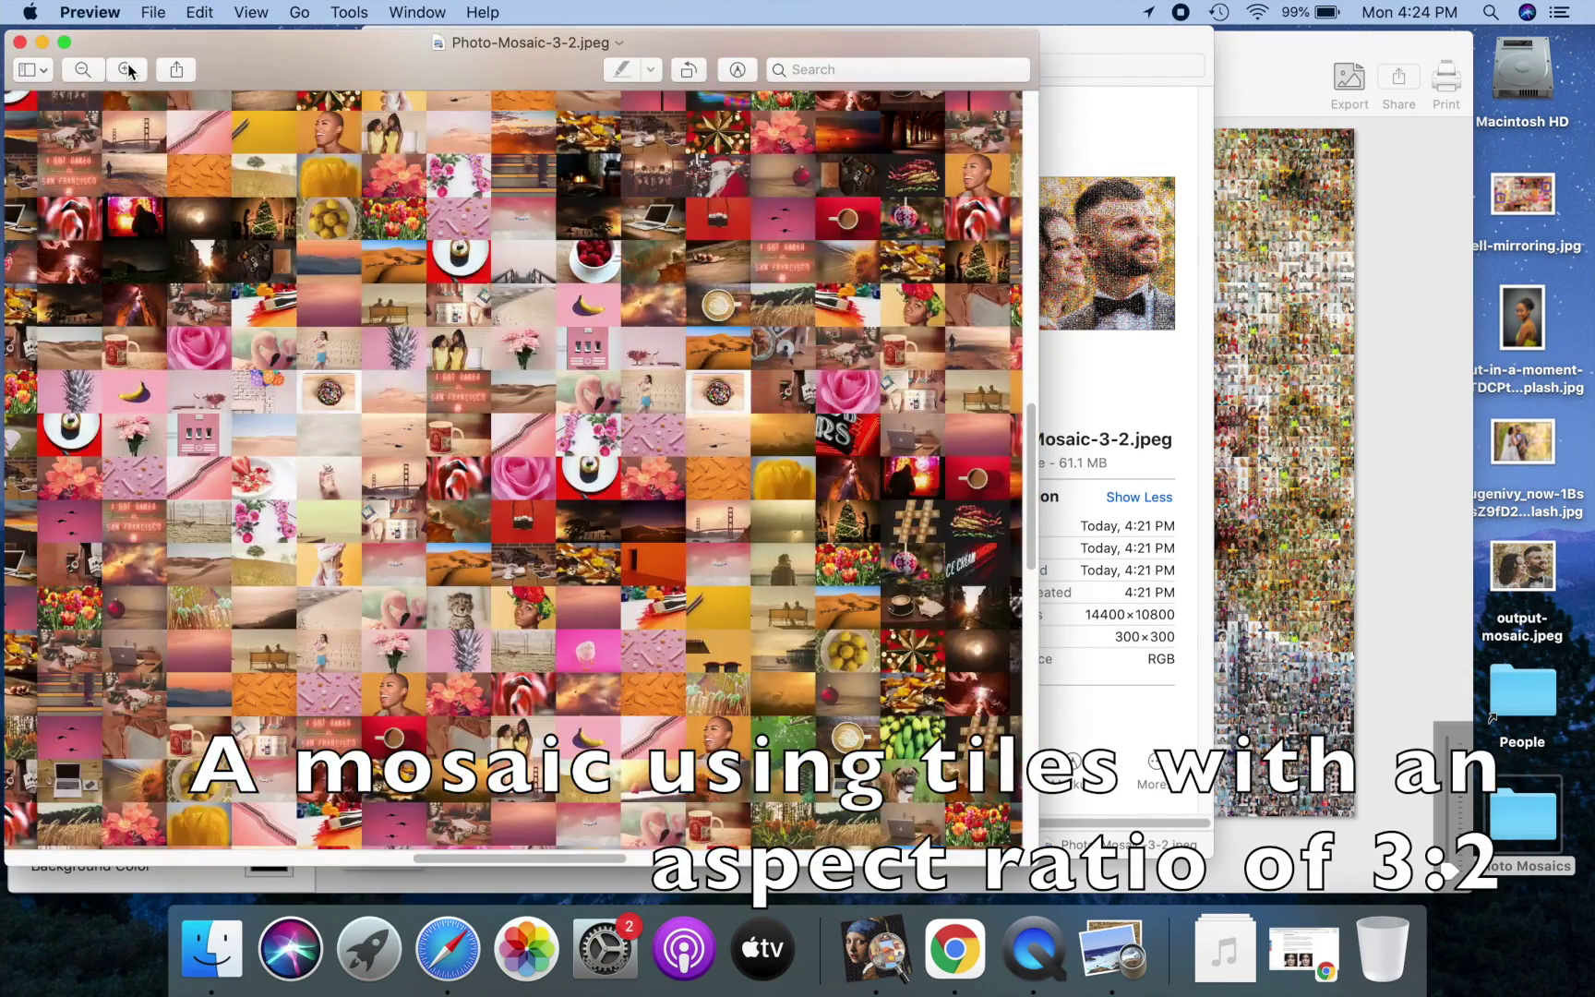
click(127, 64)
click(127, 64)
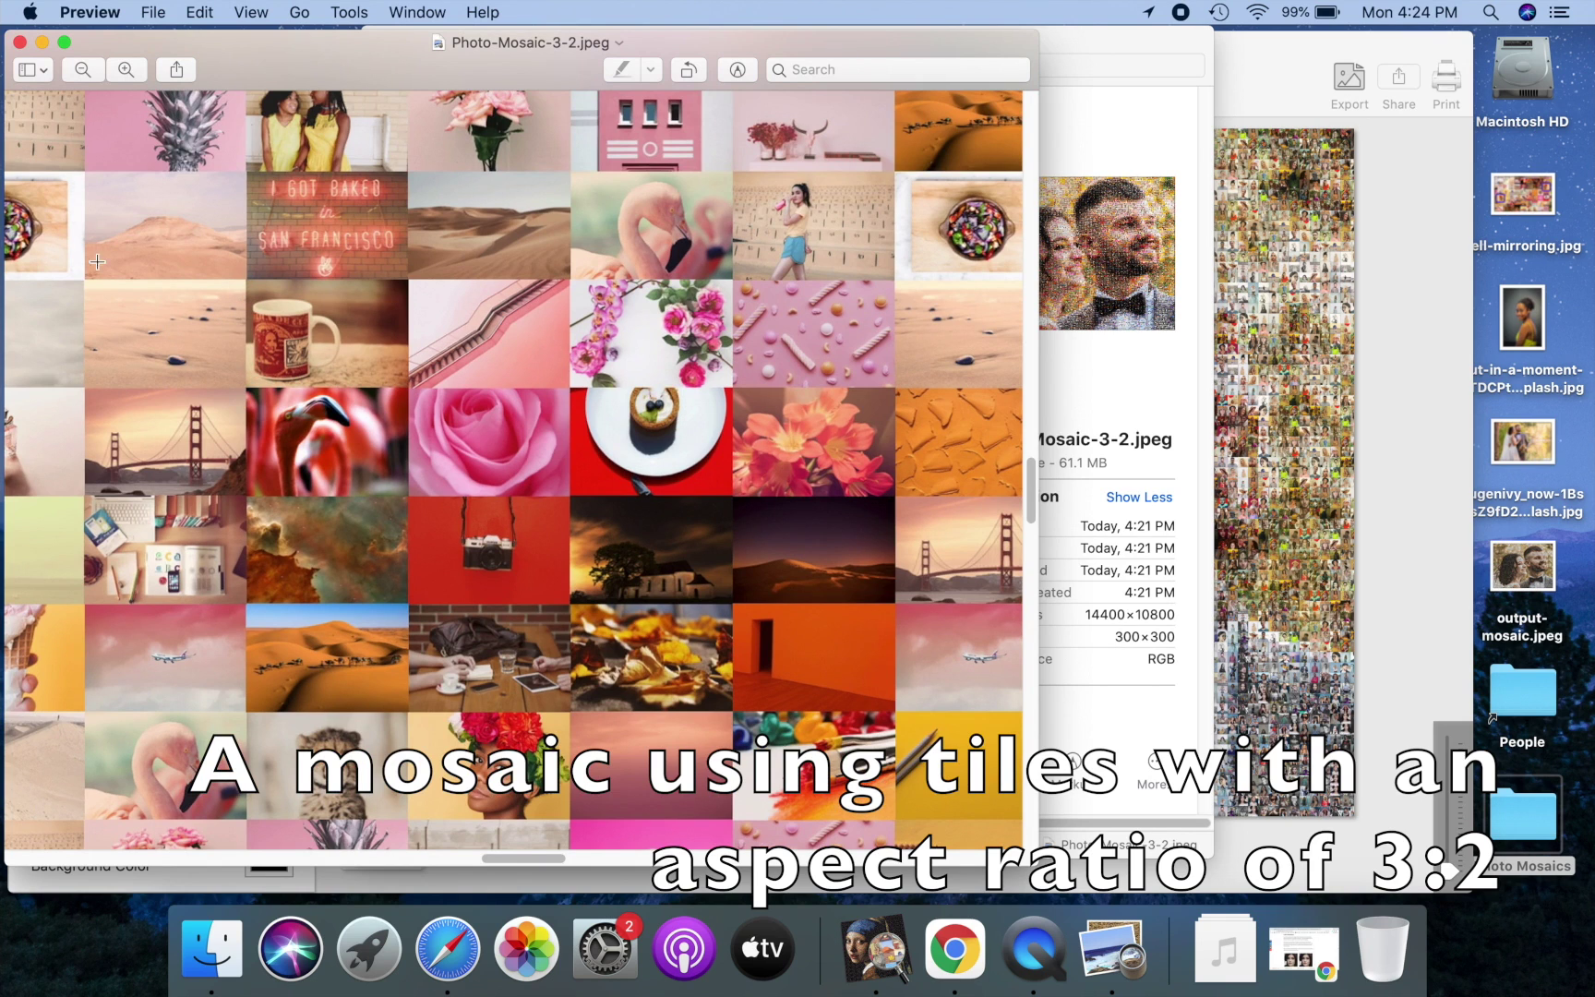
Step: View the whole 3:2 example mosaic again, and close both the picture and the Photo Mosaics folder window
click(83, 72)
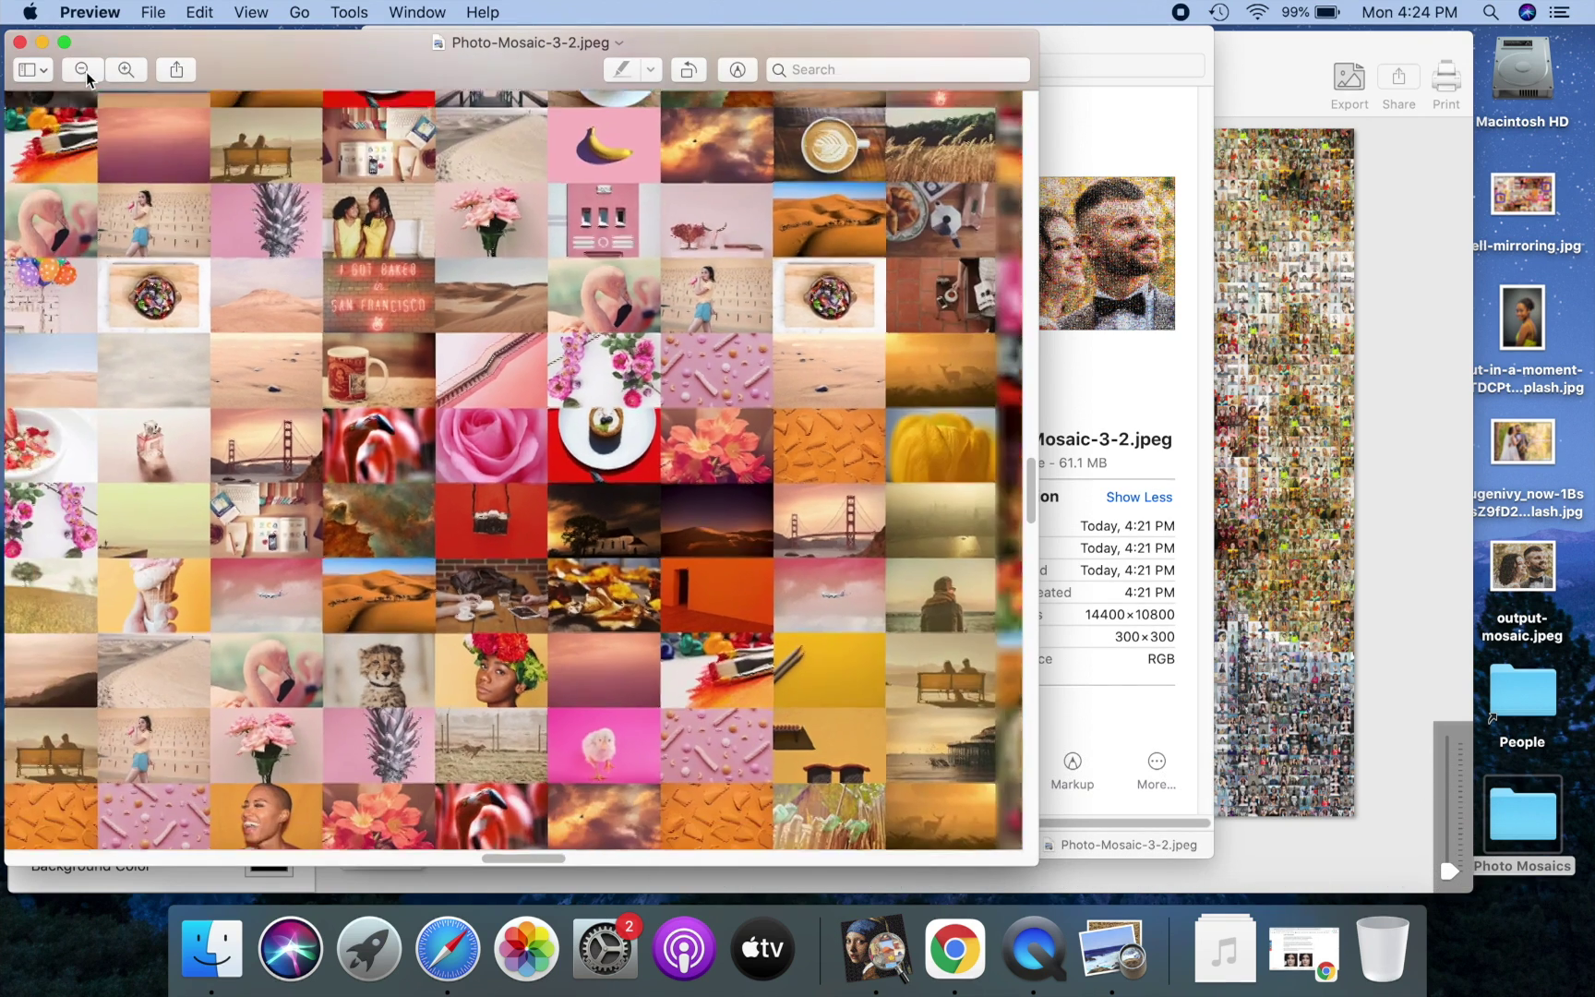
click(83, 71)
click(83, 72)
click(83, 71)
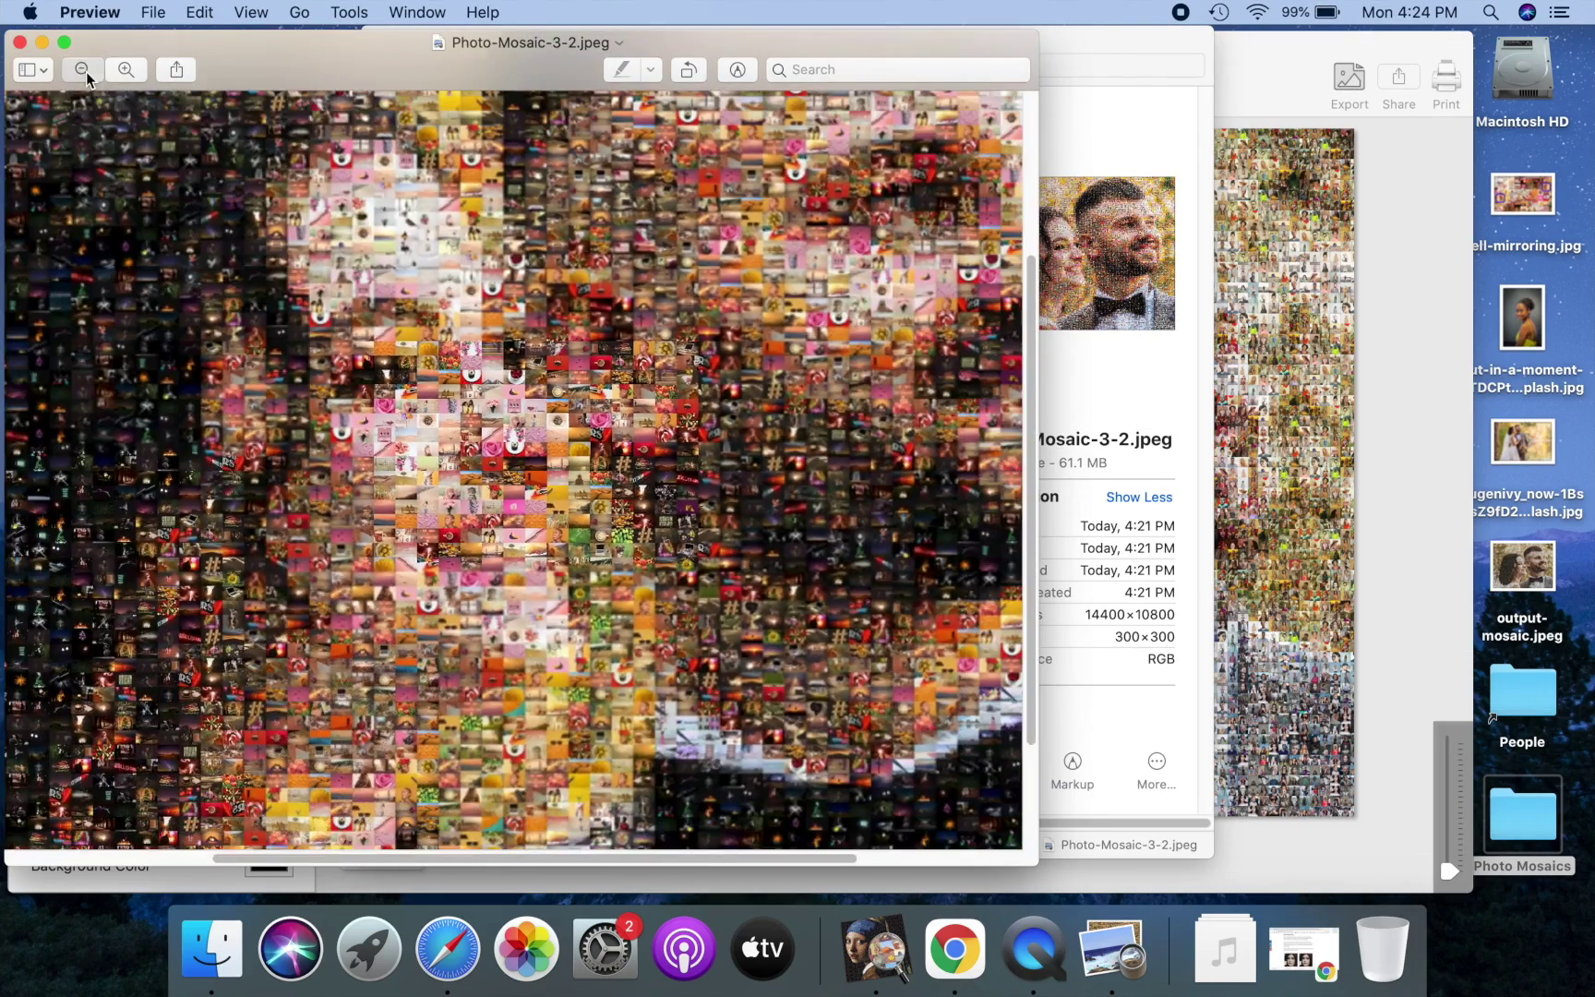
click(83, 71)
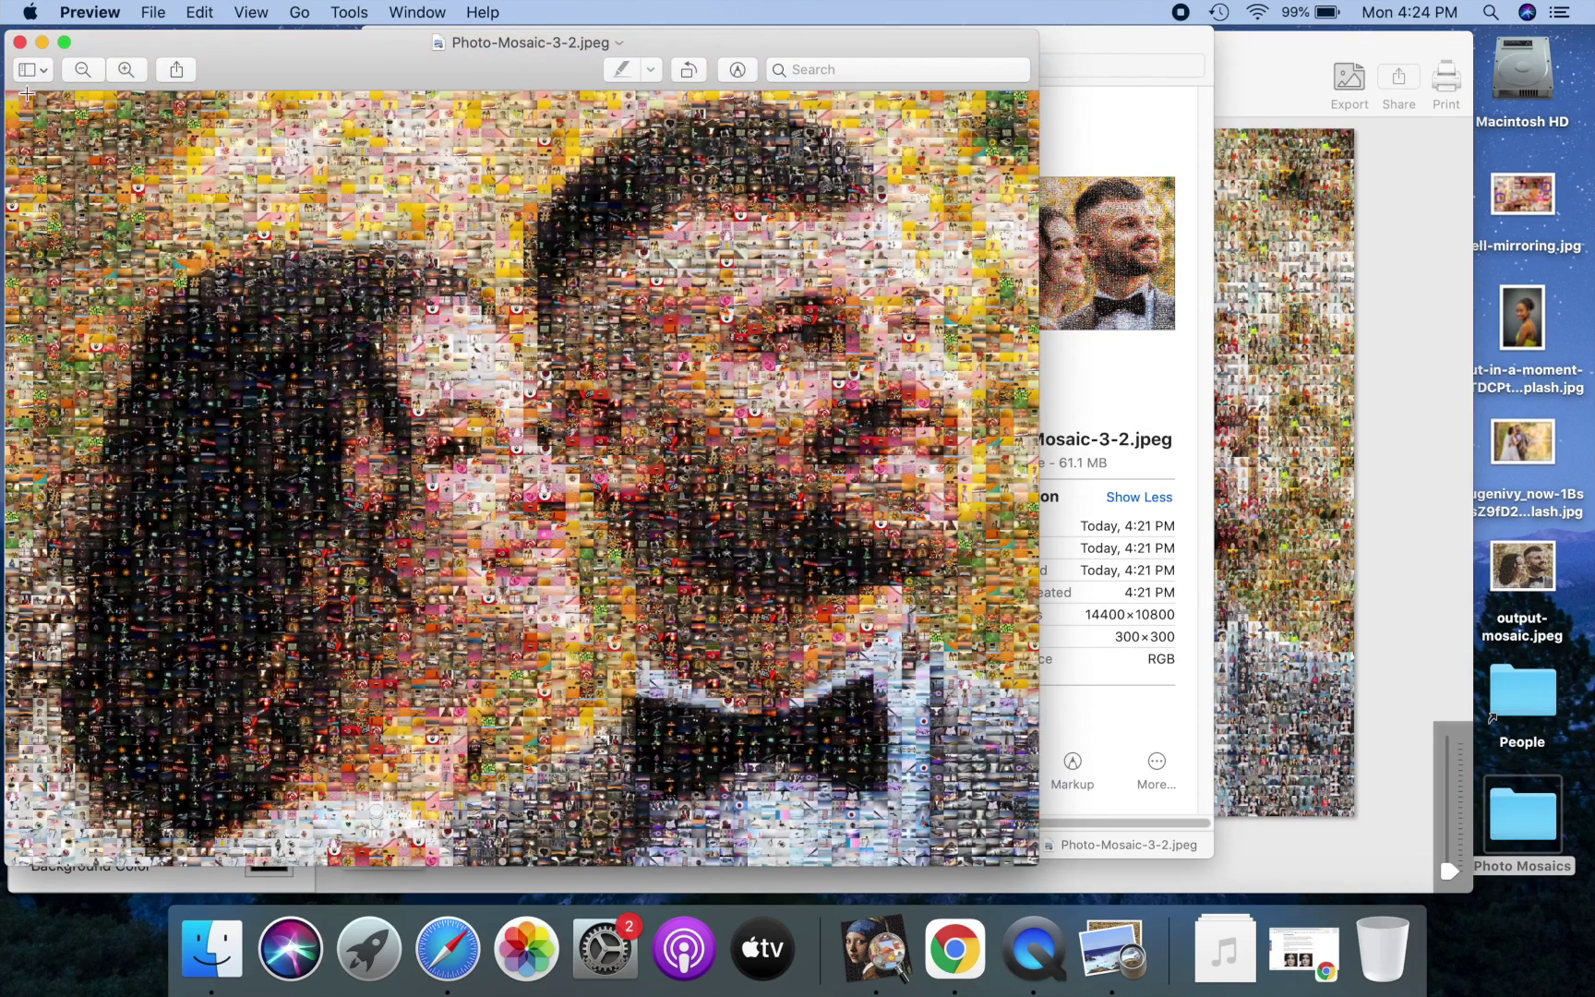
click(19, 42)
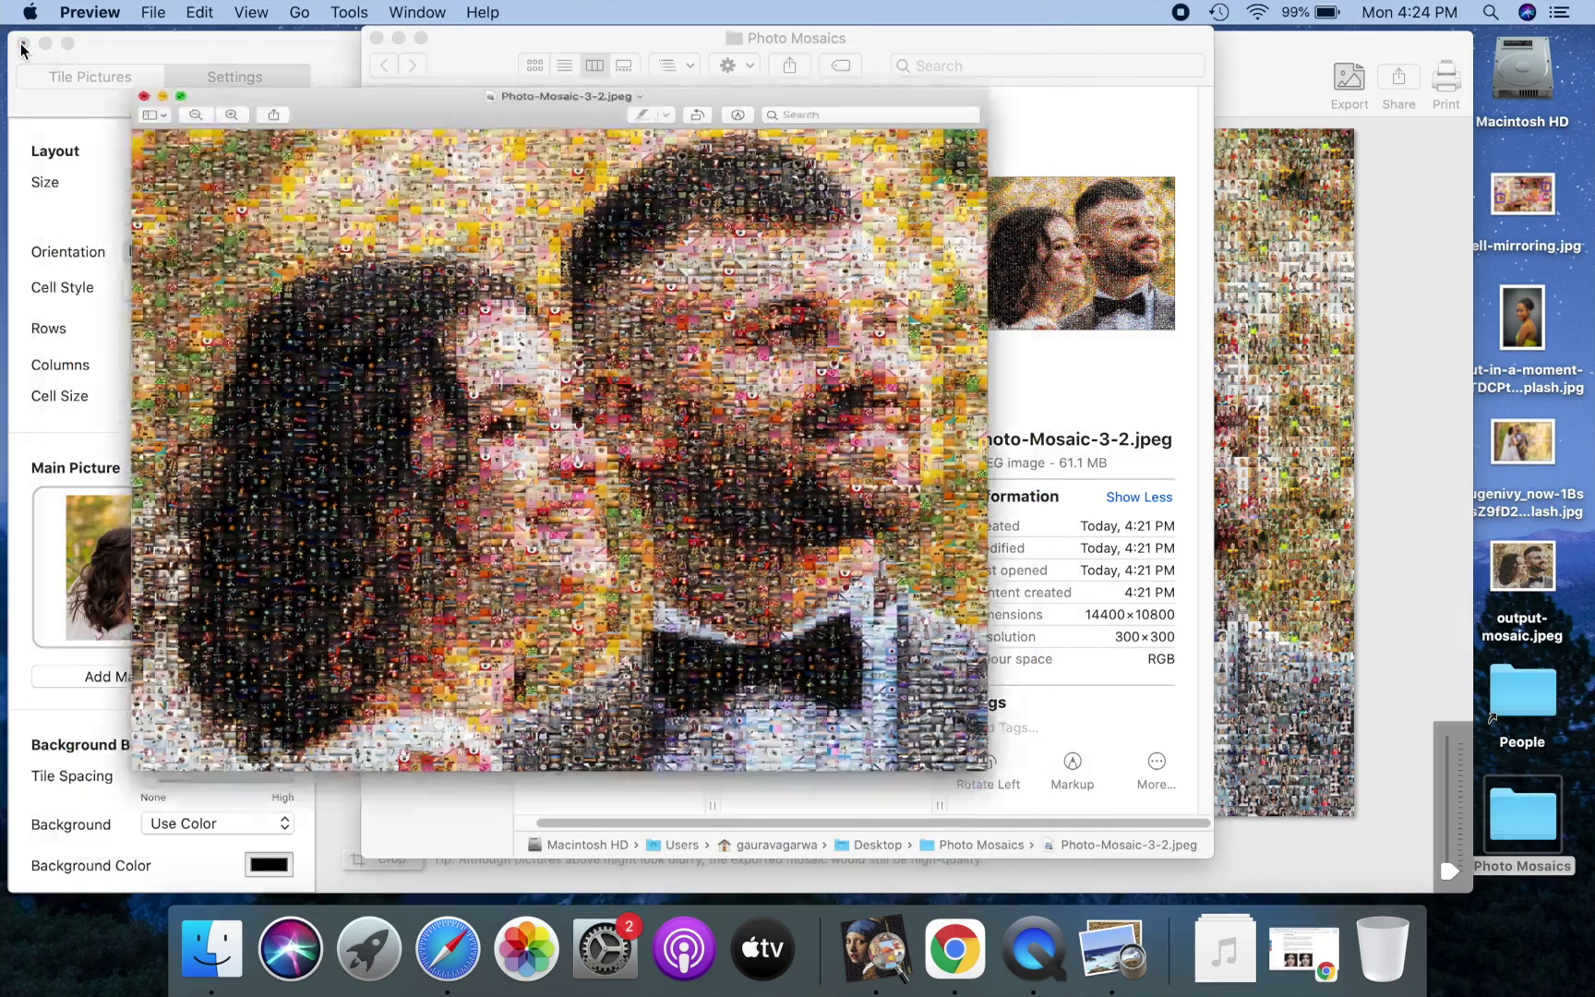
click(377, 38)
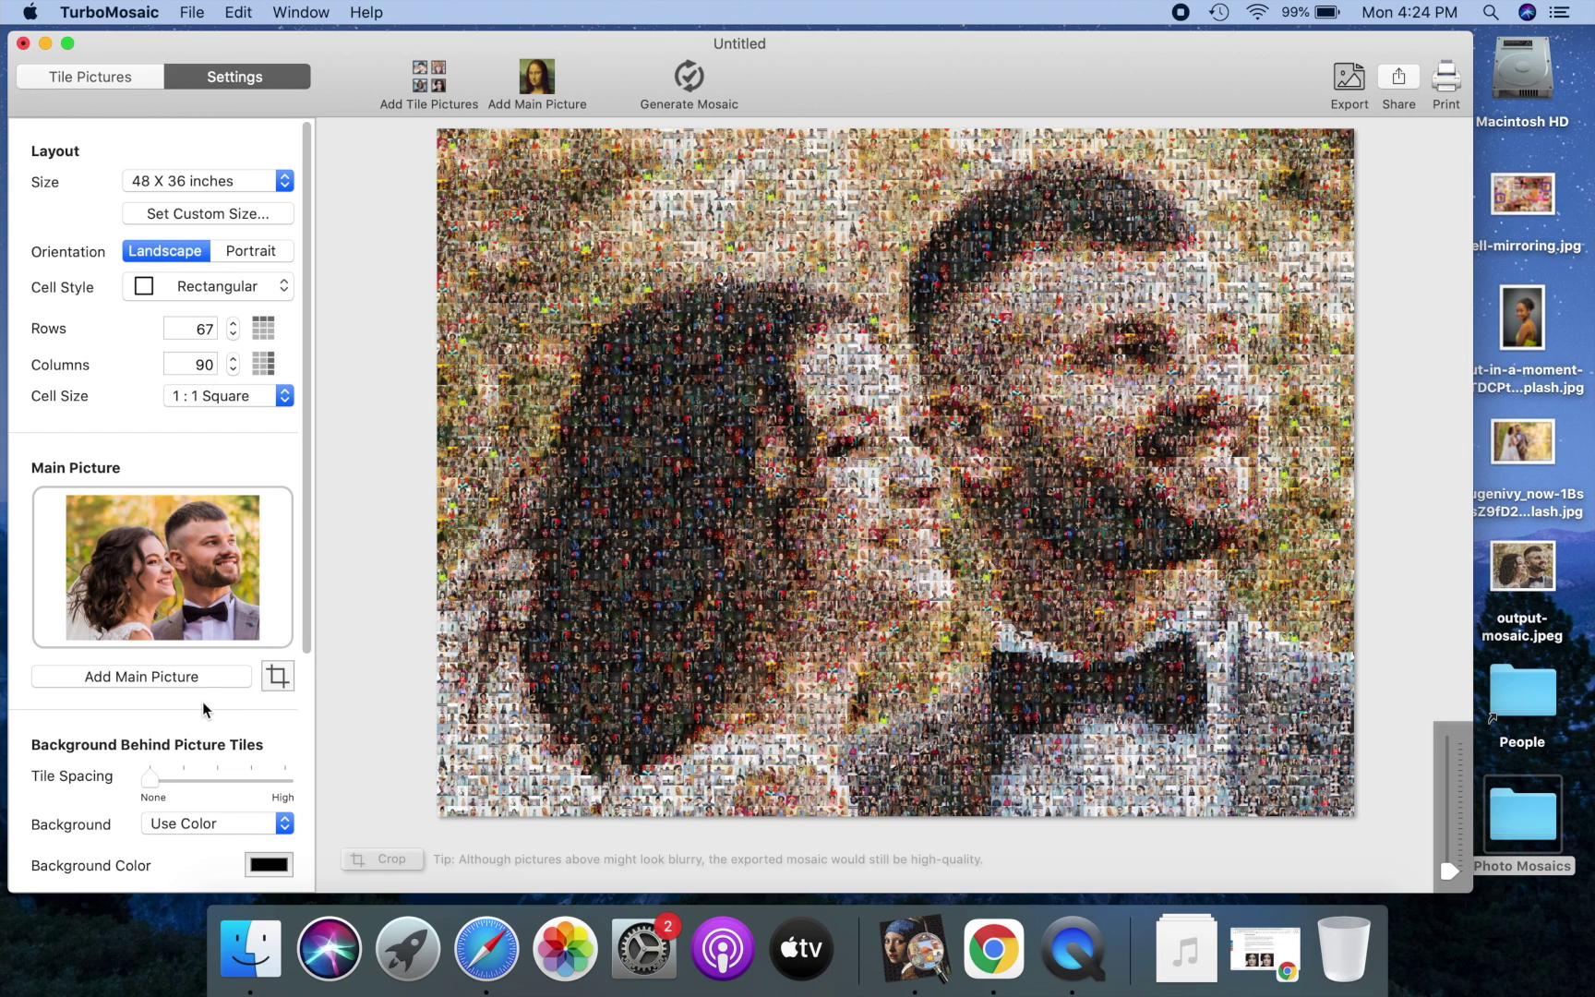
Step: With the tiles enlarged, increase the tile spacing stepwise from none to the highest setting
scroll(202, 702, down, 5)
scroll(204, 701, down, 2)
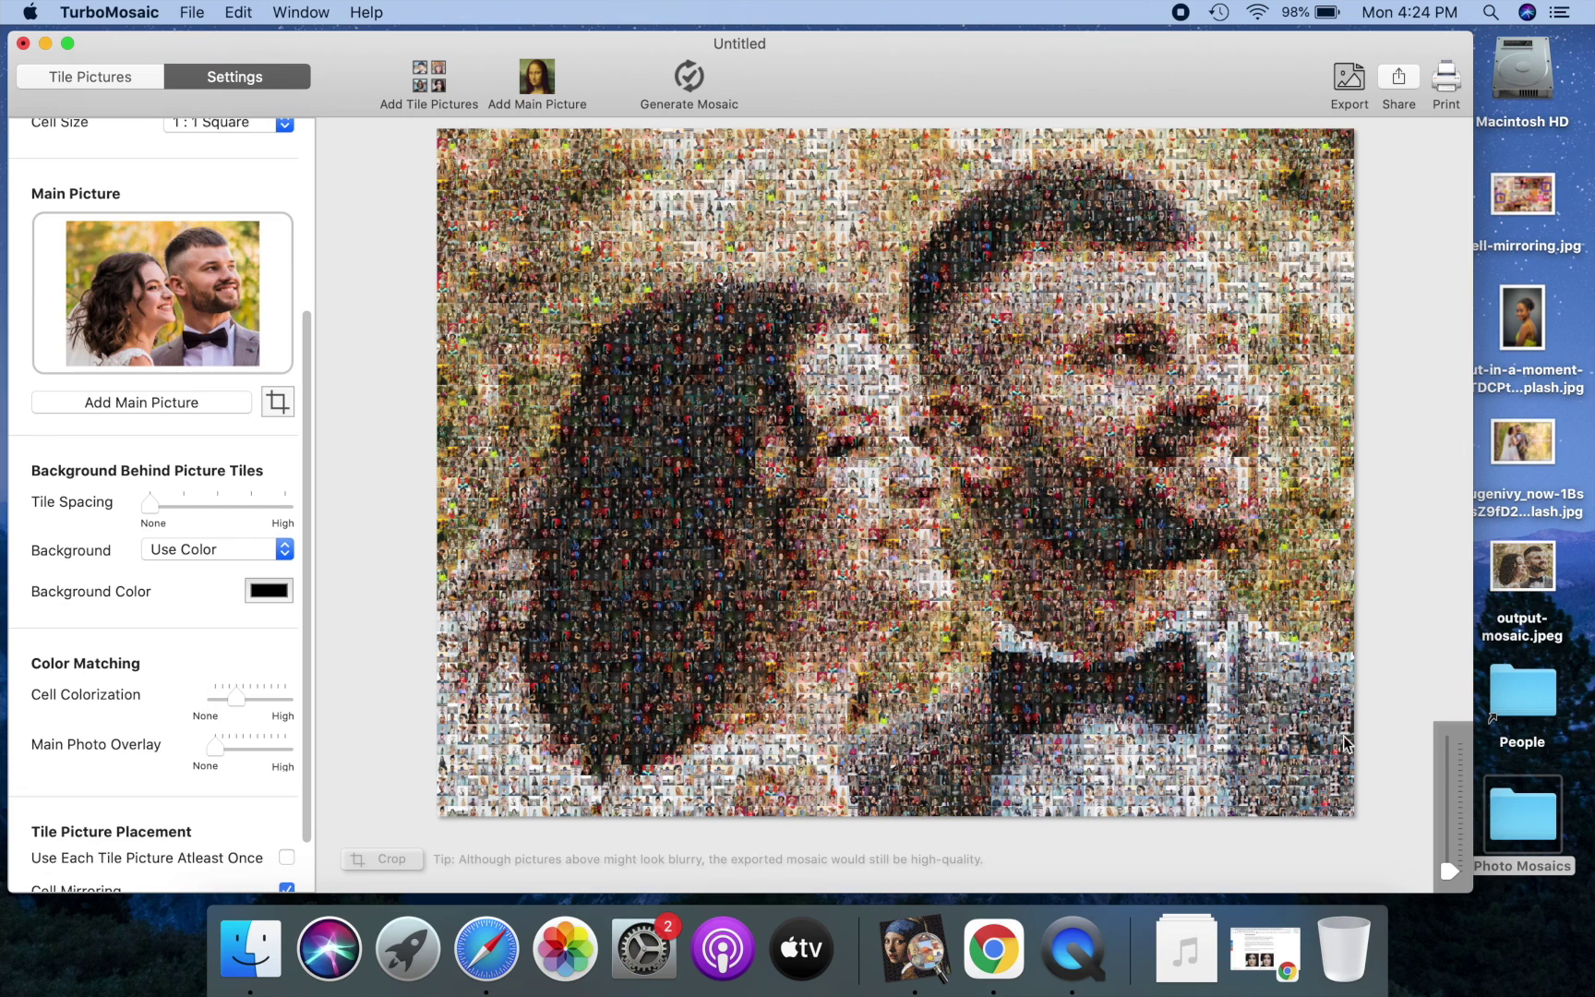
click(1451, 750)
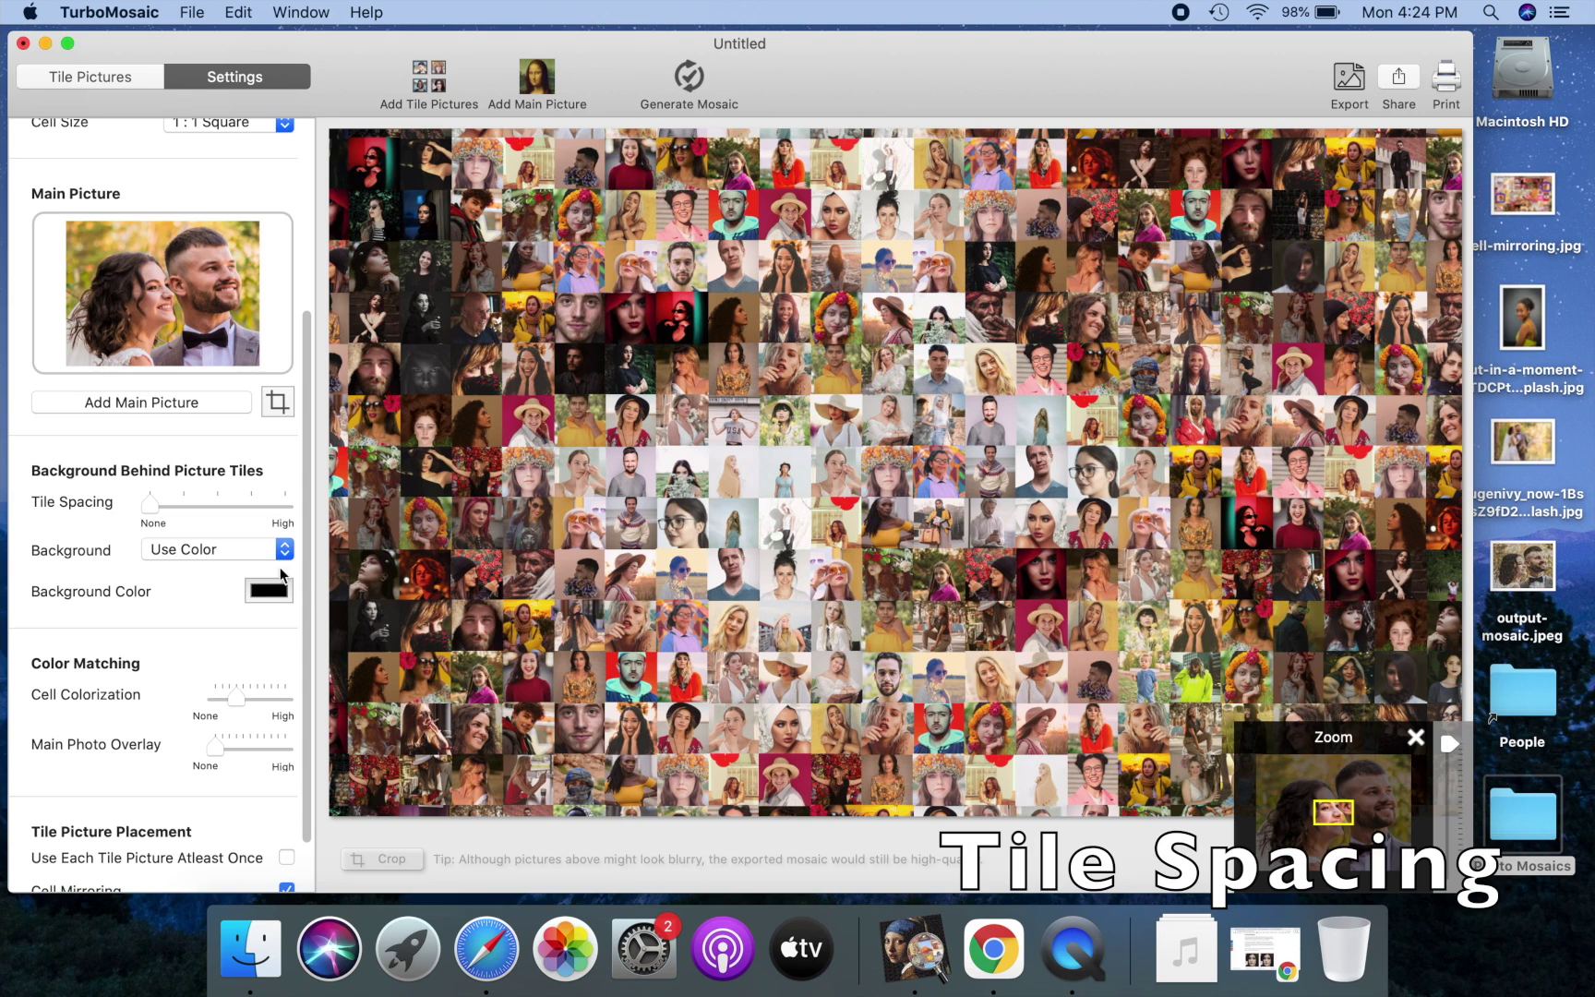
click(183, 506)
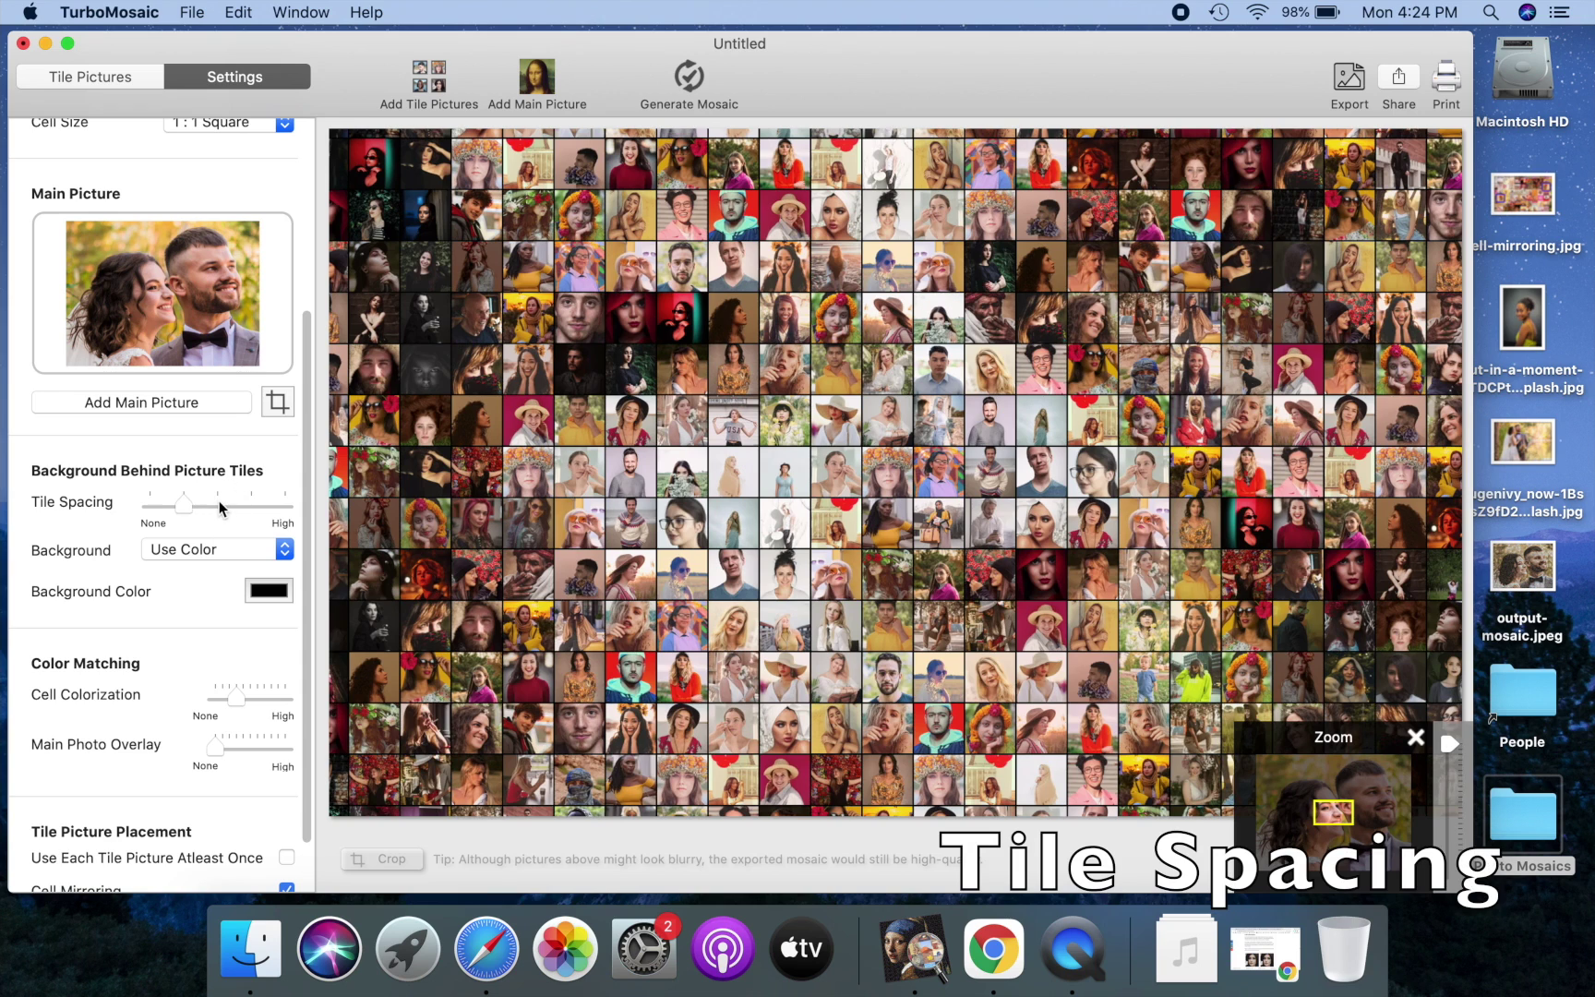
click(220, 503)
click(250, 503)
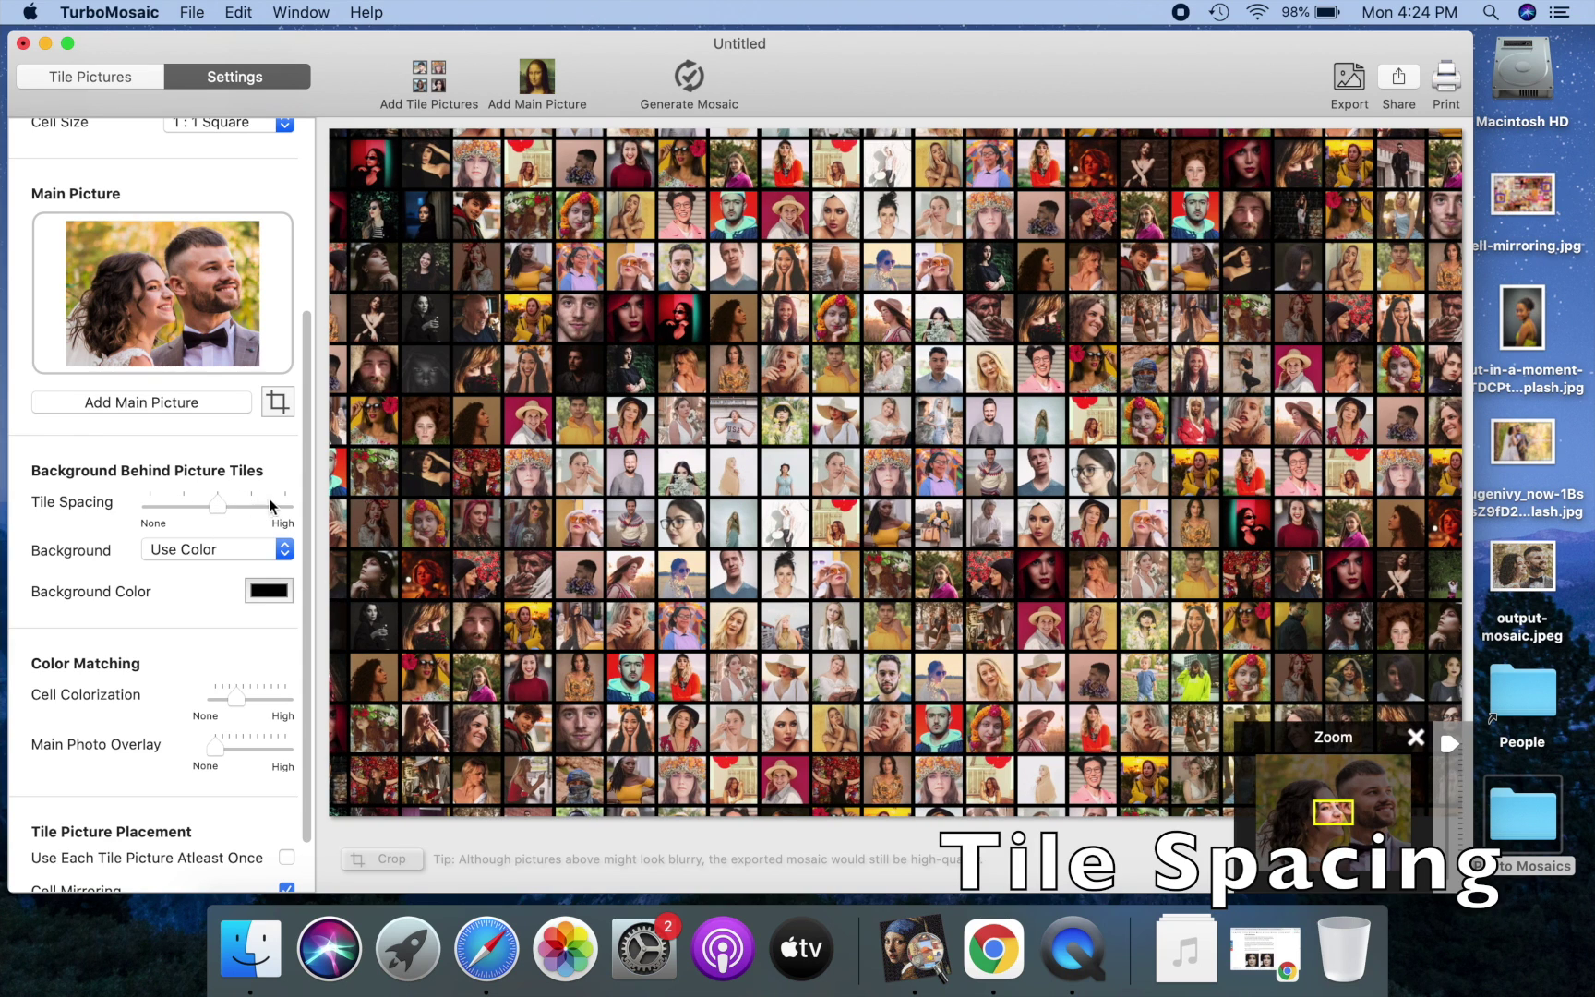
click(285, 506)
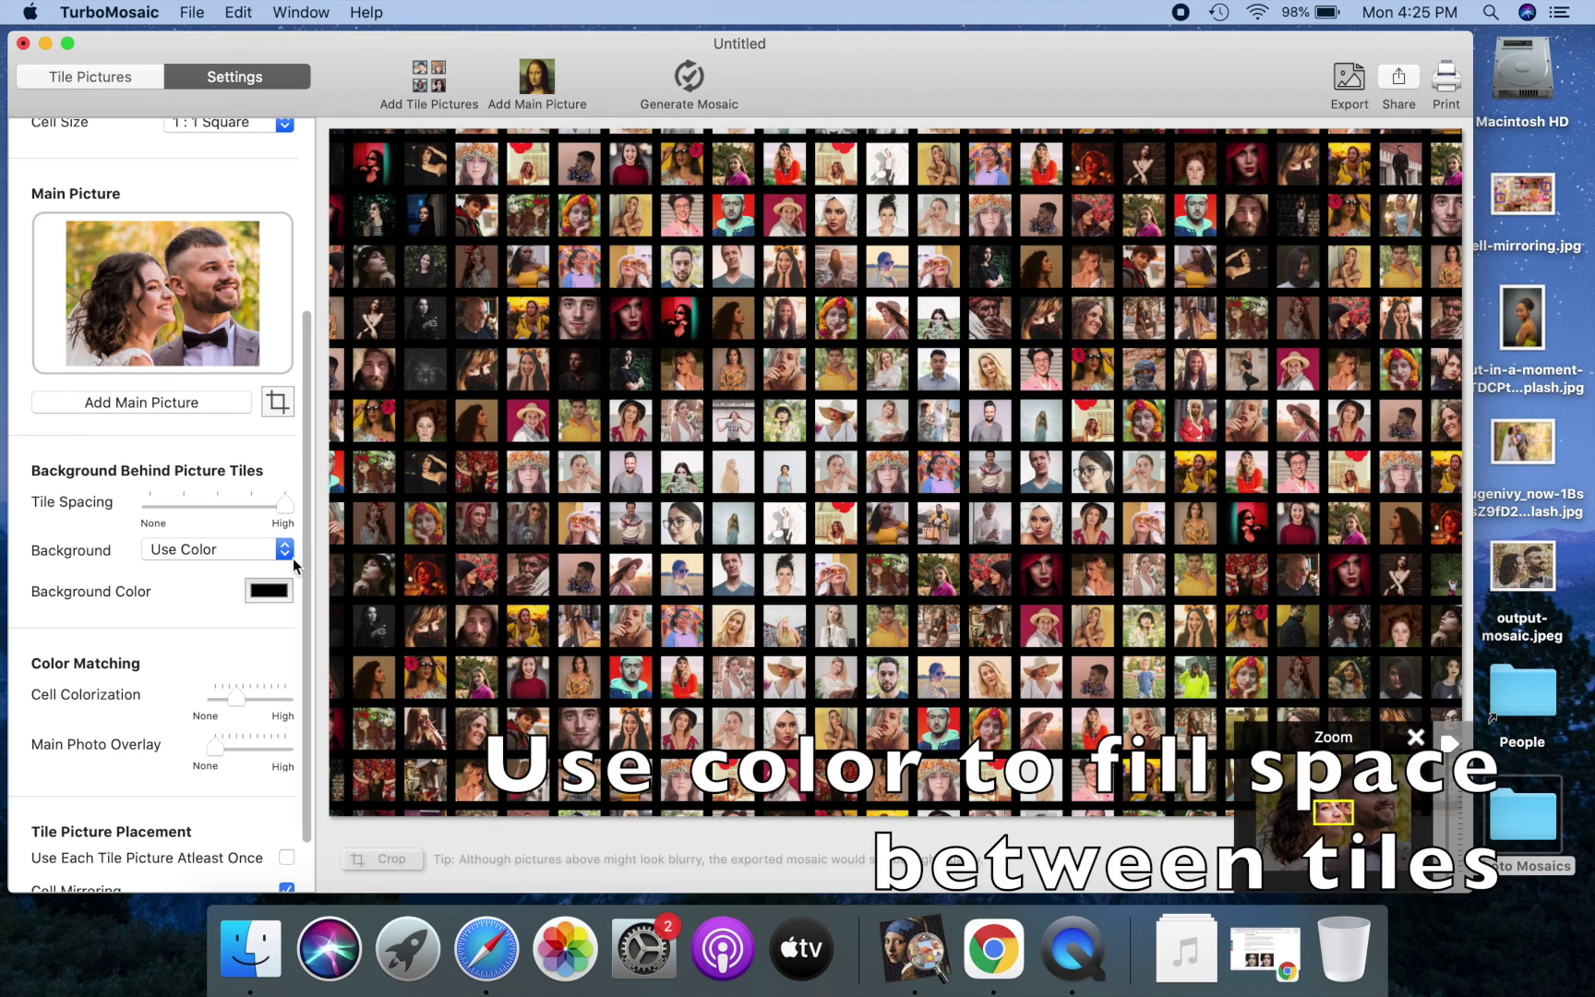
Step: Set the background color between the tiles to white and view the whole mosaic
click(263, 591)
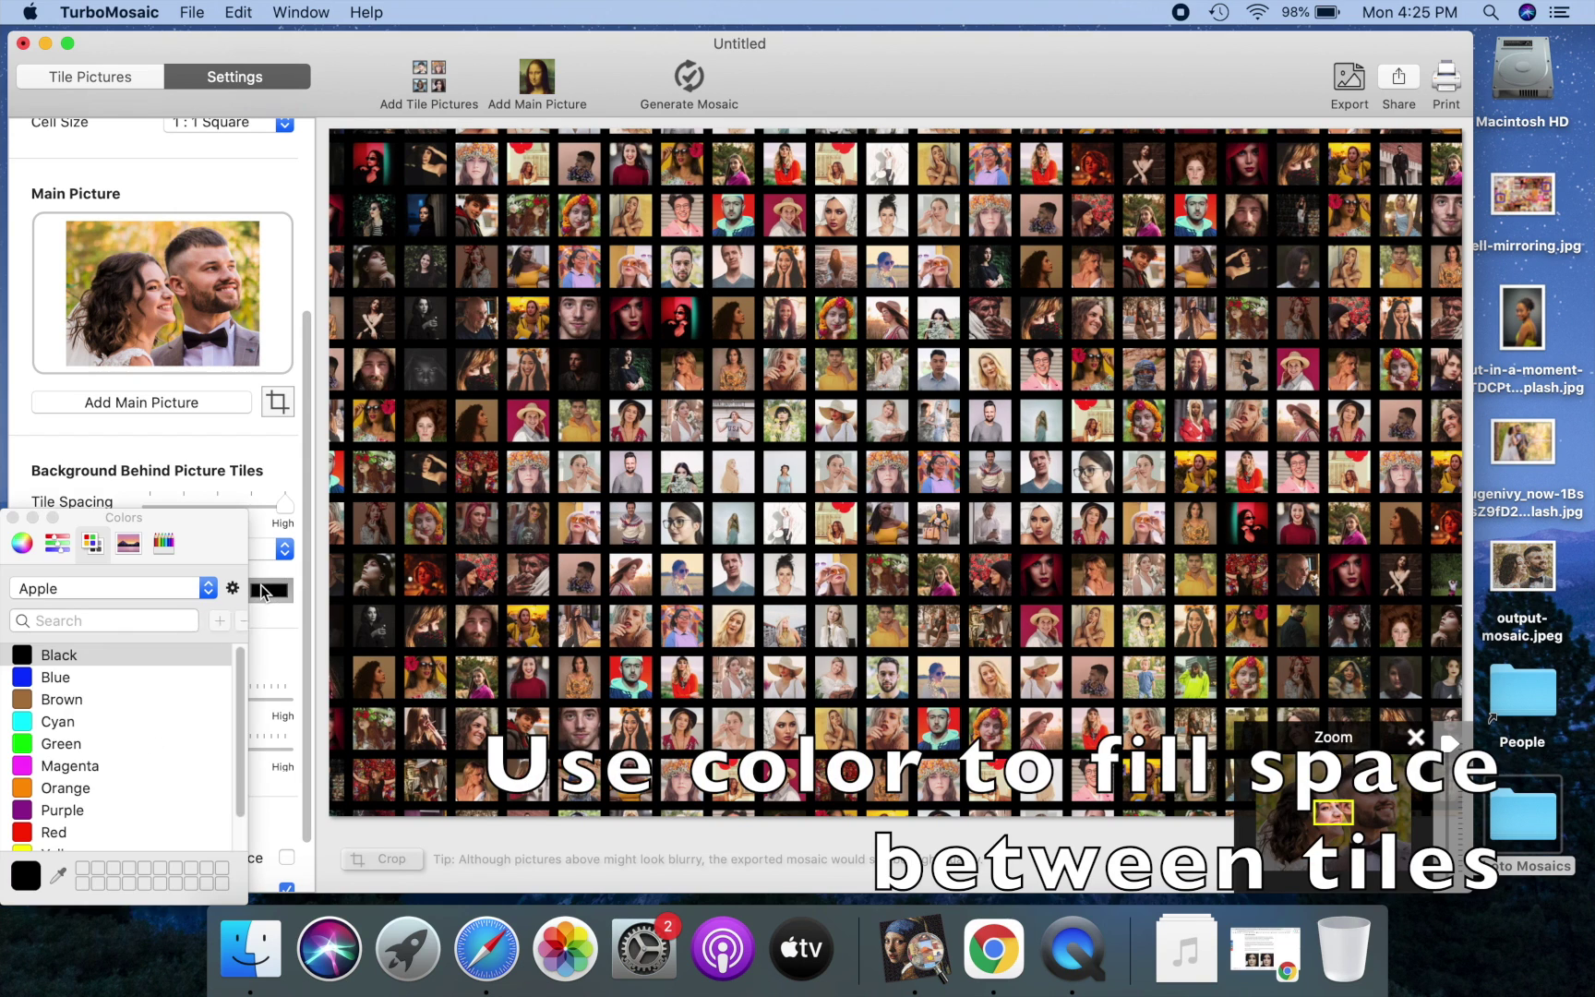
scroll(176, 729, down, 2)
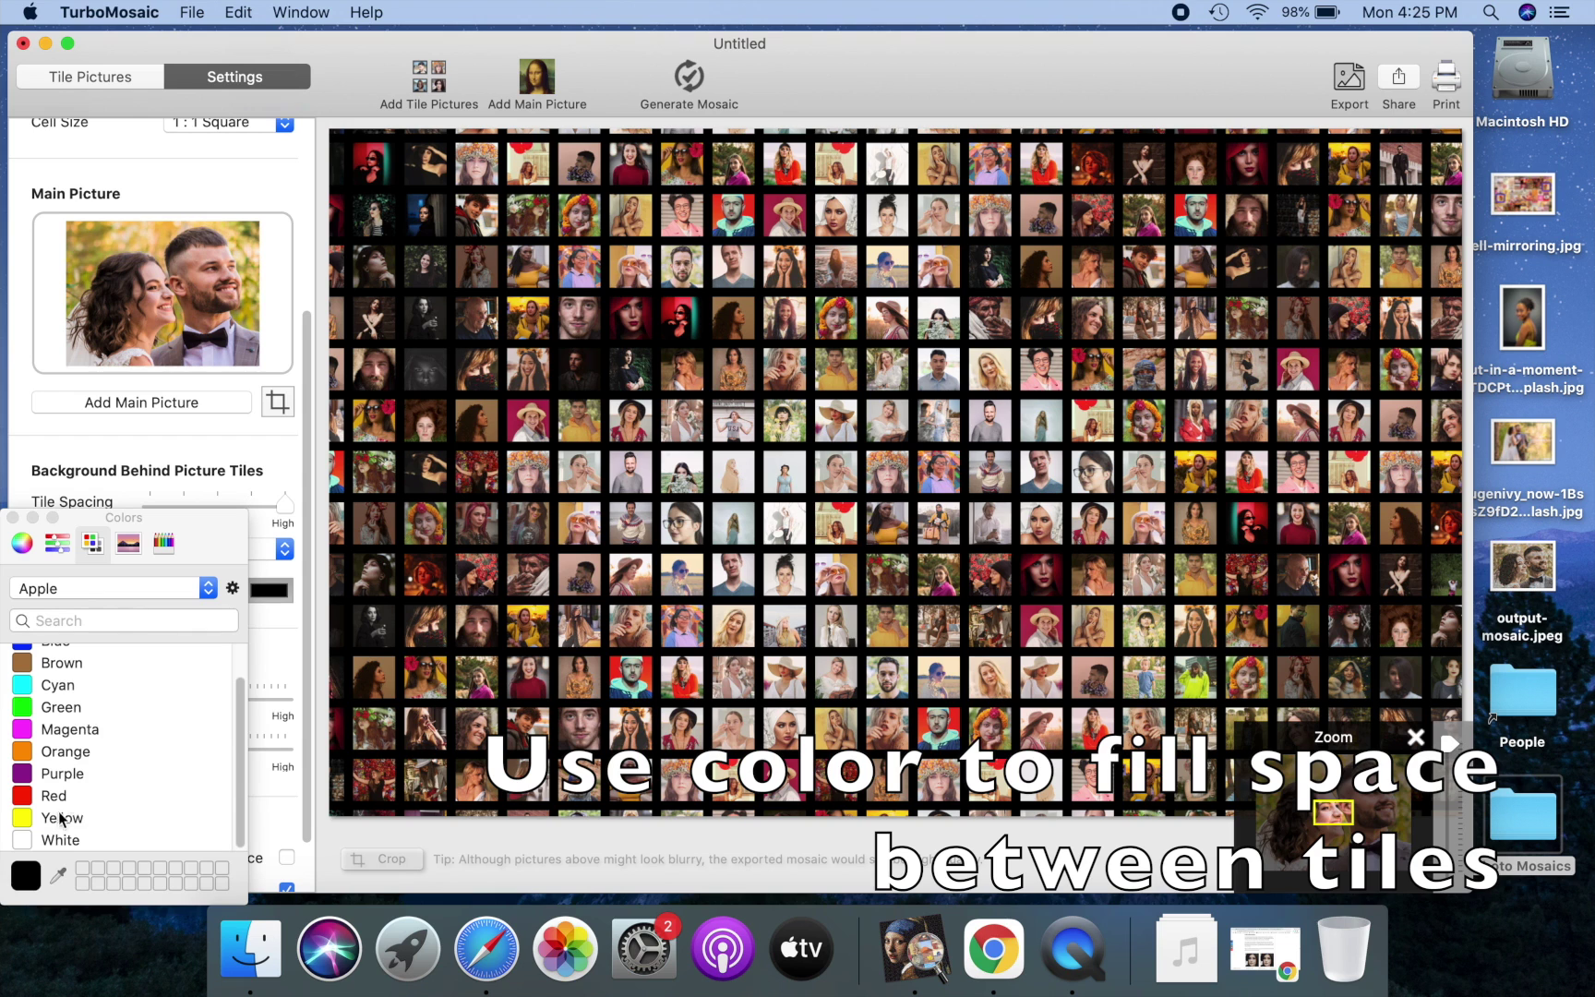
click(29, 842)
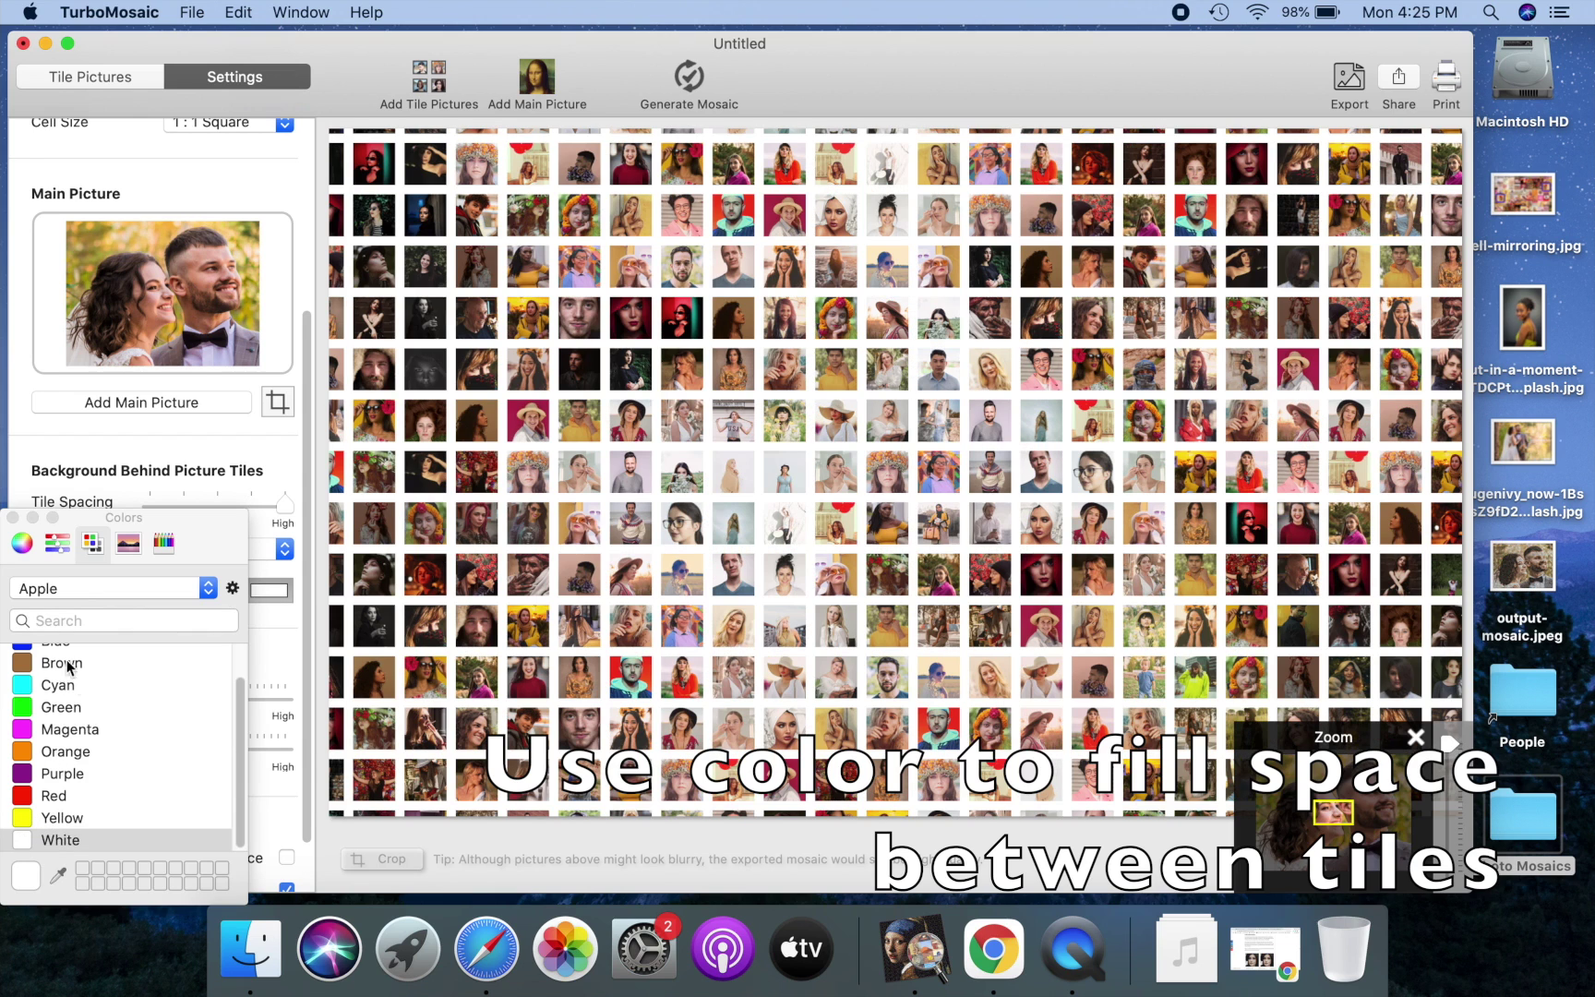
click(14, 517)
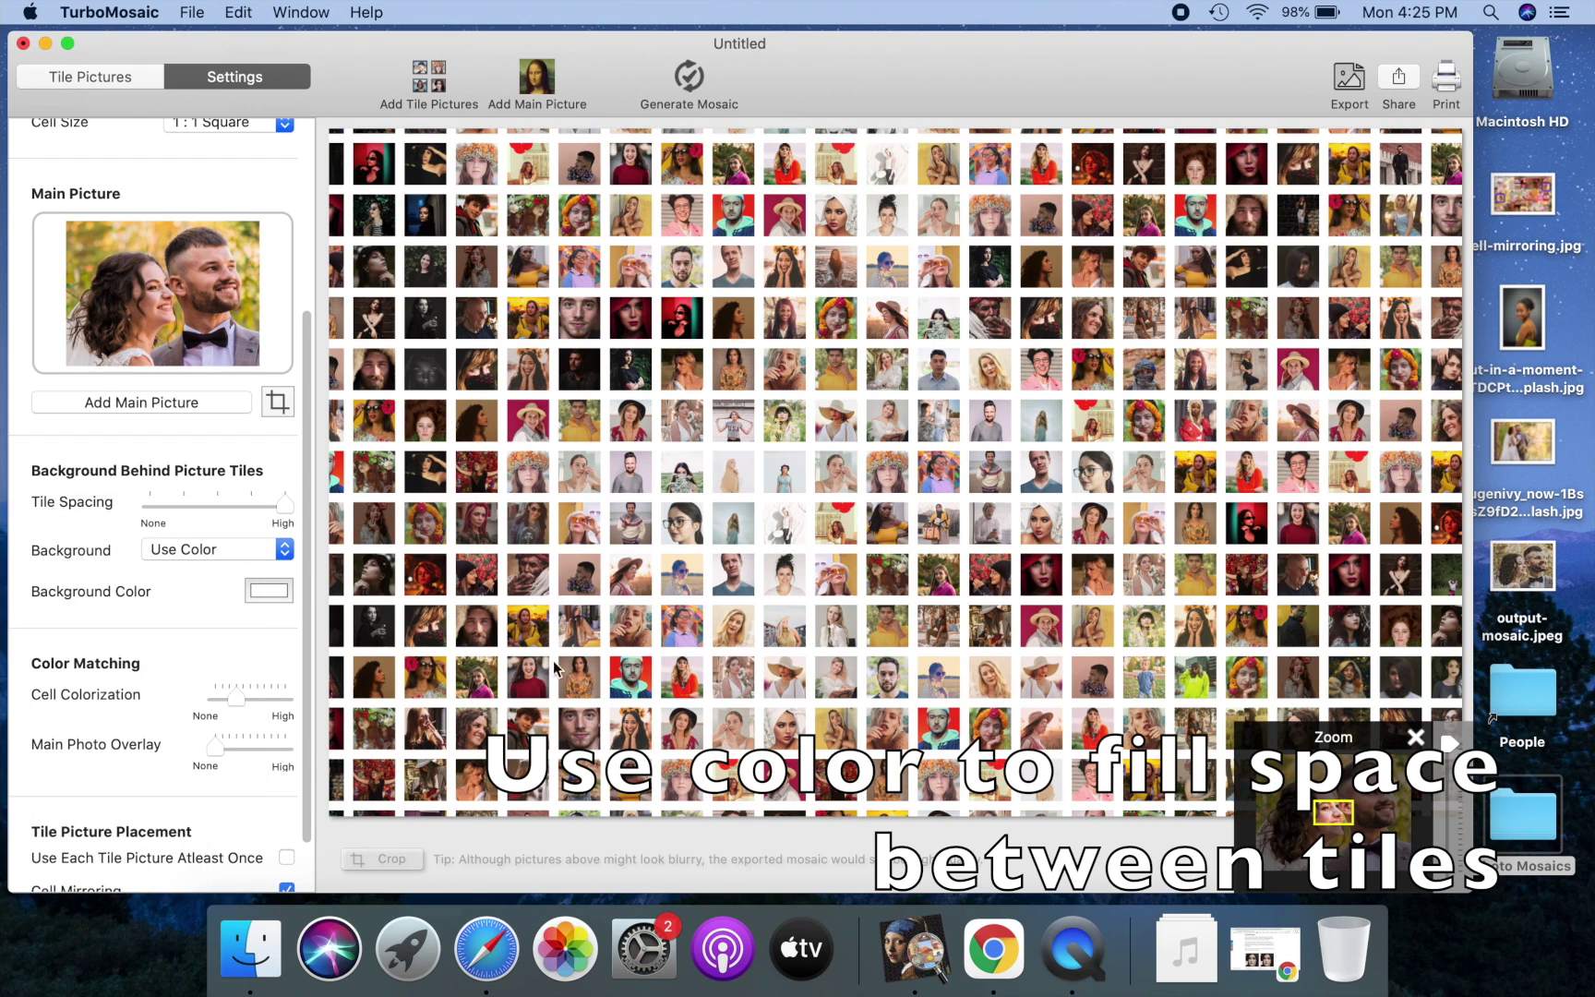
click(1415, 739)
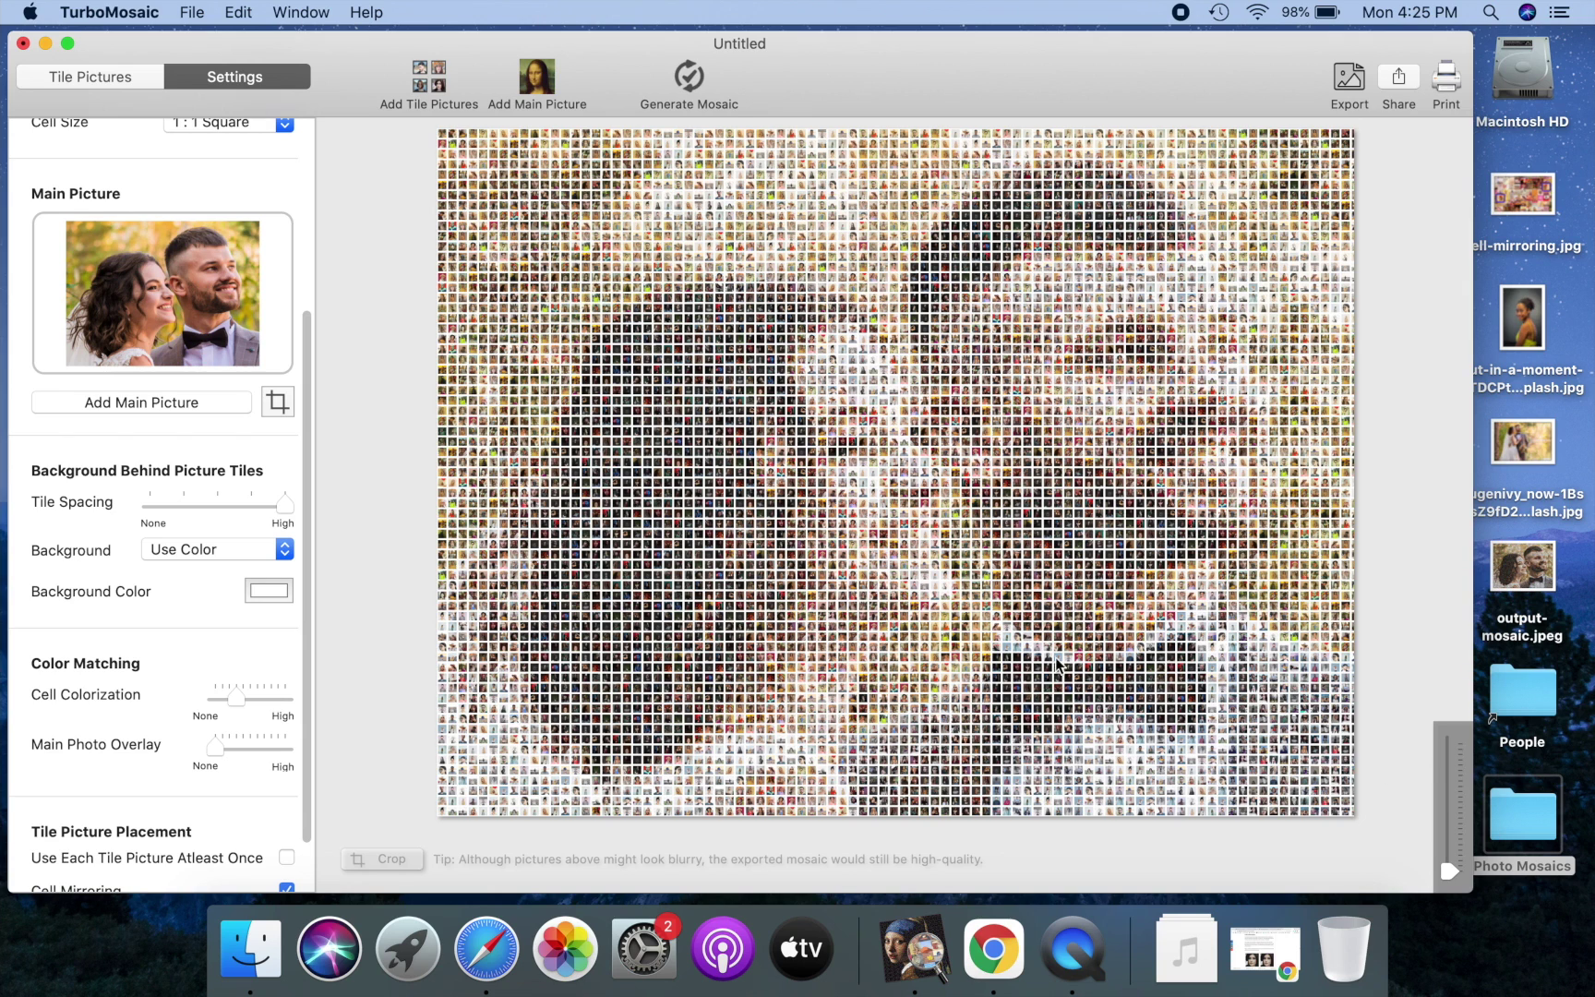
Step: Use the main picture as the background behind the tiles, inspect it up close, and view the other background options
click(217, 549)
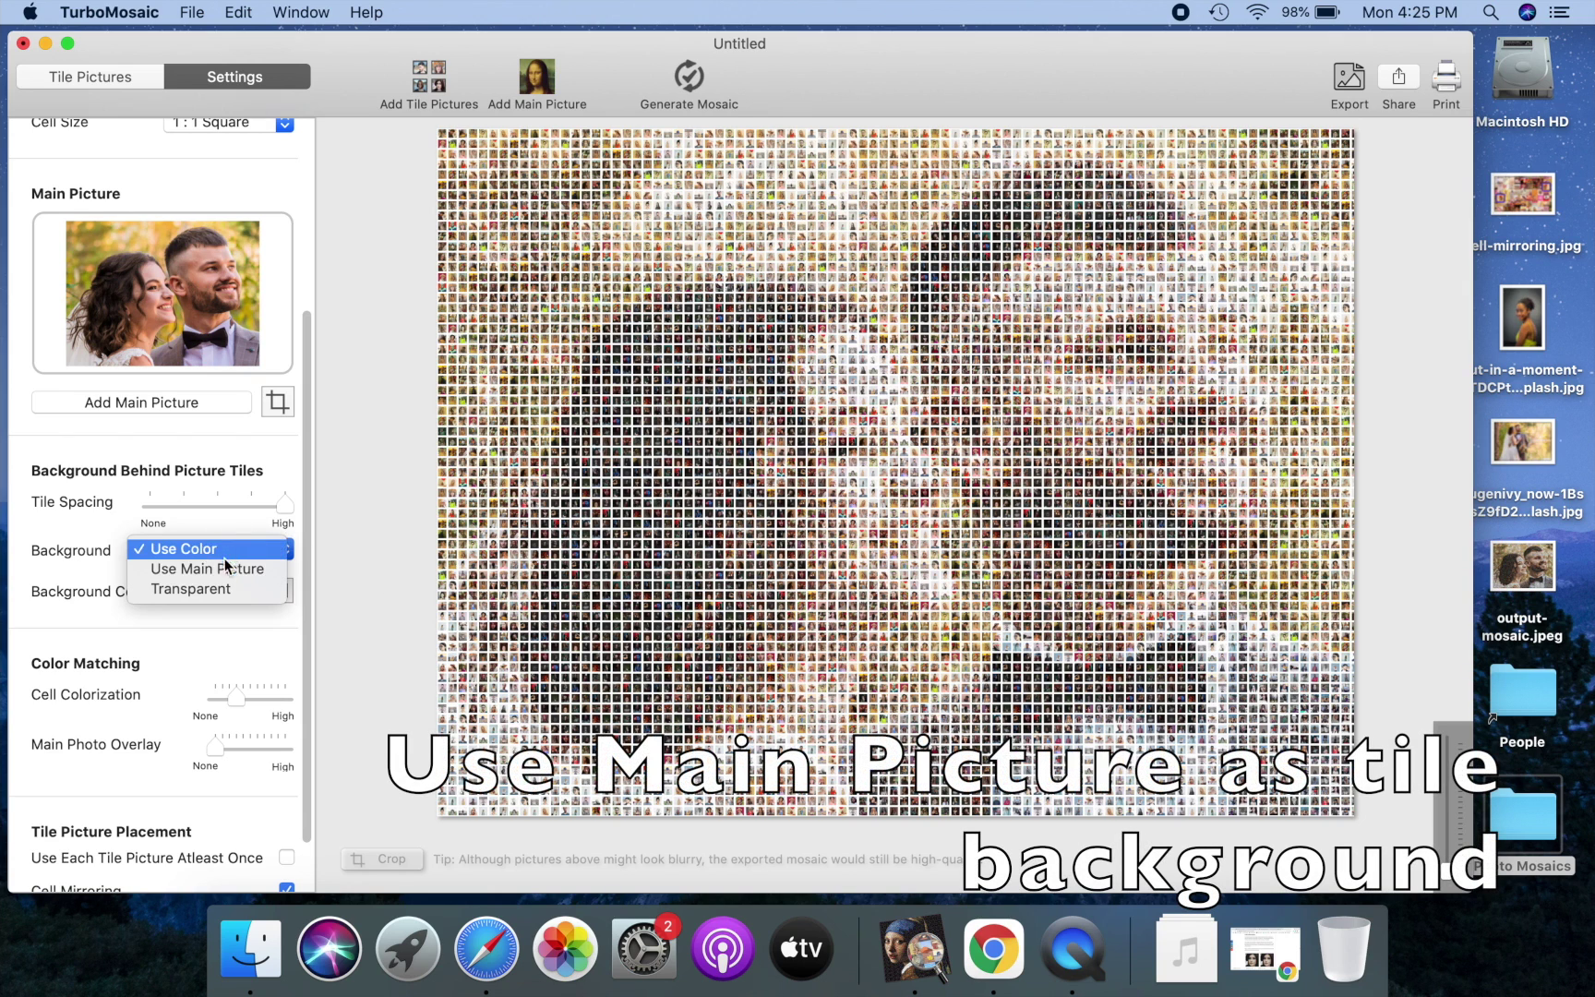
click(221, 568)
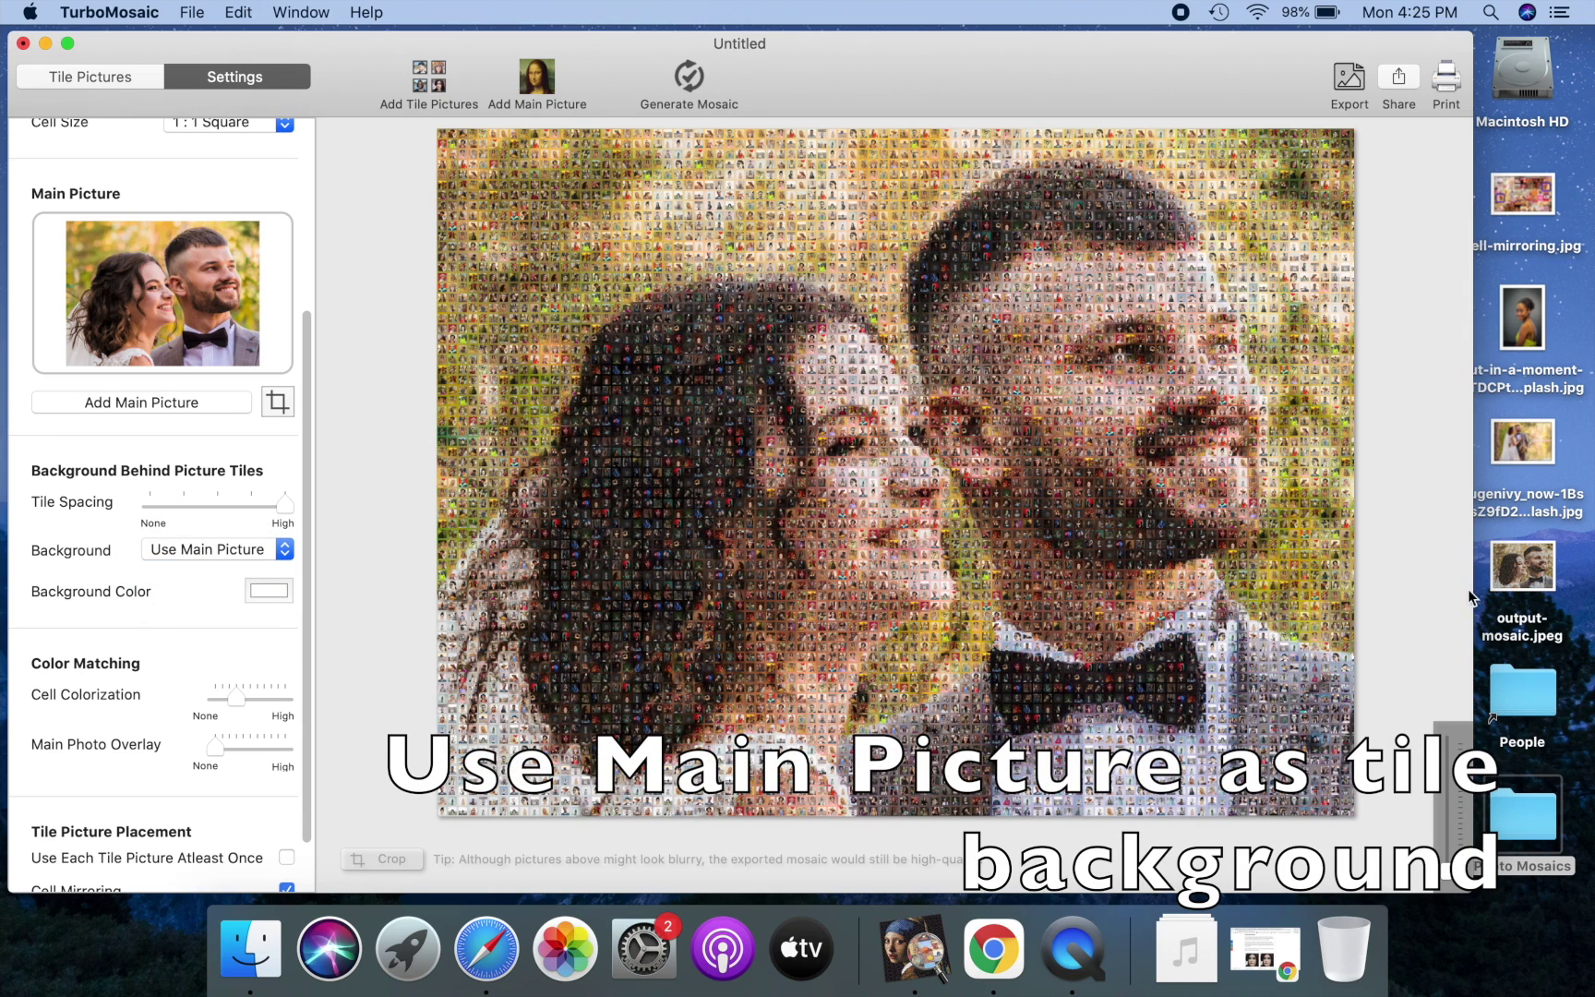
click(1454, 748)
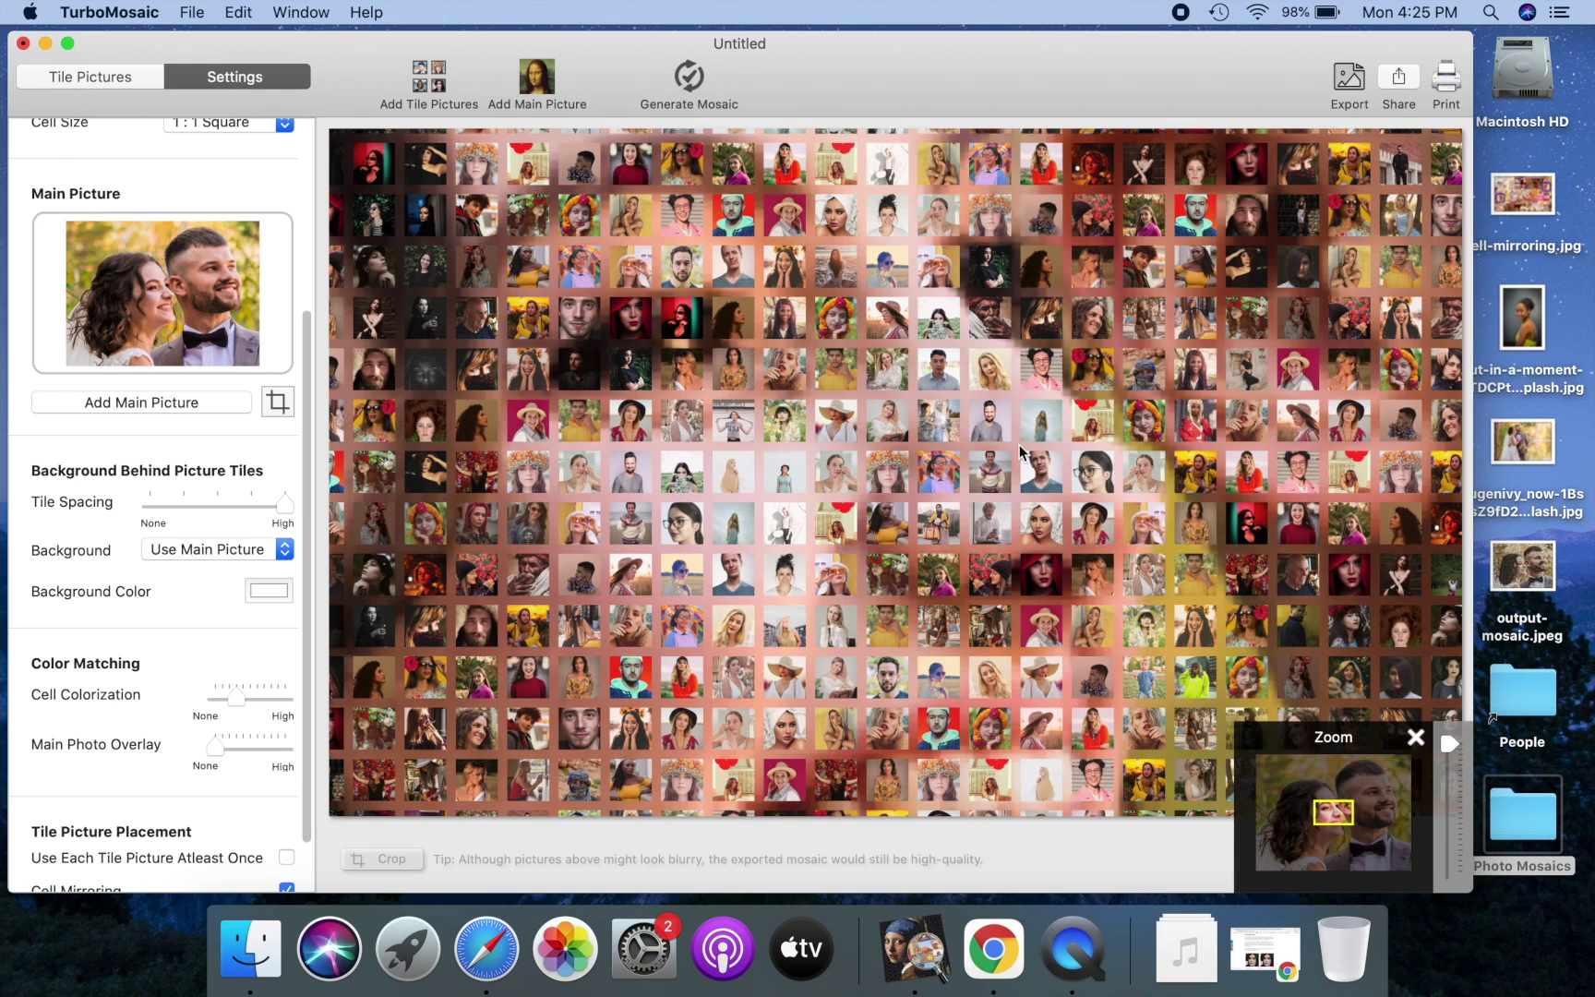
click(1413, 736)
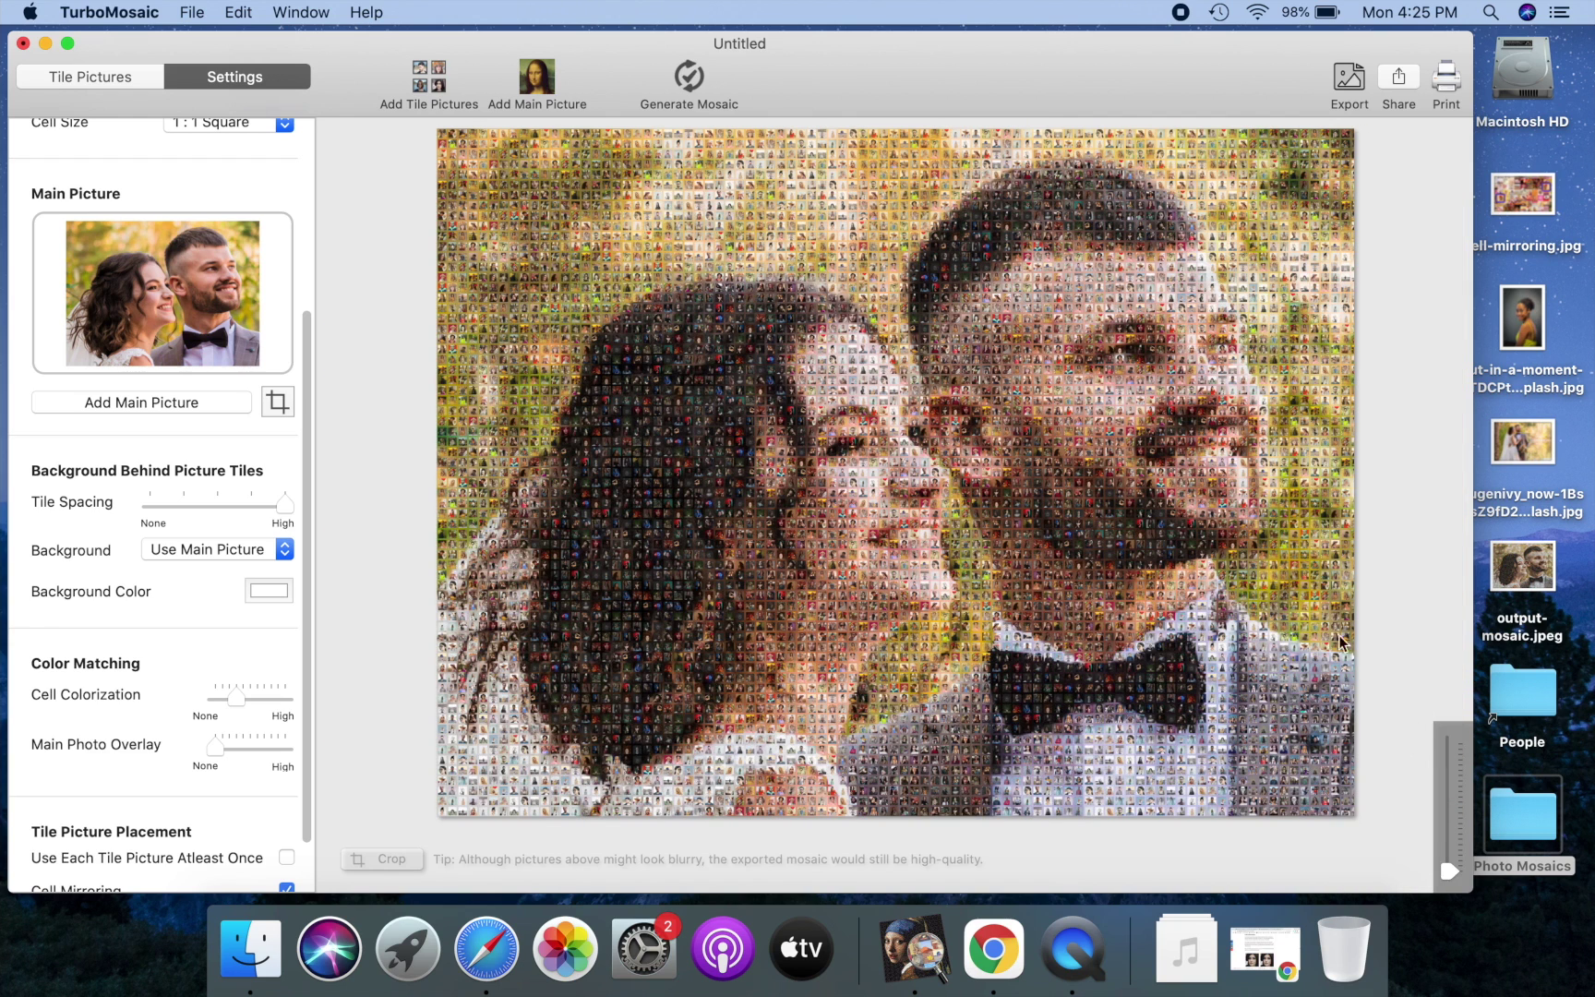
click(254, 549)
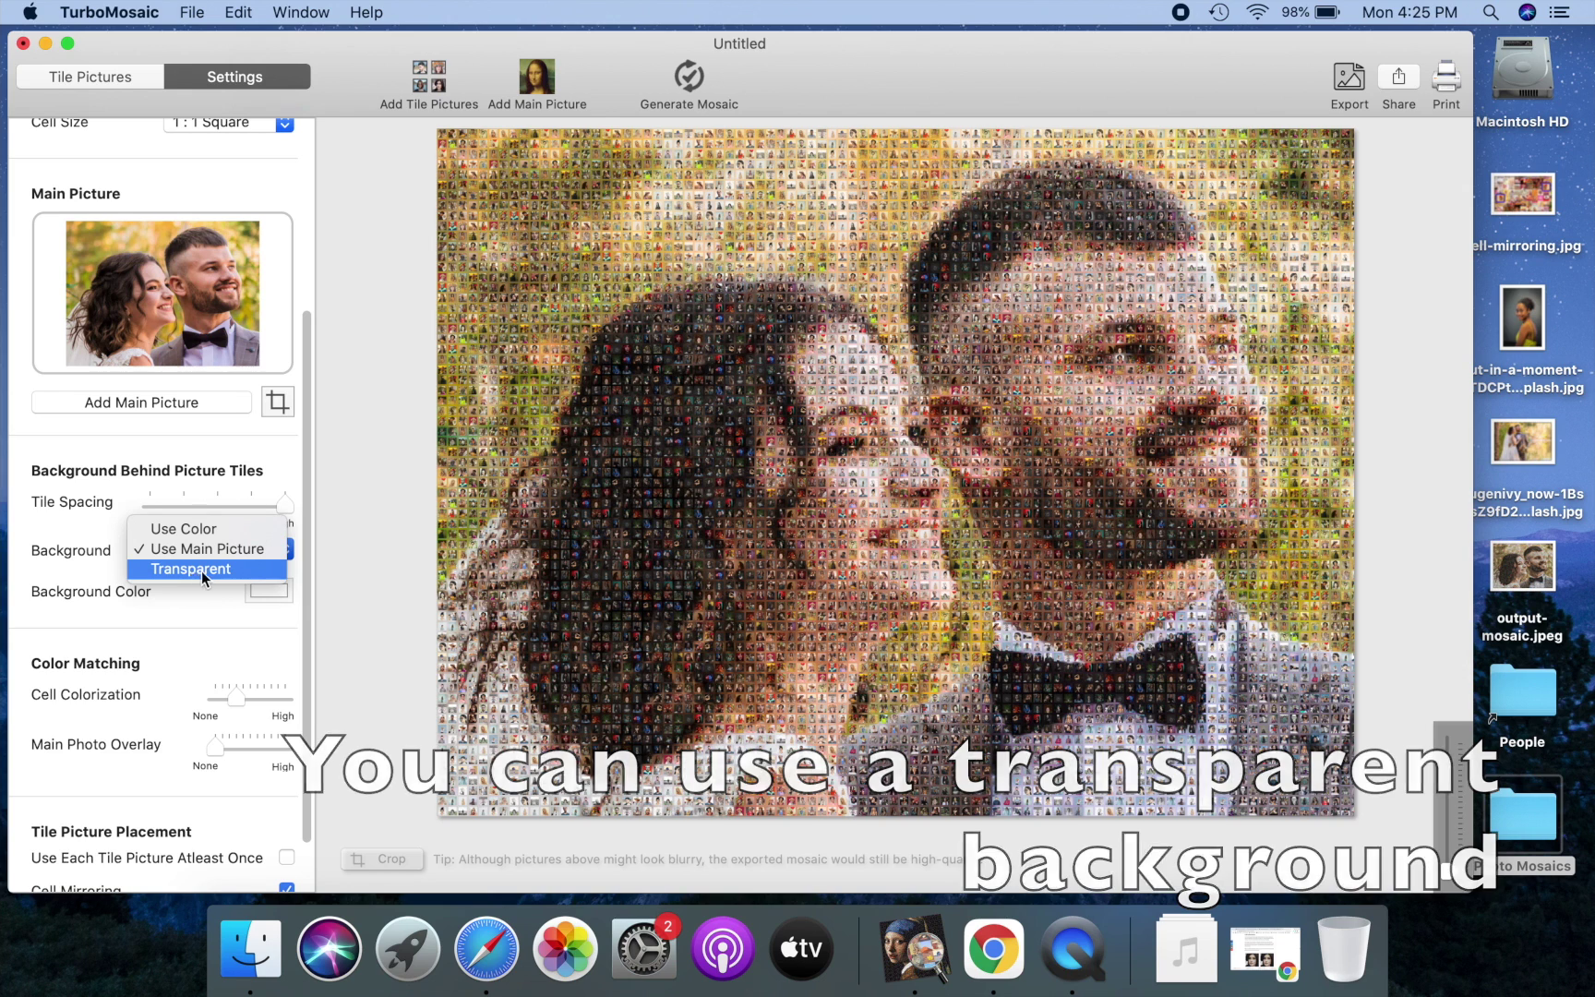
click(325, 533)
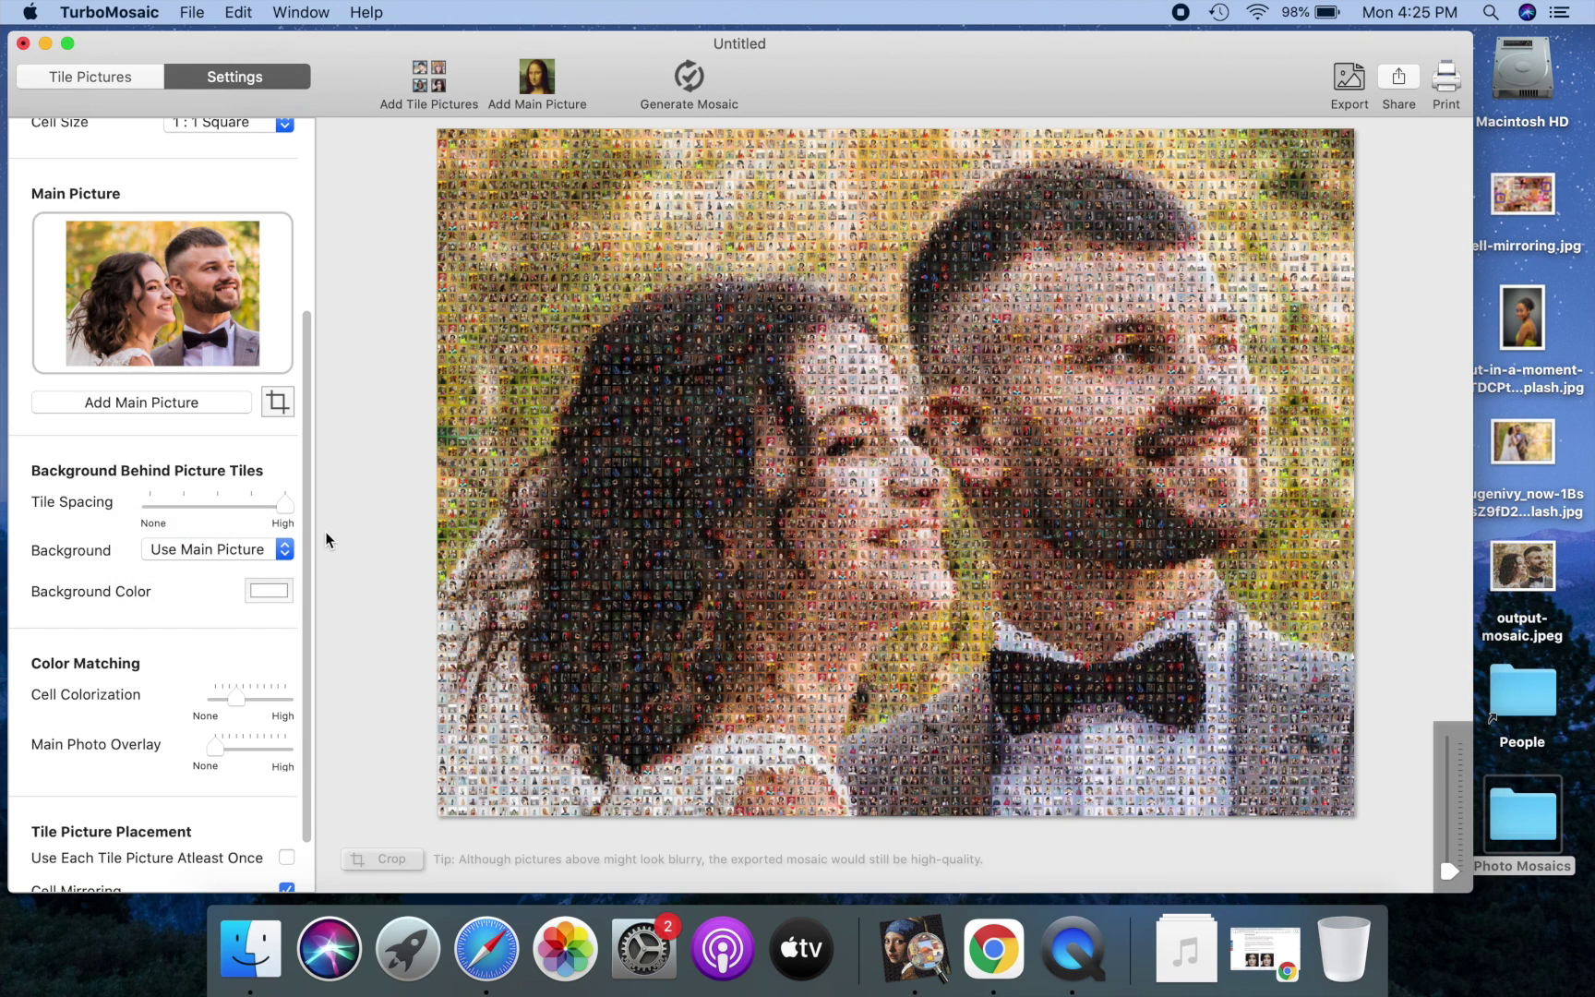
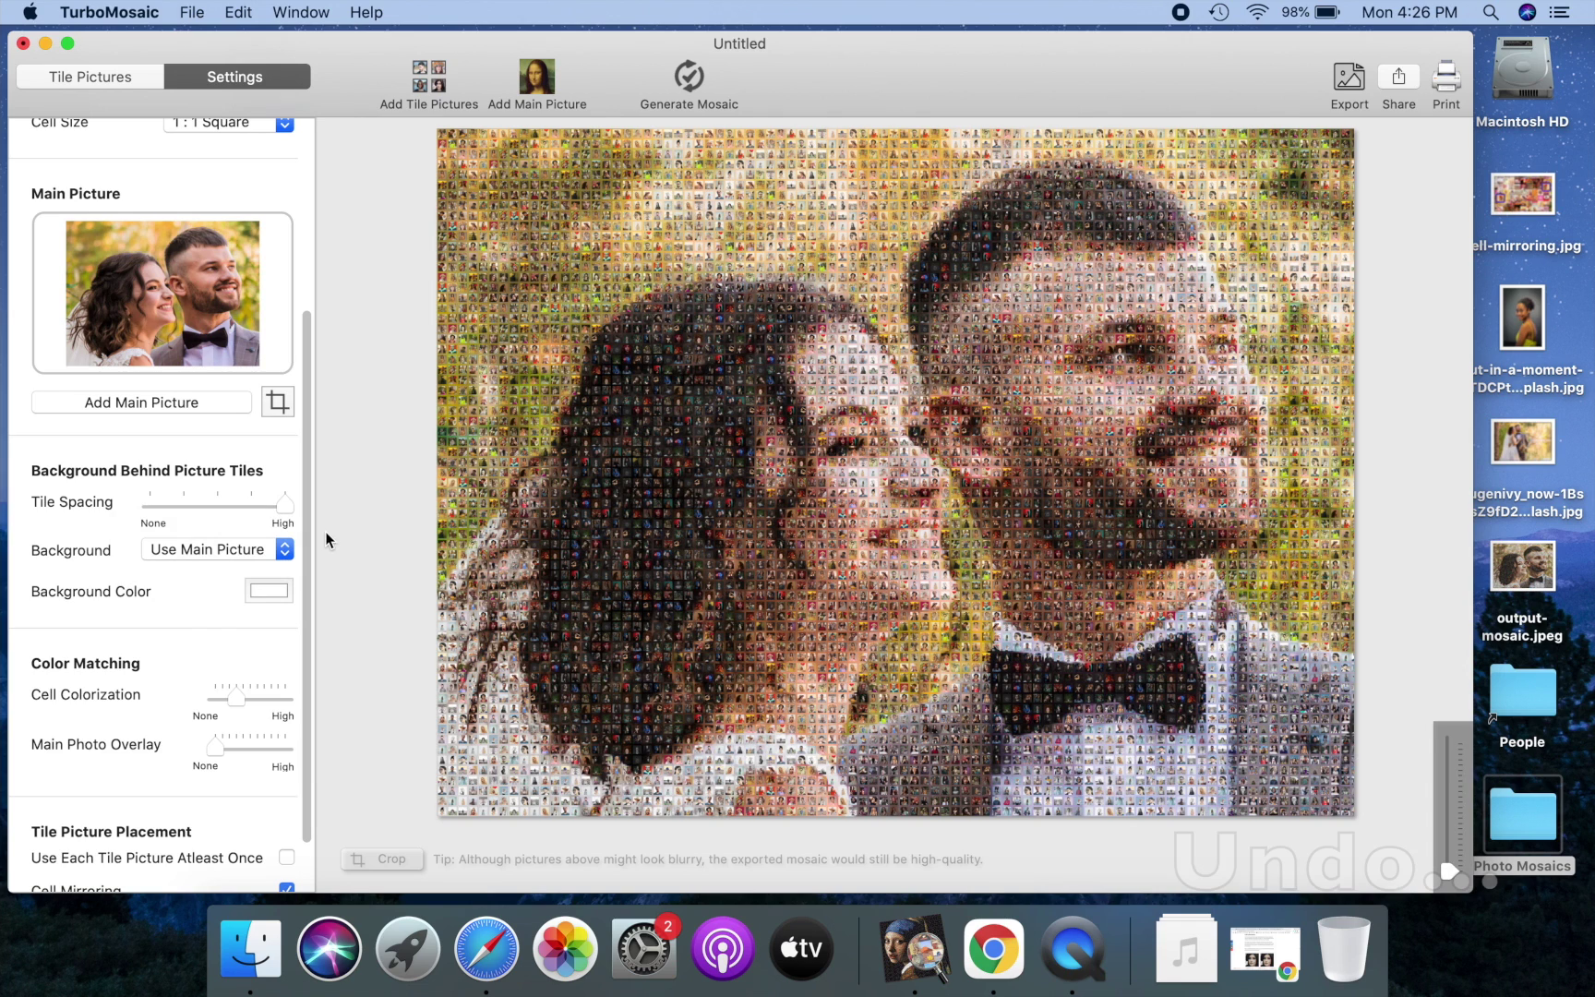
Step: Undo the background type, background color and tile spacing changes
key(super+z)
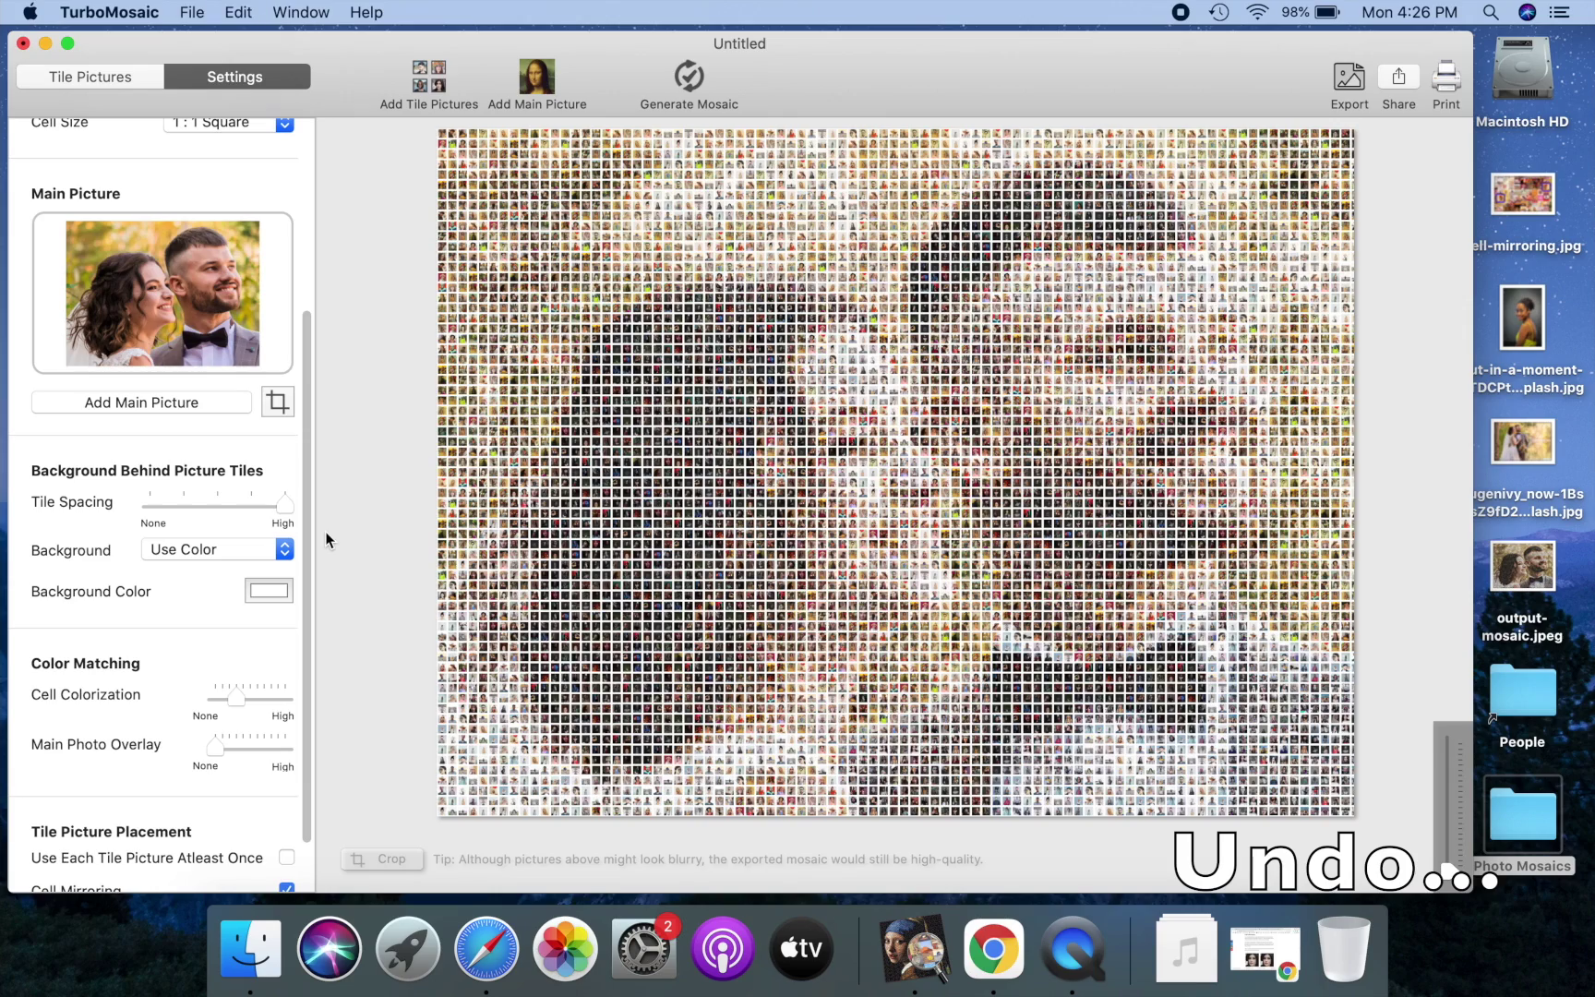
key(super+z)
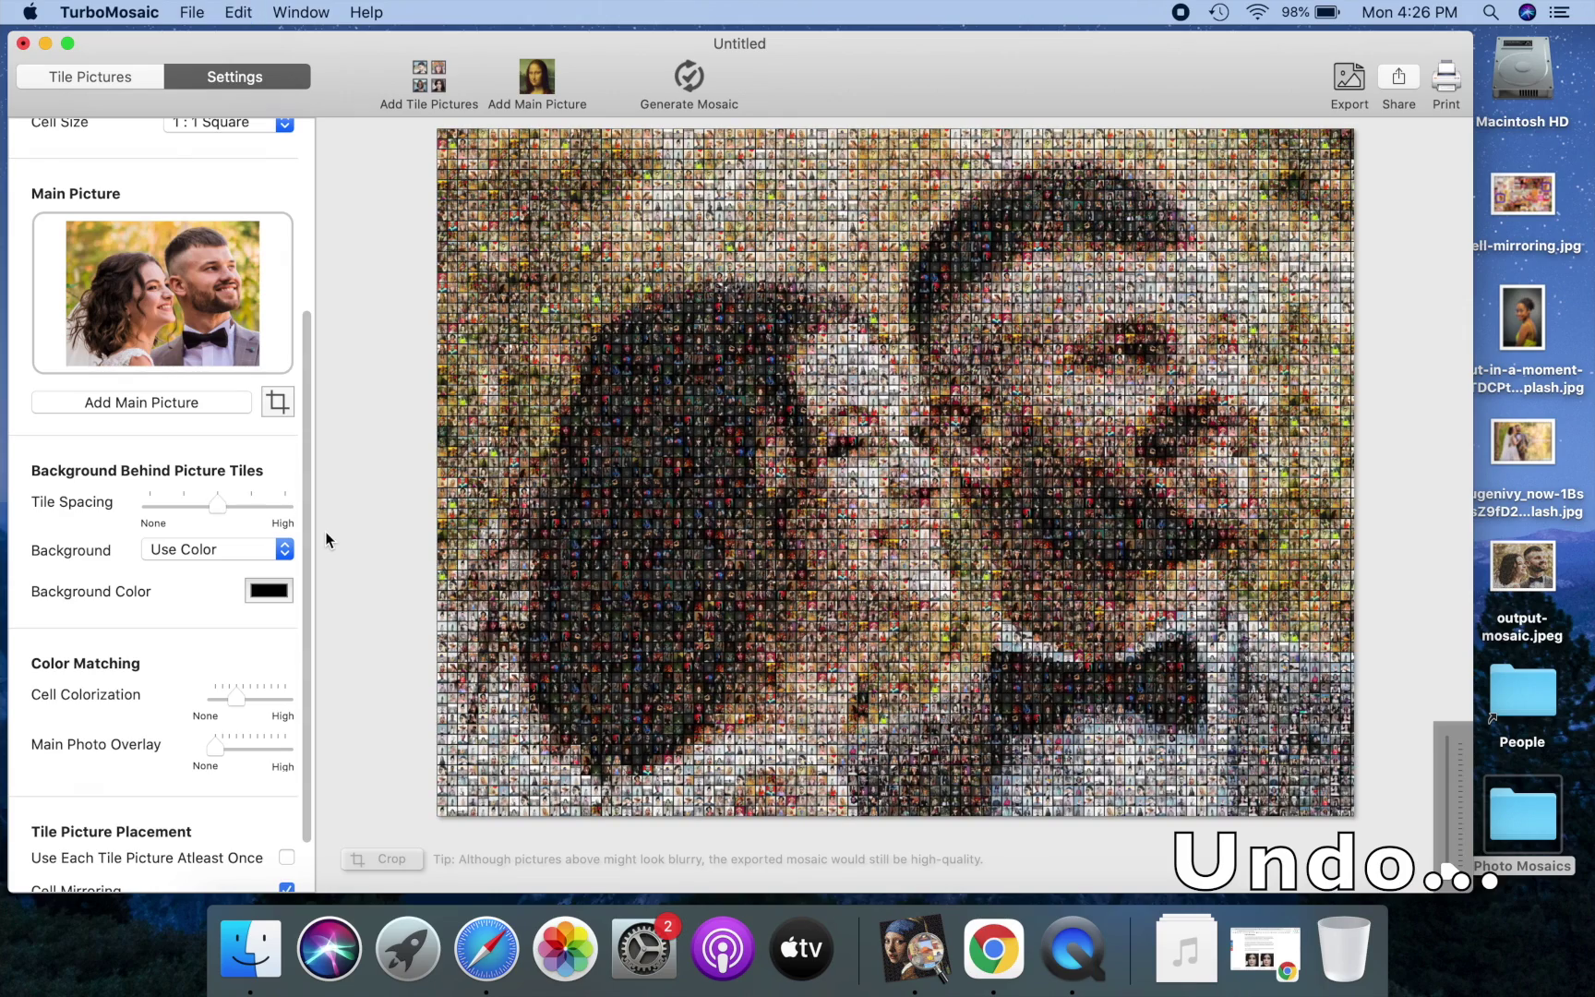
key(super+z)
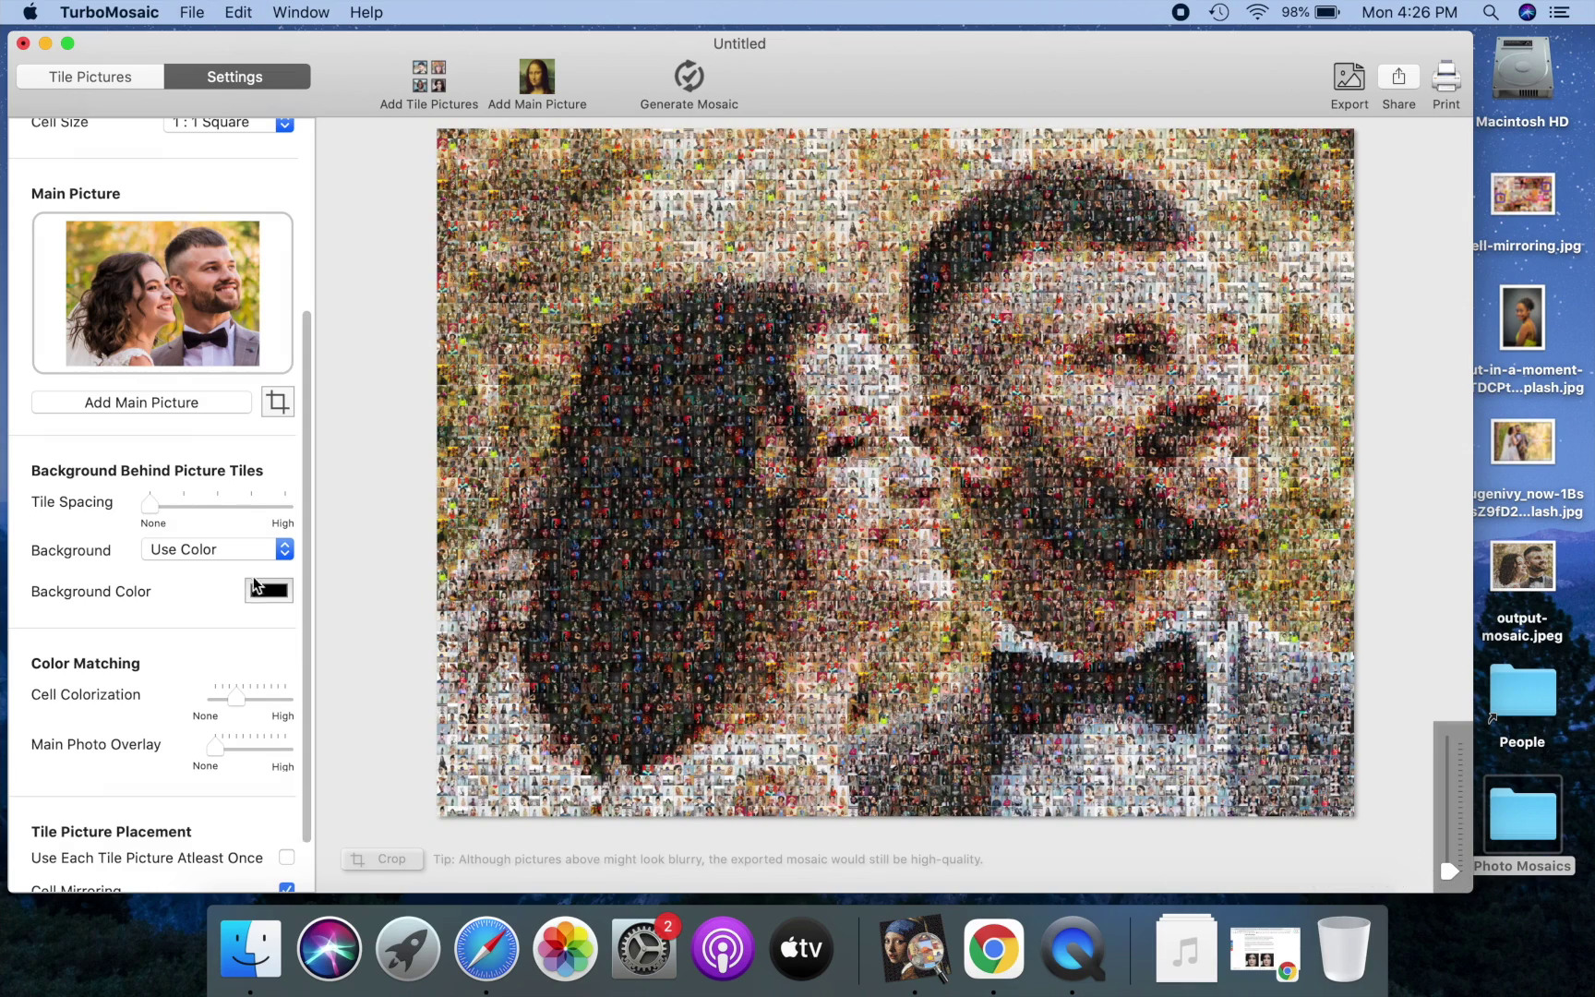
Step: Try a cell colorization close to the highest setting and undo it
scroll(258, 672, down, 2)
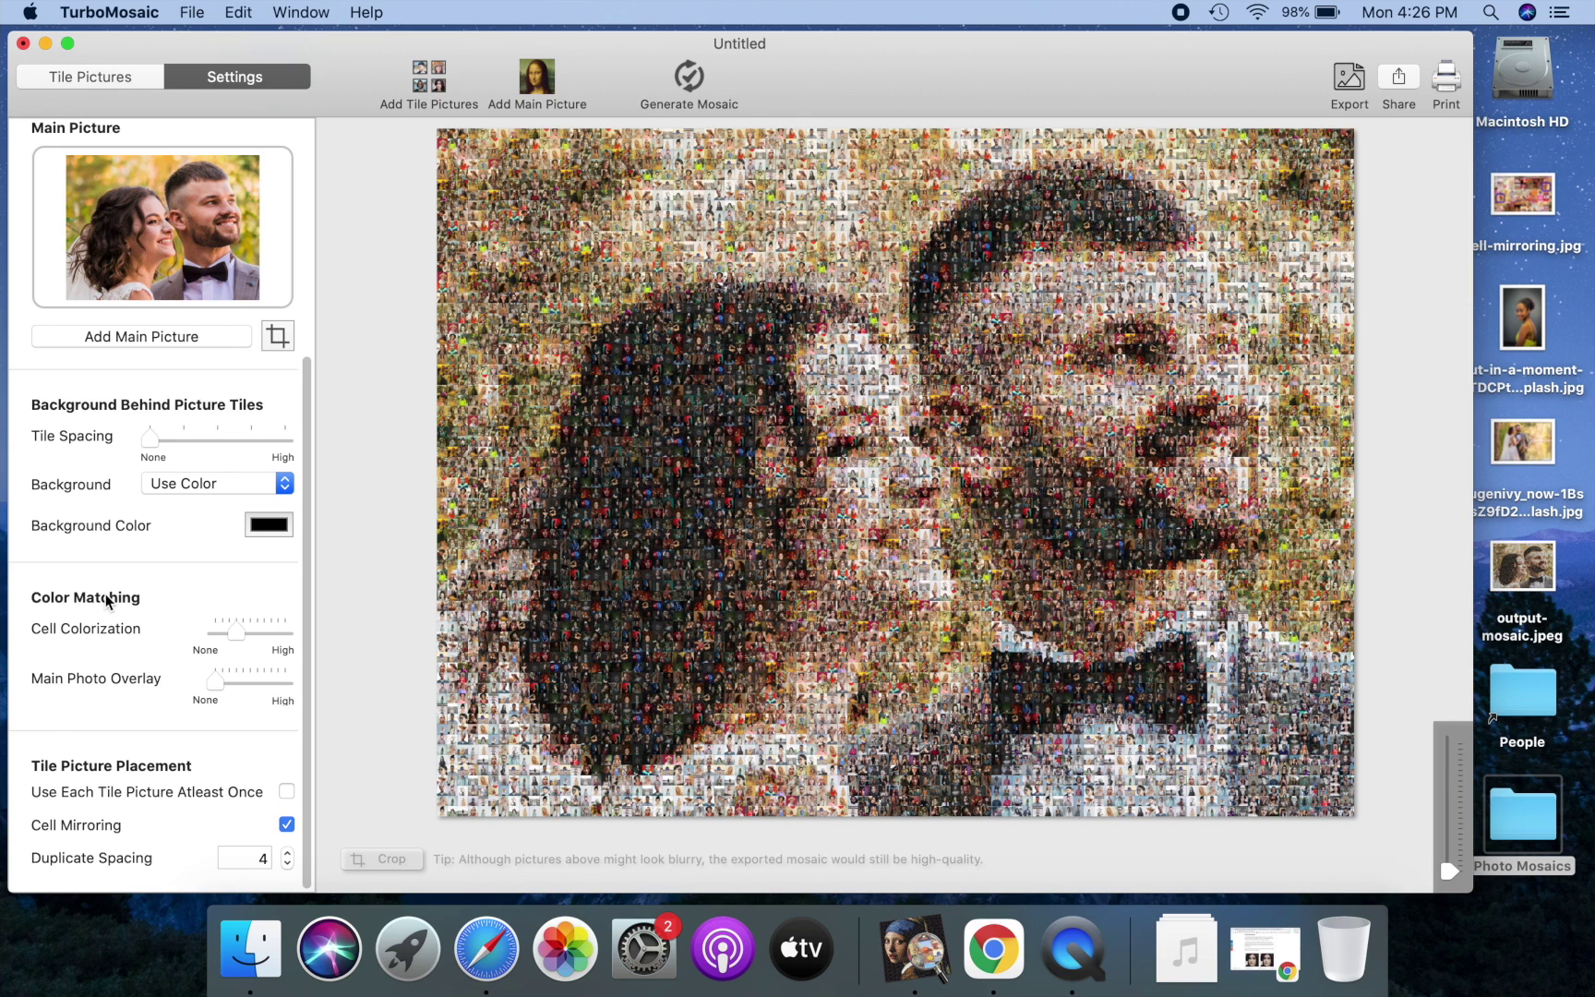
click(274, 633)
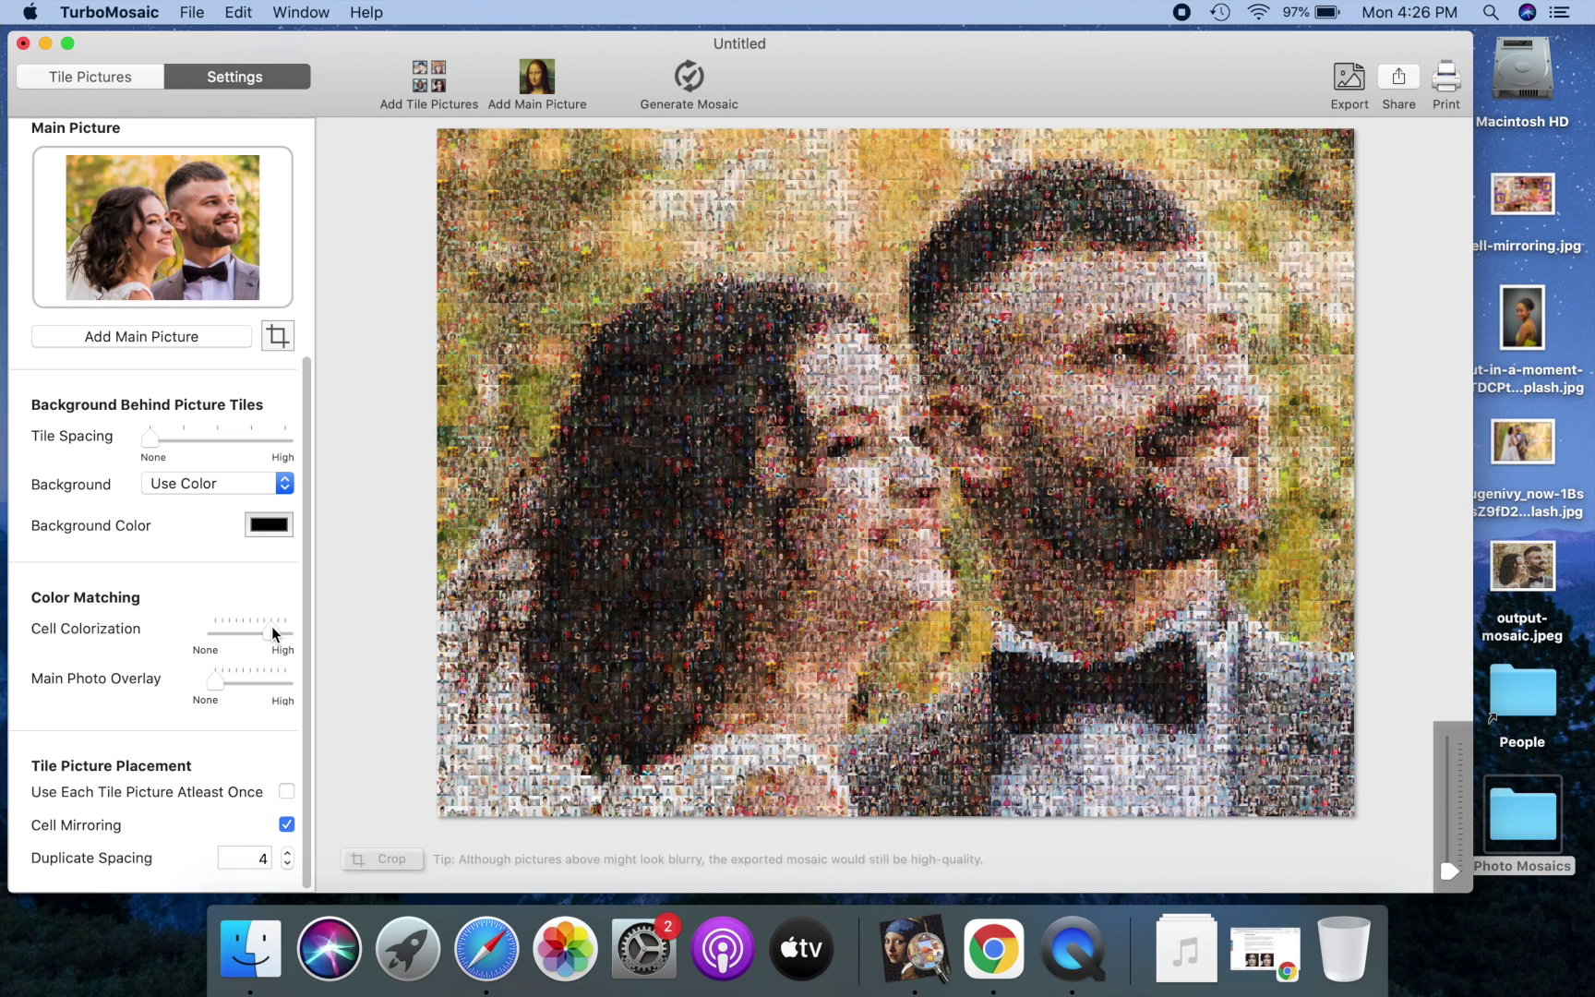
key(super+z)
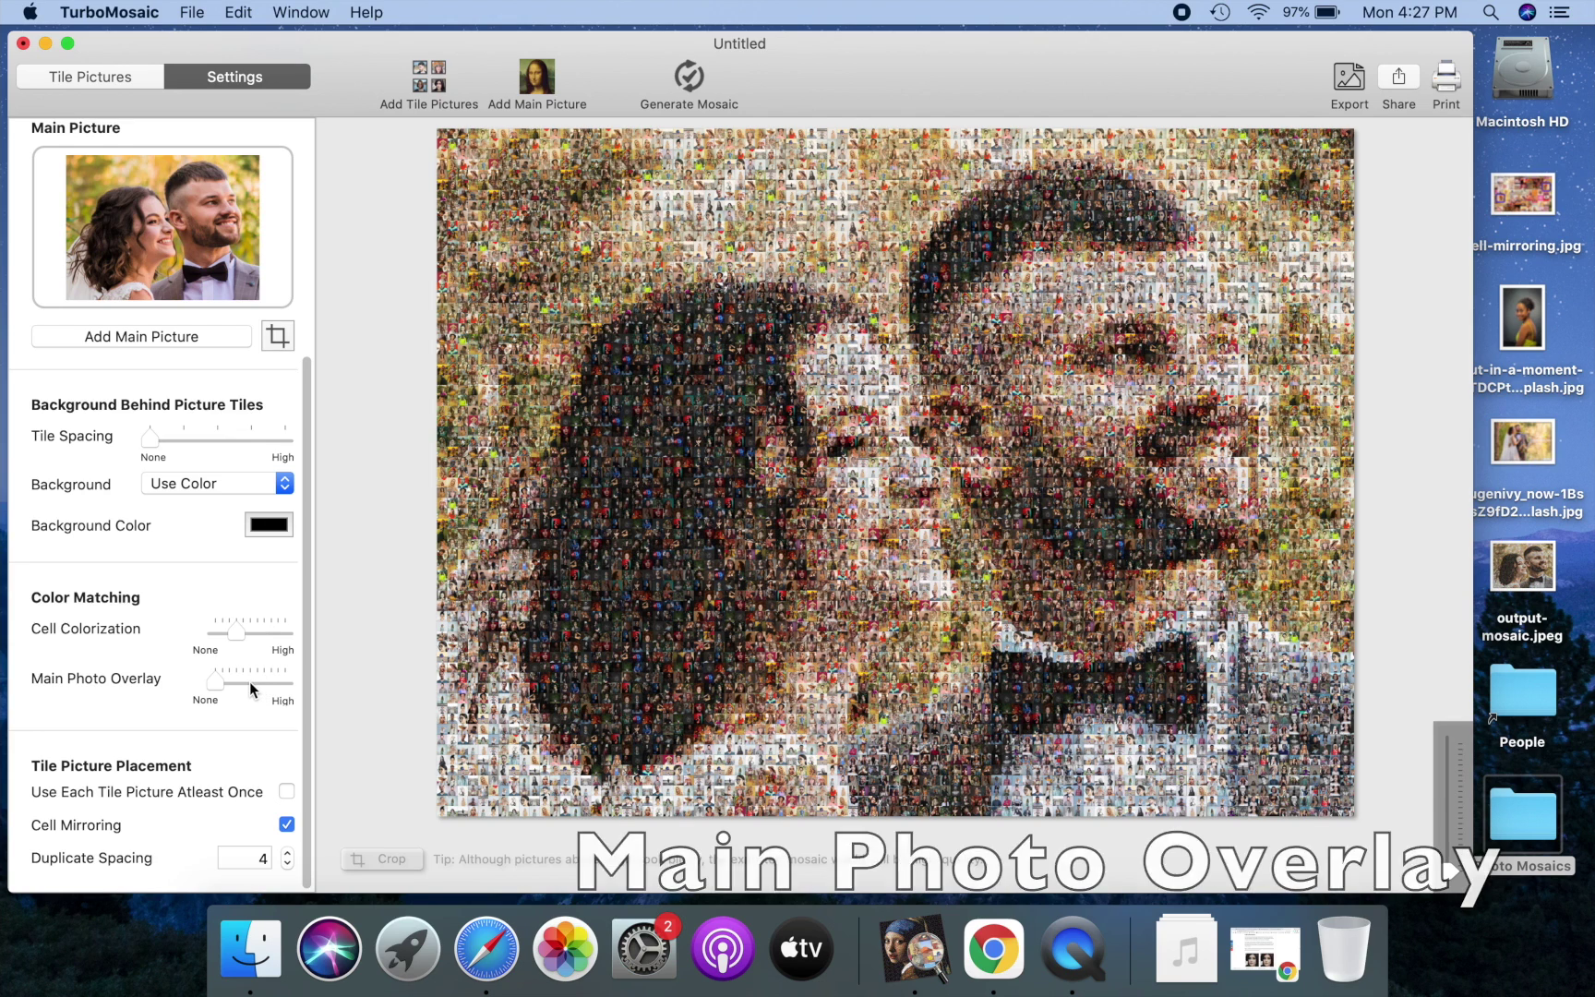
Step: Raise the main photo overlay to a medium level and on to the highest setting
click(250, 683)
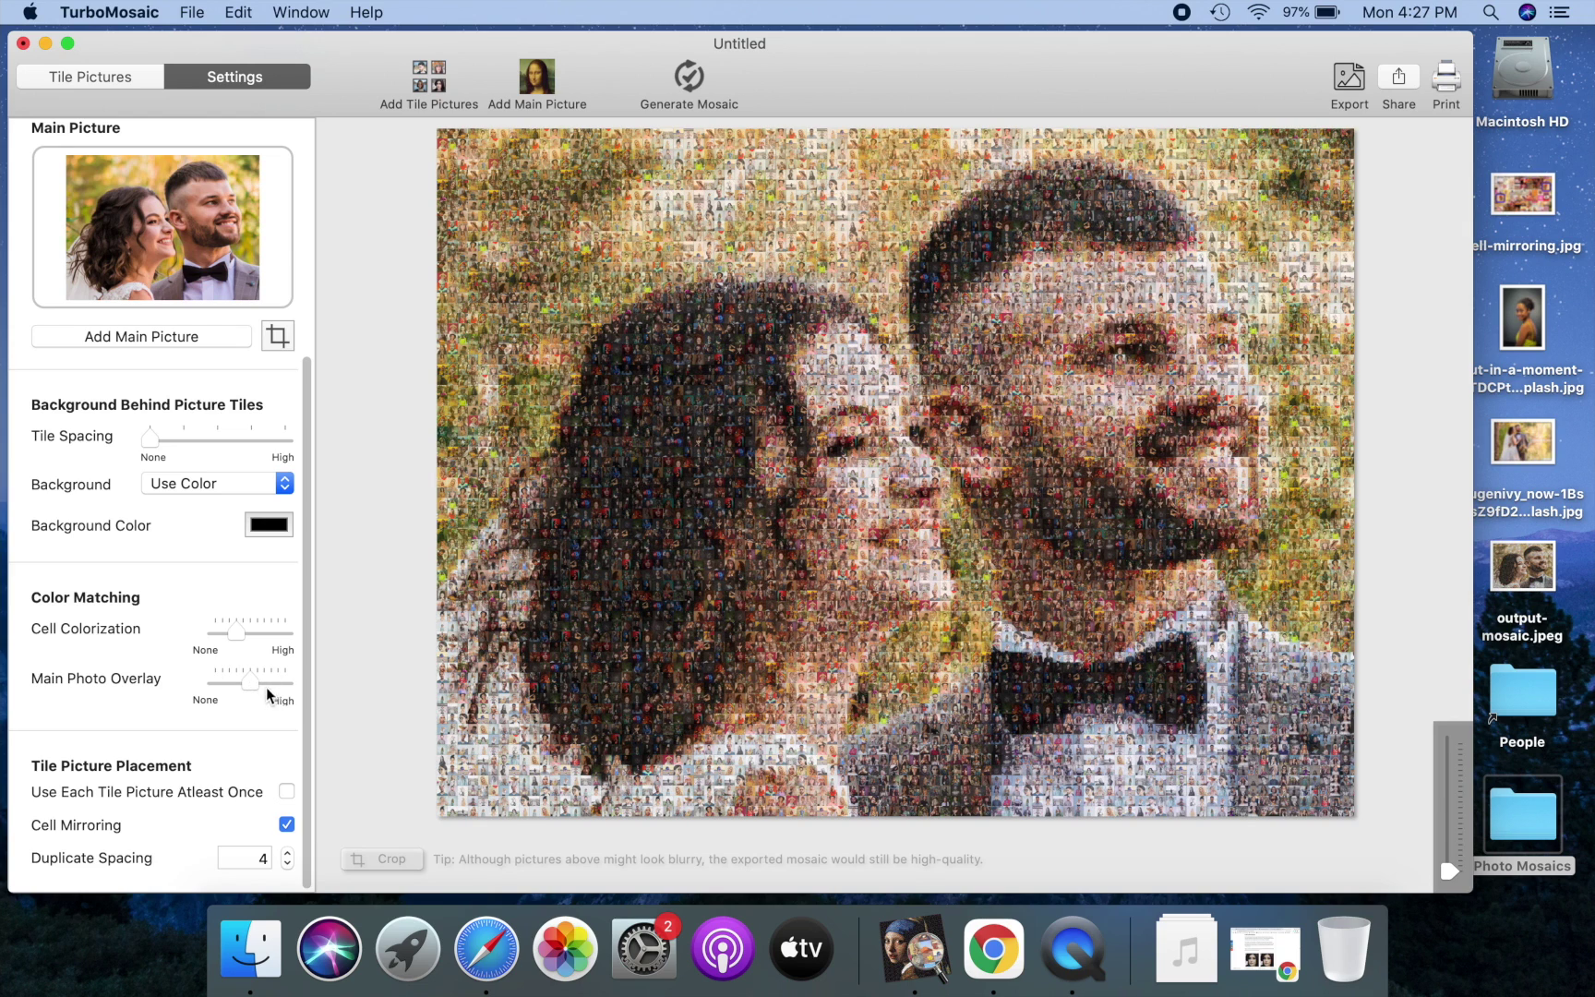
click(285, 683)
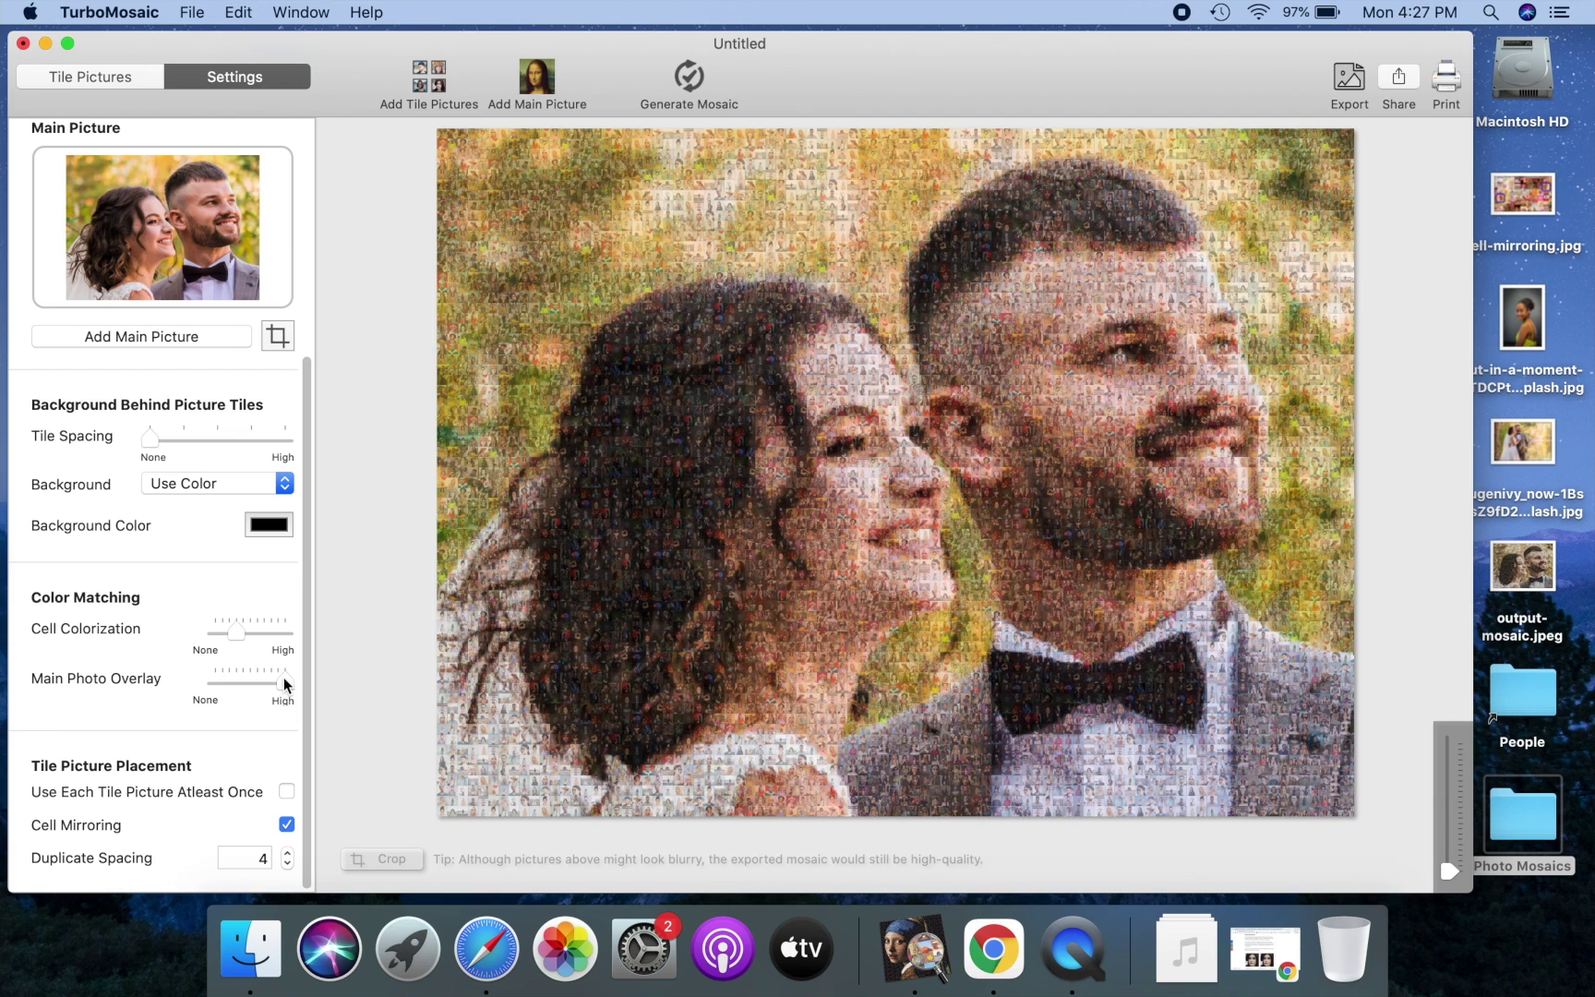
Step: Undo both main photo overlay changes
key(super+z)
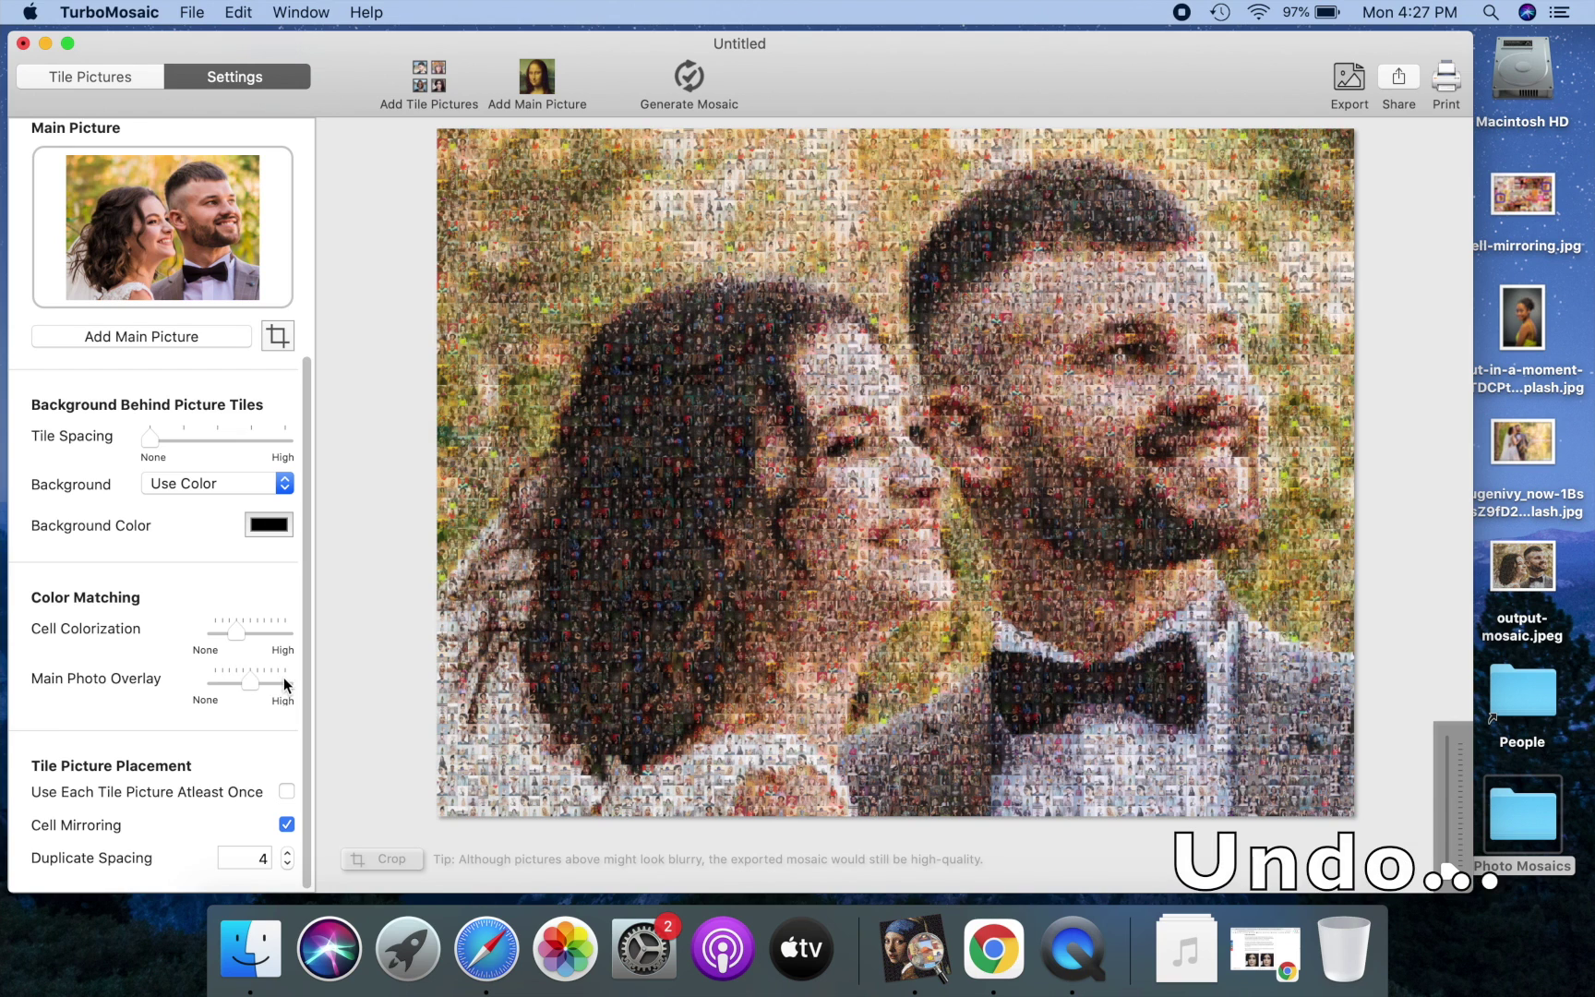
key(super+z)
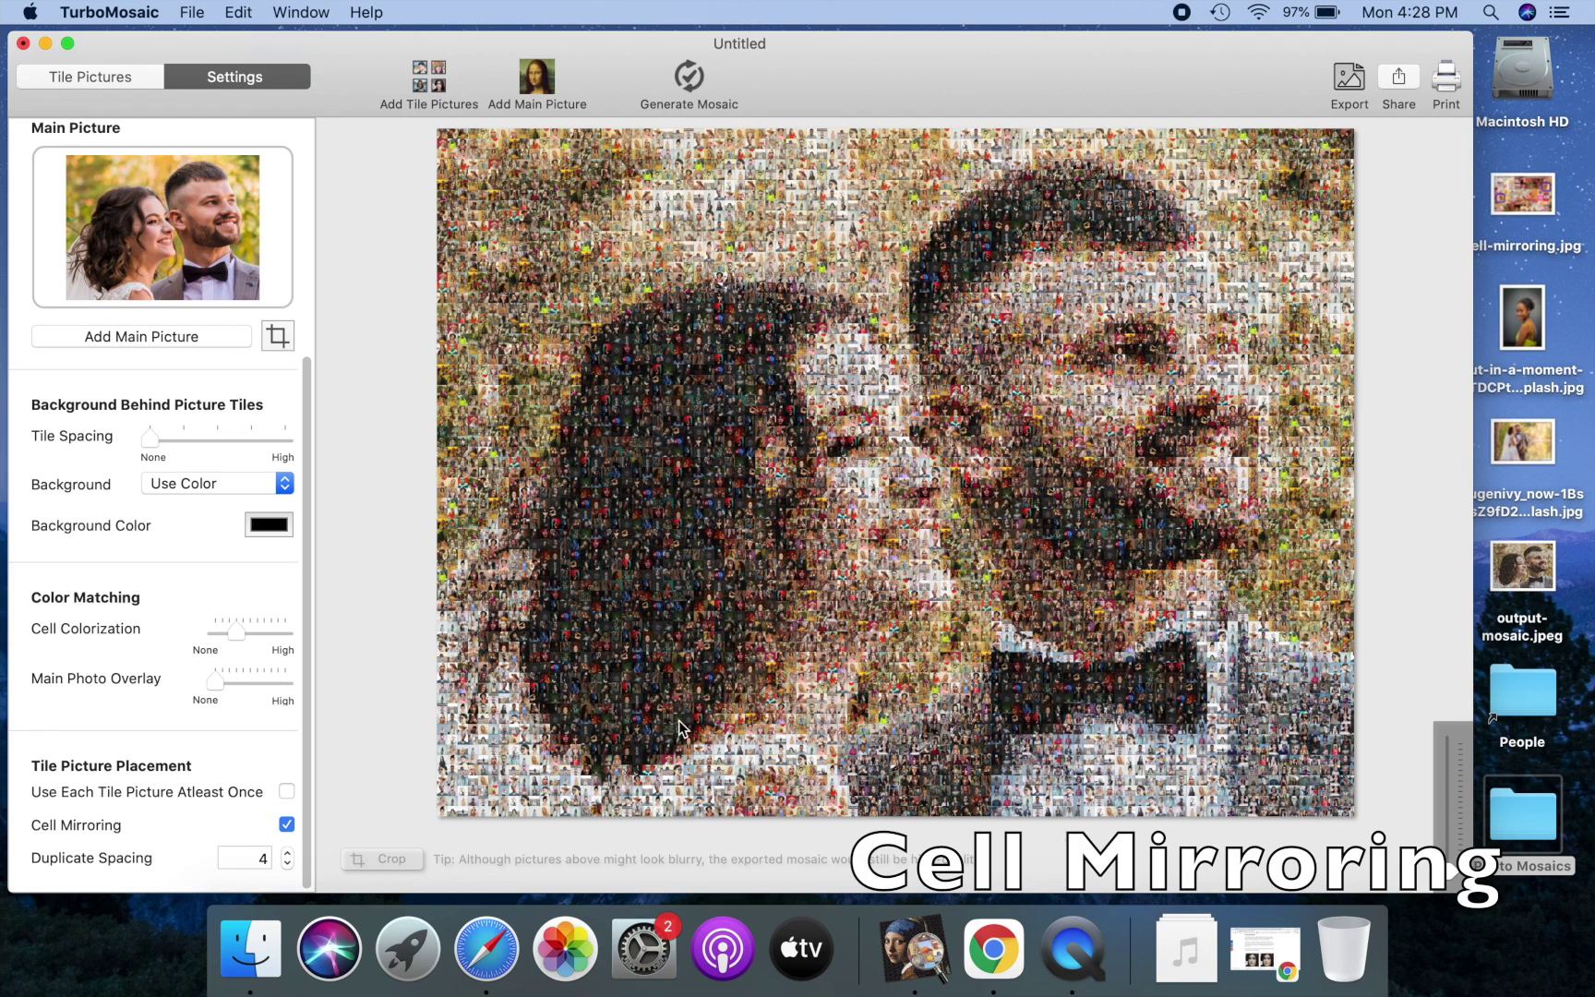
Step: Open cell-mirroring.jpg from the desktop in Preview, compare the highlighted mirrored tiles, close it and return to TurboMosaic
double_click(1513, 201)
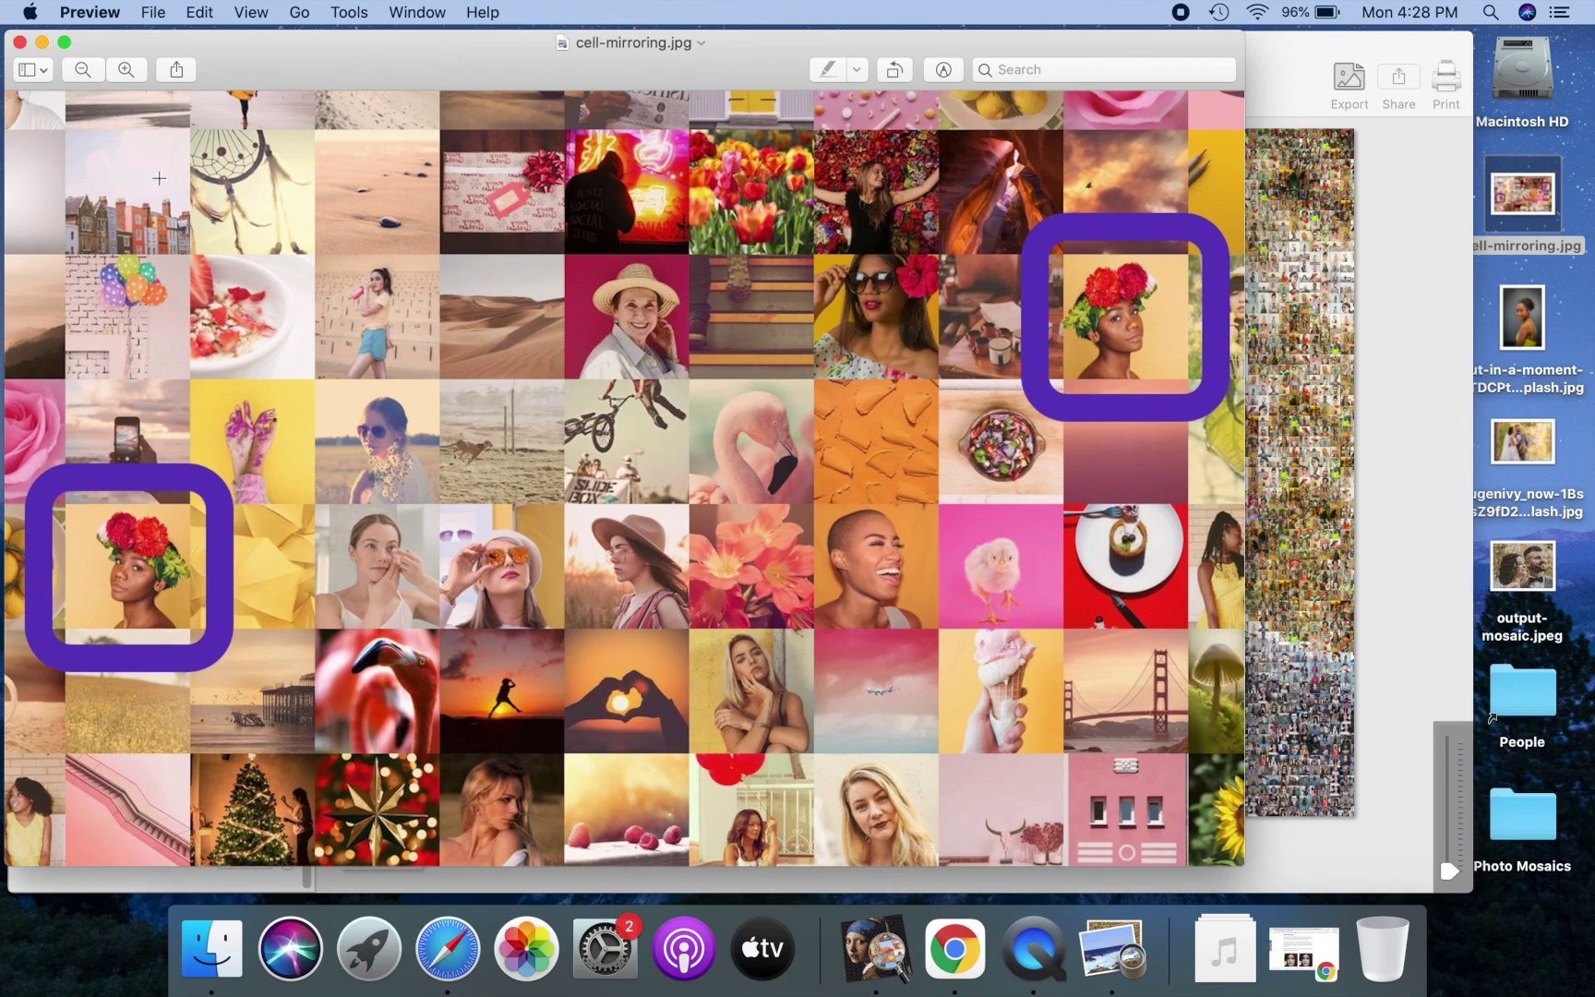
click(19, 42)
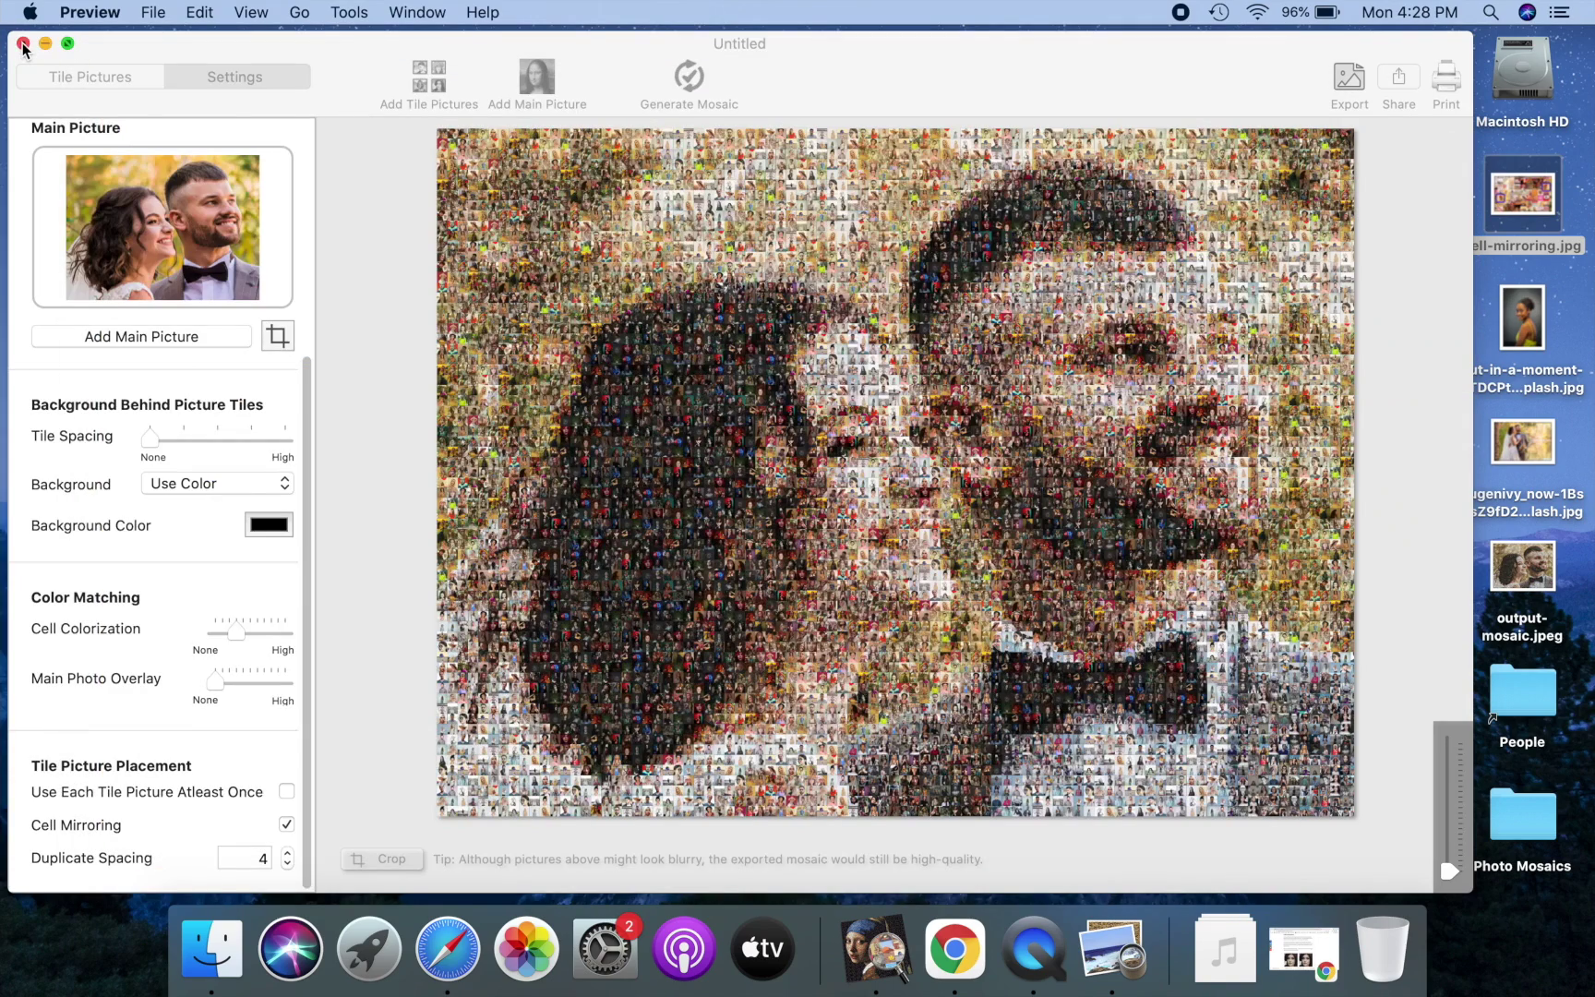
click(347, 92)
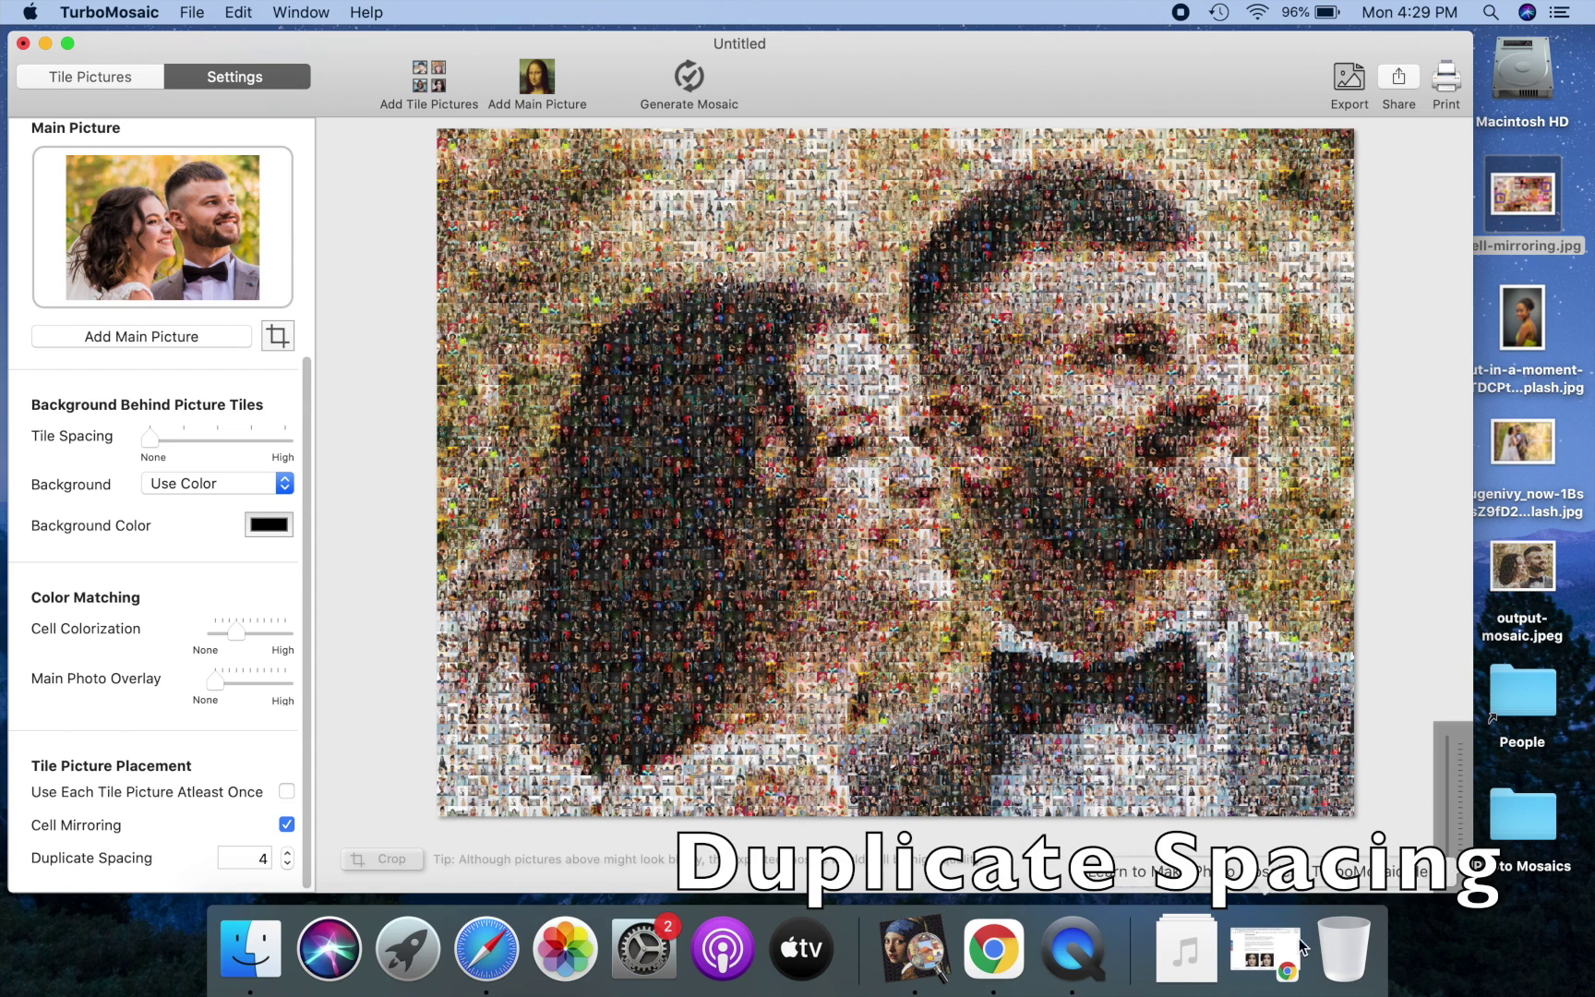
Step: Open Child-Duplicate-Spacing-0.jpeg from the desktop's Photo Mosaics folder in Preview and examine up close how the tile pictures repeat
double_click(1547, 833)
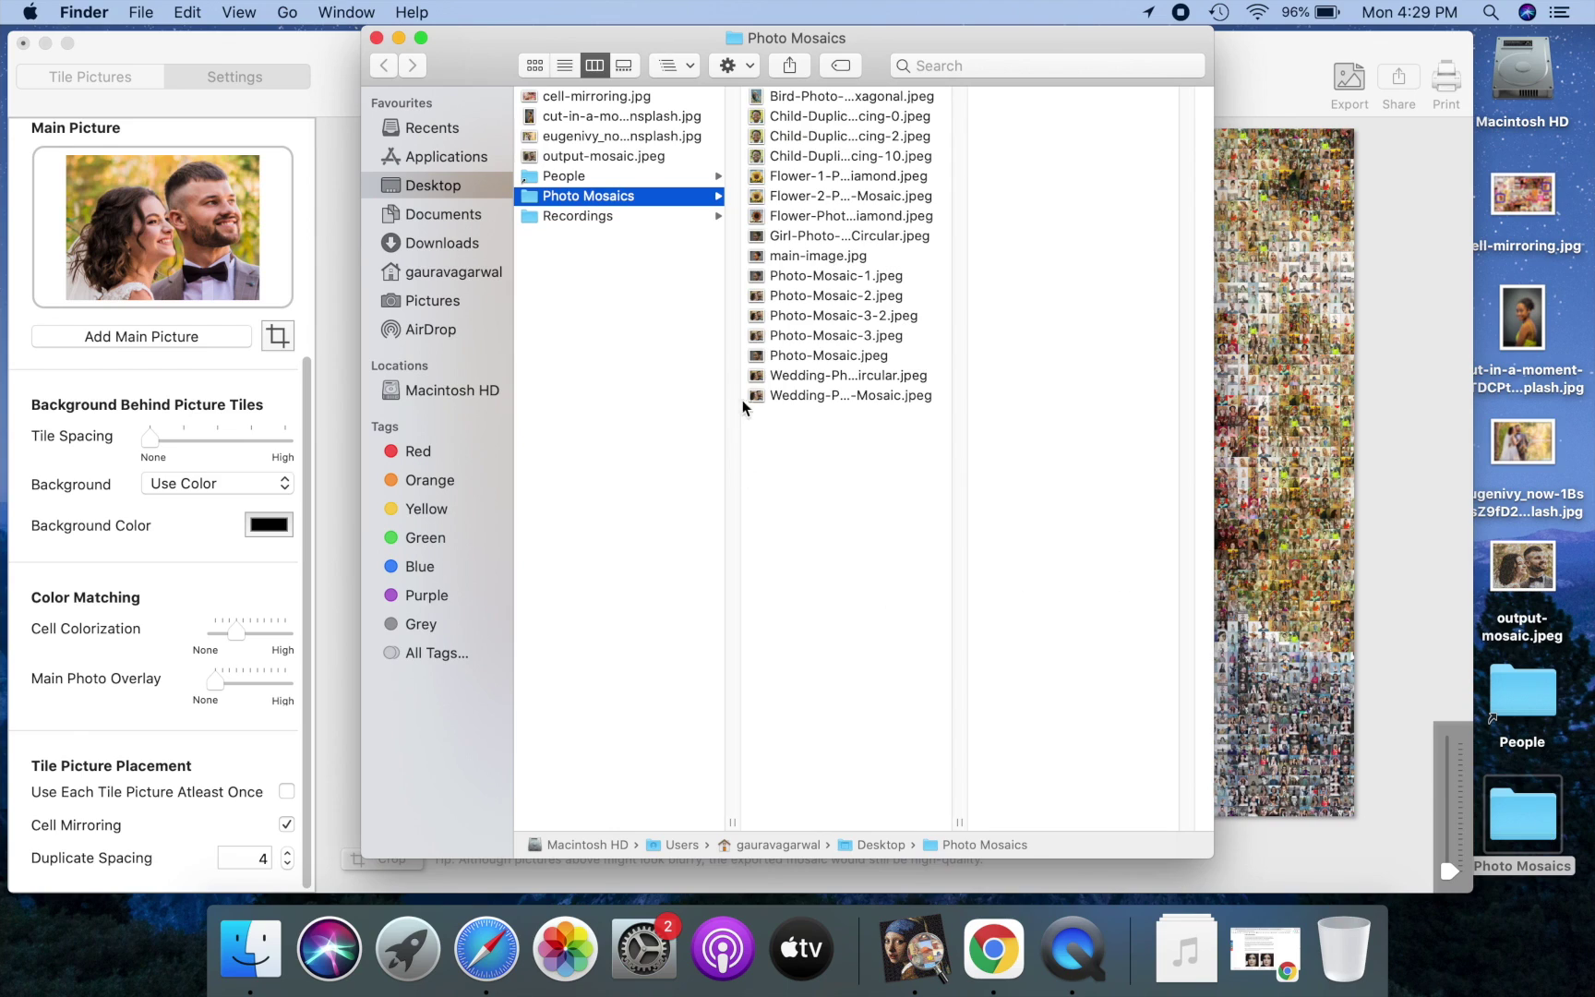
double_click(833, 117)
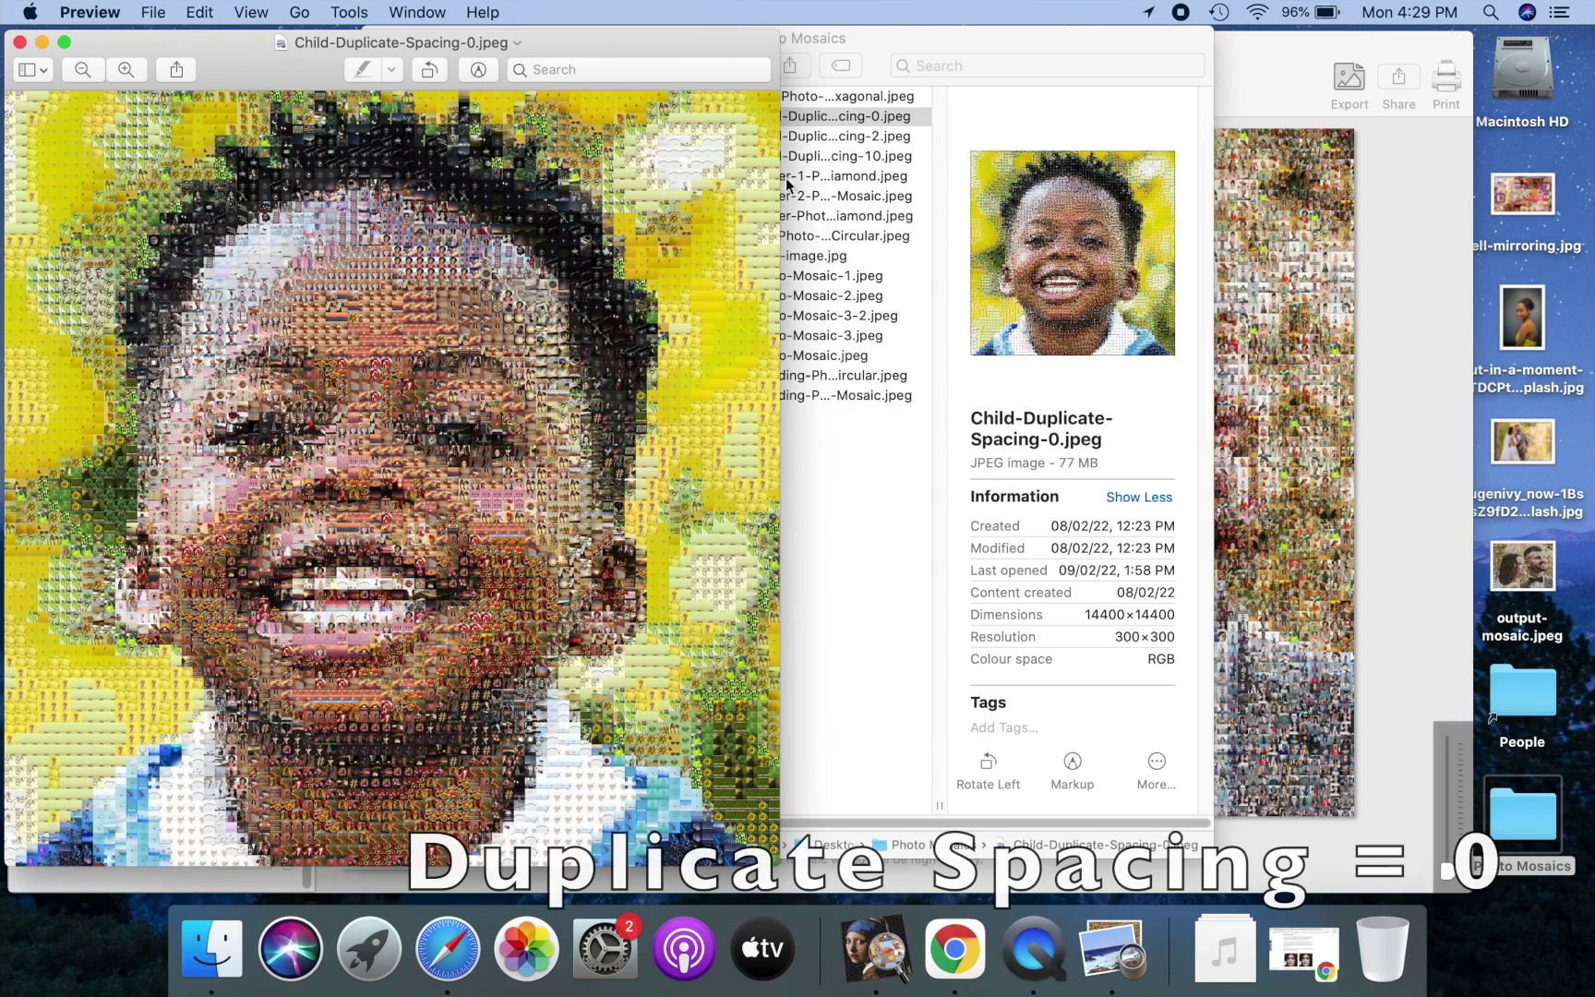
click(125, 69)
click(126, 69)
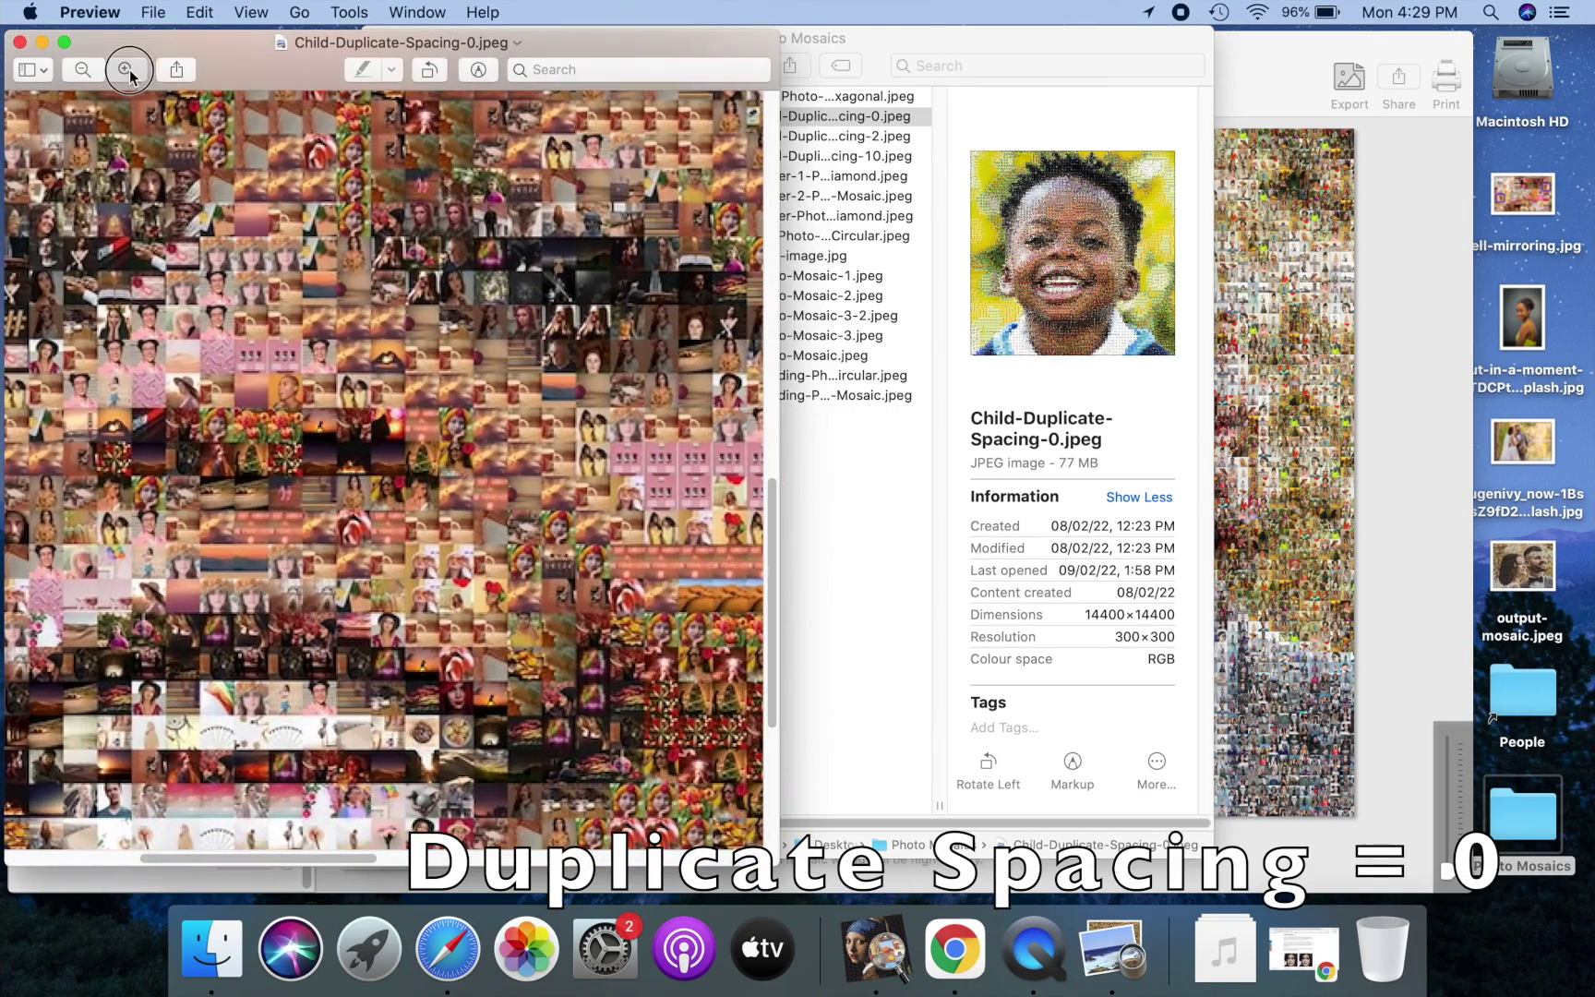
click(126, 70)
click(126, 70)
click(126, 70)
click(127, 70)
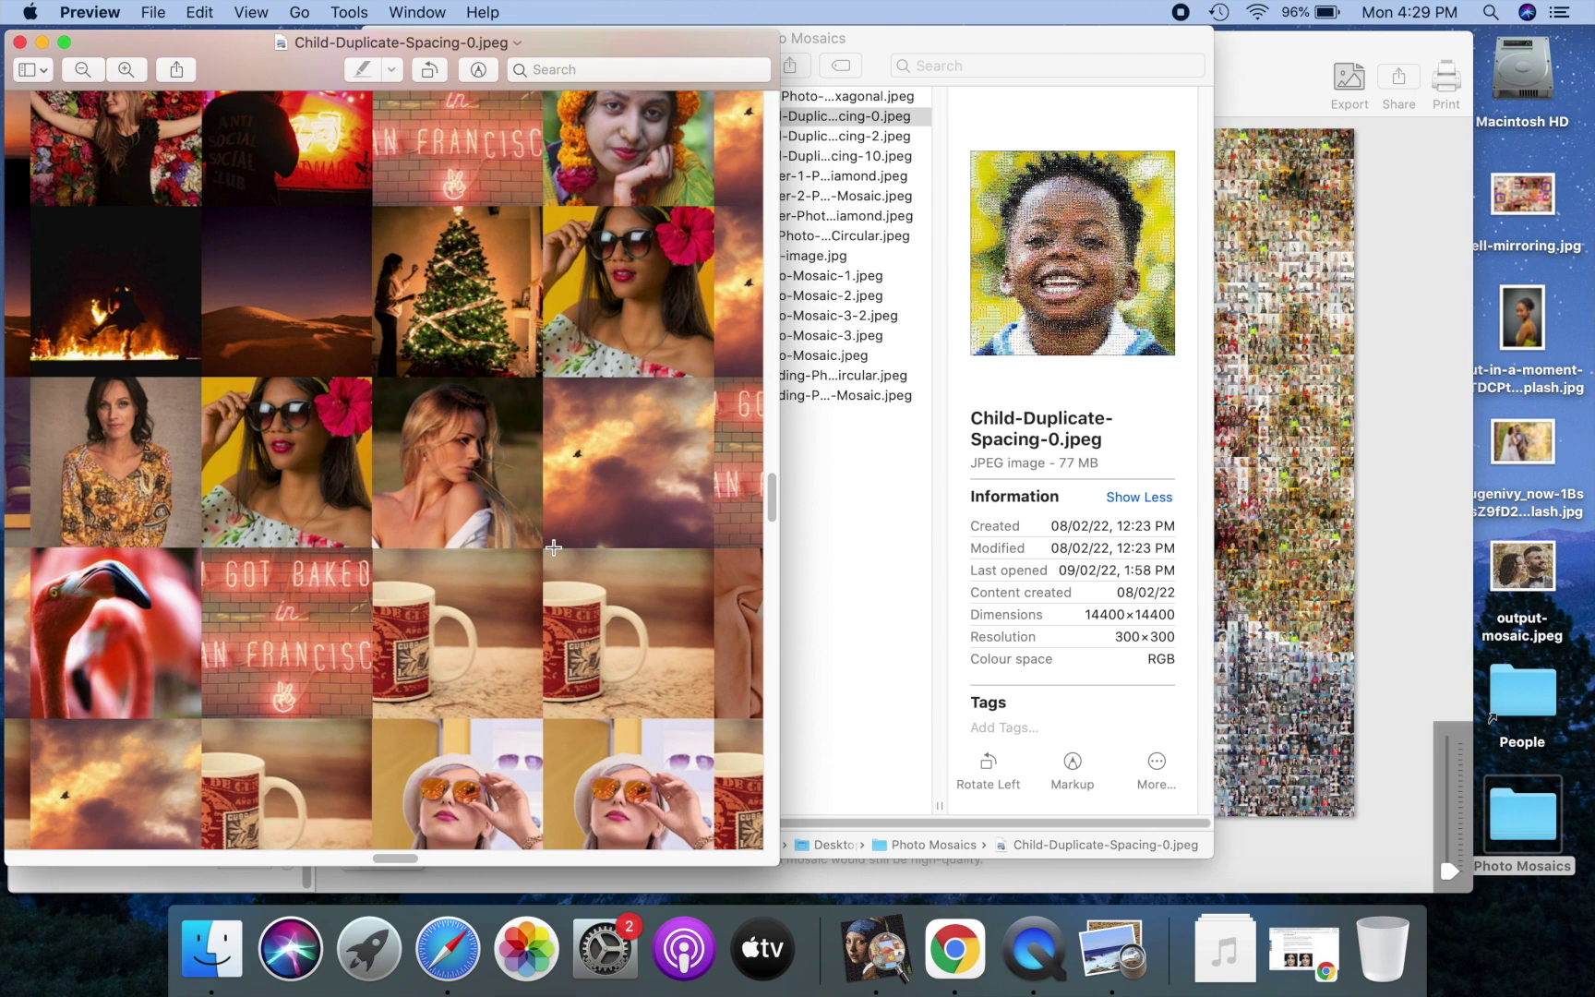
Step: View the Child-Duplicate-Spacing-0 mosaic at full extent again and close it
click(85, 74)
click(85, 72)
click(85, 72)
click(85, 72)
click(85, 72)
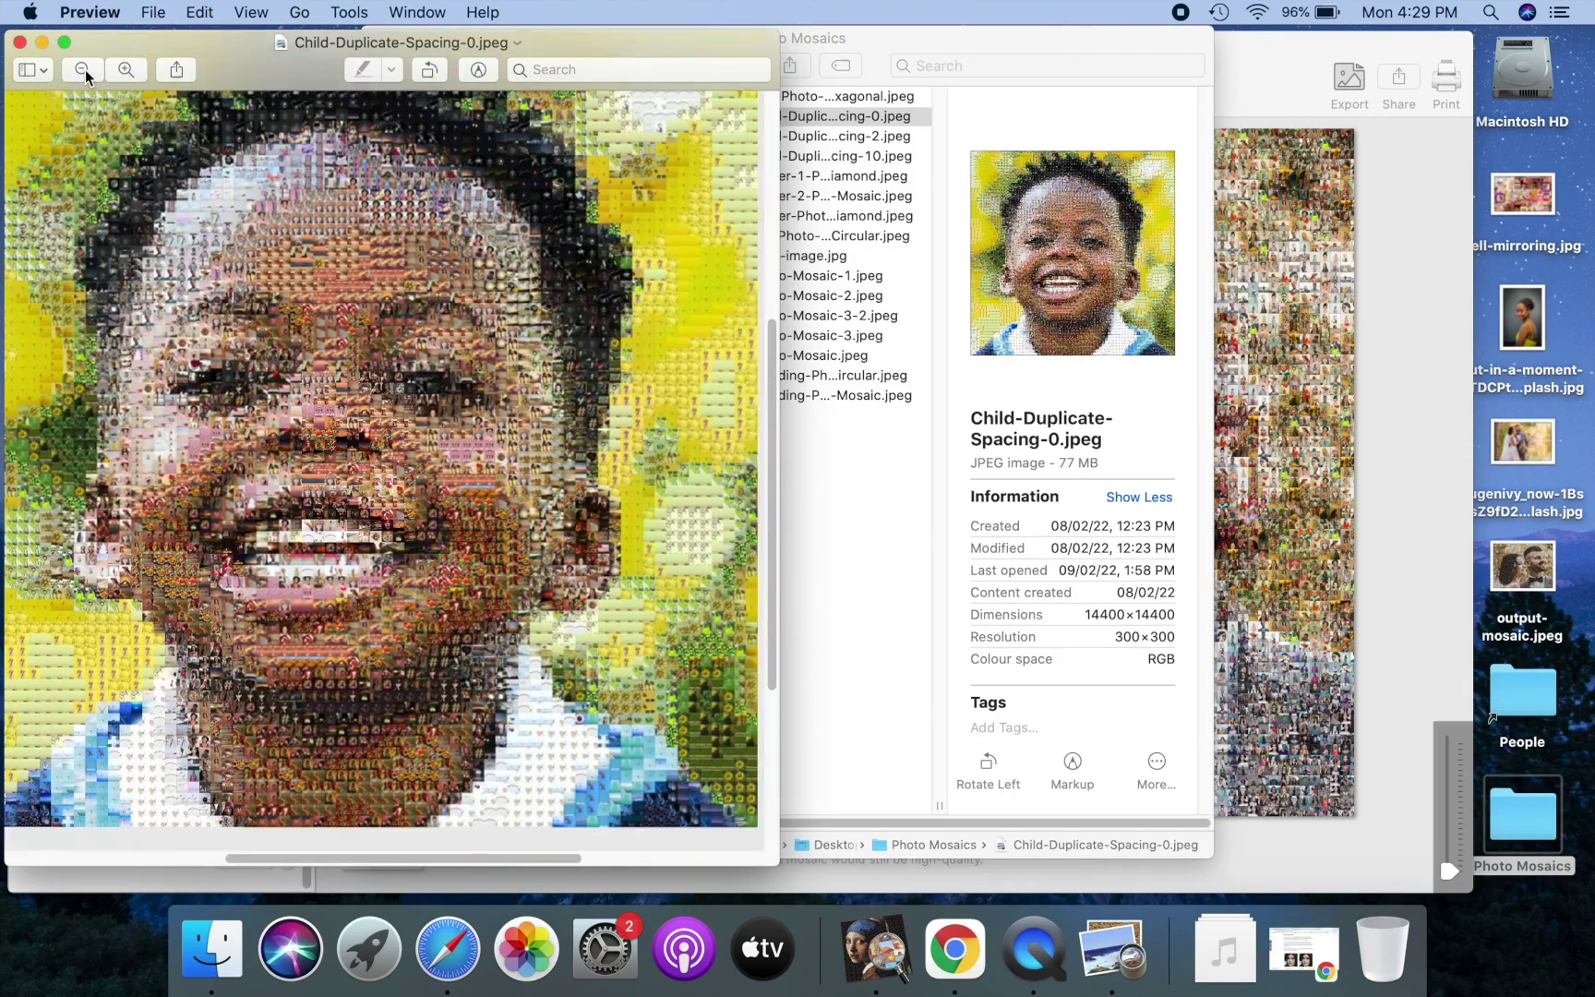
click(85, 71)
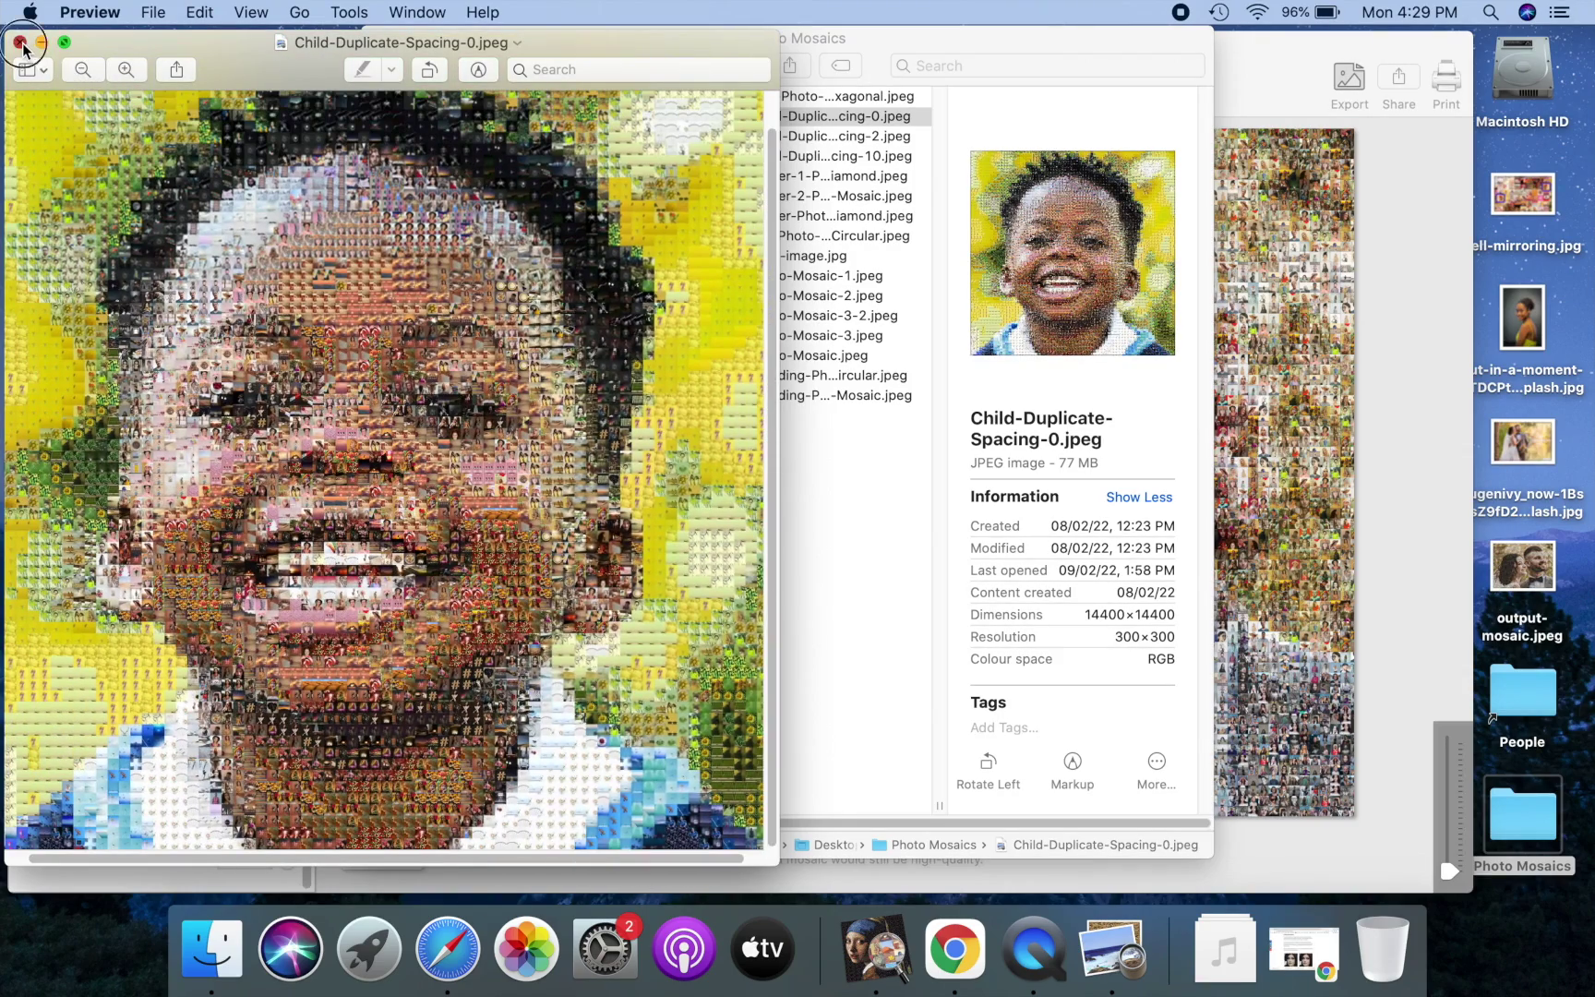
click(20, 41)
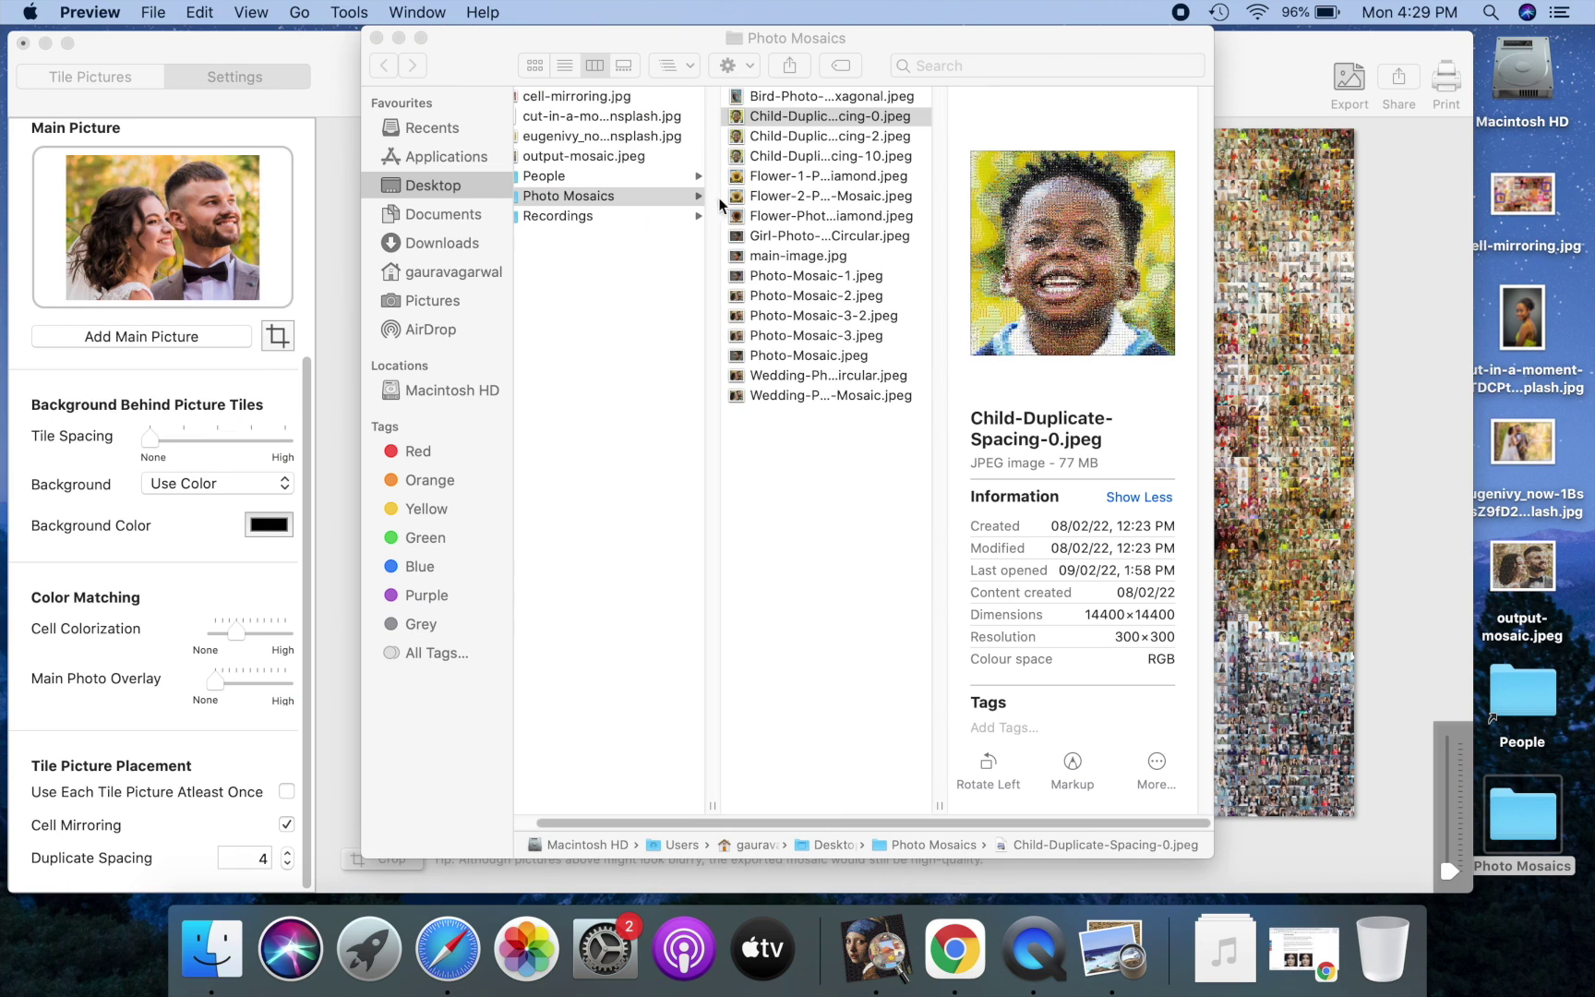
Step: Open Child-Duplicate-Spacing-2.jpeg from the Photo Mosaics folder and examine up close how far apart duplicate tiles are
double_click(825, 136)
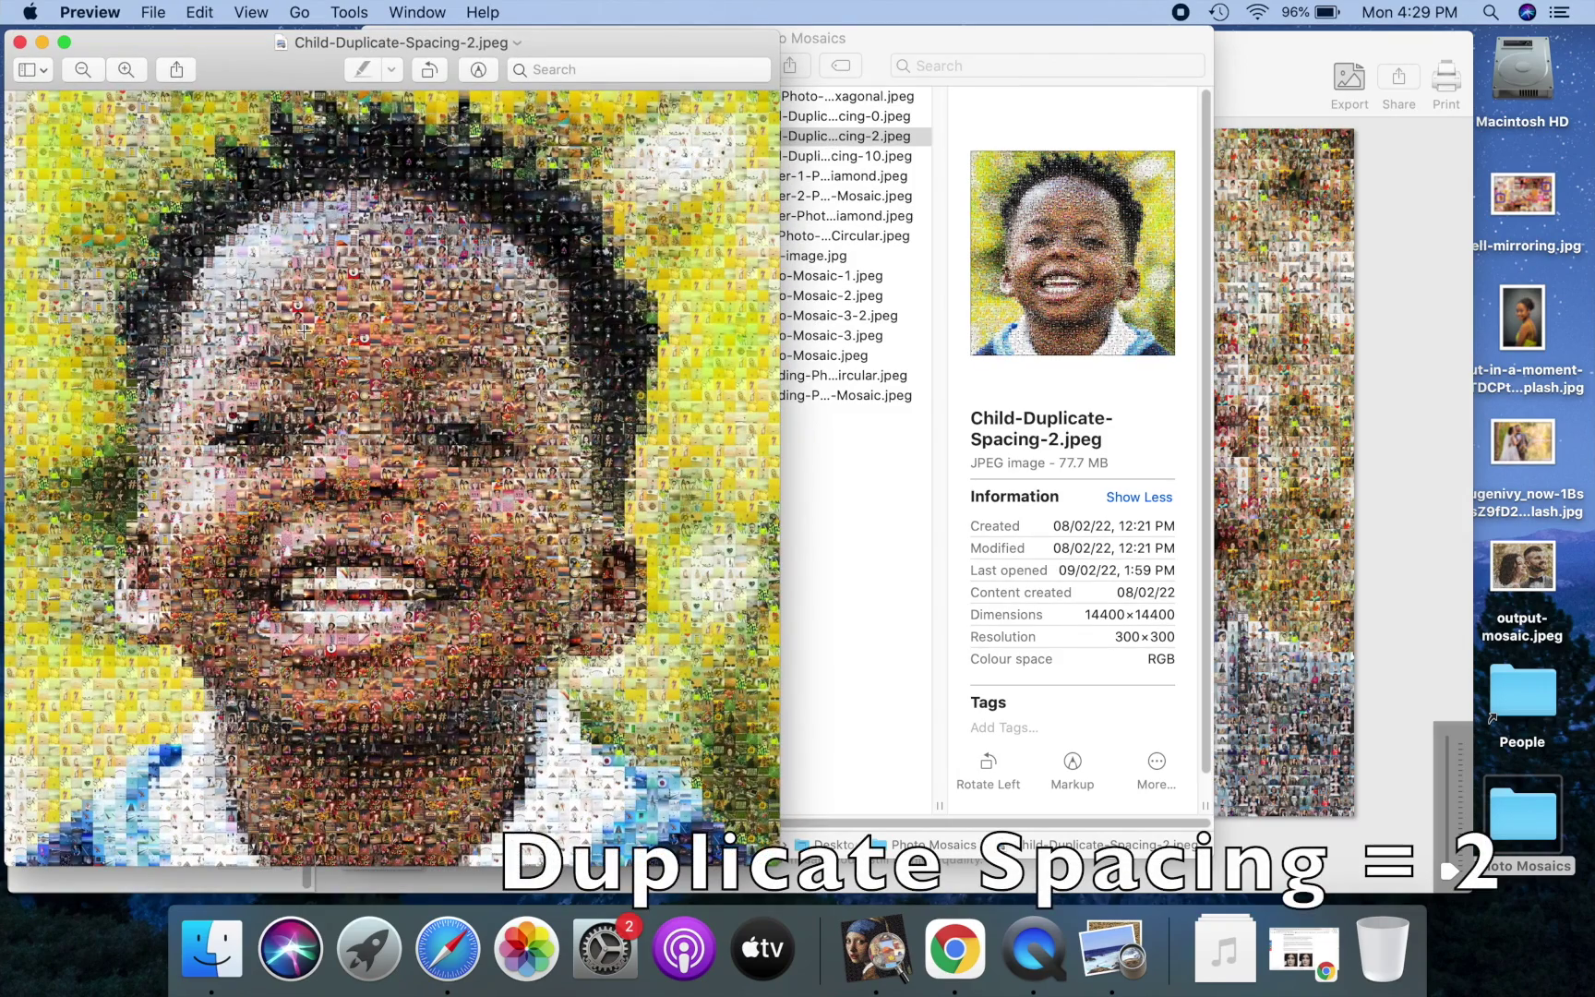
click(126, 70)
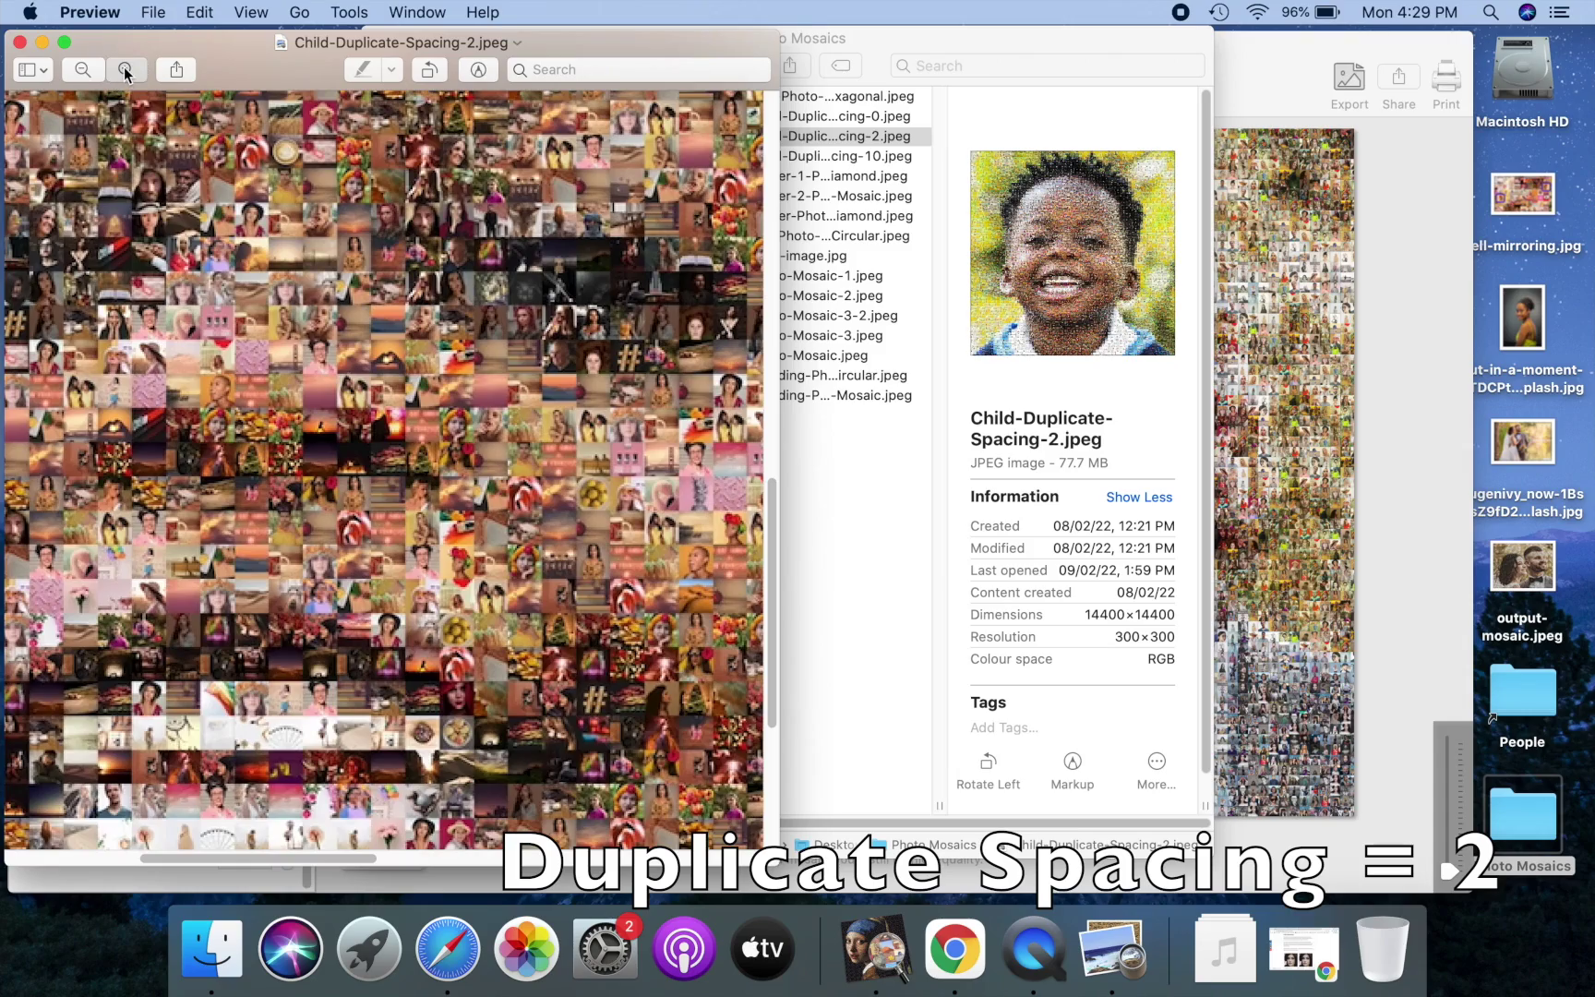
click(125, 70)
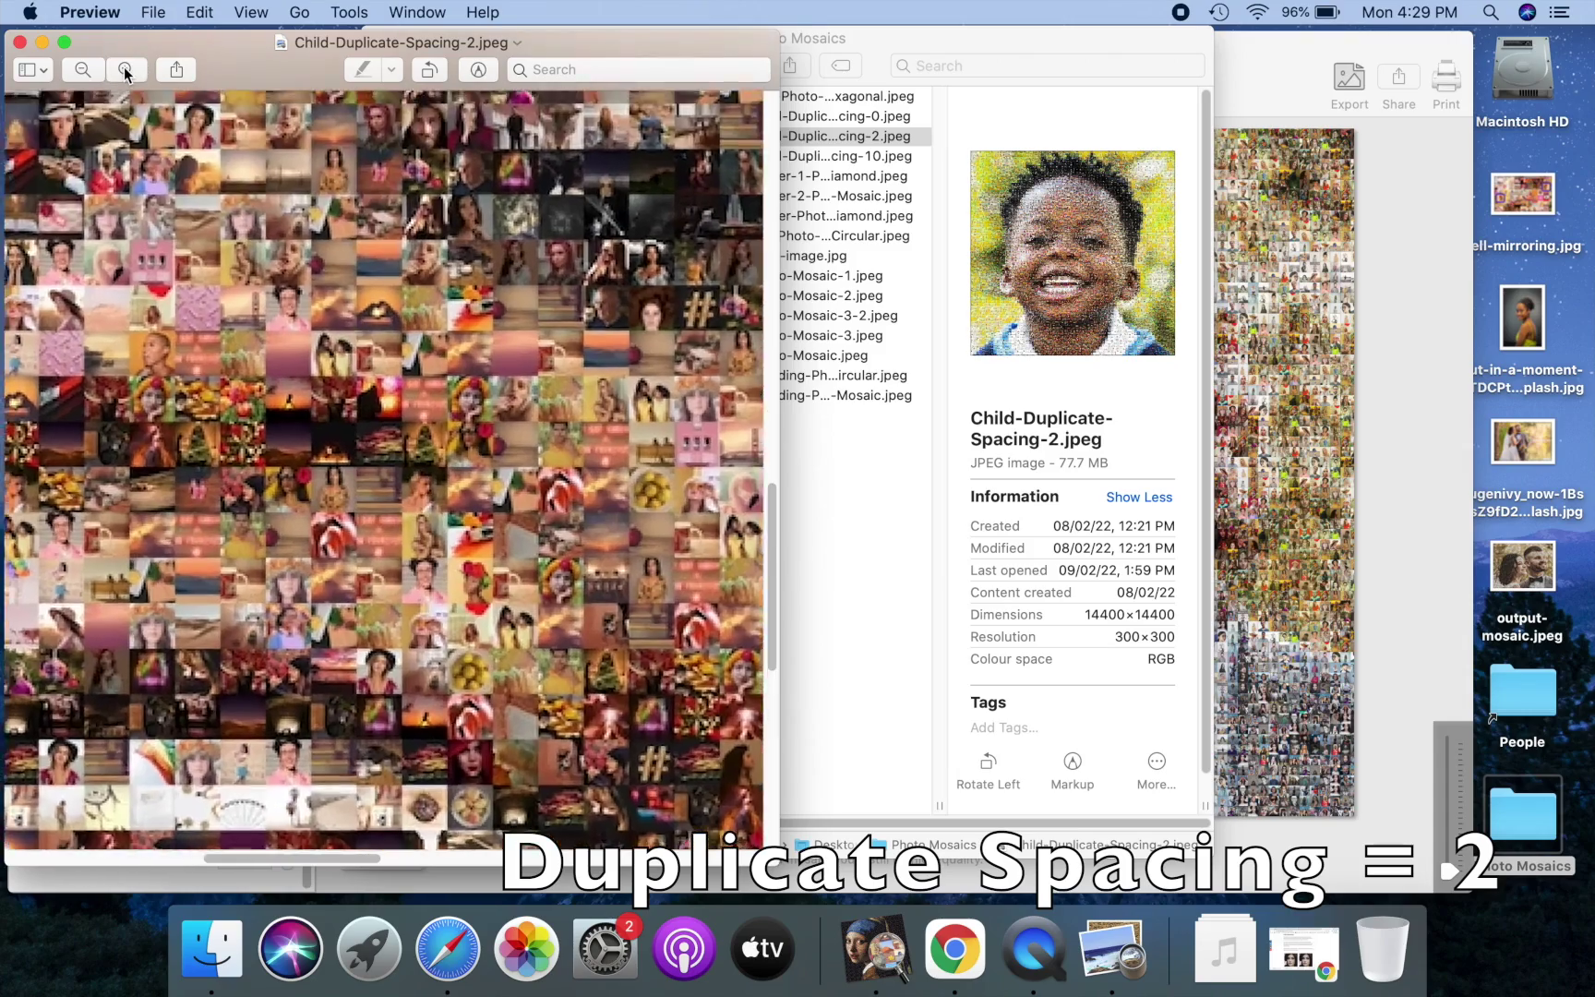
click(125, 70)
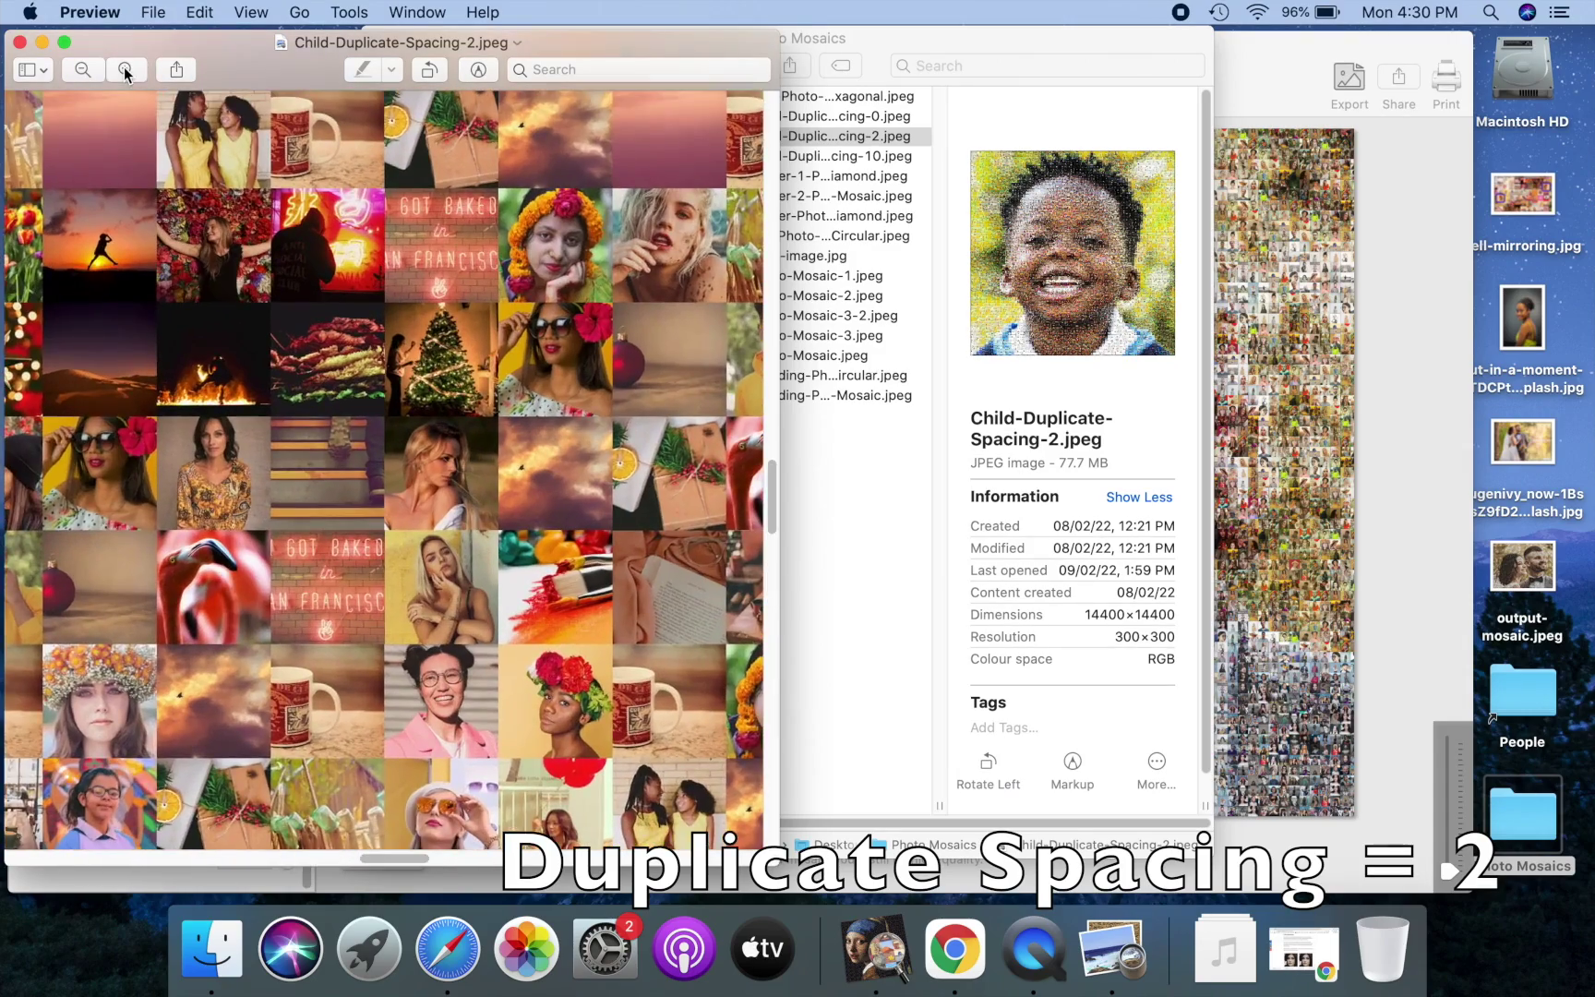
click(125, 70)
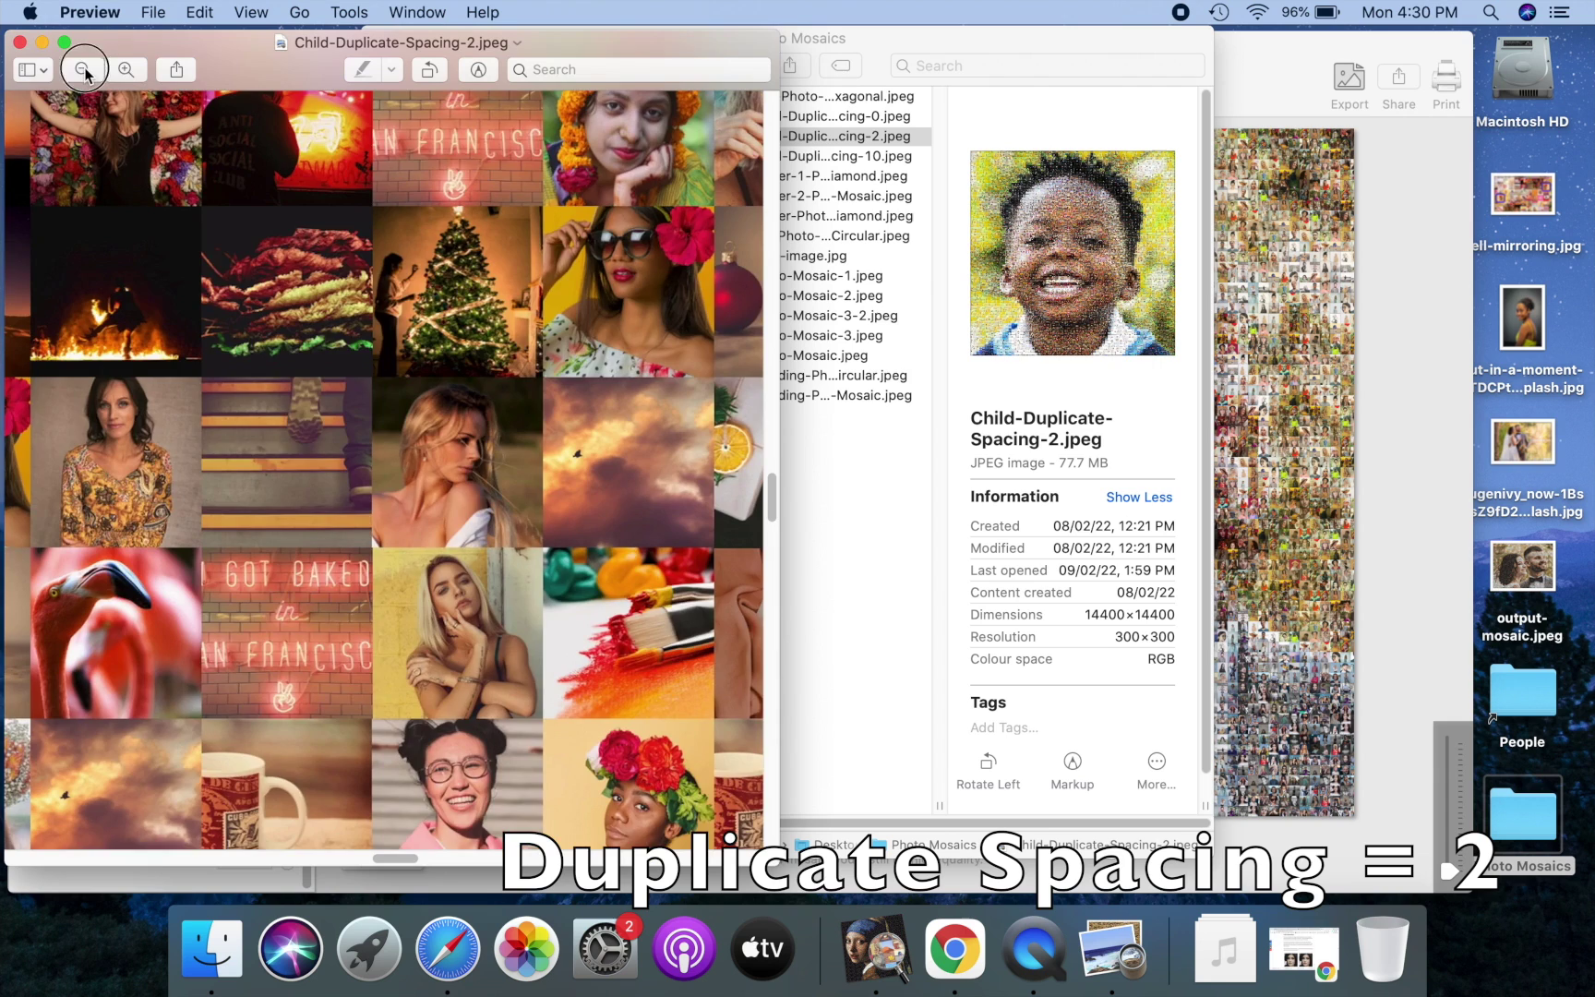
click(83, 69)
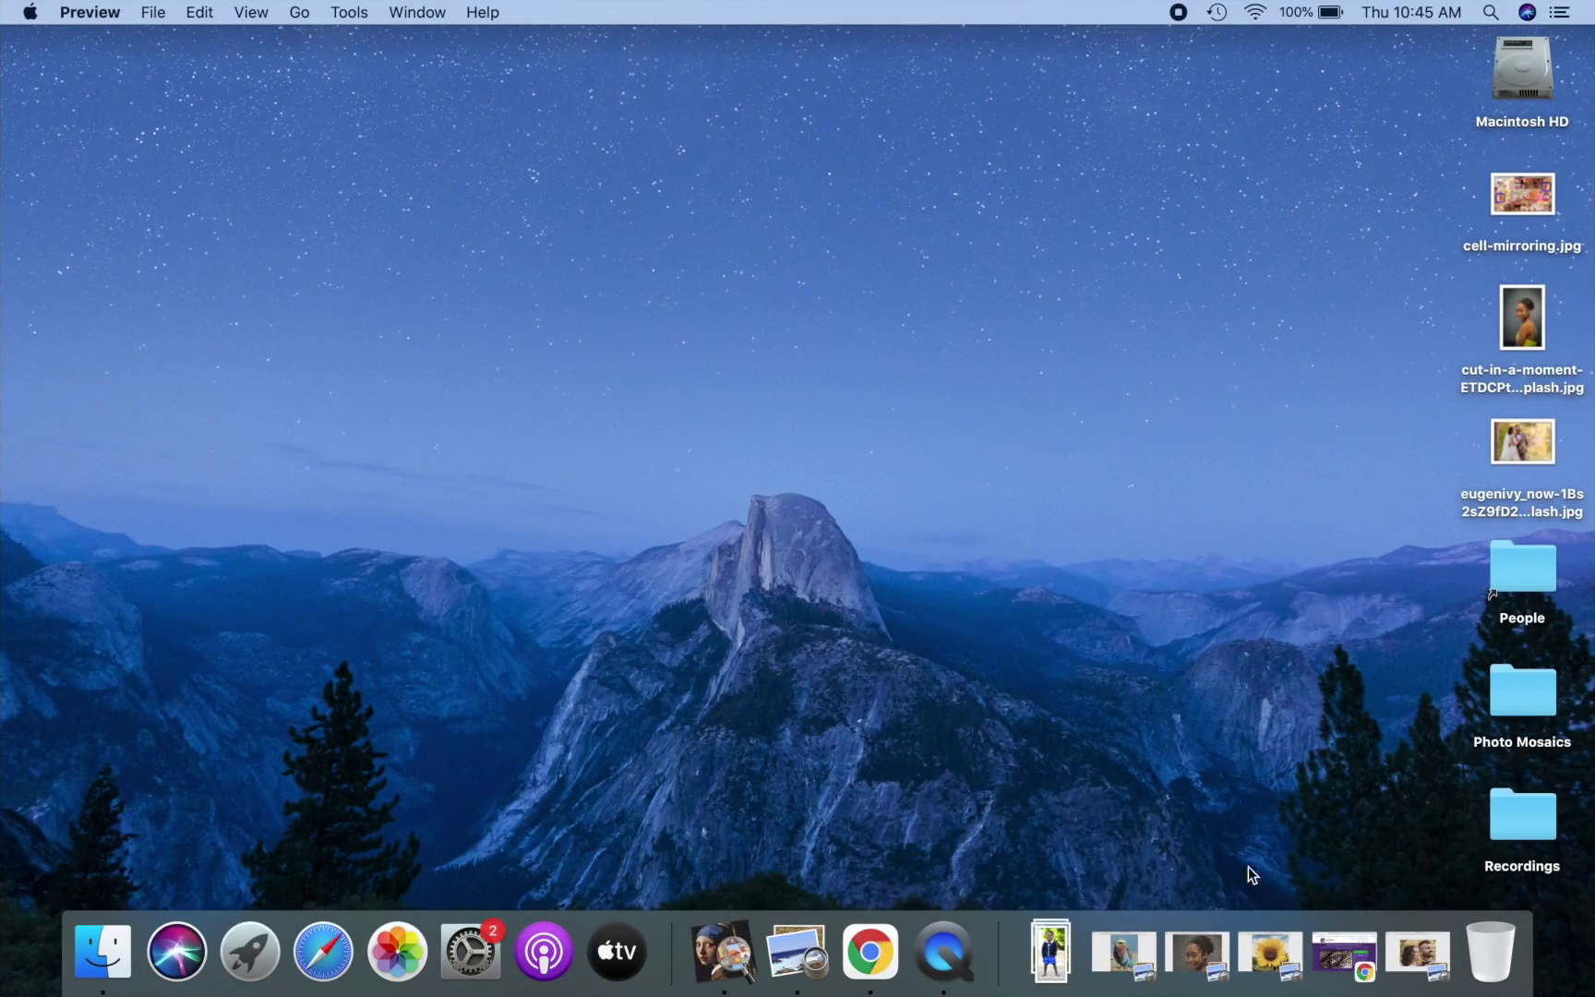
Step: Restore the minimized Flower-1-Photo-Mosaic-Diamond.jpeg in Preview and examine its diamond-shaped tiles up close
click(1271, 955)
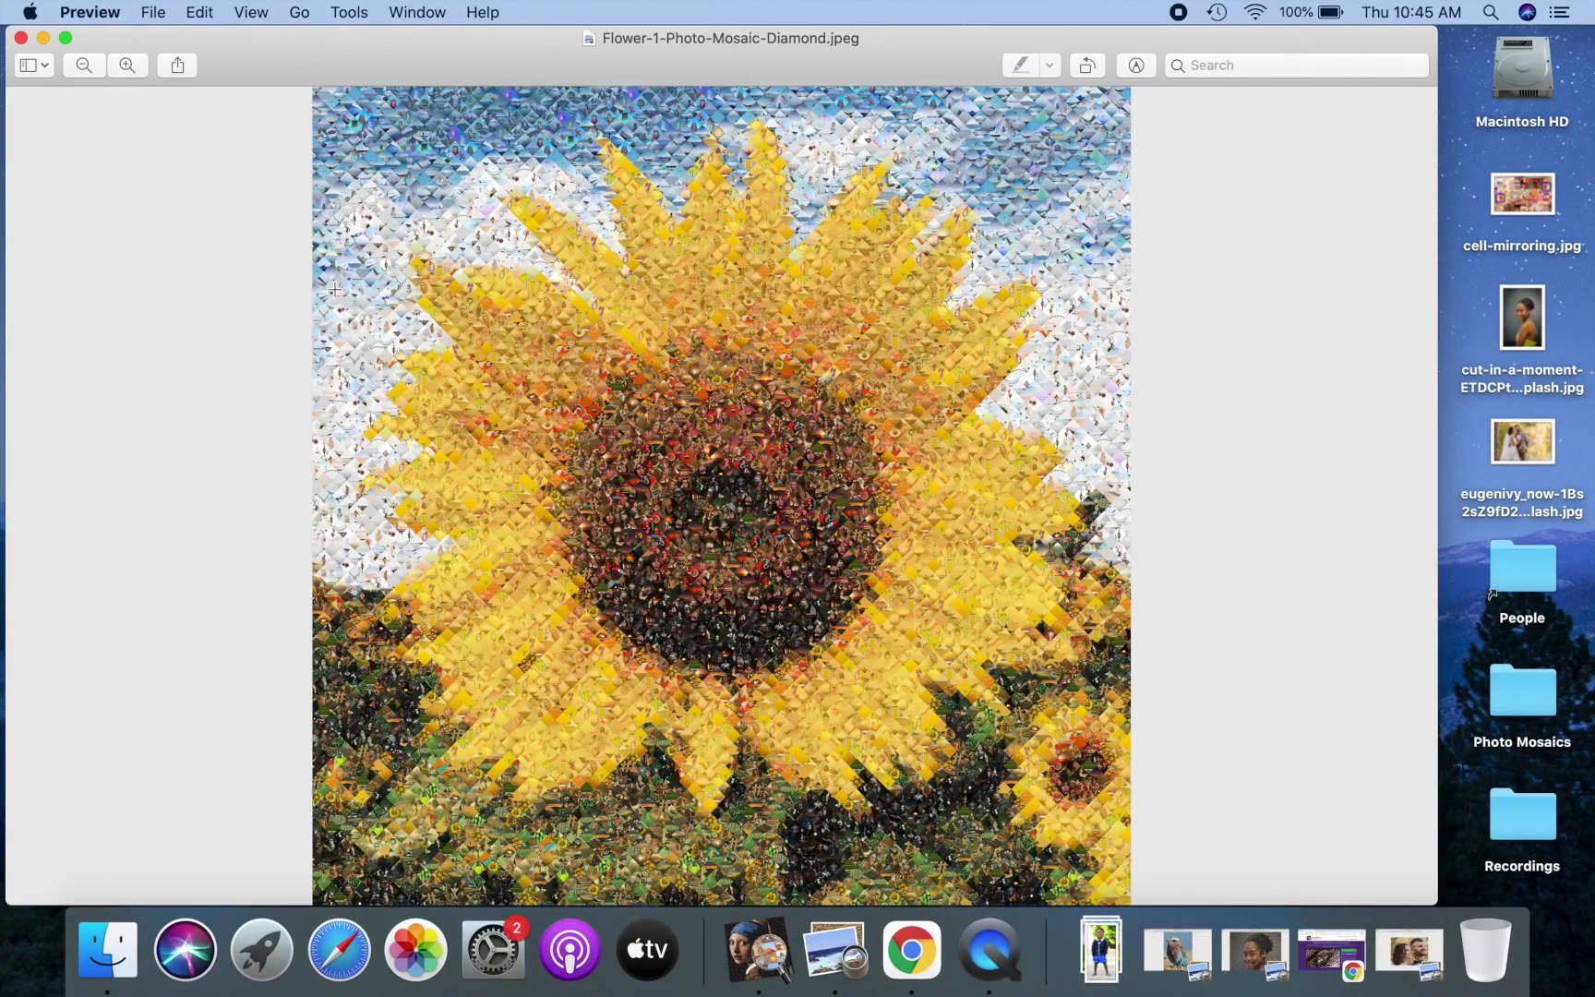
click(127, 65)
click(127, 65)
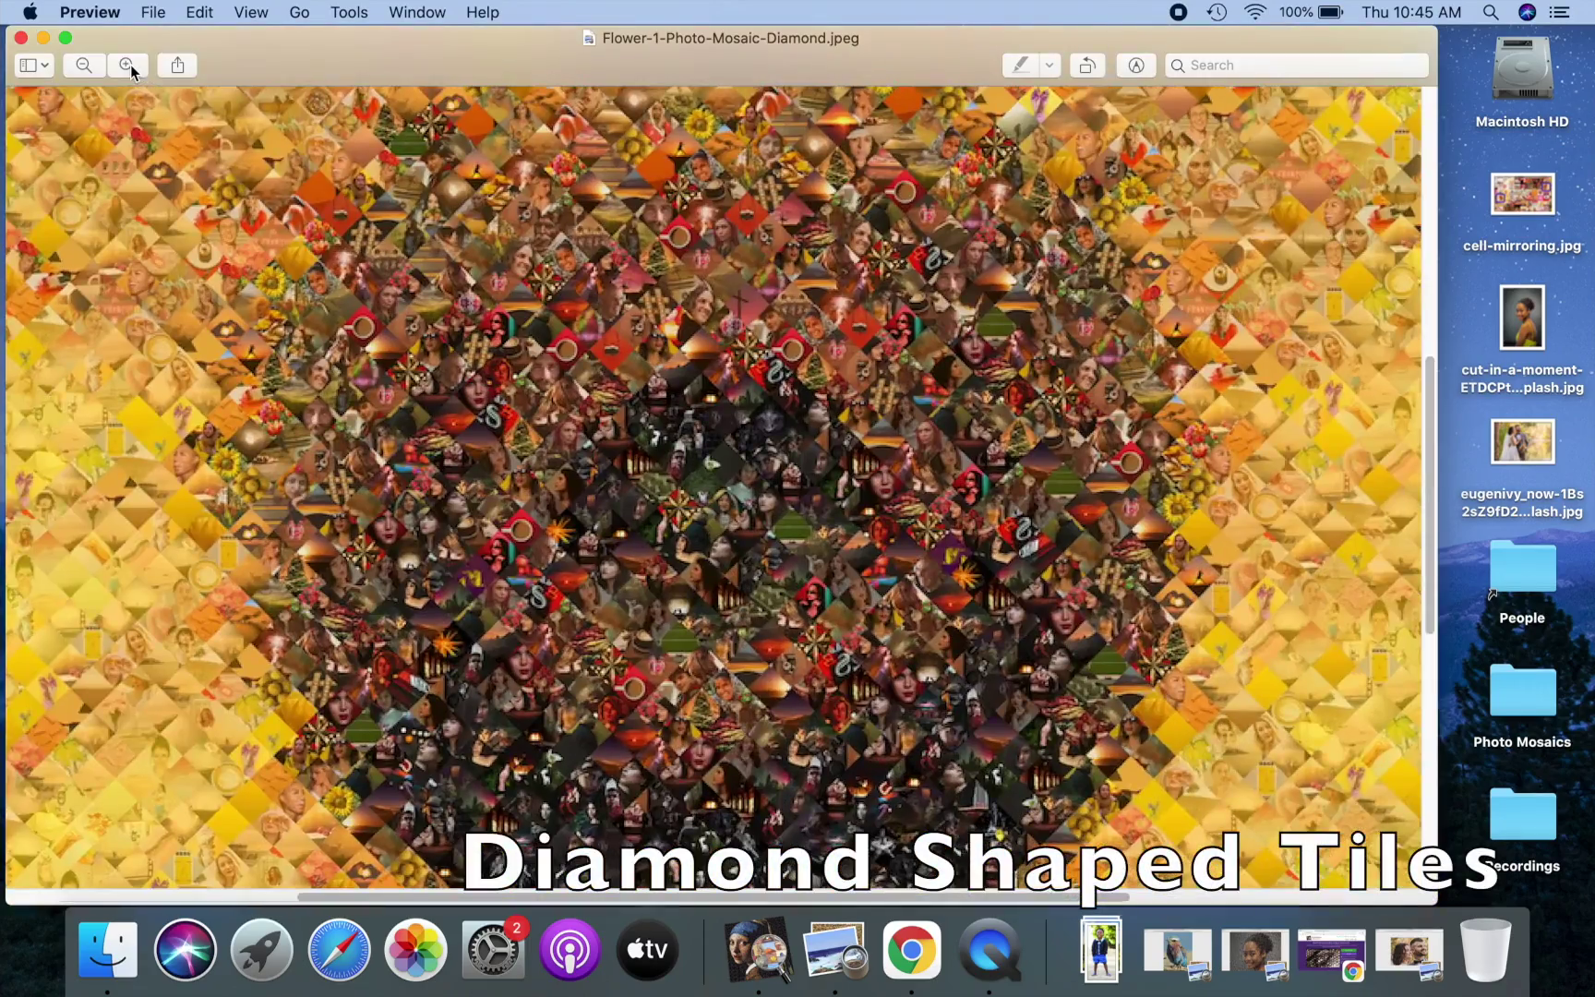
click(128, 65)
click(128, 64)
click(127, 65)
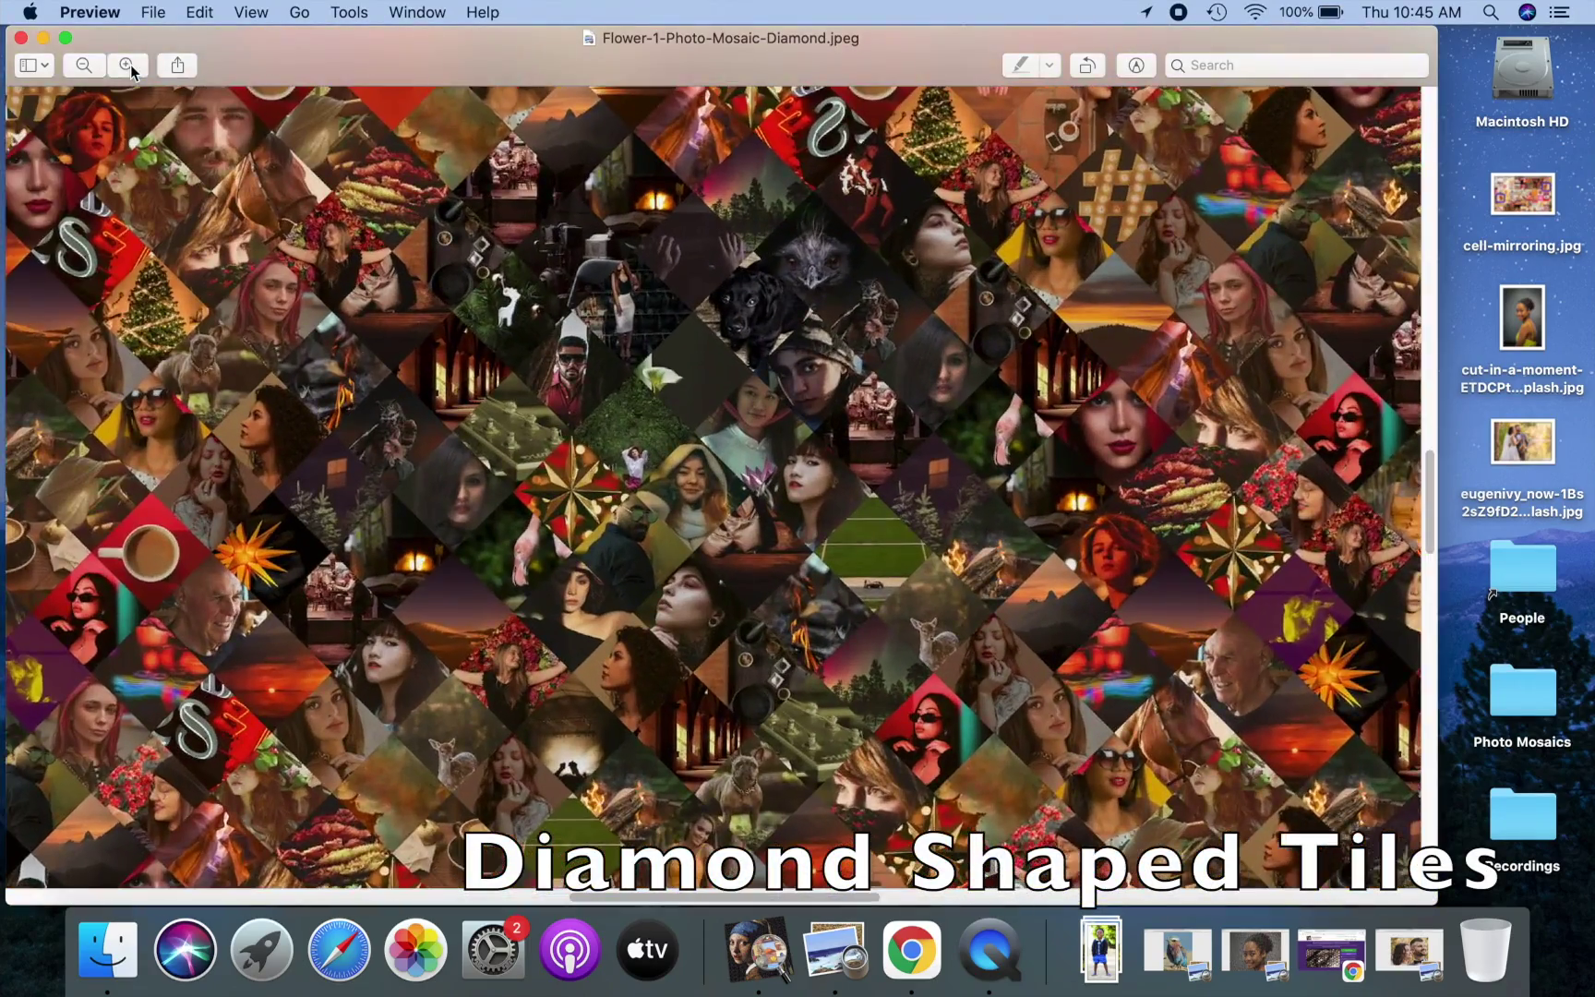
click(127, 64)
click(127, 65)
click(128, 65)
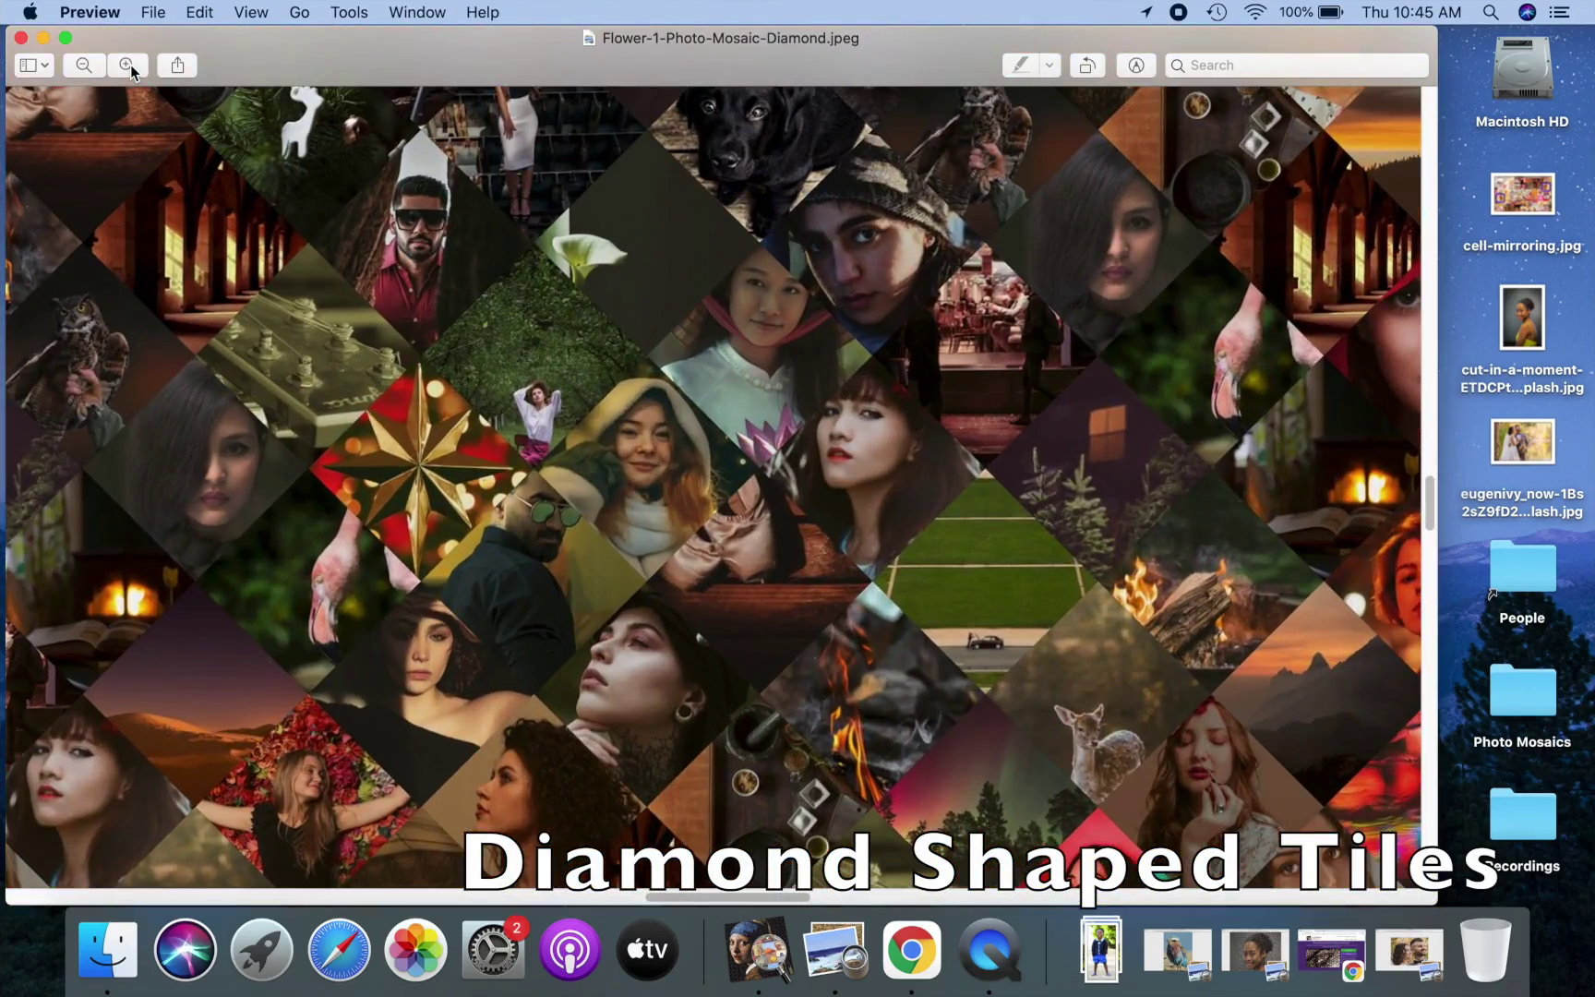
Step: View the whole sunflower mosaic again and minimize its window
click(83, 65)
click(83, 64)
click(83, 65)
click(83, 65)
click(83, 65)
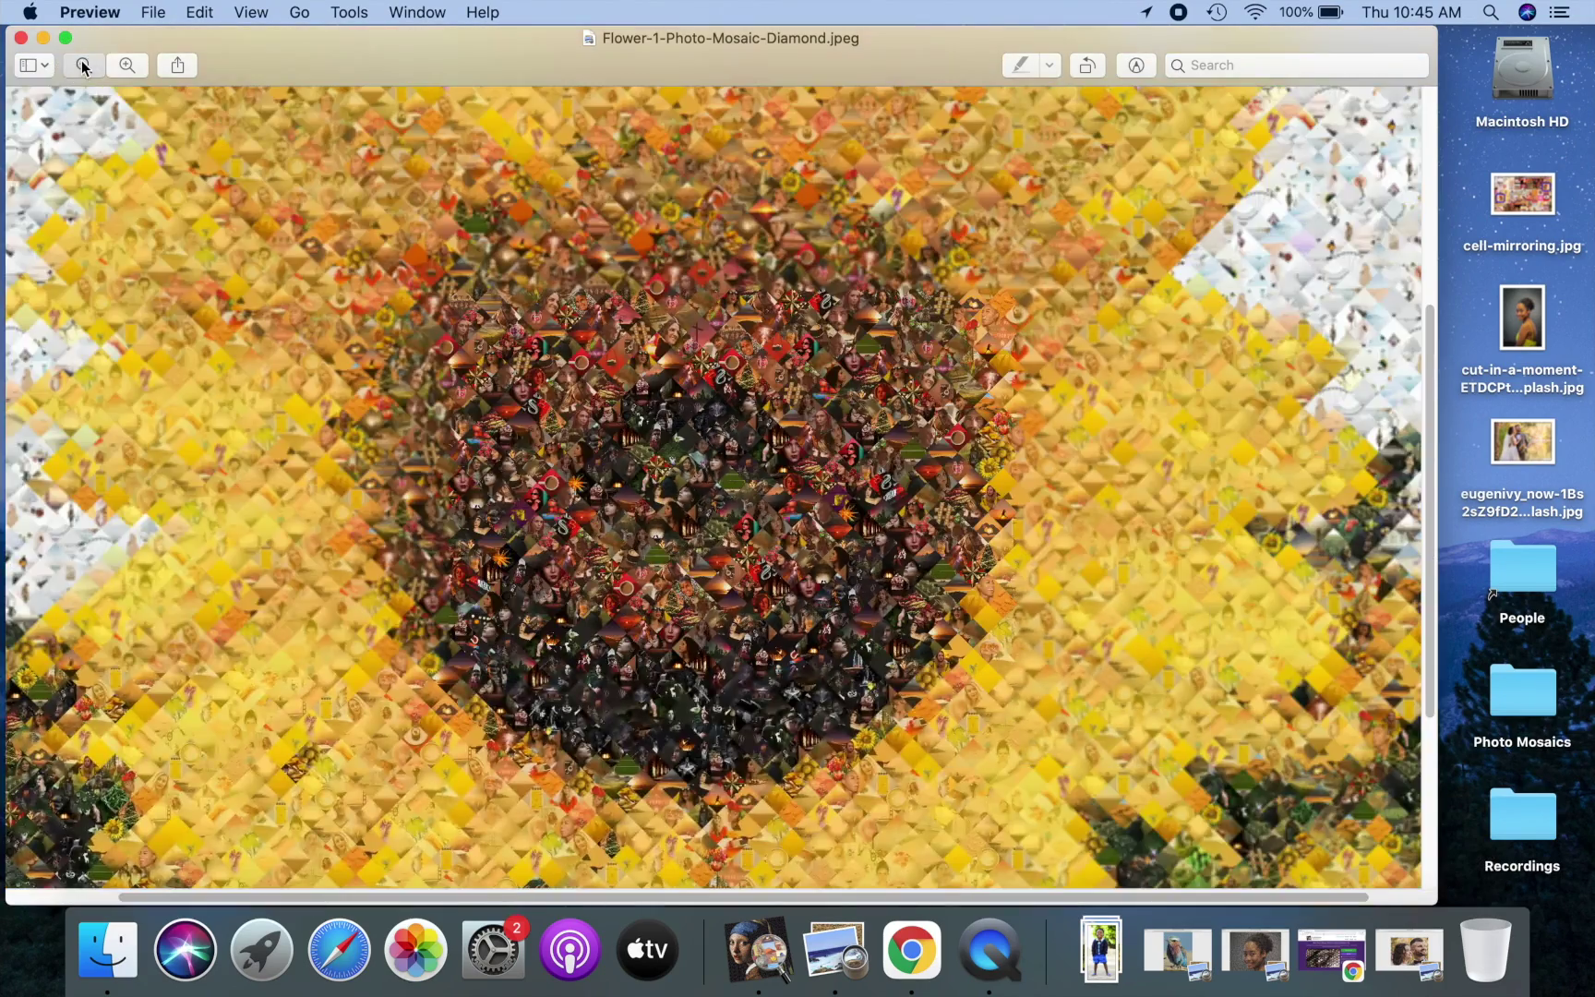
click(83, 65)
click(84, 65)
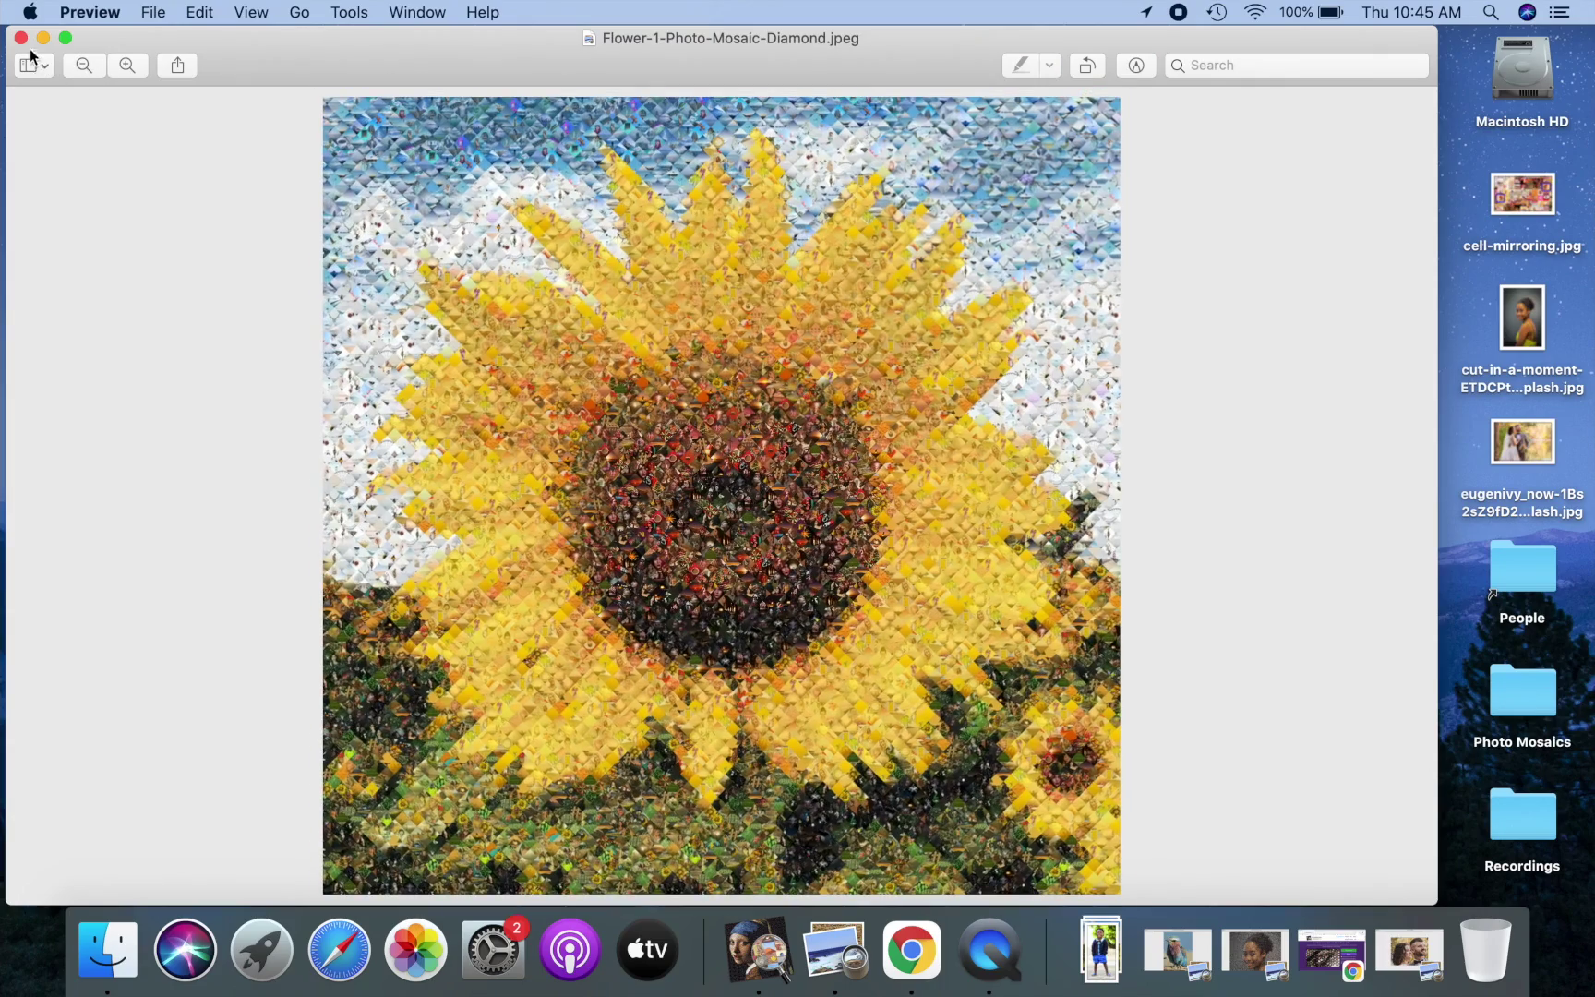
click(43, 38)
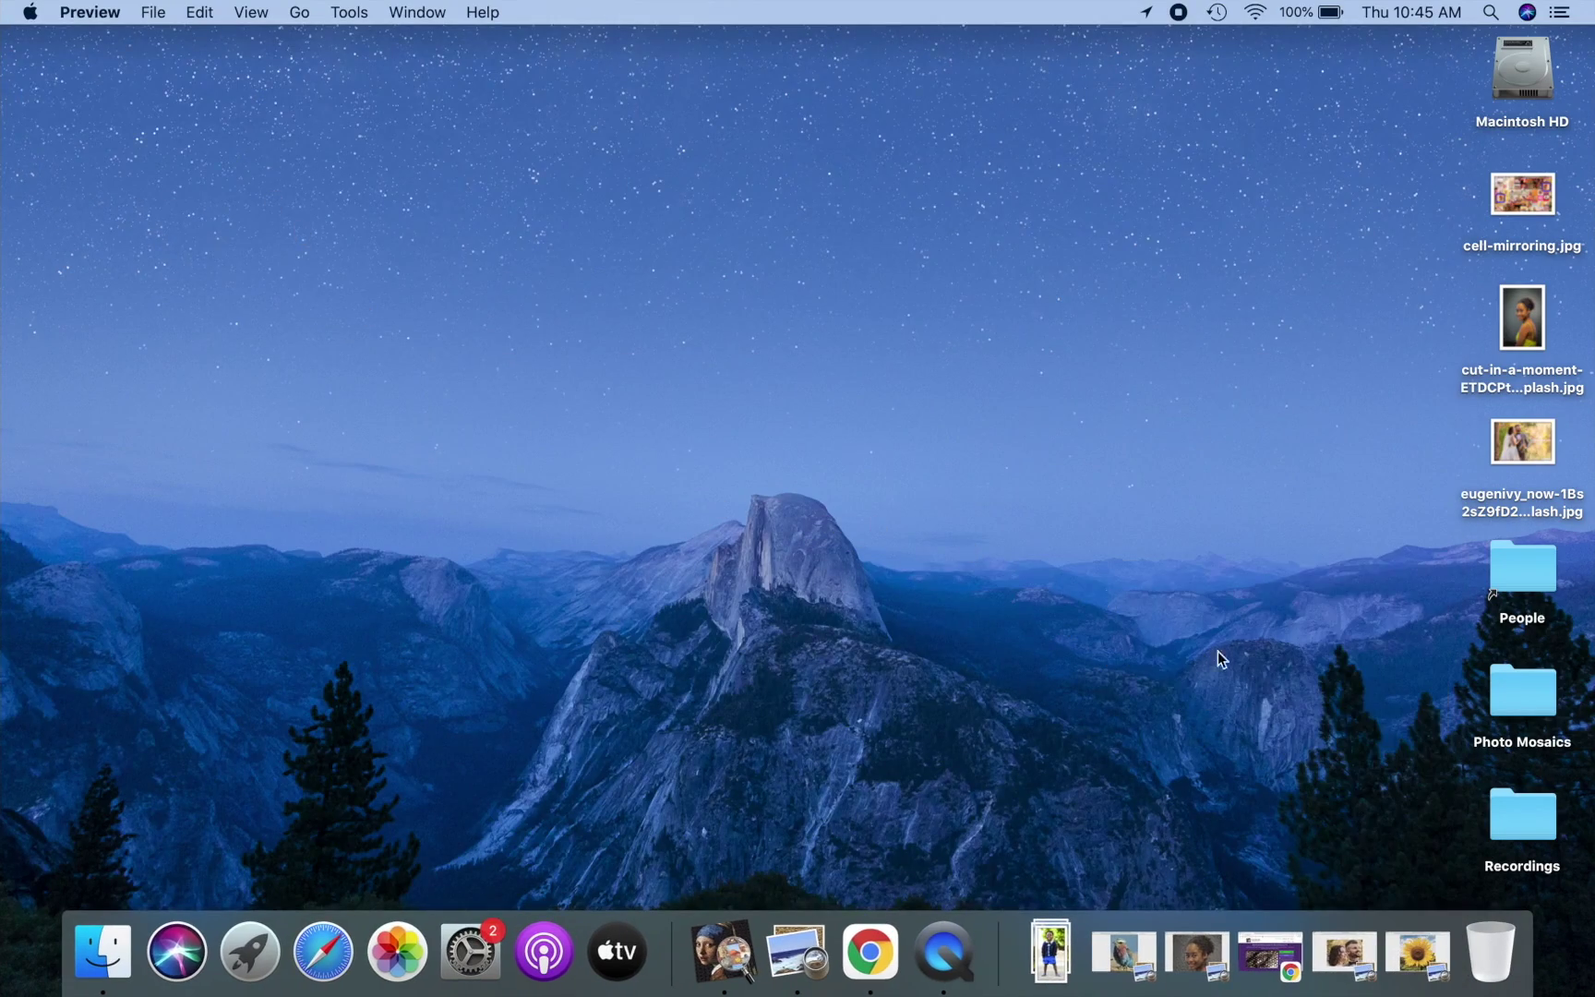
Step: Restore the minimized Girl-Photo-Mosaic-Circular.jpeg and examine its circular tiles up close
click(1197, 958)
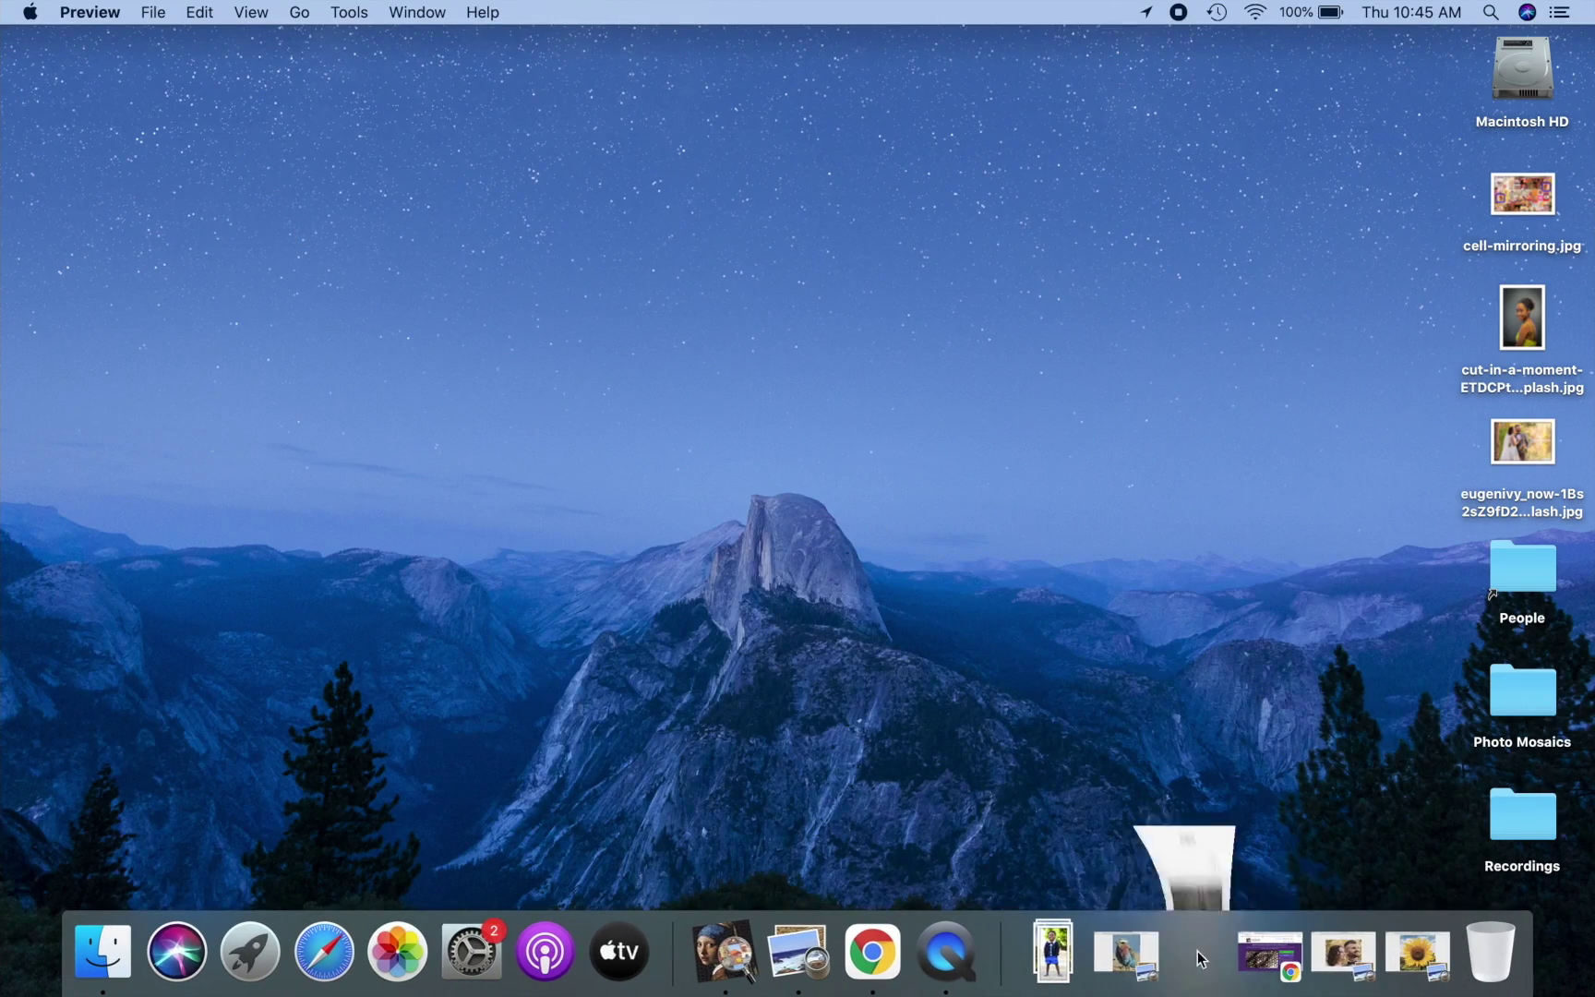
click(129, 64)
click(129, 64)
click(130, 65)
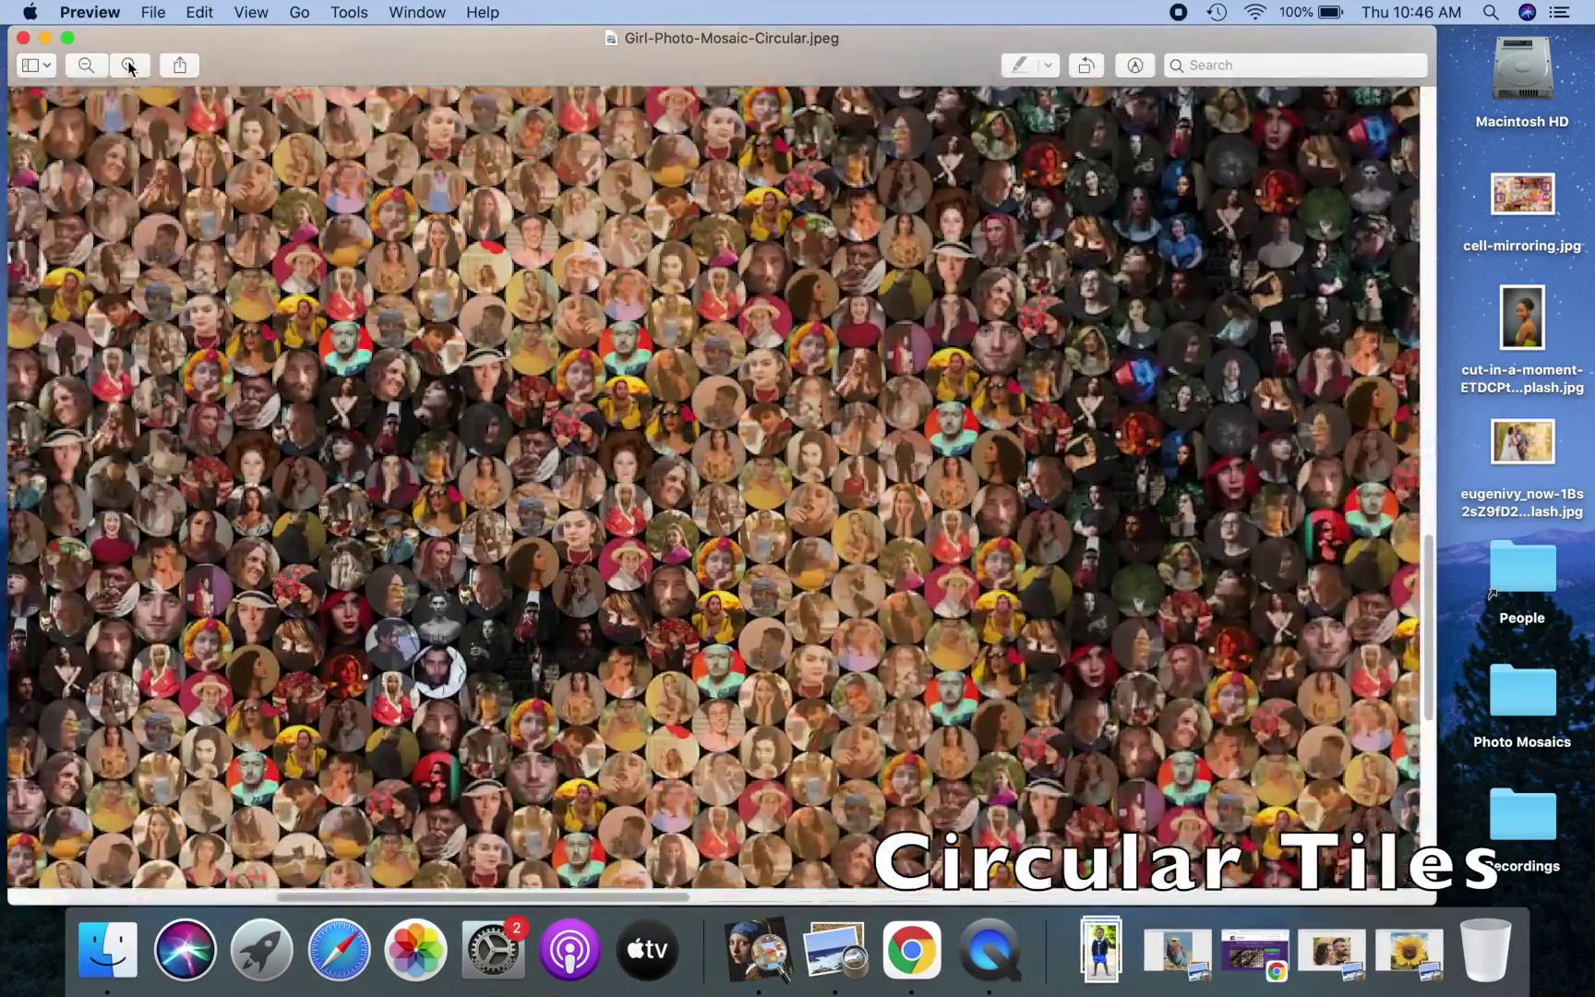
click(129, 65)
click(129, 64)
click(129, 64)
click(129, 65)
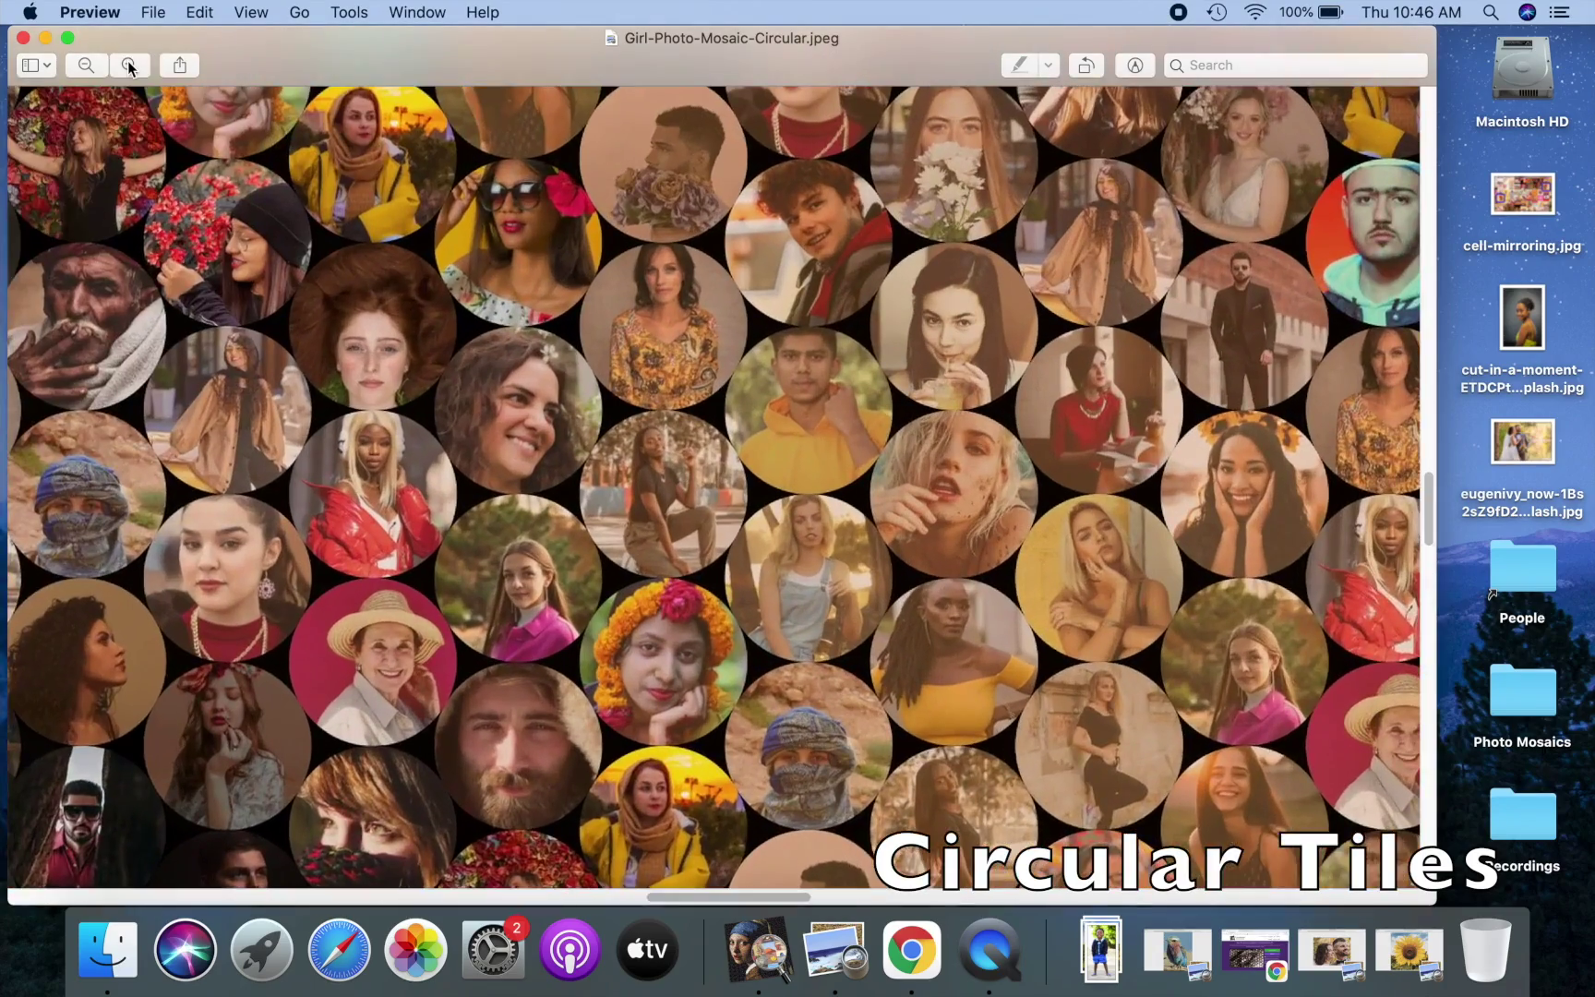
click(129, 65)
Step: View the whole circular-tile girl mosaic again and minimize its window
click(84, 65)
click(84, 65)
click(81, 63)
click(81, 62)
click(81, 62)
click(82, 63)
click(81, 63)
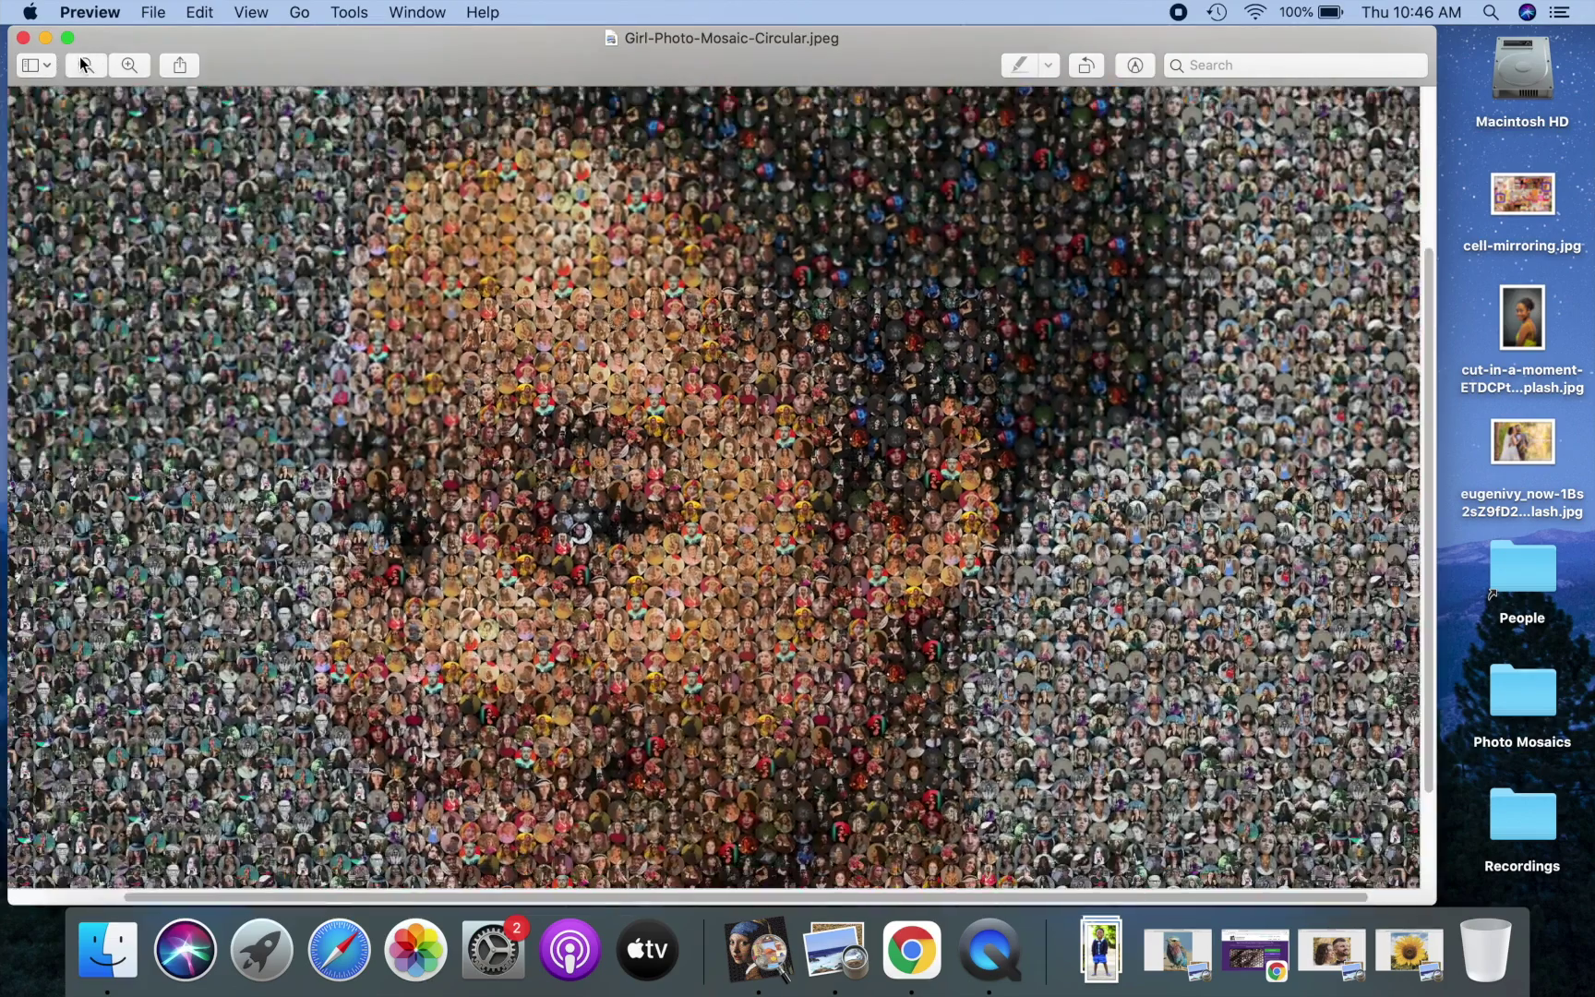
click(81, 63)
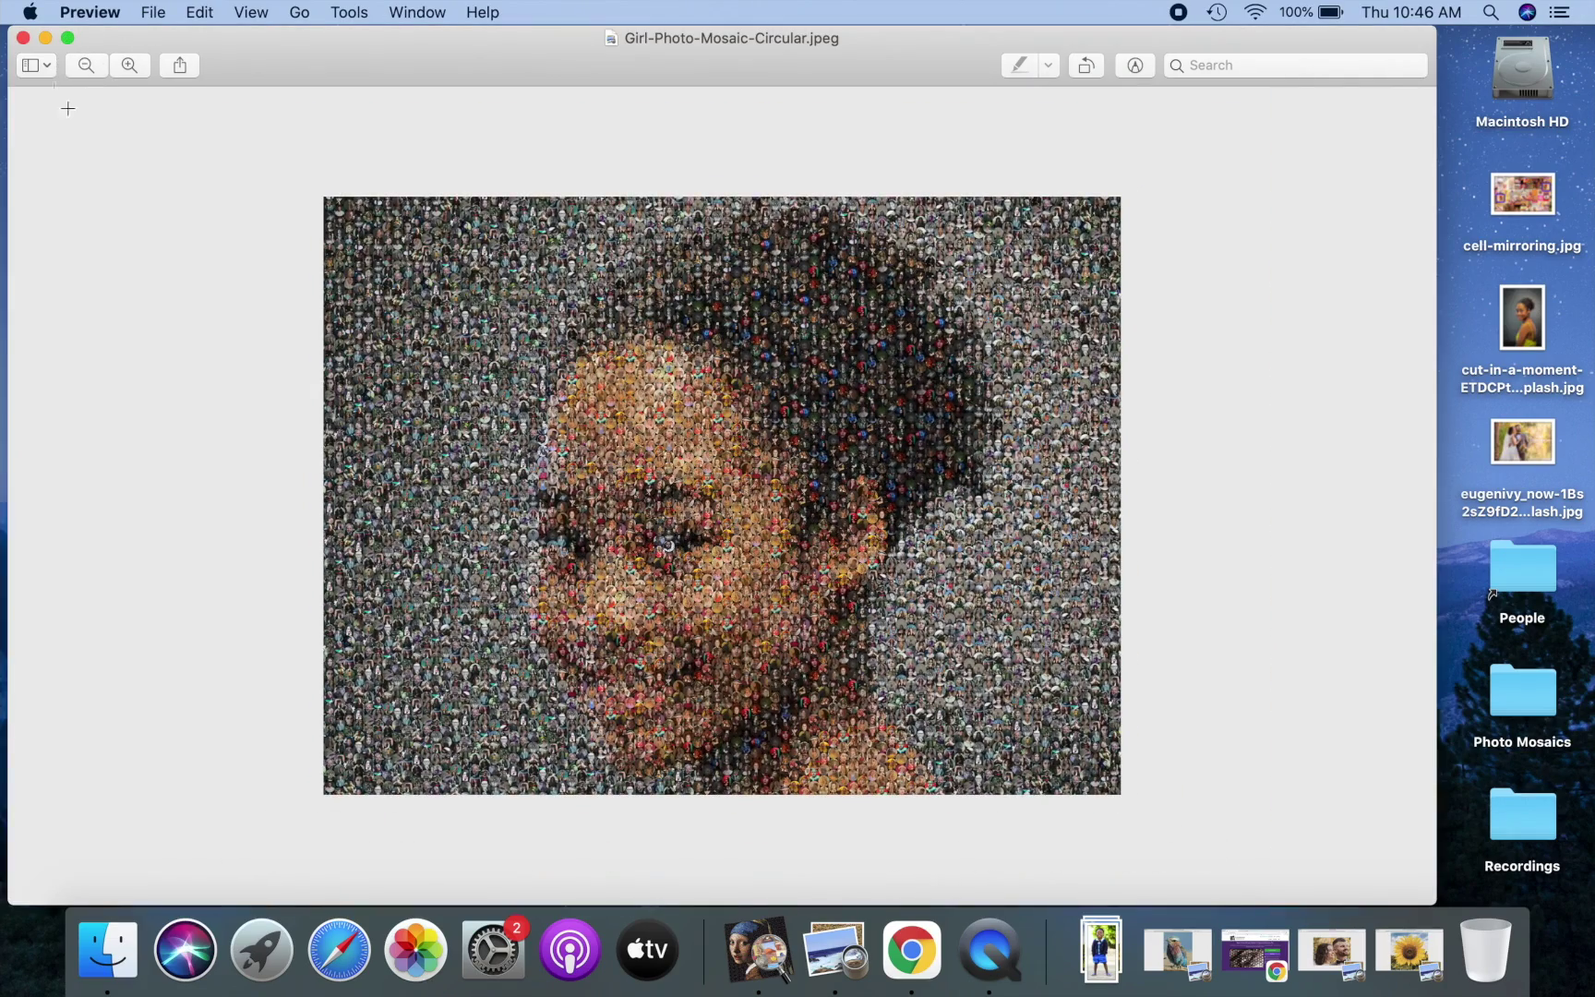
click(46, 37)
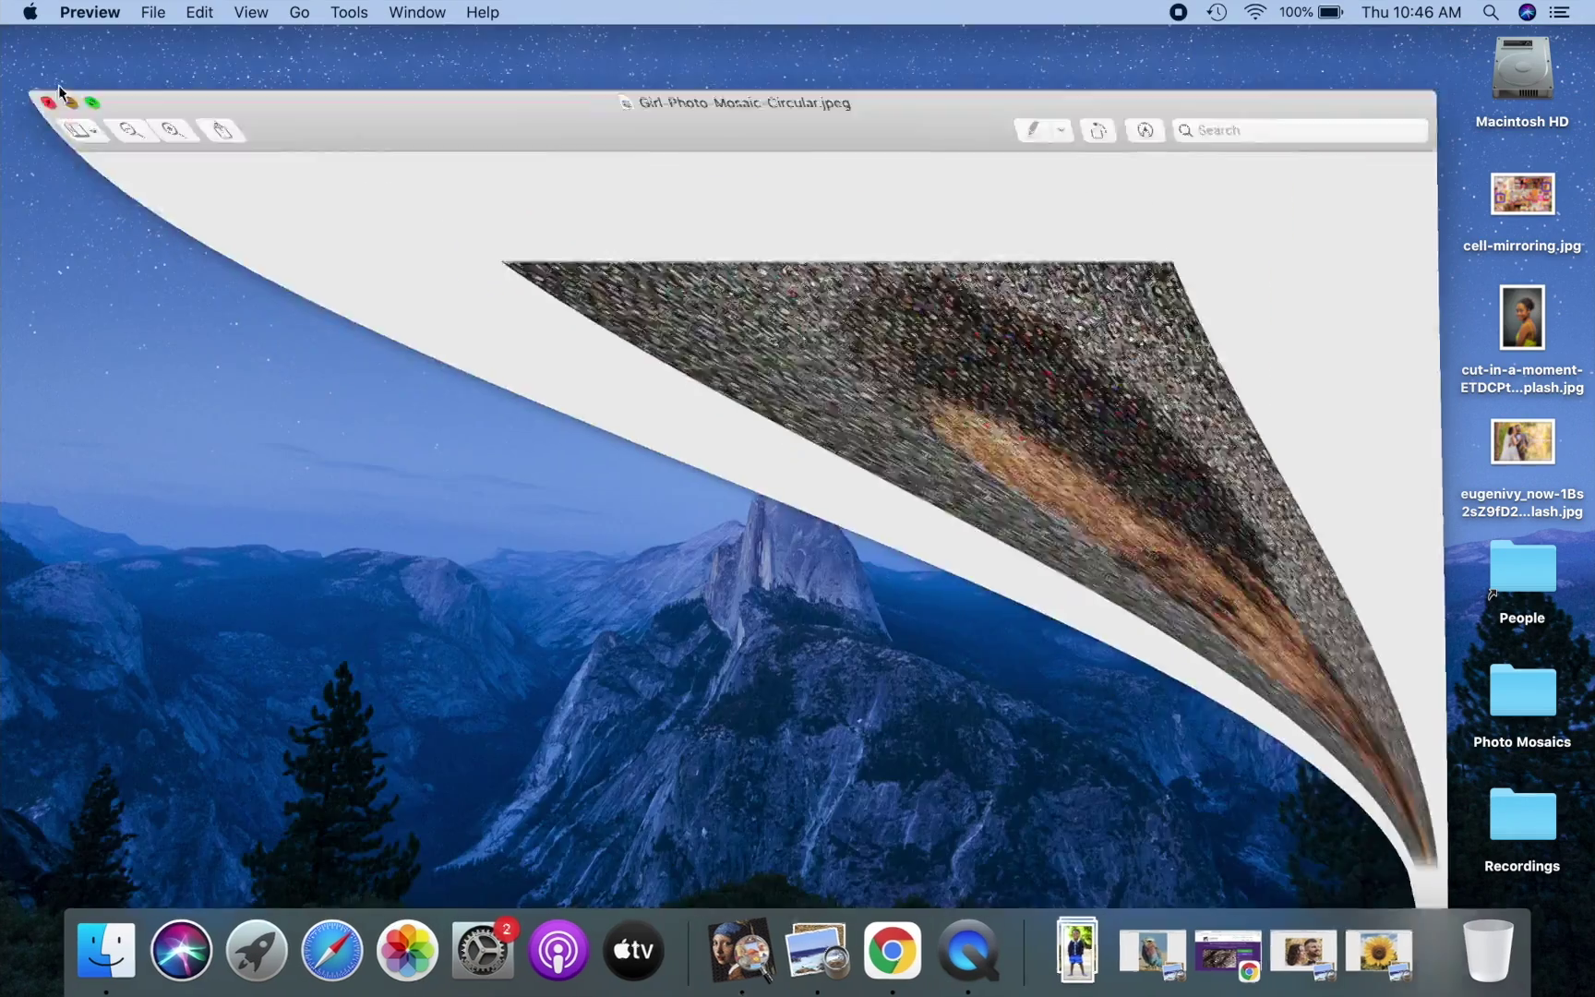
Step: Restore the minimized Bird-Photo-Mosaic-Hexagonal.jpeg and examine its hexagonal tiles up close
click(1123, 951)
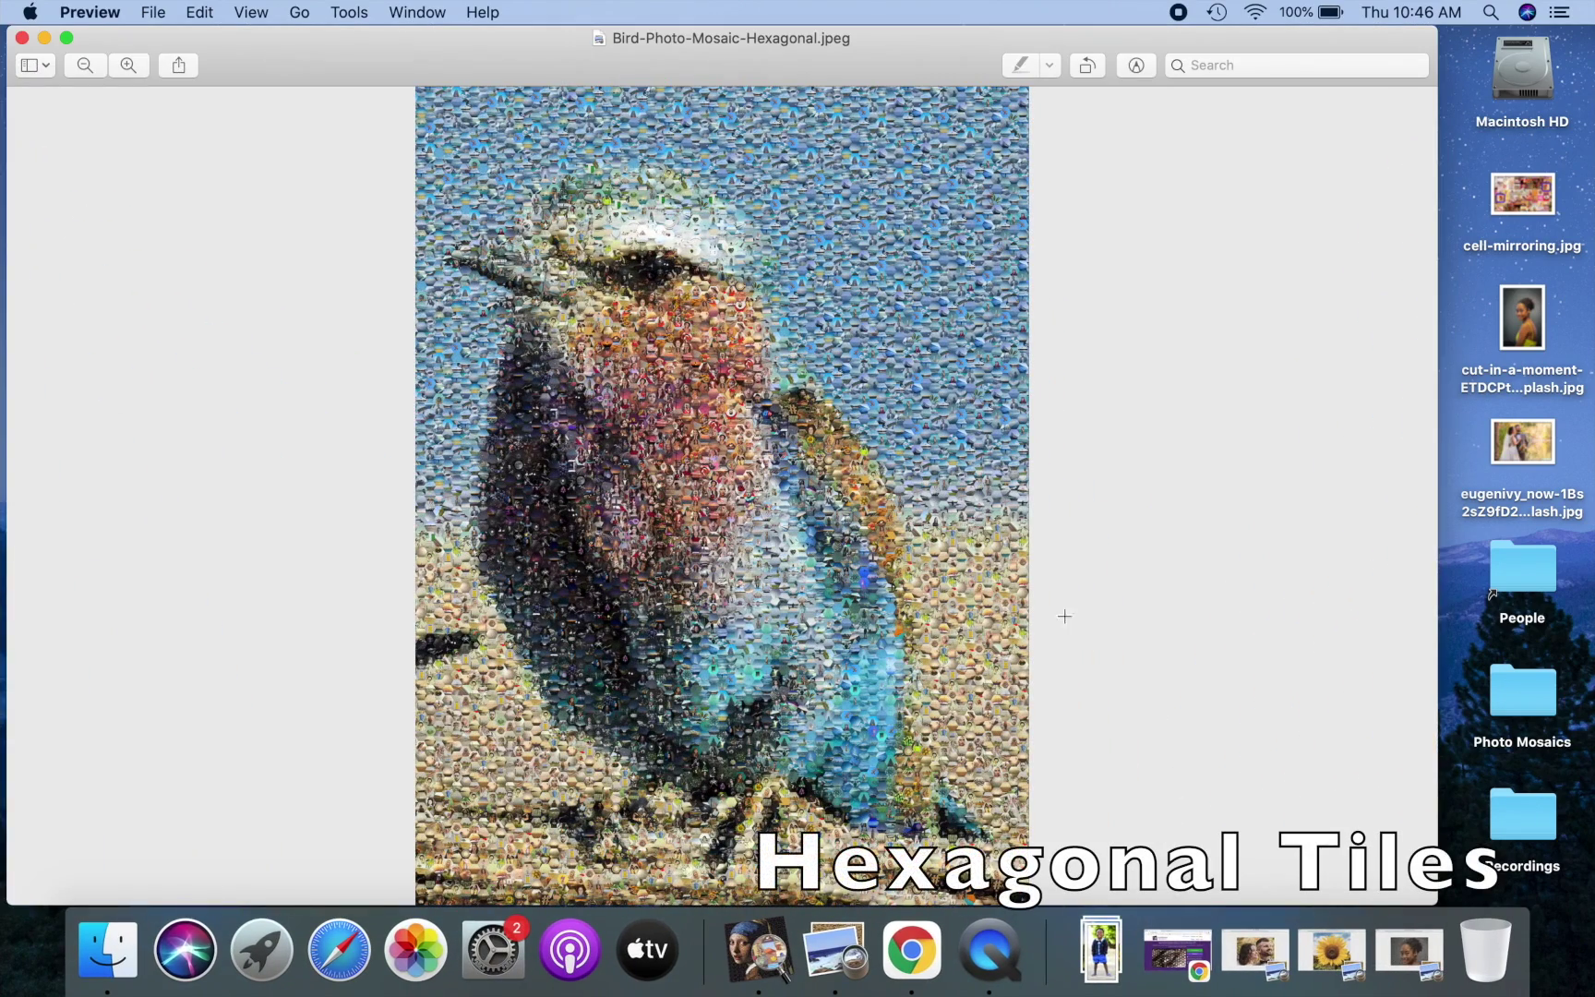
click(127, 64)
click(127, 64)
click(127, 65)
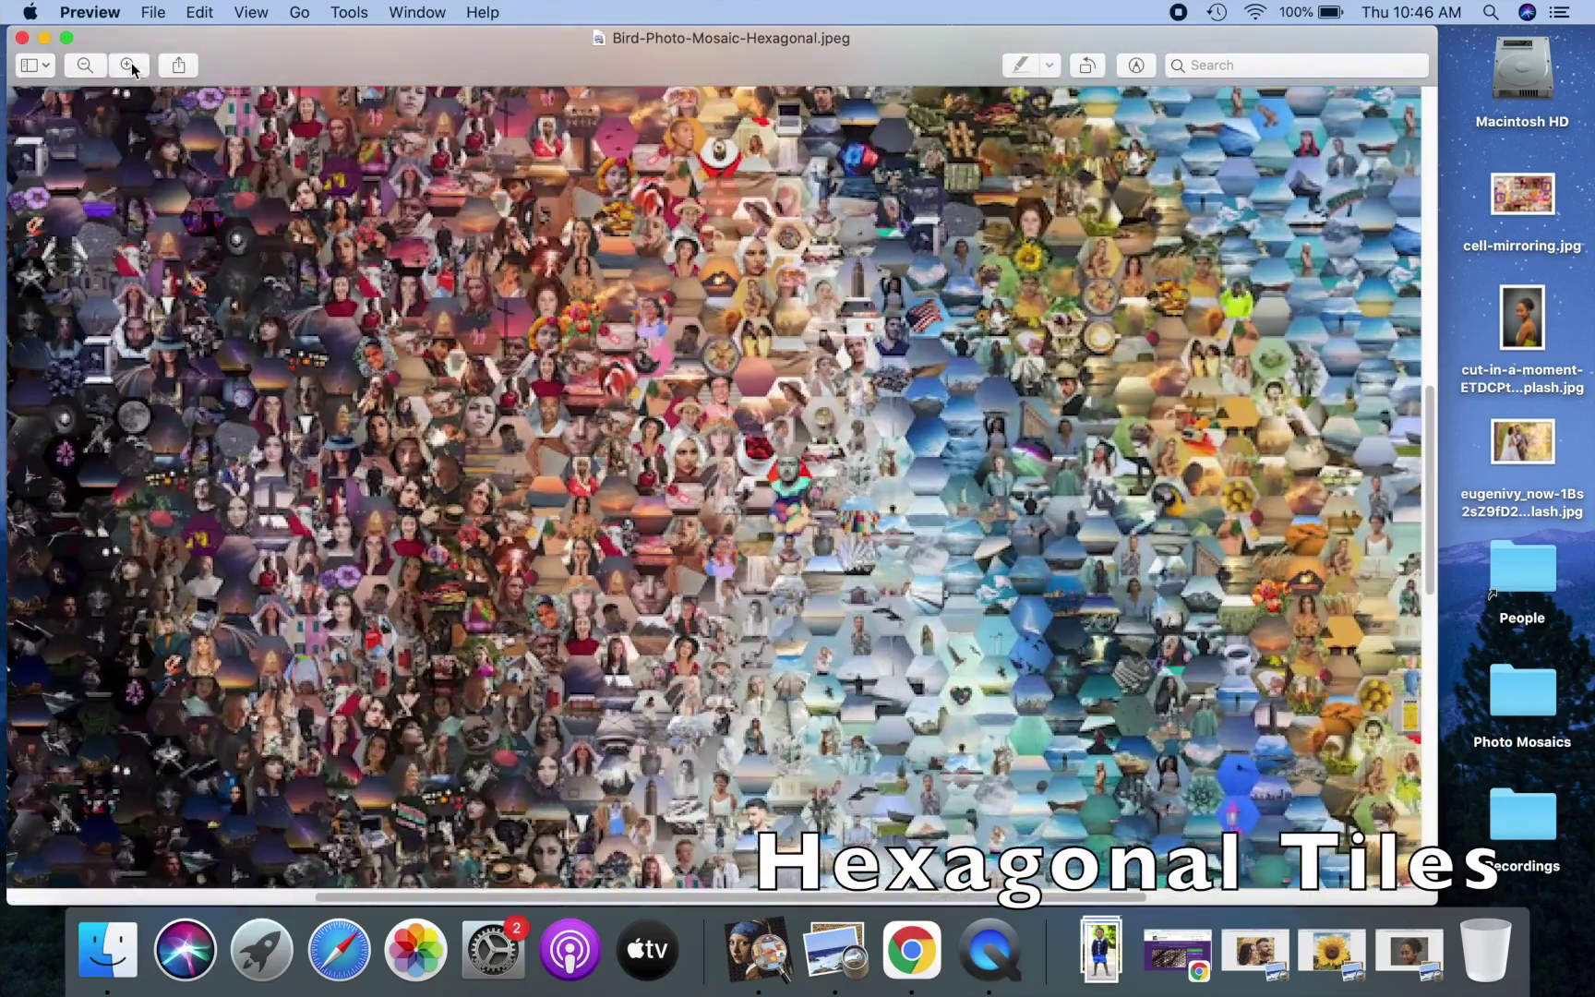
click(130, 63)
click(130, 63)
click(130, 64)
click(130, 64)
click(130, 64)
click(130, 64)
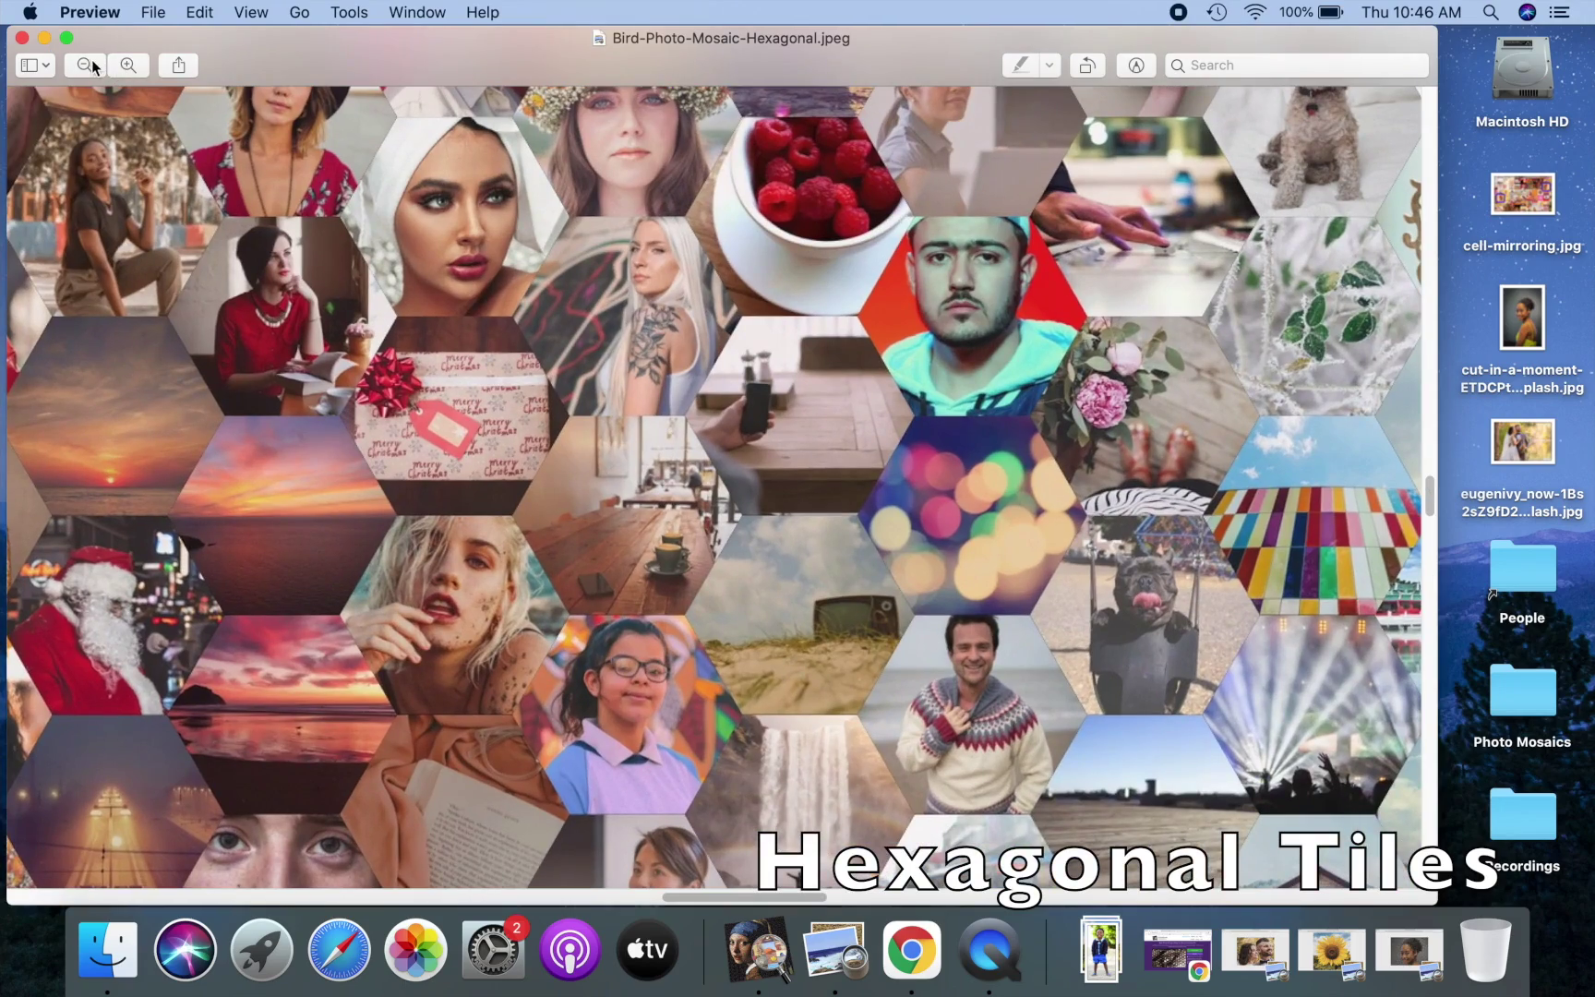
Step: View the whole hexagonal-tile bird mosaic again and minimize its window
click(88, 64)
click(88, 64)
click(88, 64)
click(88, 63)
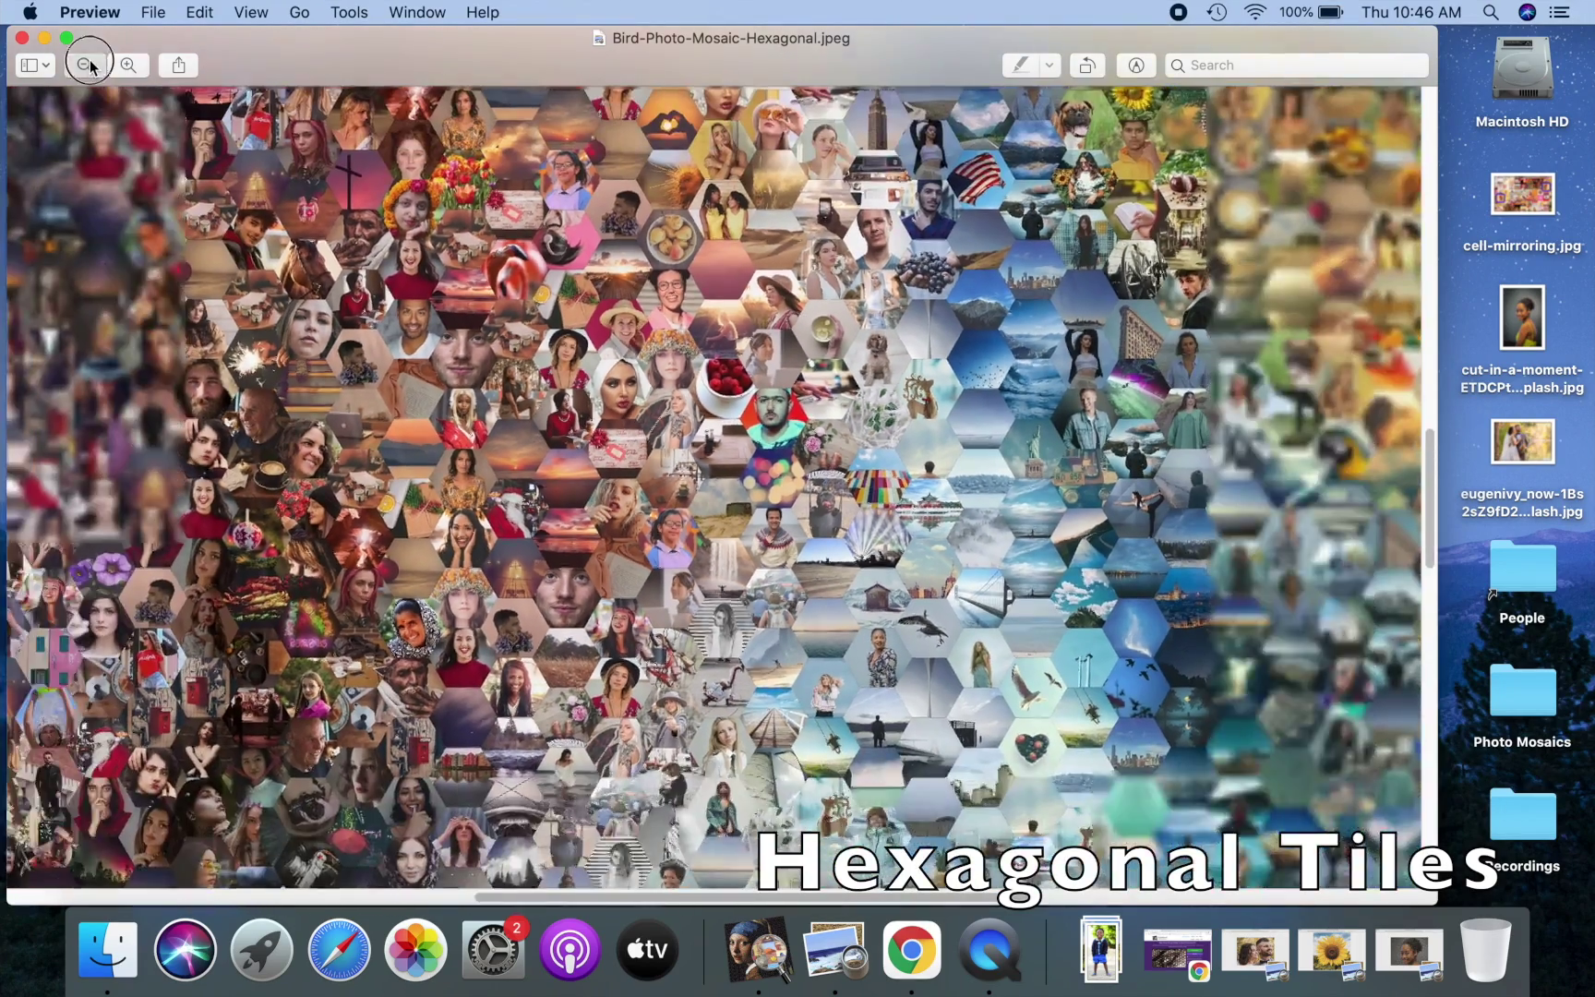
click(89, 63)
click(89, 64)
click(88, 63)
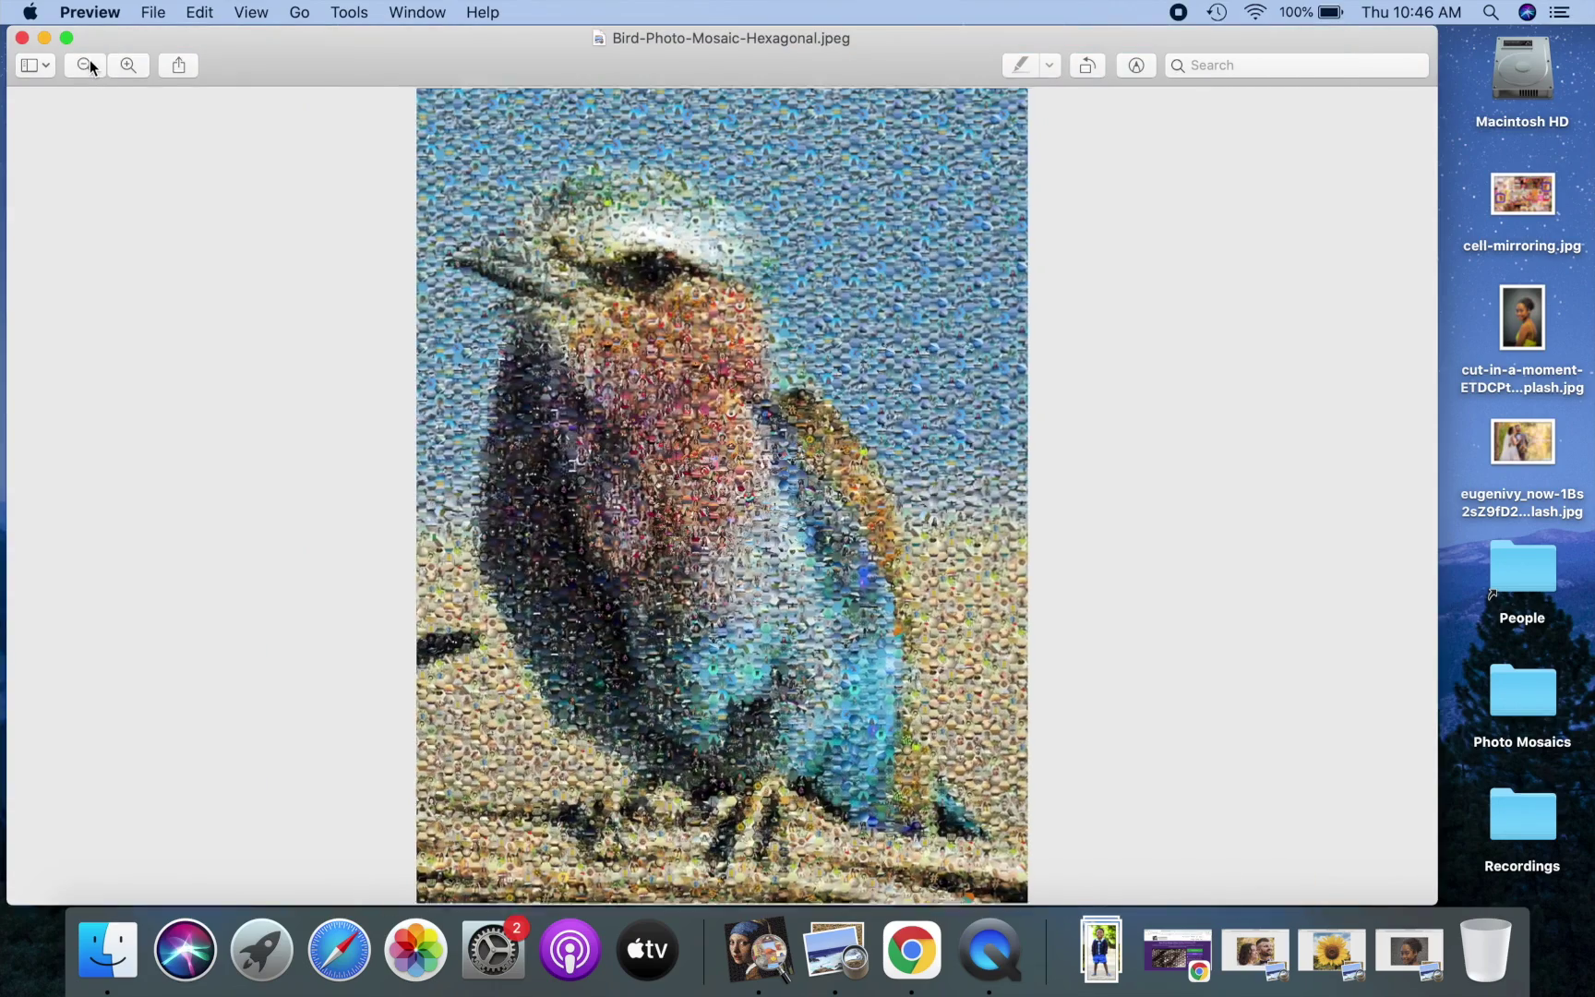
click(89, 62)
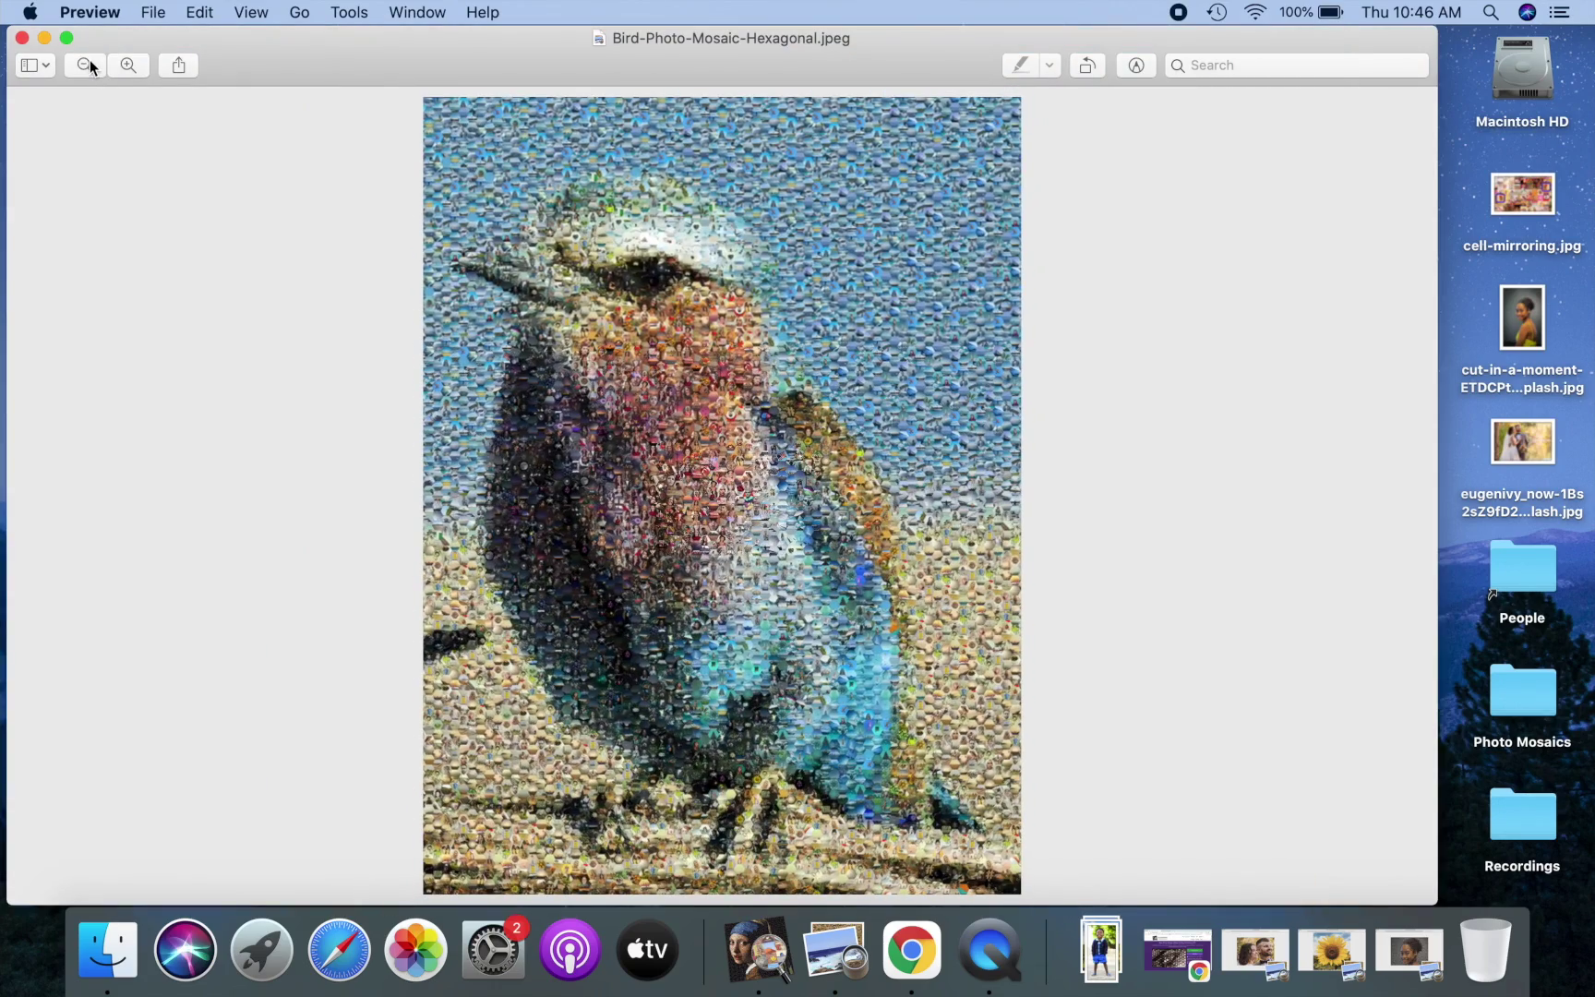
click(43, 39)
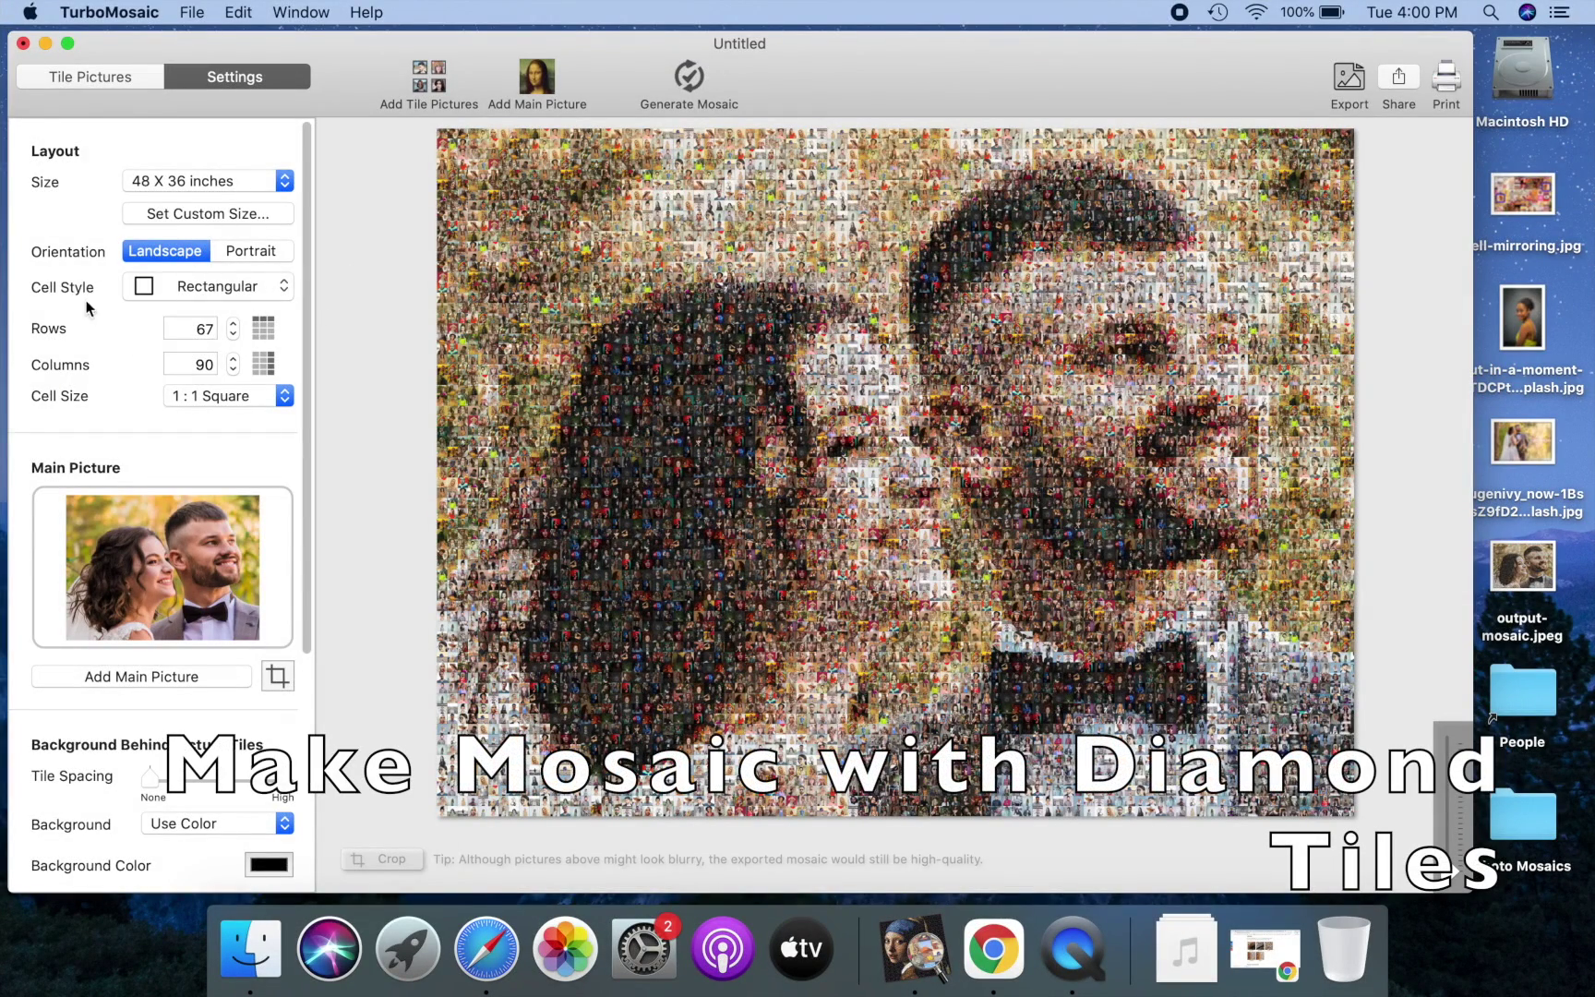
Step: In TurboMosaic, generate the wedding mosaic with the Diamond cell style, inspect its tiles up close and return to the full view
click(197, 293)
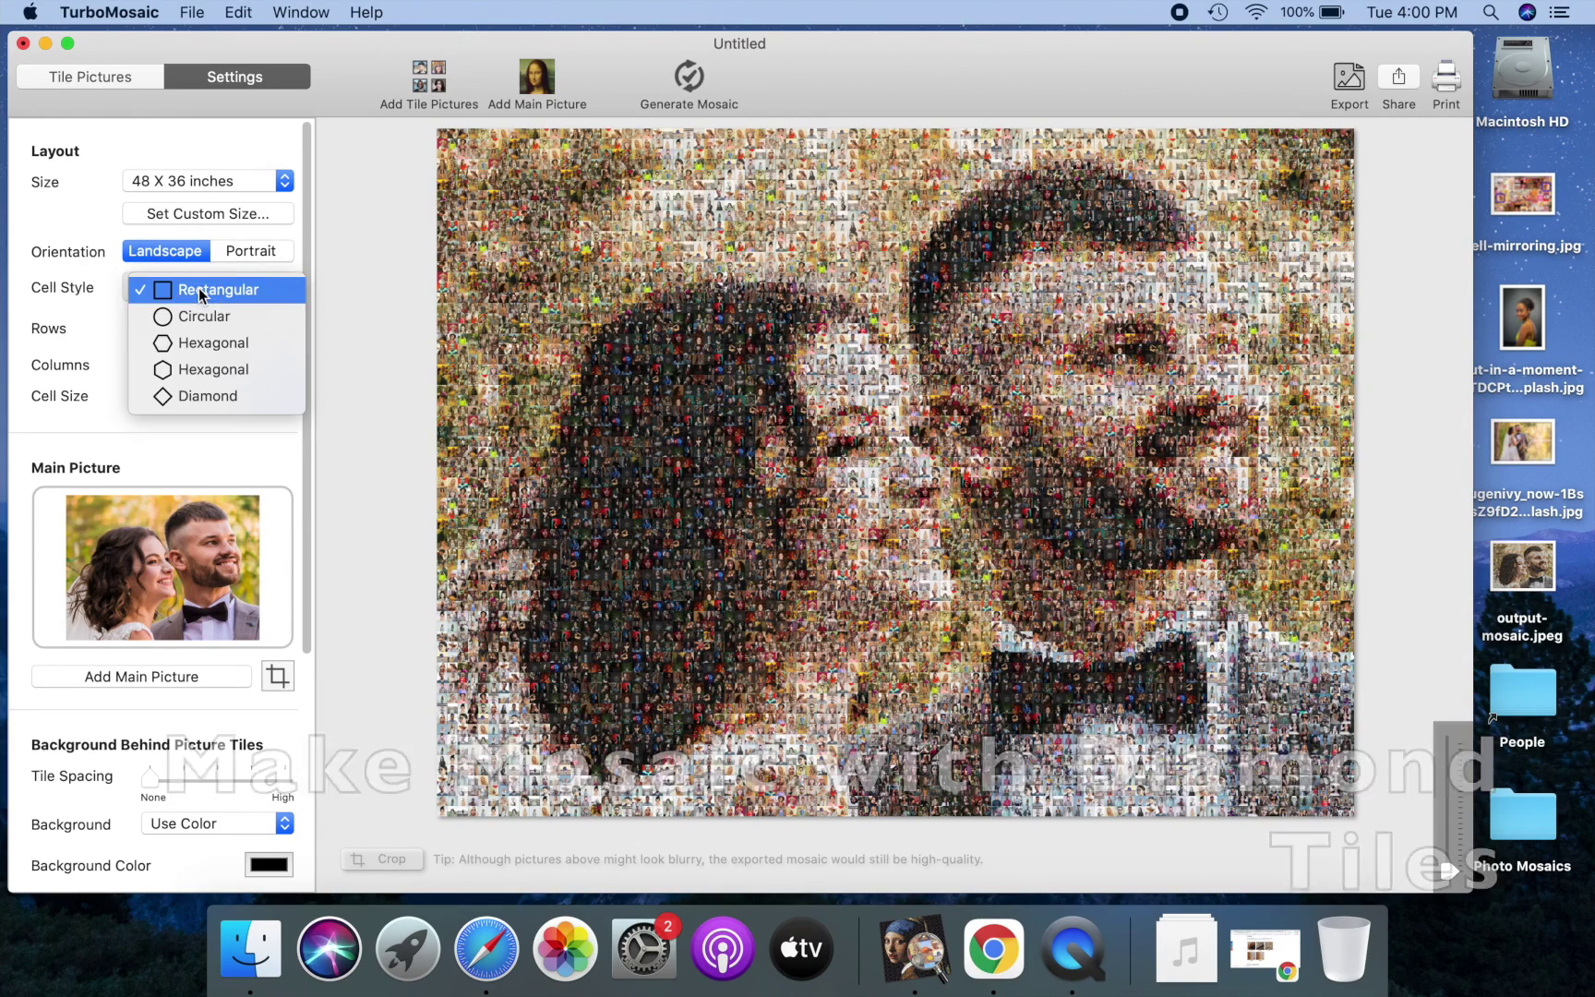
click(227, 399)
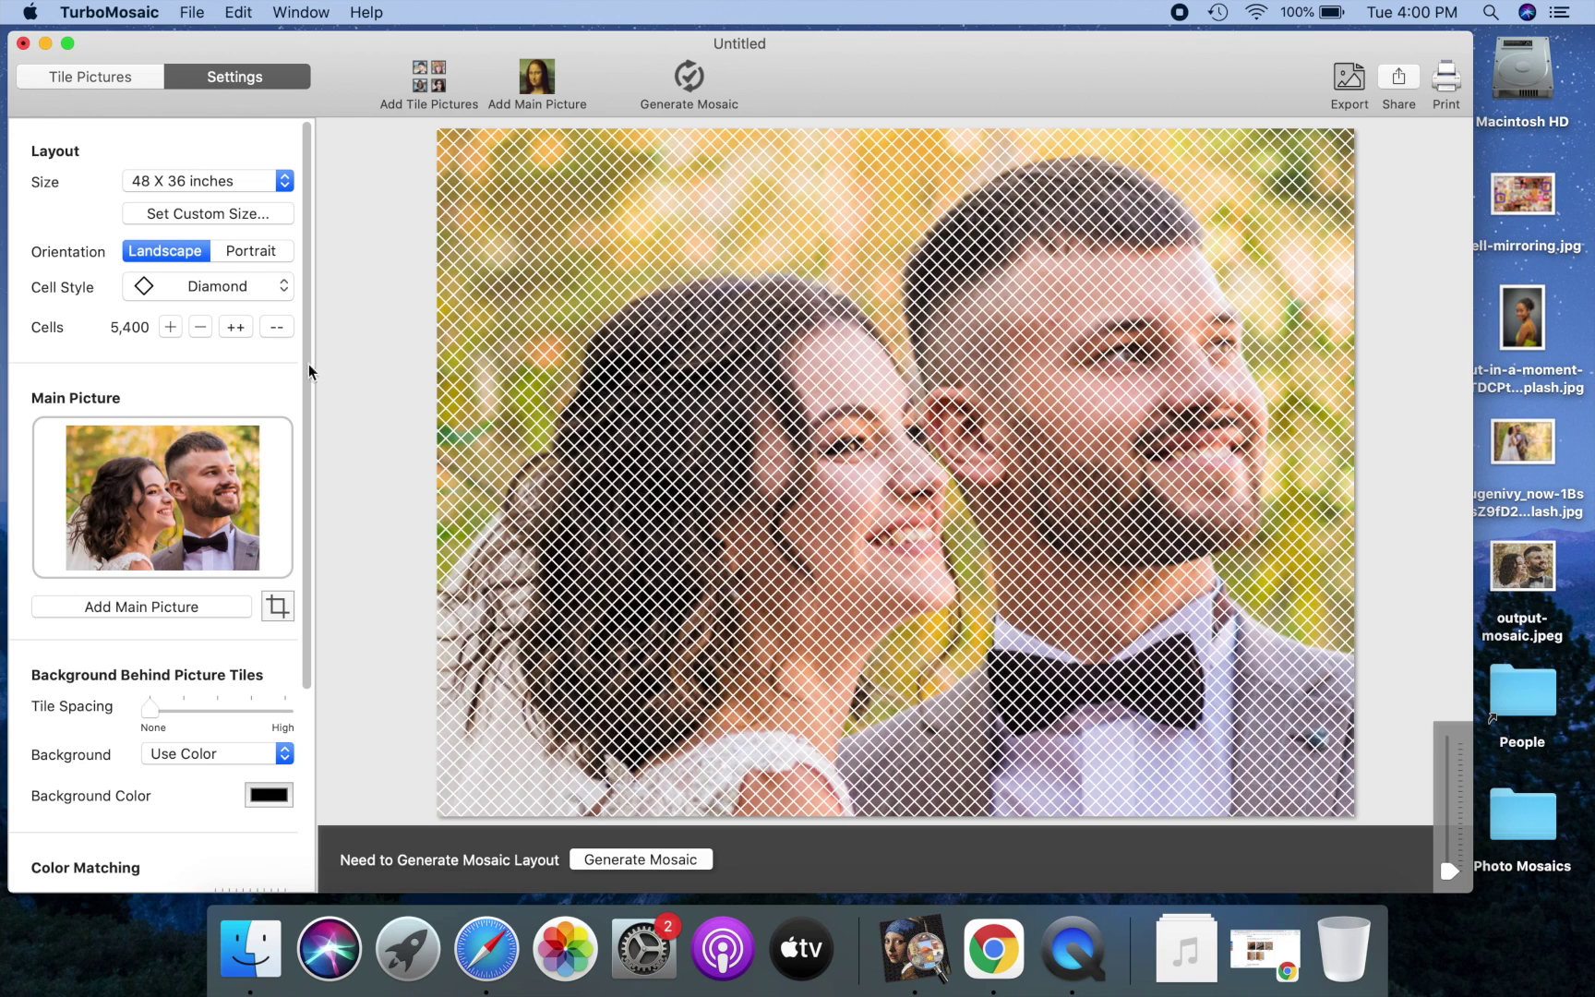
click(630, 862)
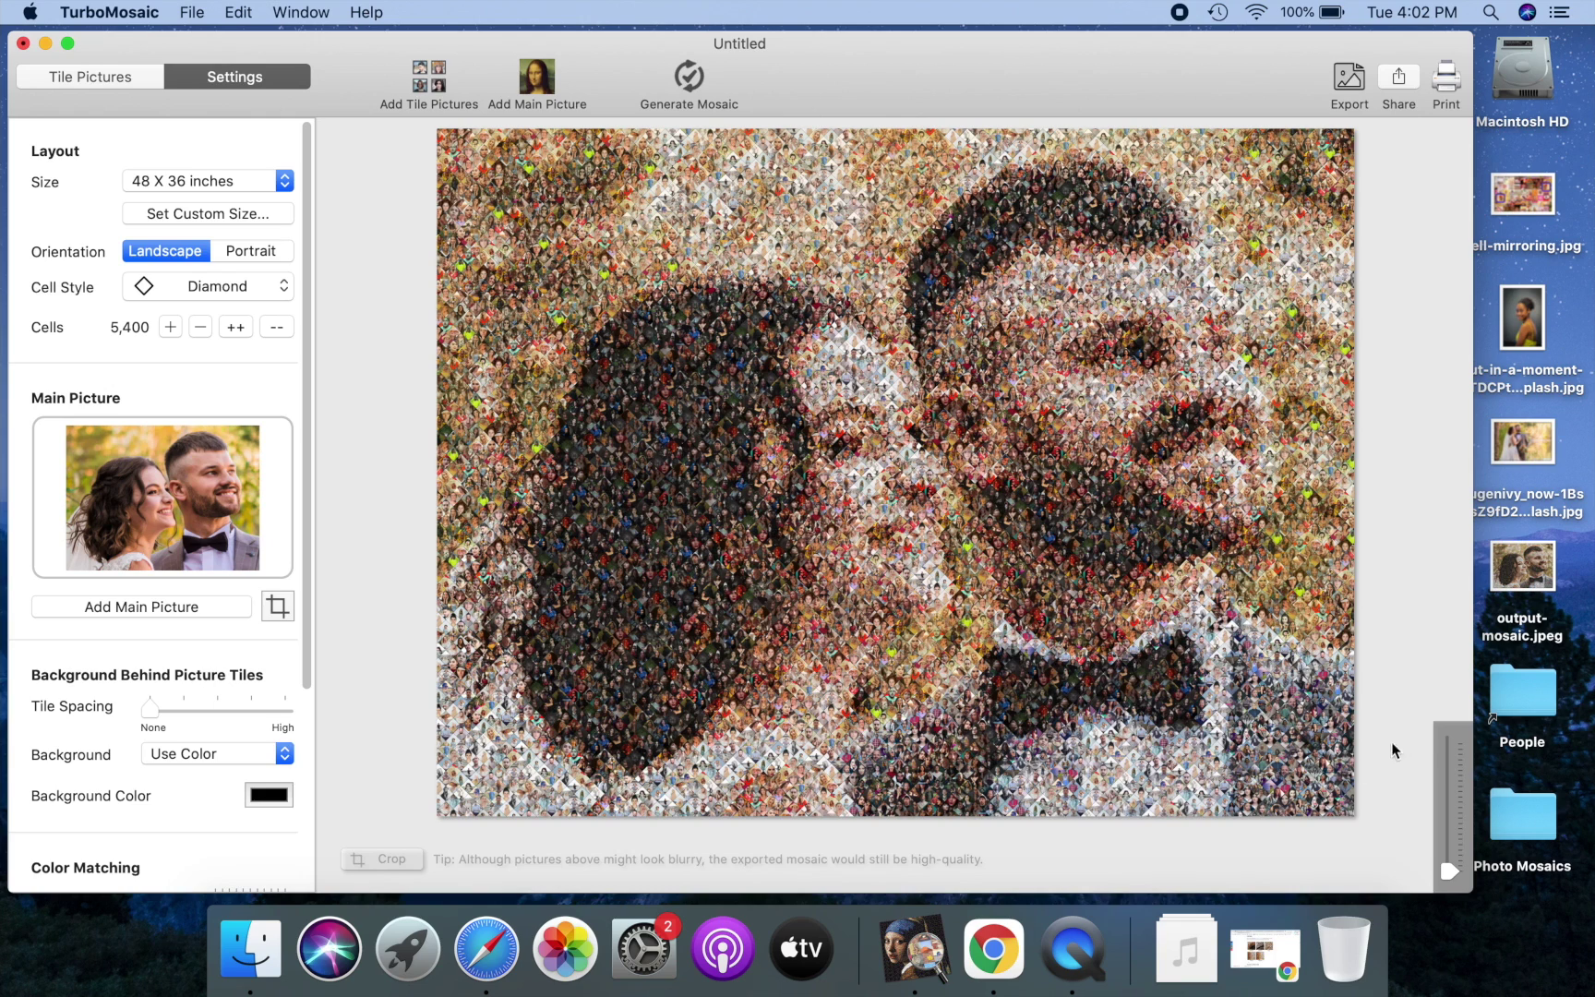
click(1446, 746)
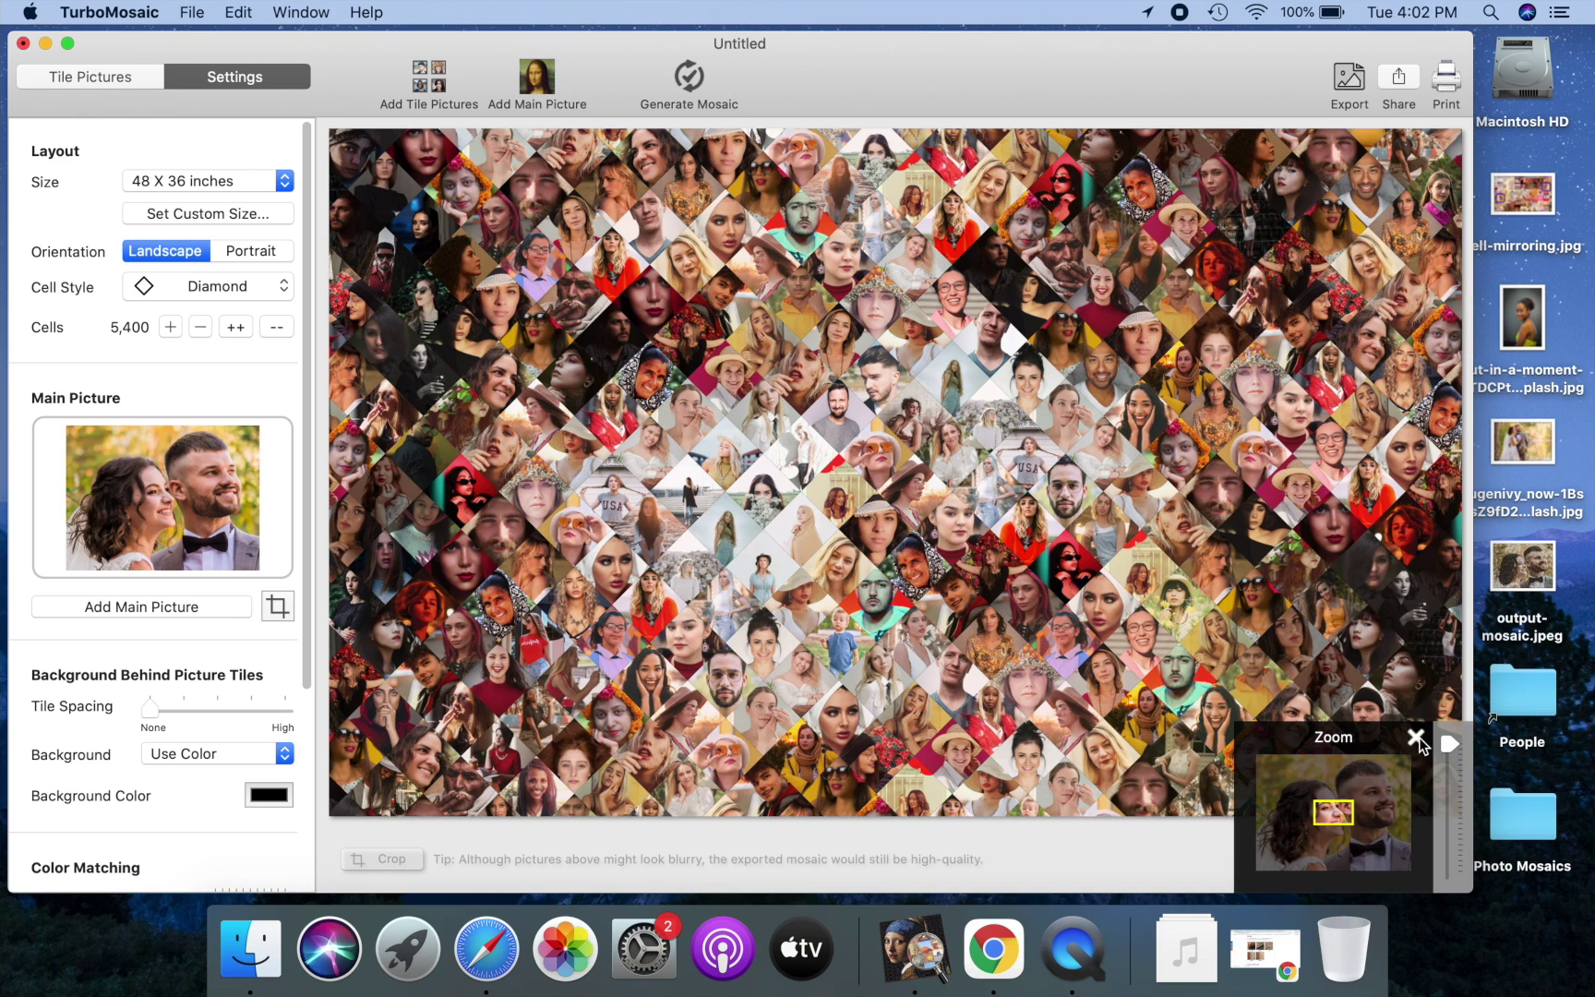
click(1415, 737)
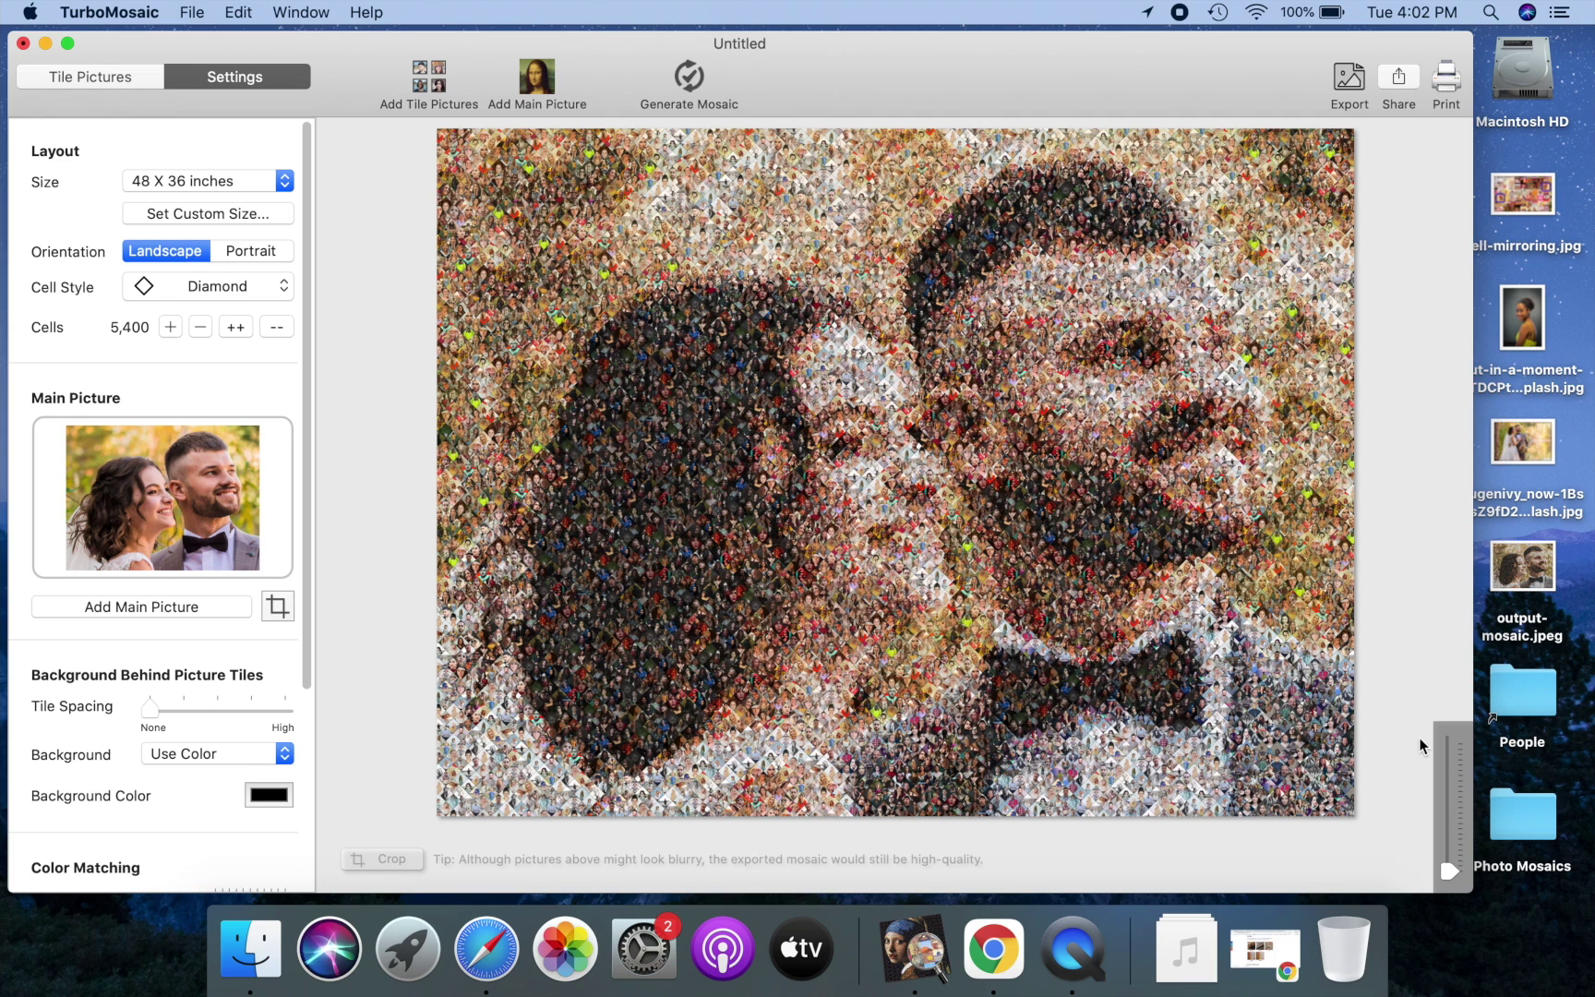
Step: Generate the wedding mosaic with the Circular cell style, inspect its tiles up close and return to the full view
click(201, 290)
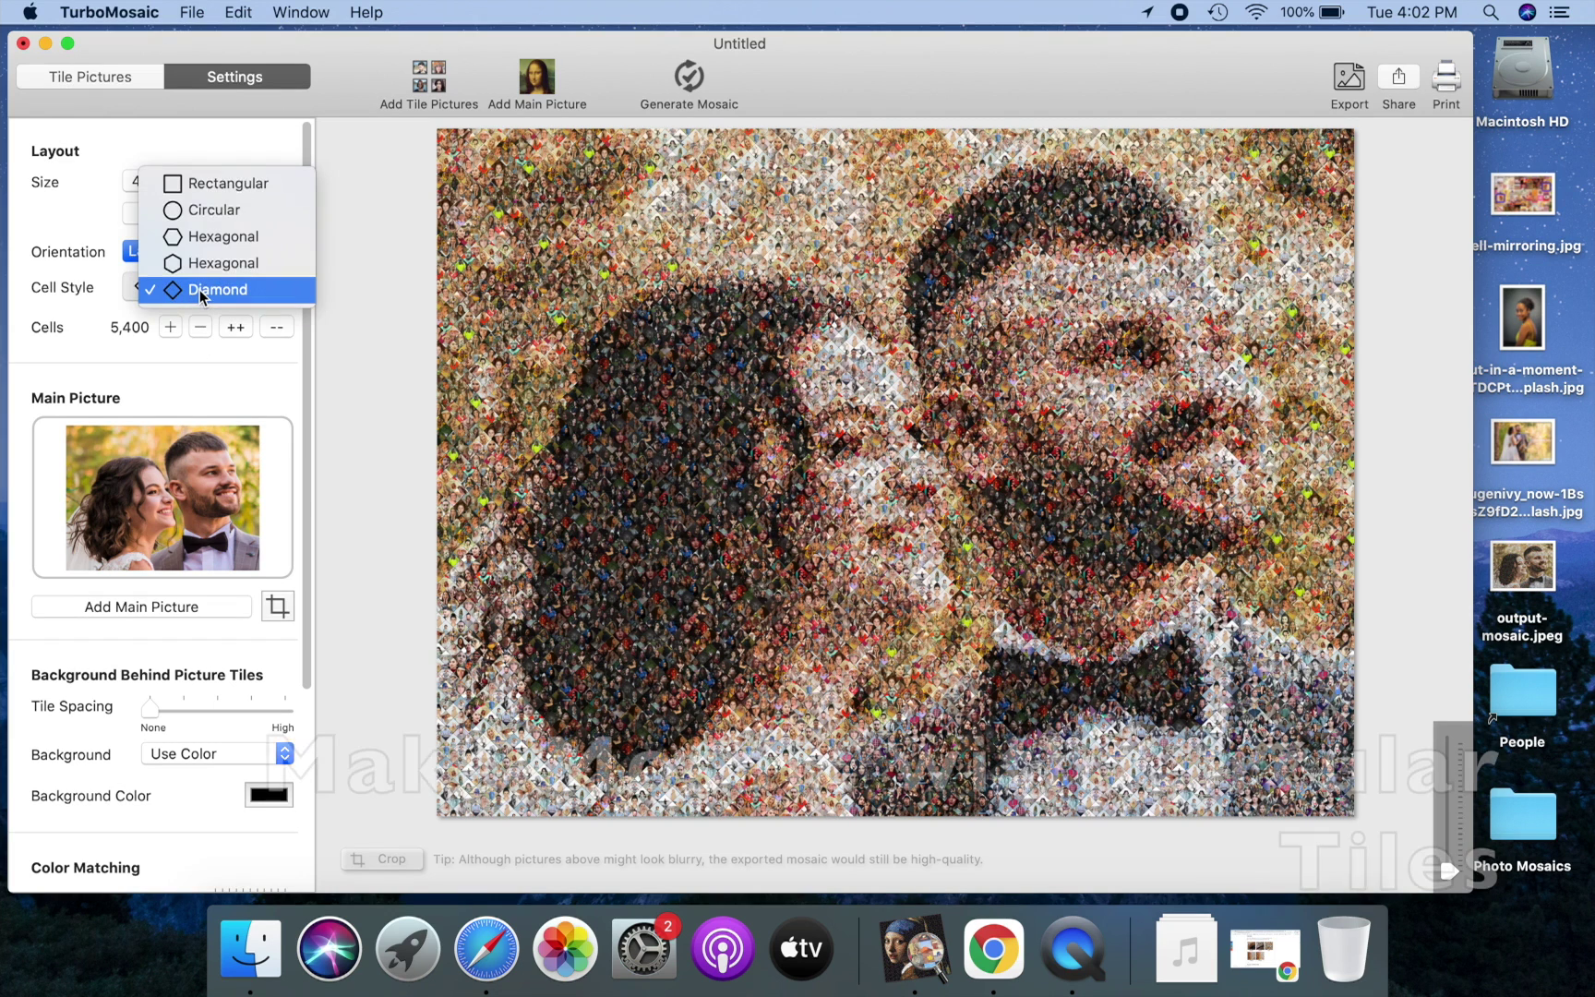
click(183, 210)
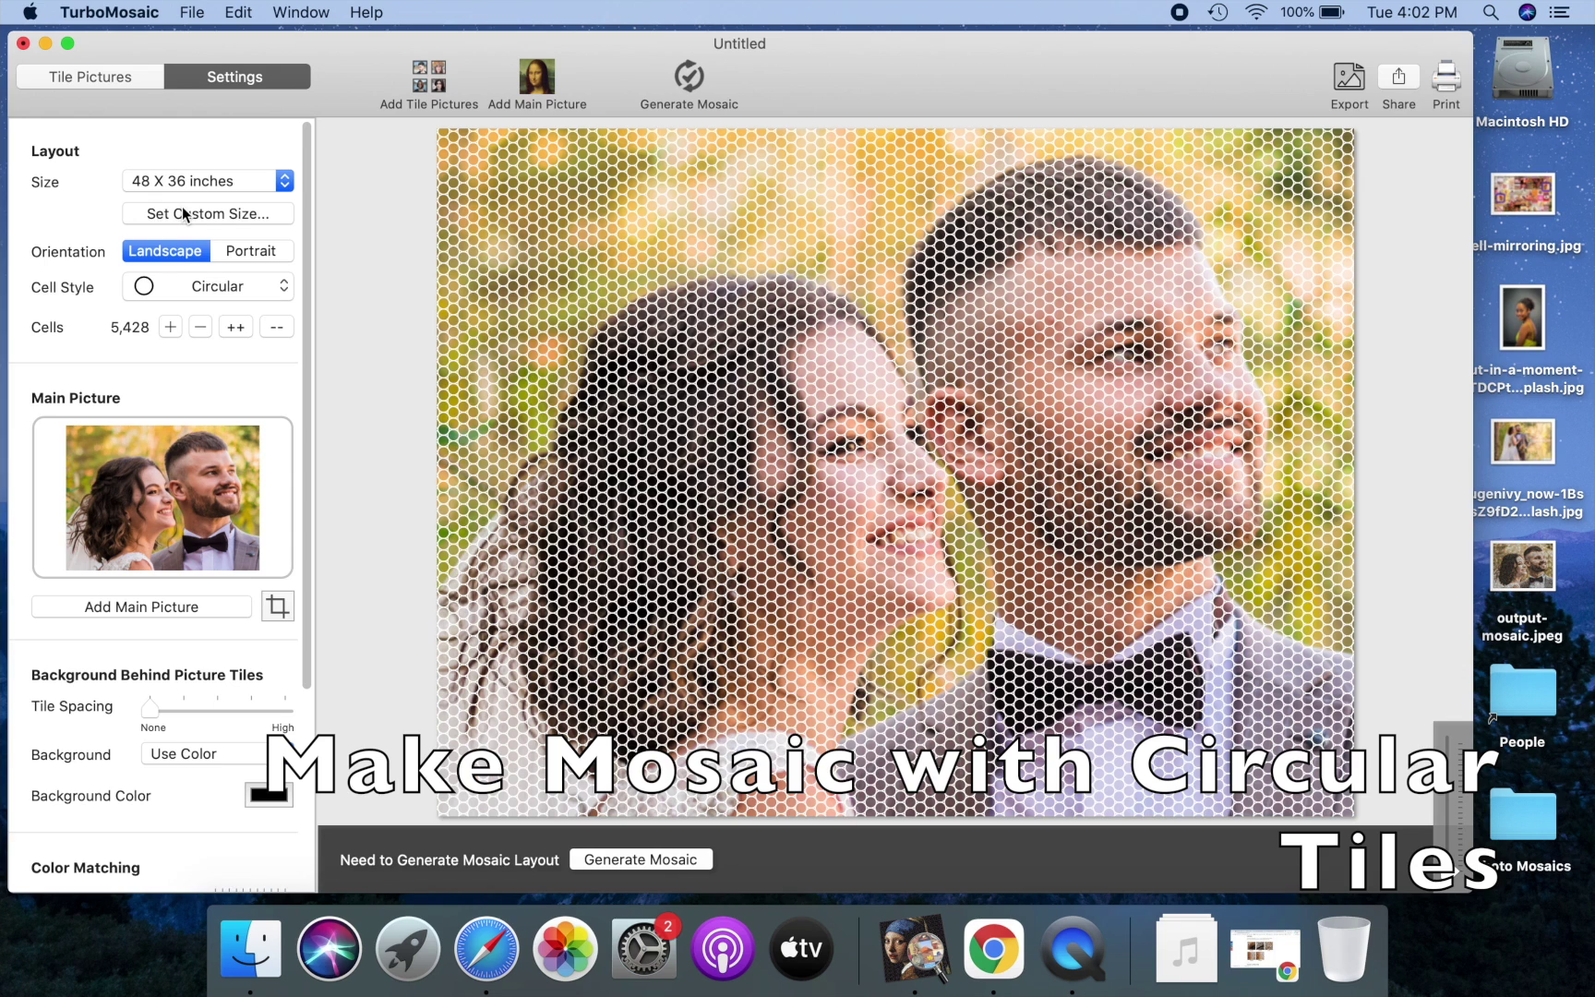
click(692, 859)
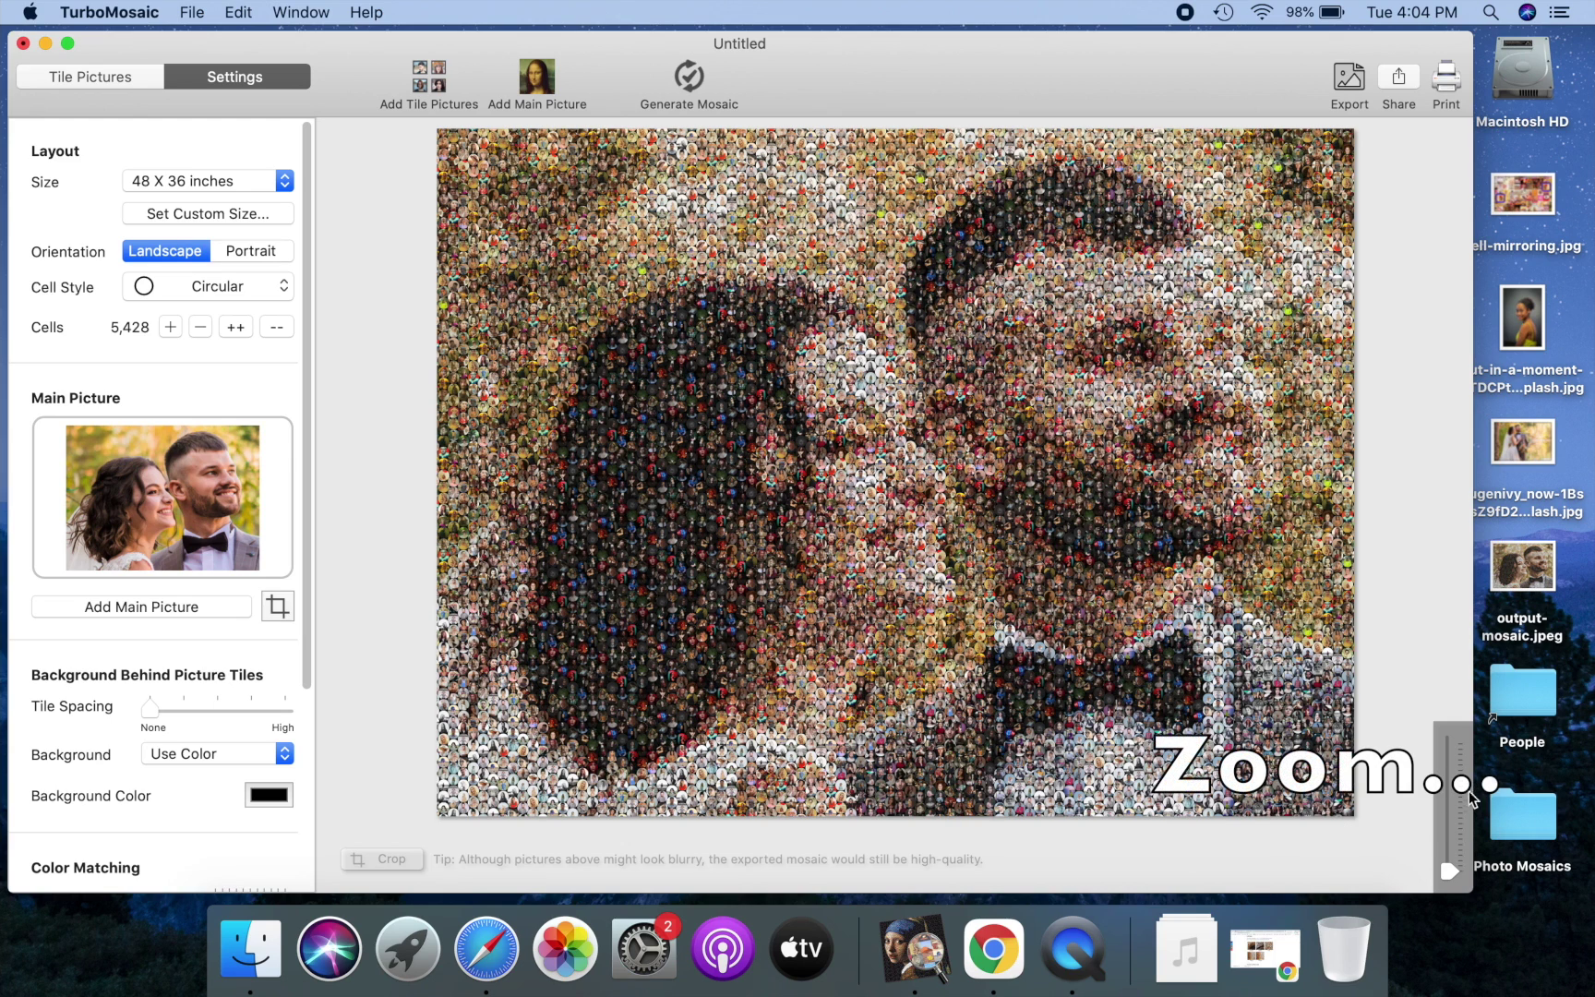
drag(1449, 870, 1452, 803)
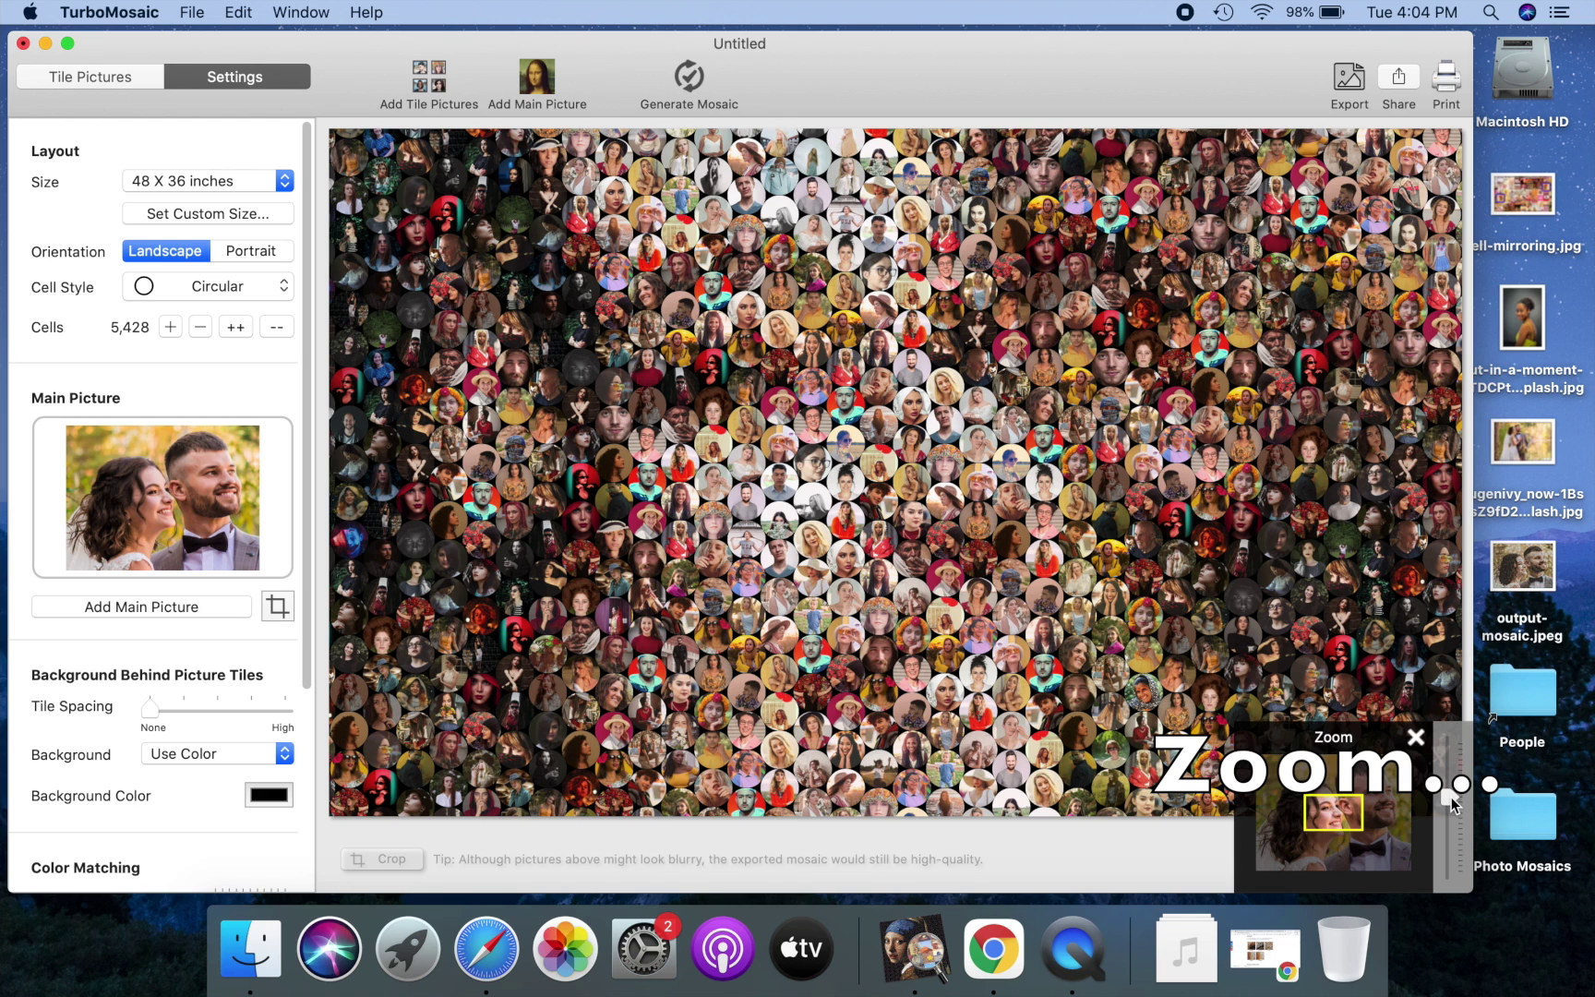
click(1452, 748)
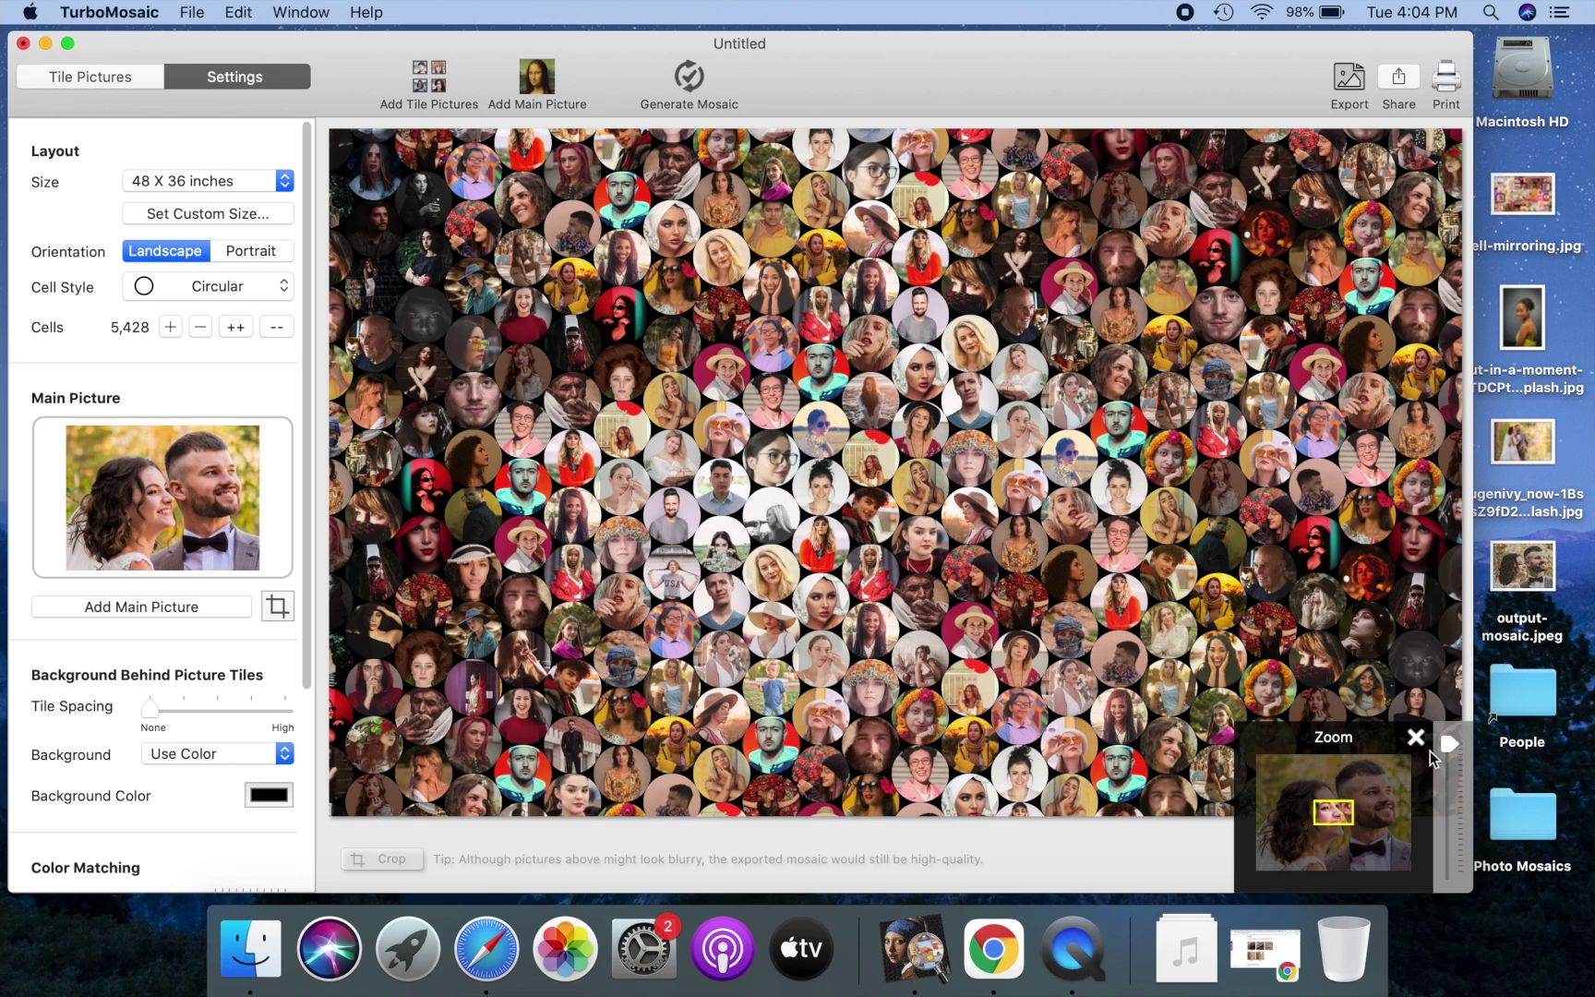
click(1417, 741)
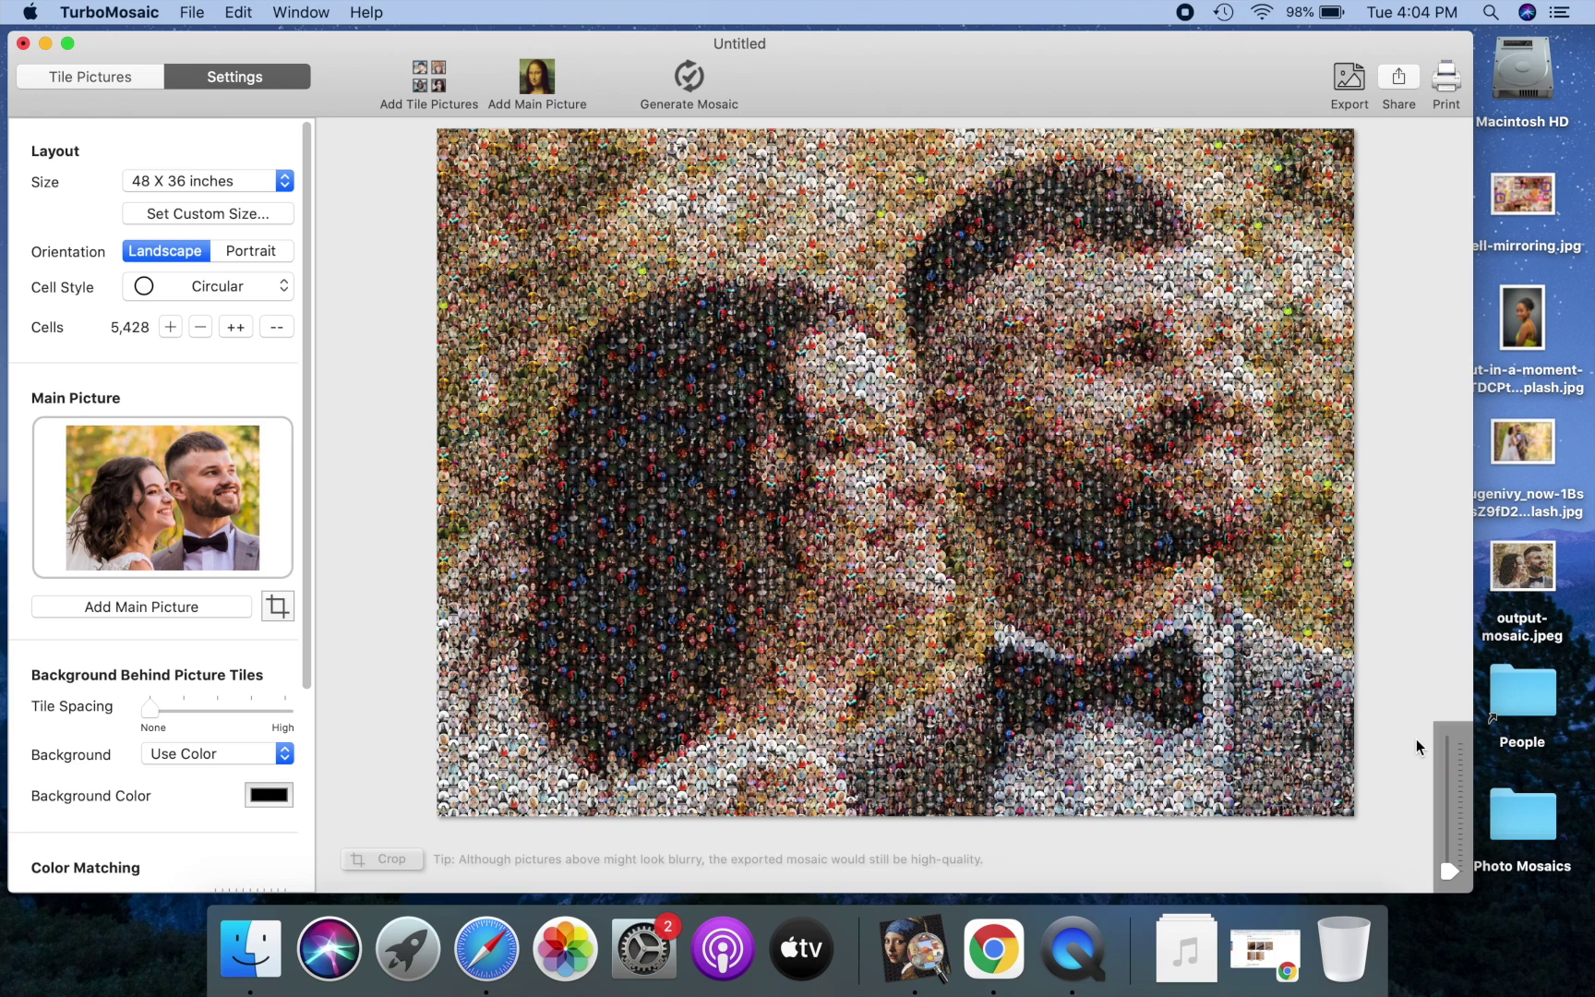
Step: Generate the wedding mosaic with the flat-topped Hexagonal cell style, inspect its tiles up close and return to the full view
click(248, 287)
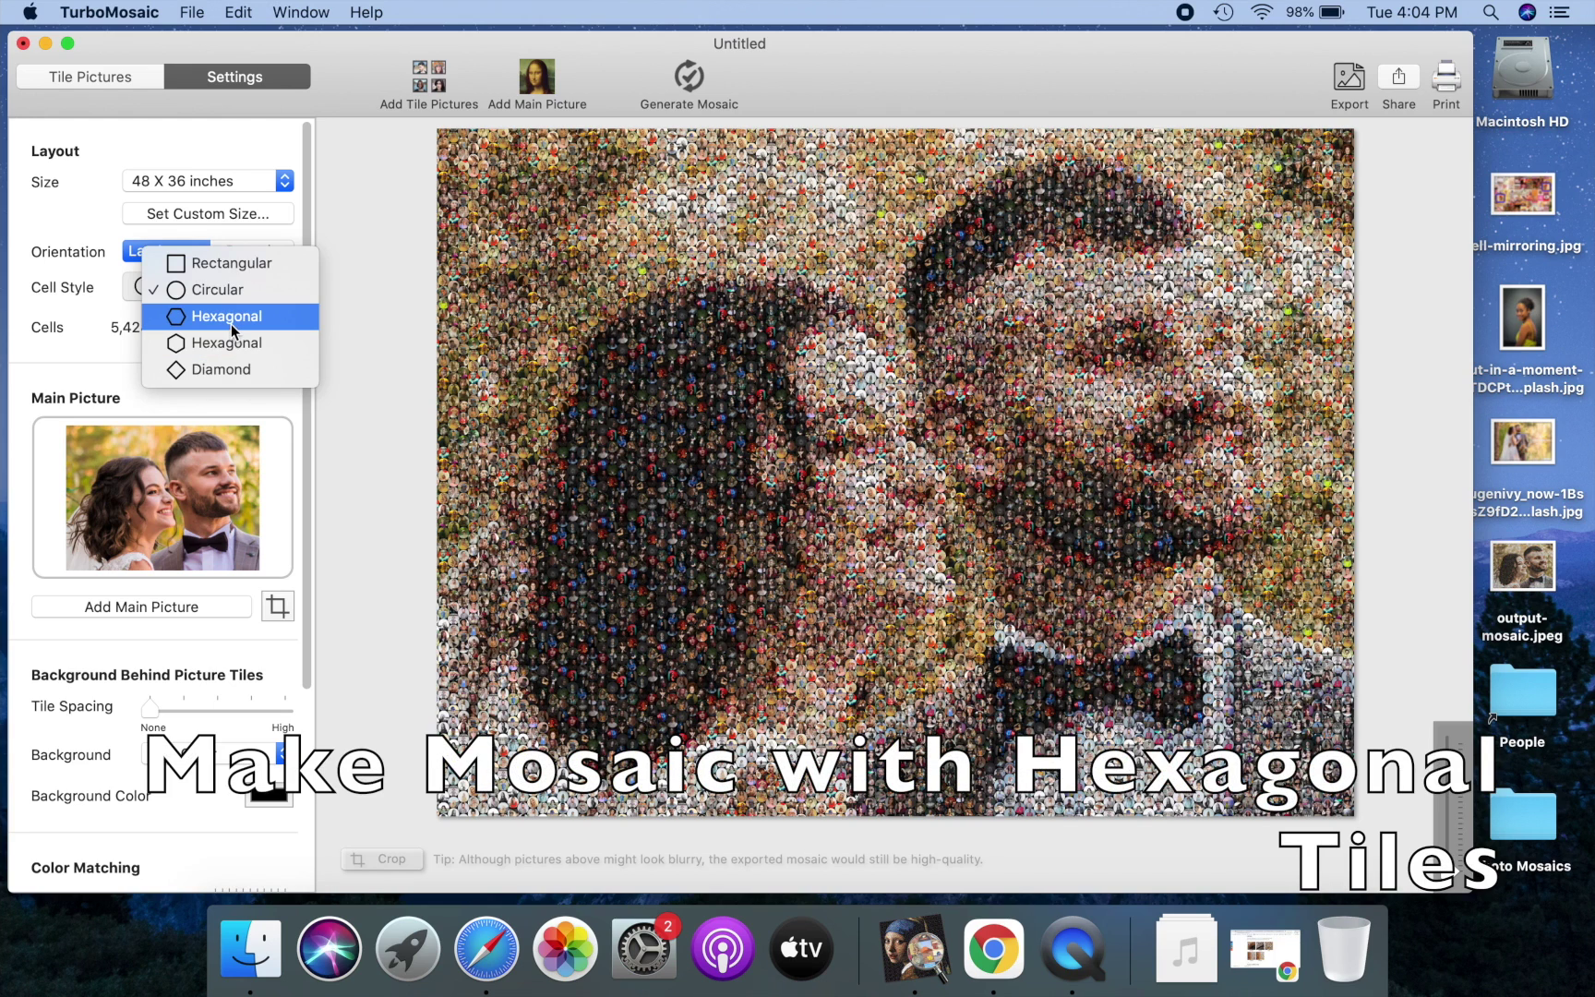
click(229, 320)
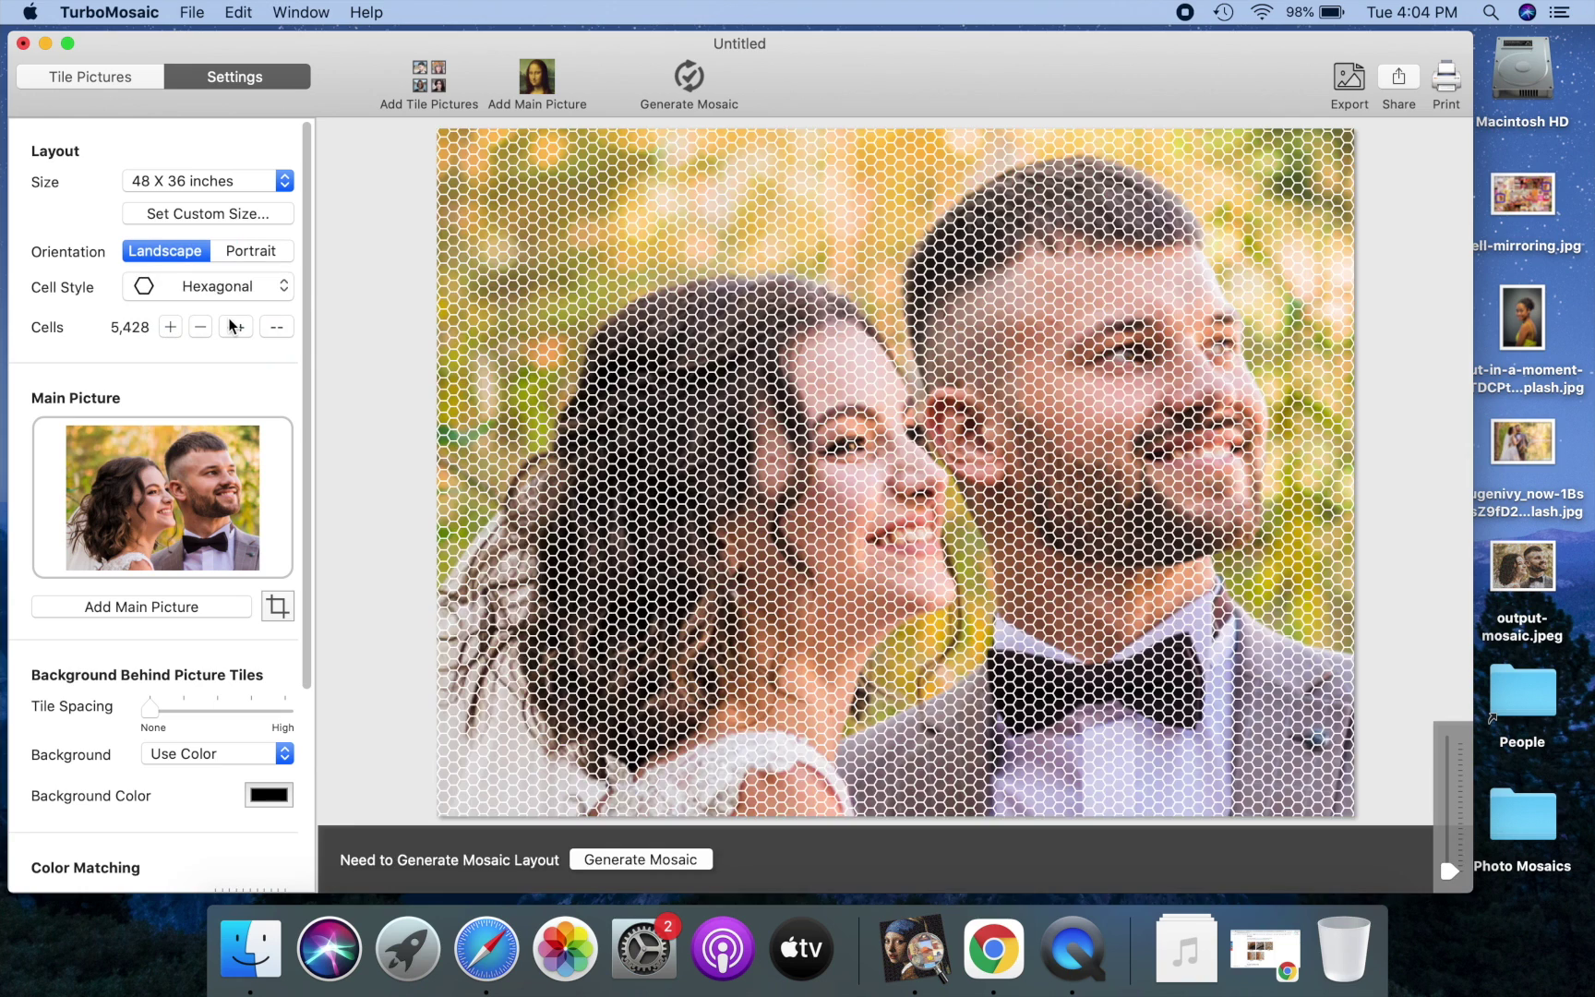
click(622, 859)
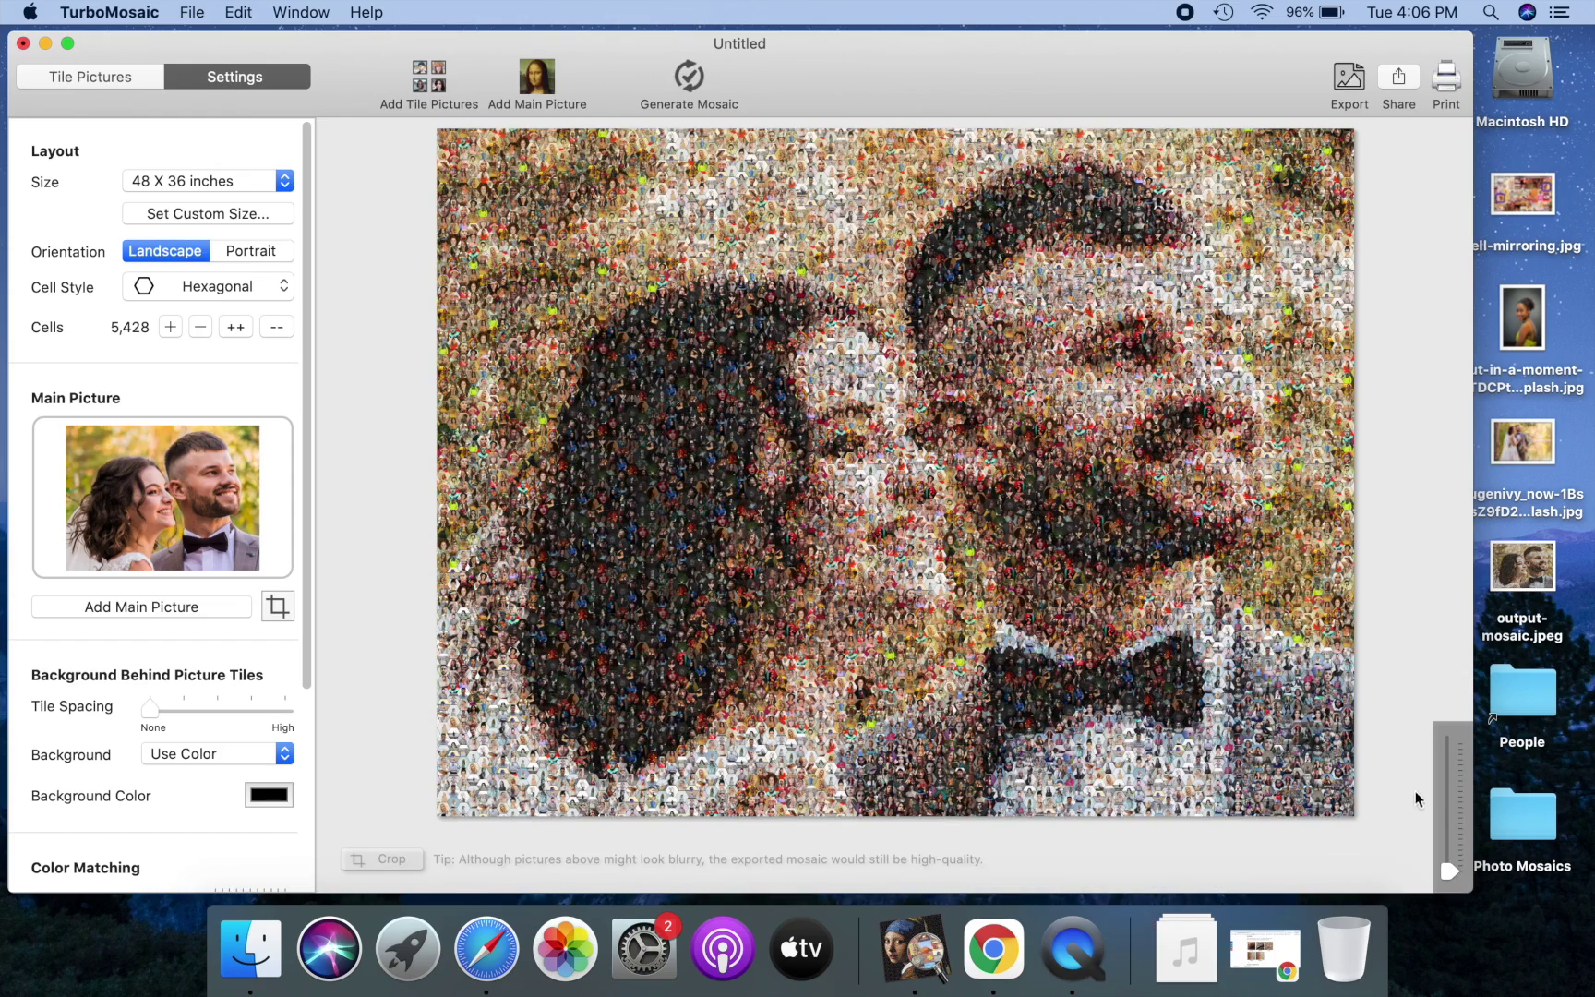
click(1450, 791)
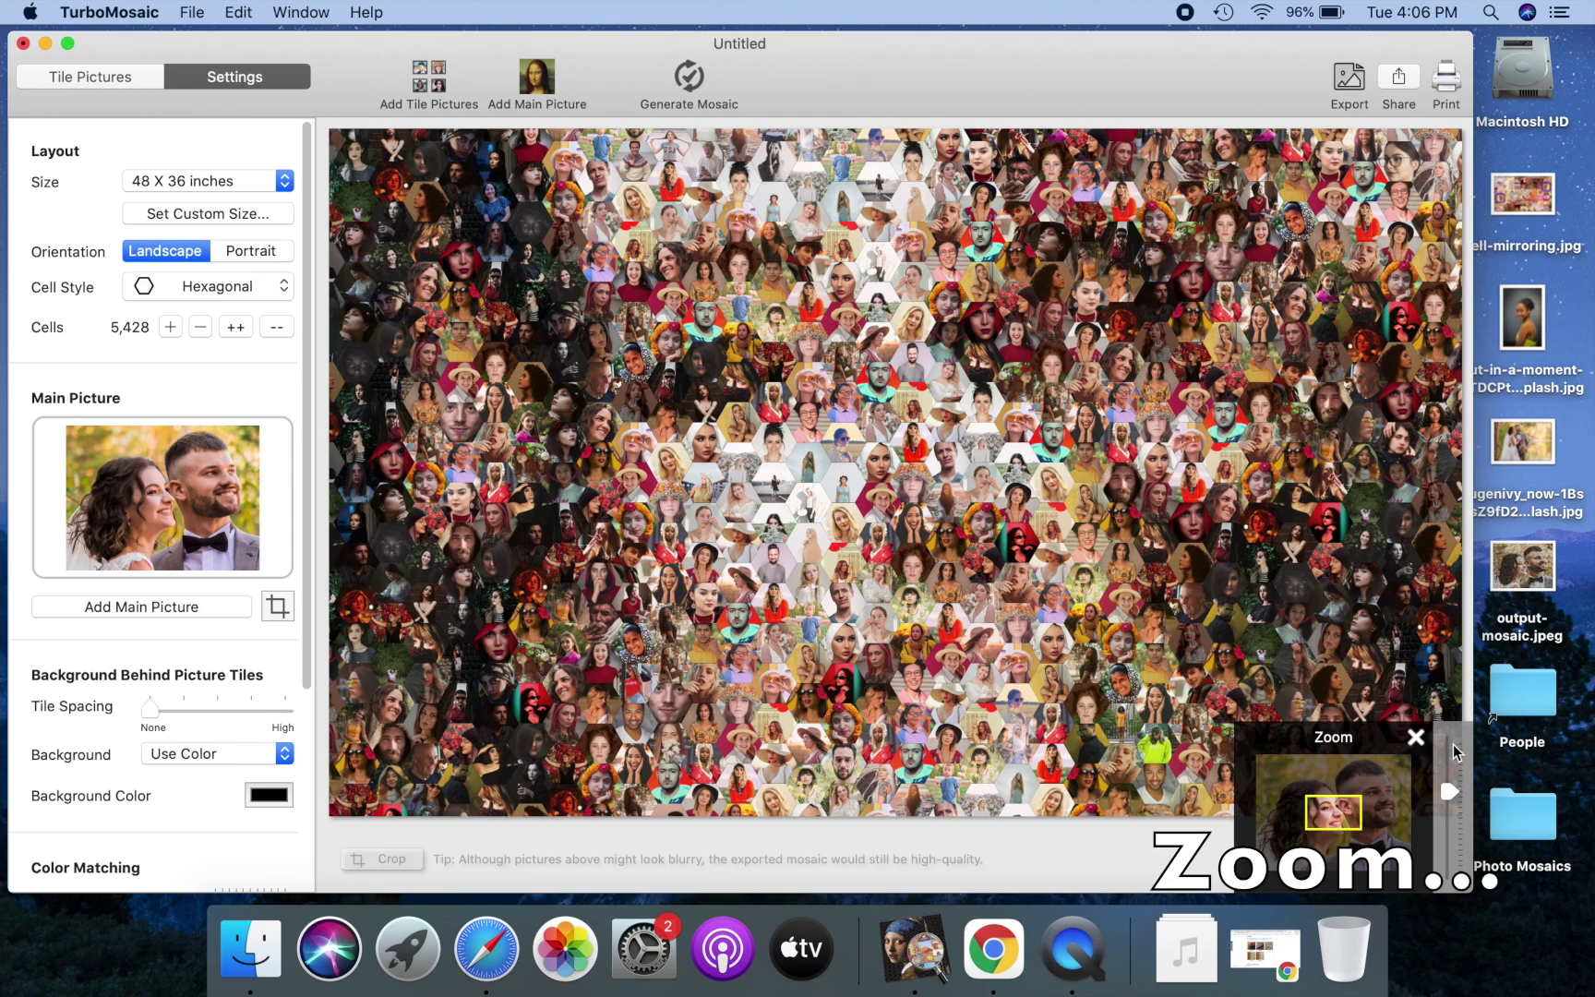
click(1453, 744)
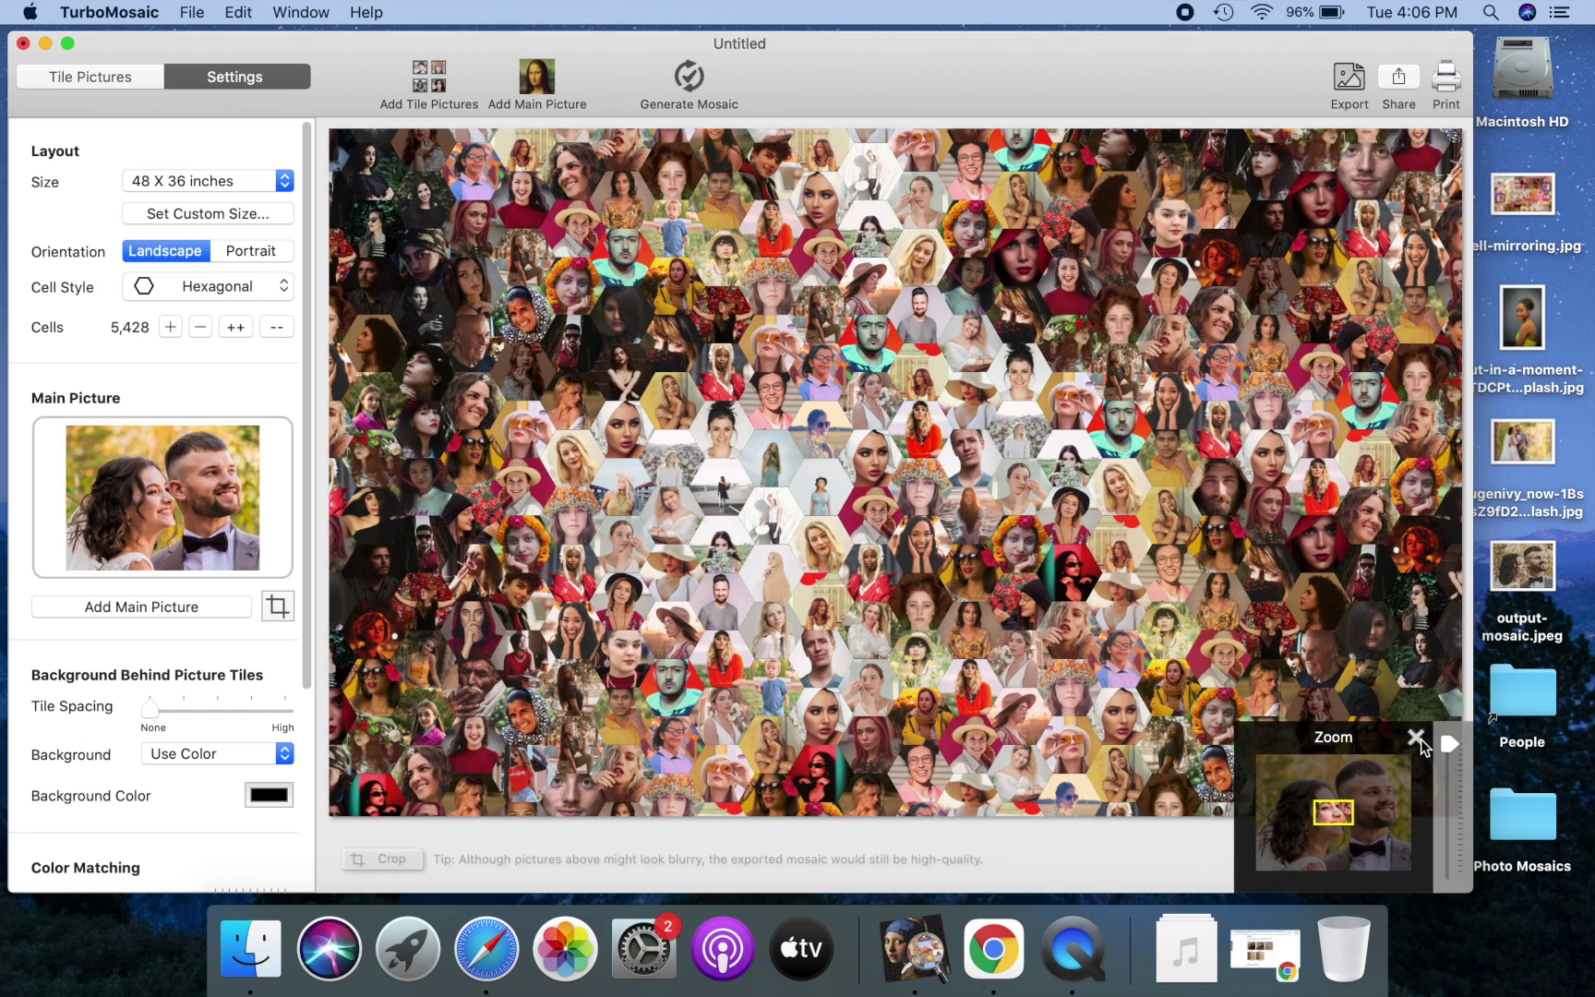
click(1417, 737)
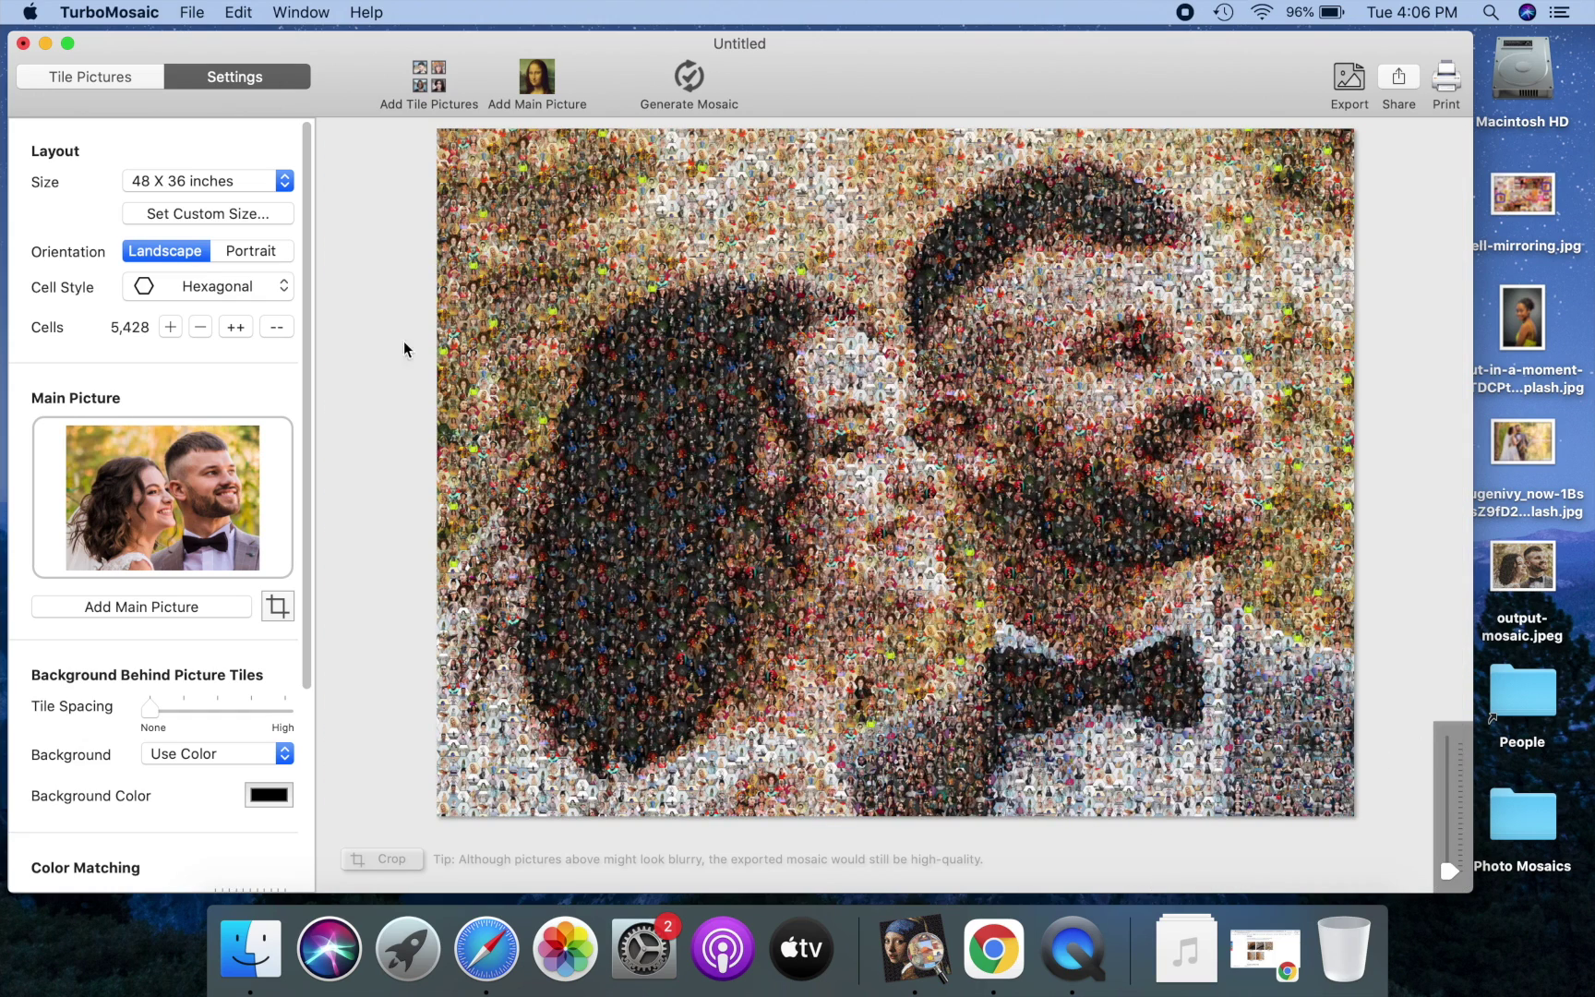
Step: Generate the wedding mosaic with the pointy-topped Hexagonal cell style, inspect its tiles up close and return to the full view
click(245, 291)
click(233, 322)
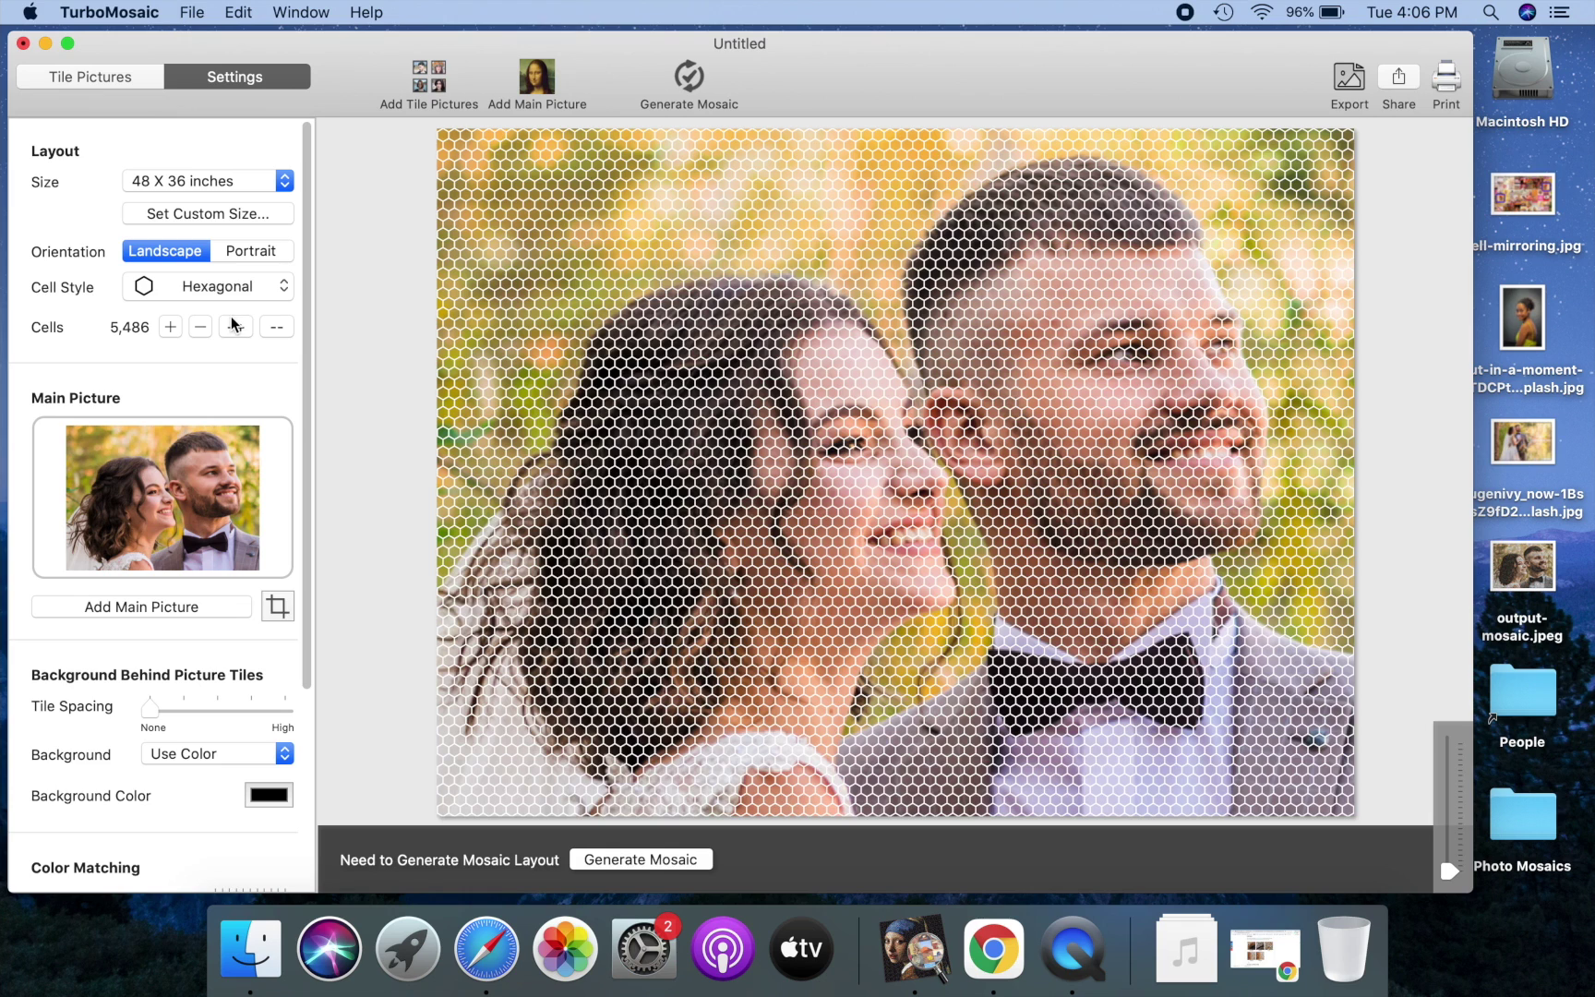
click(642, 860)
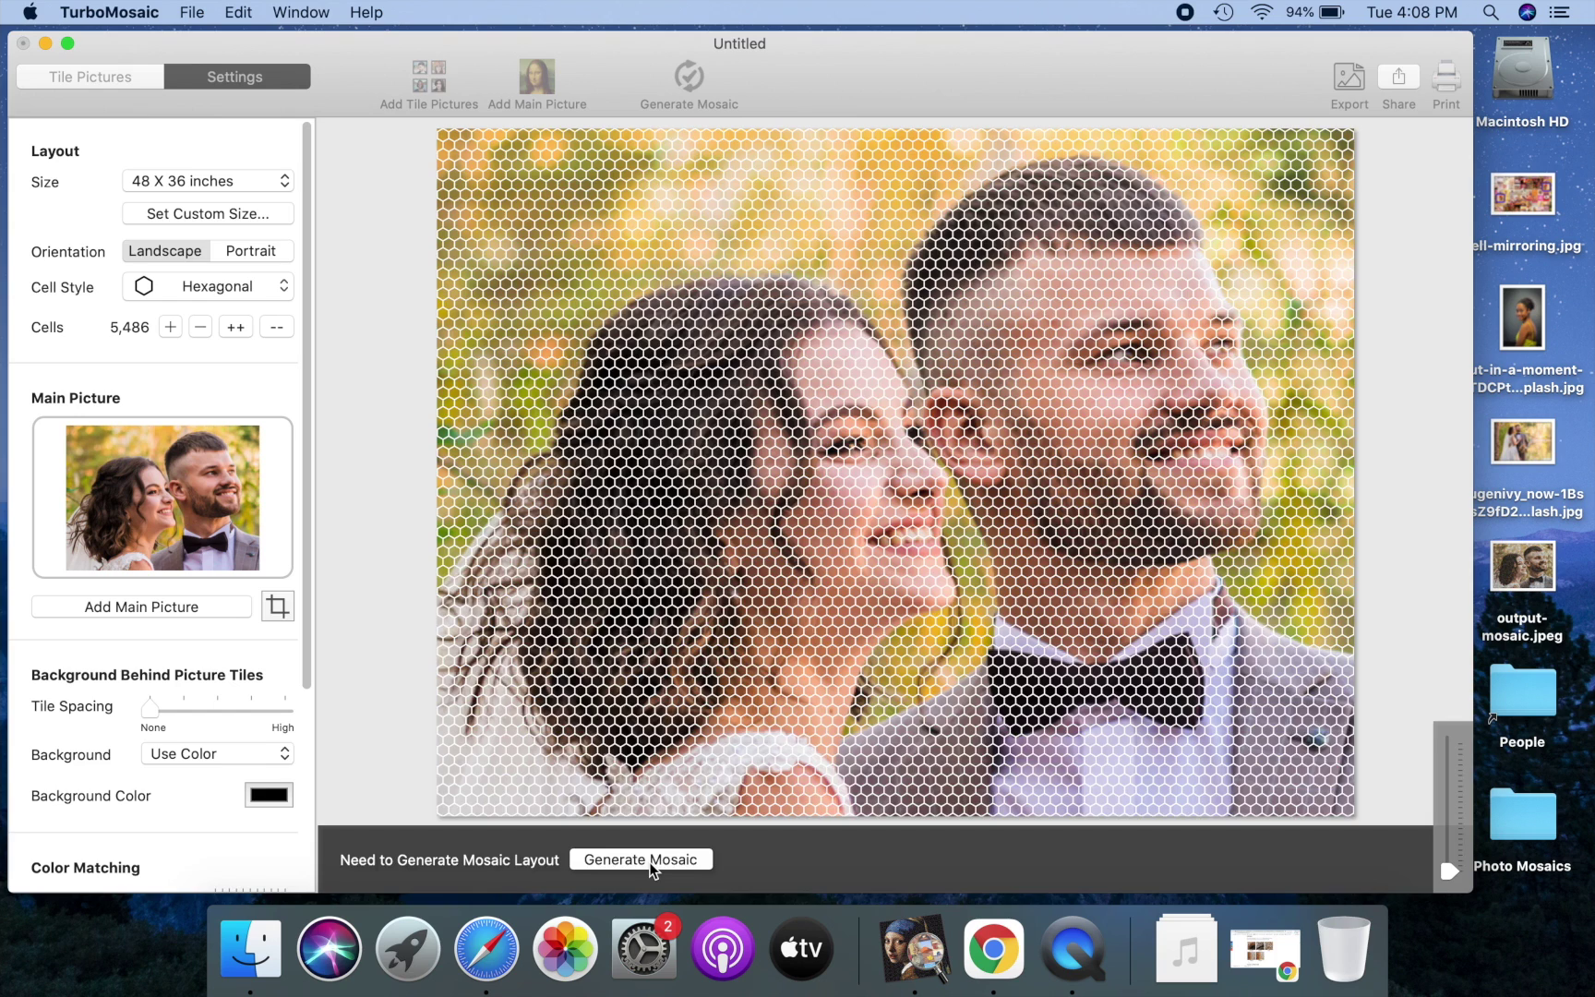
click(646, 860)
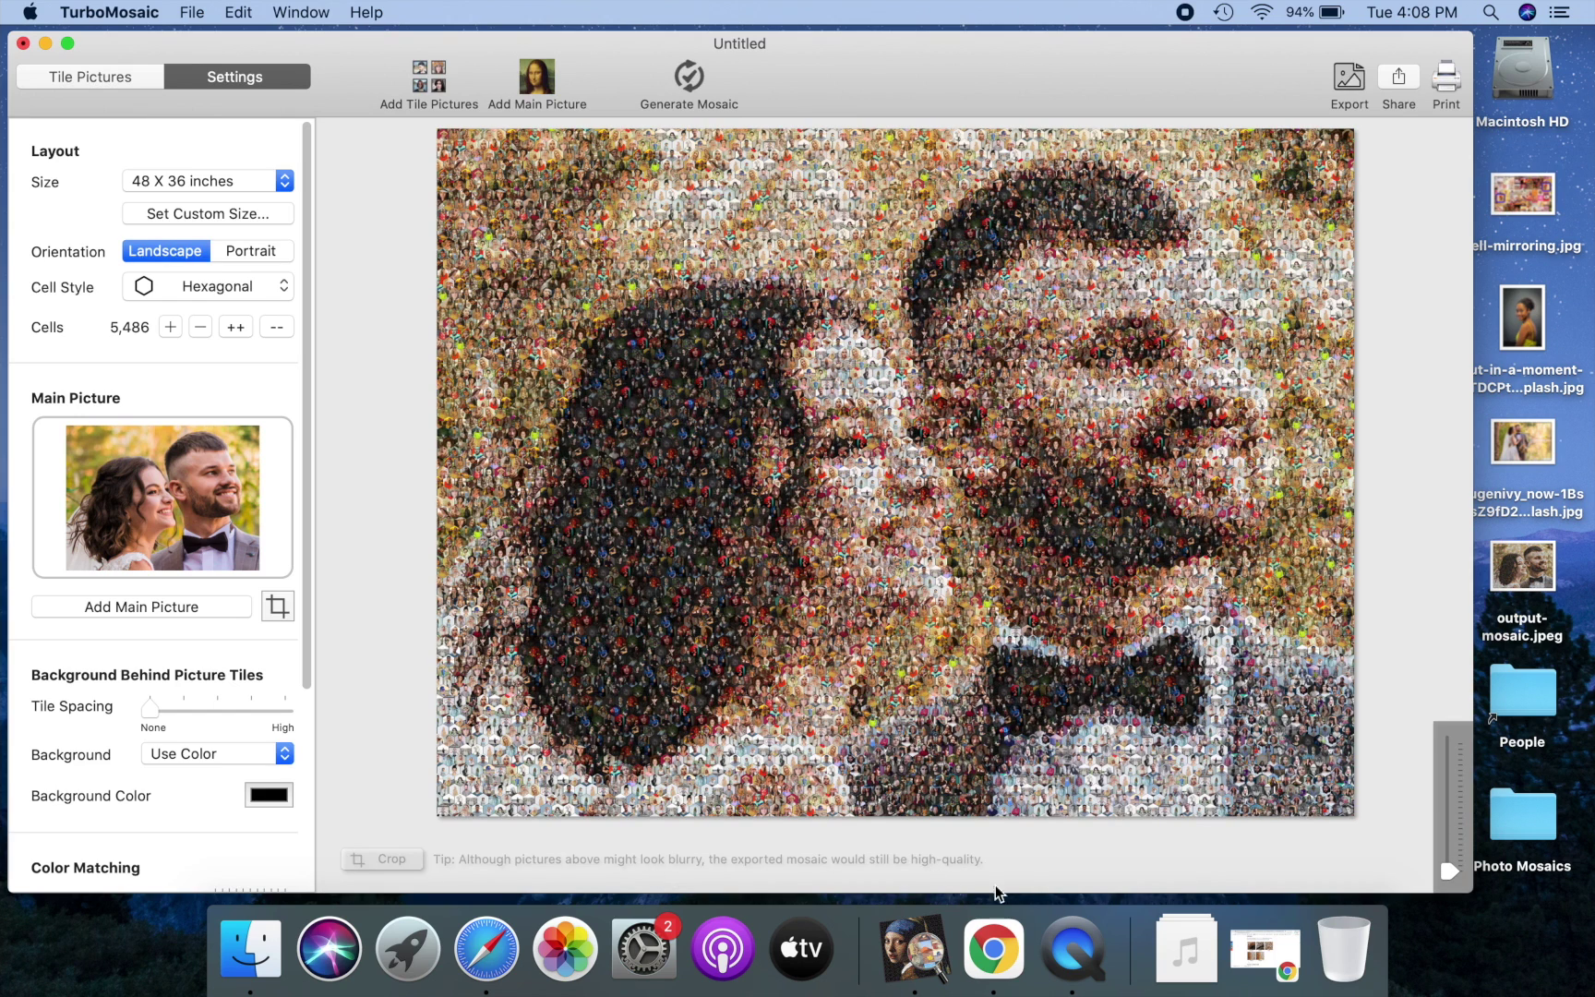
click(1449, 798)
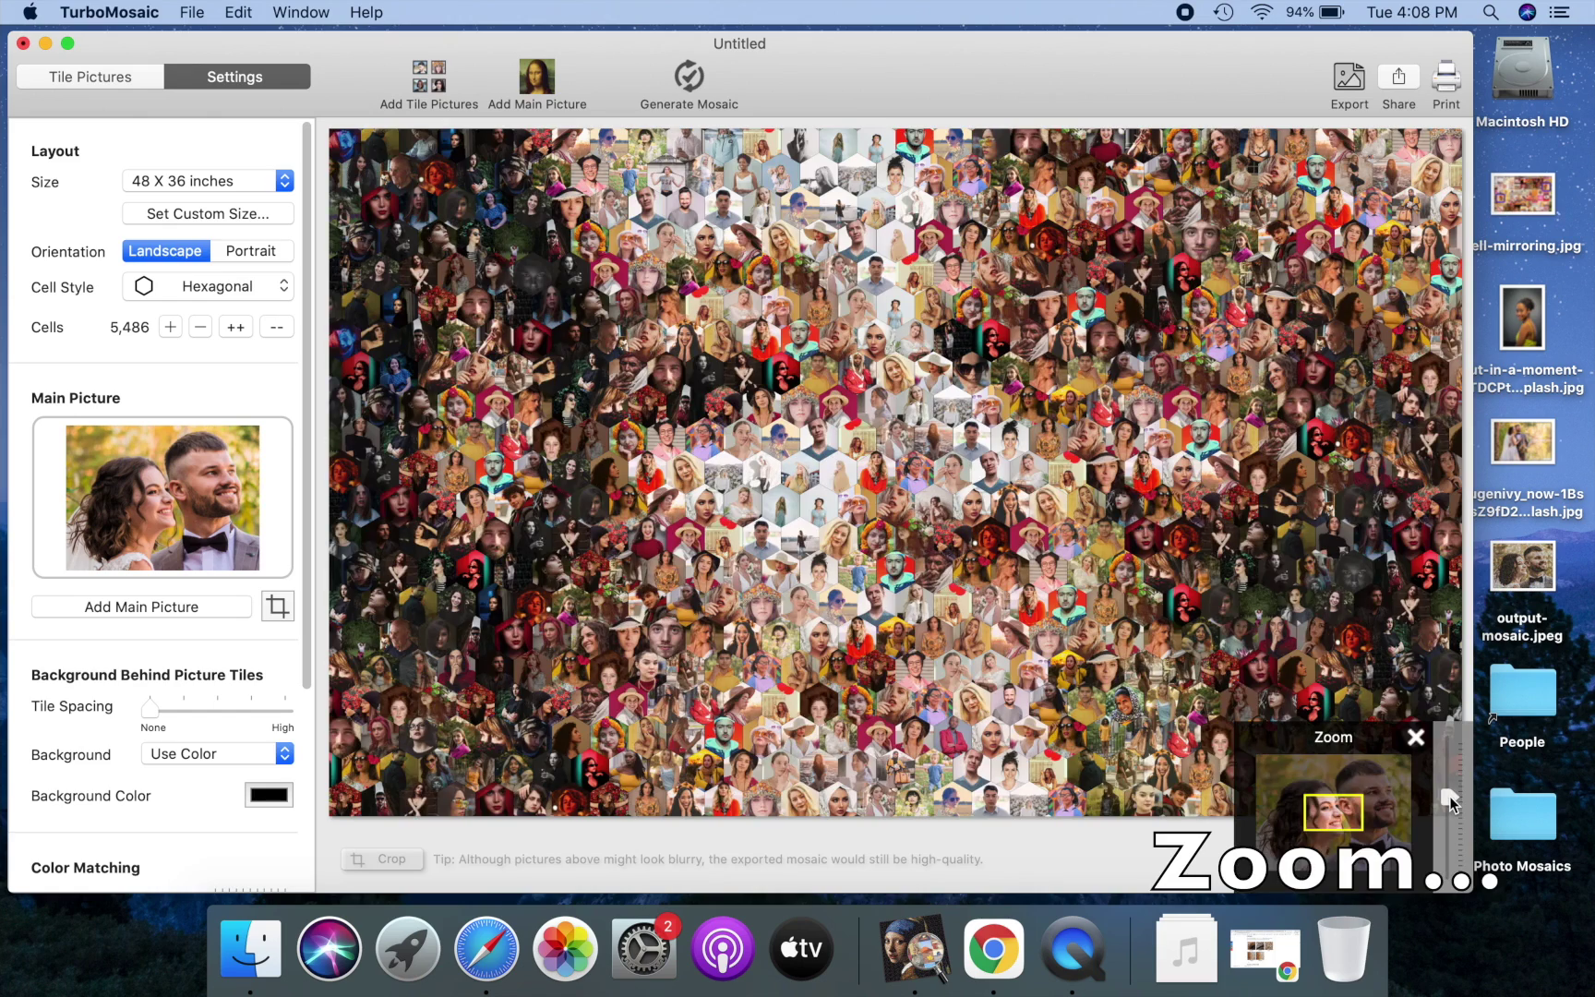
click(1453, 734)
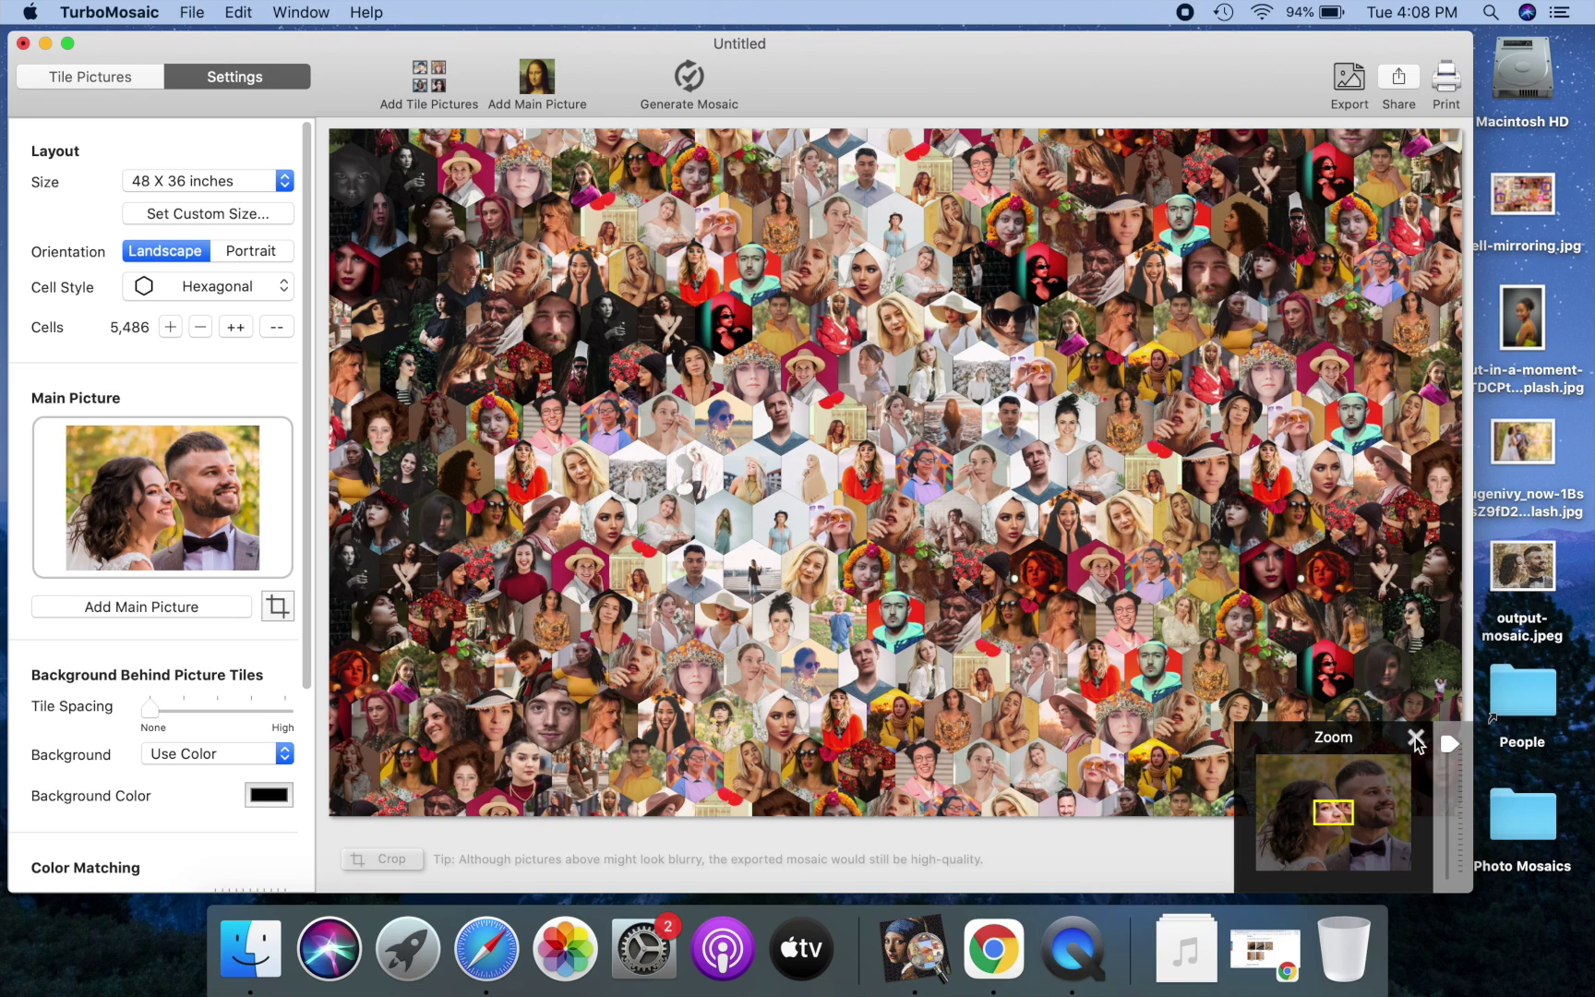
click(1415, 740)
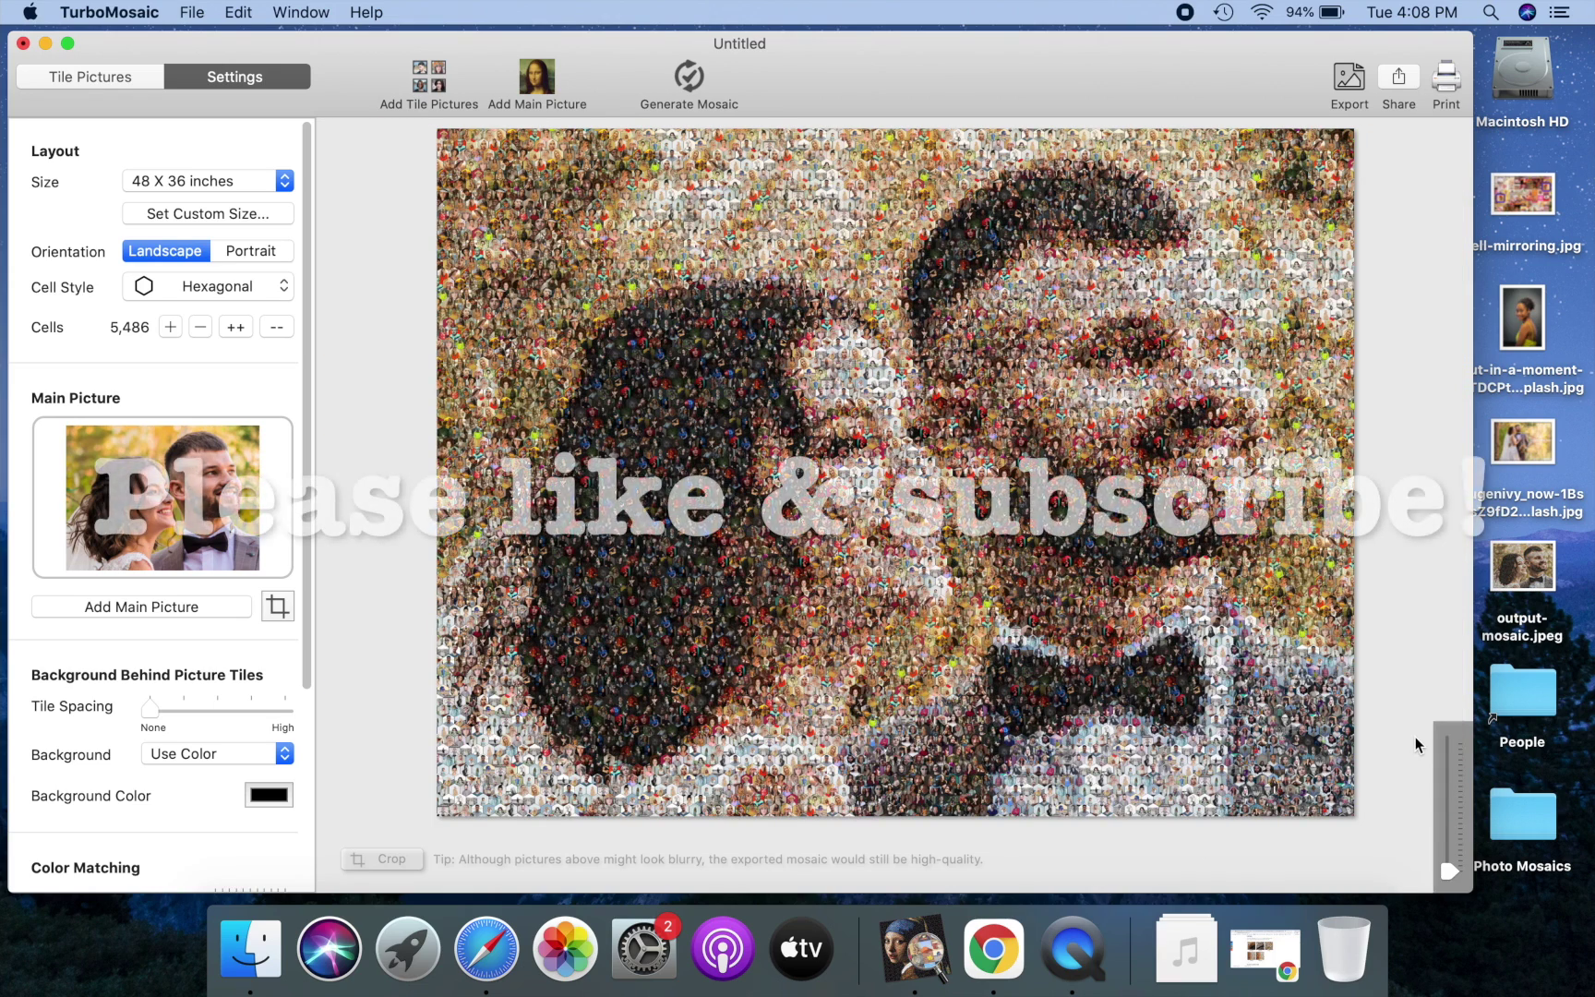